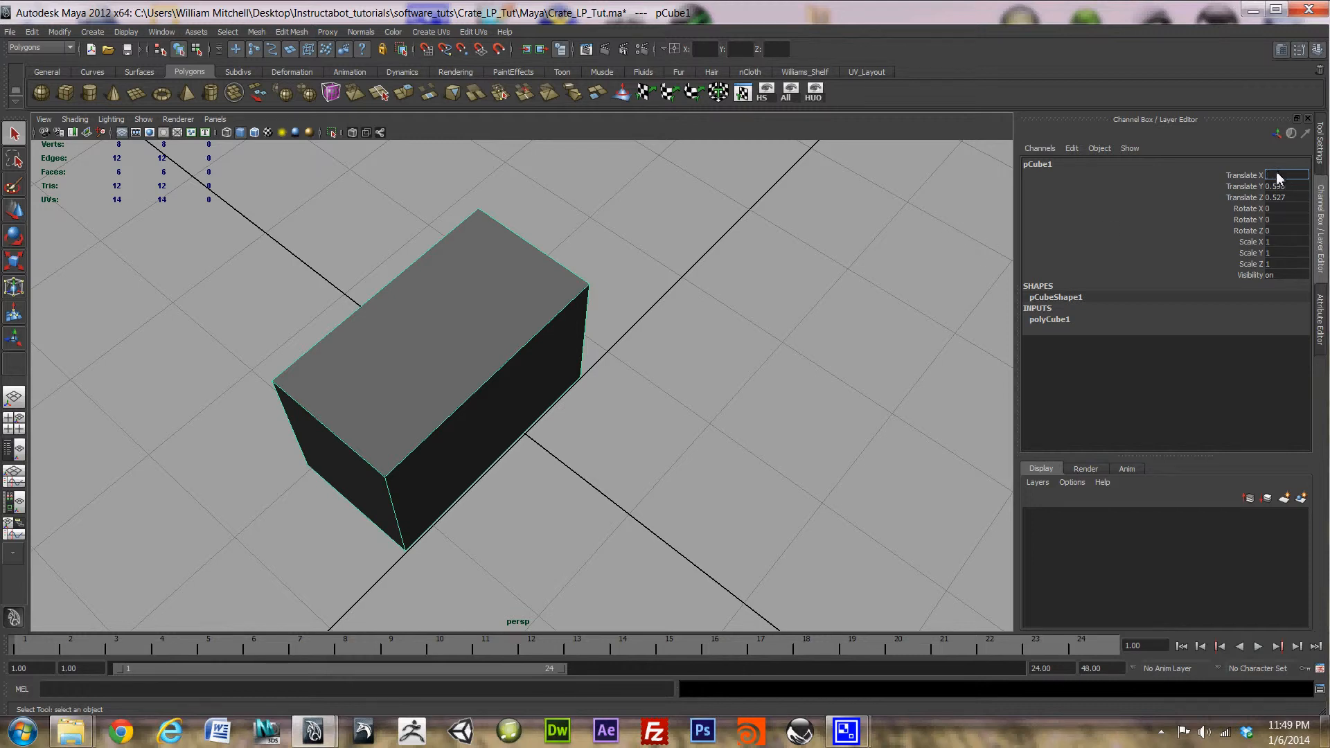
# - Set the cube's Translate X, Y and Z to 0, and reselect the cube in the viewport
pyautogui.press('Tab')
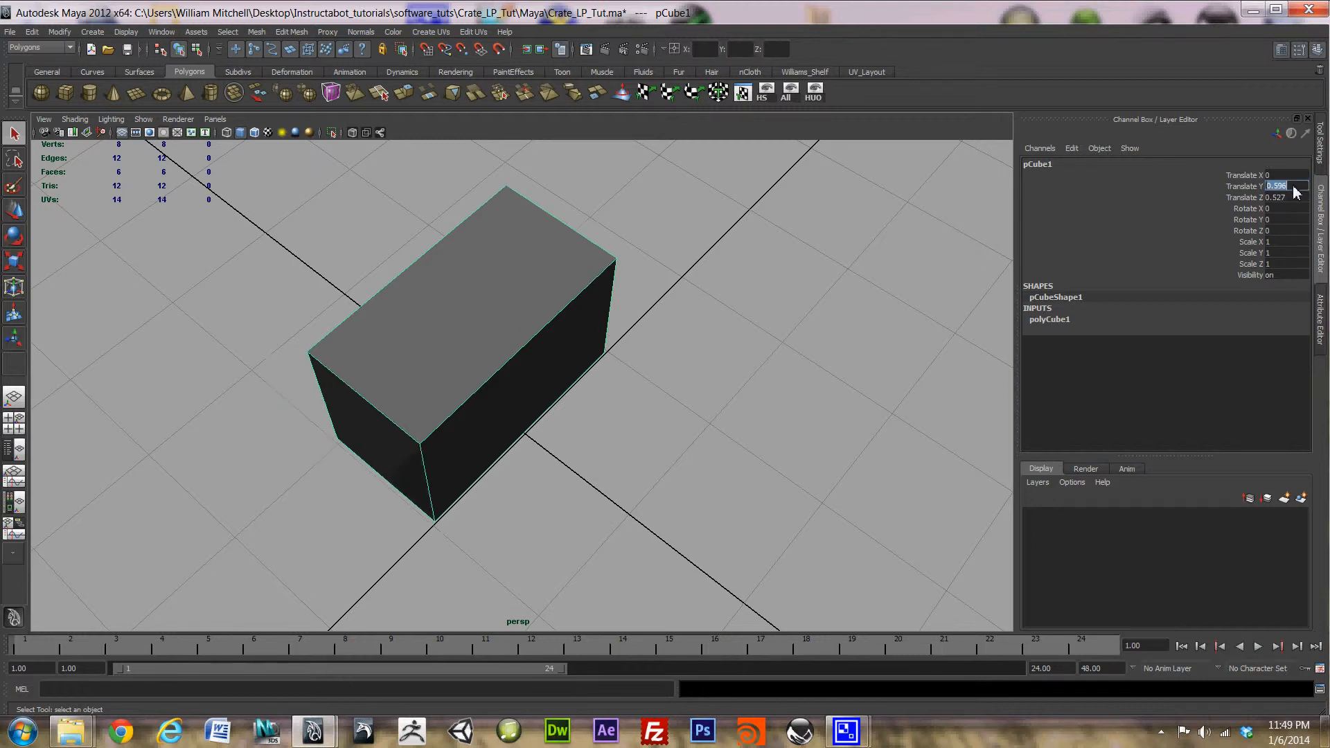
pyautogui.press('Tab')
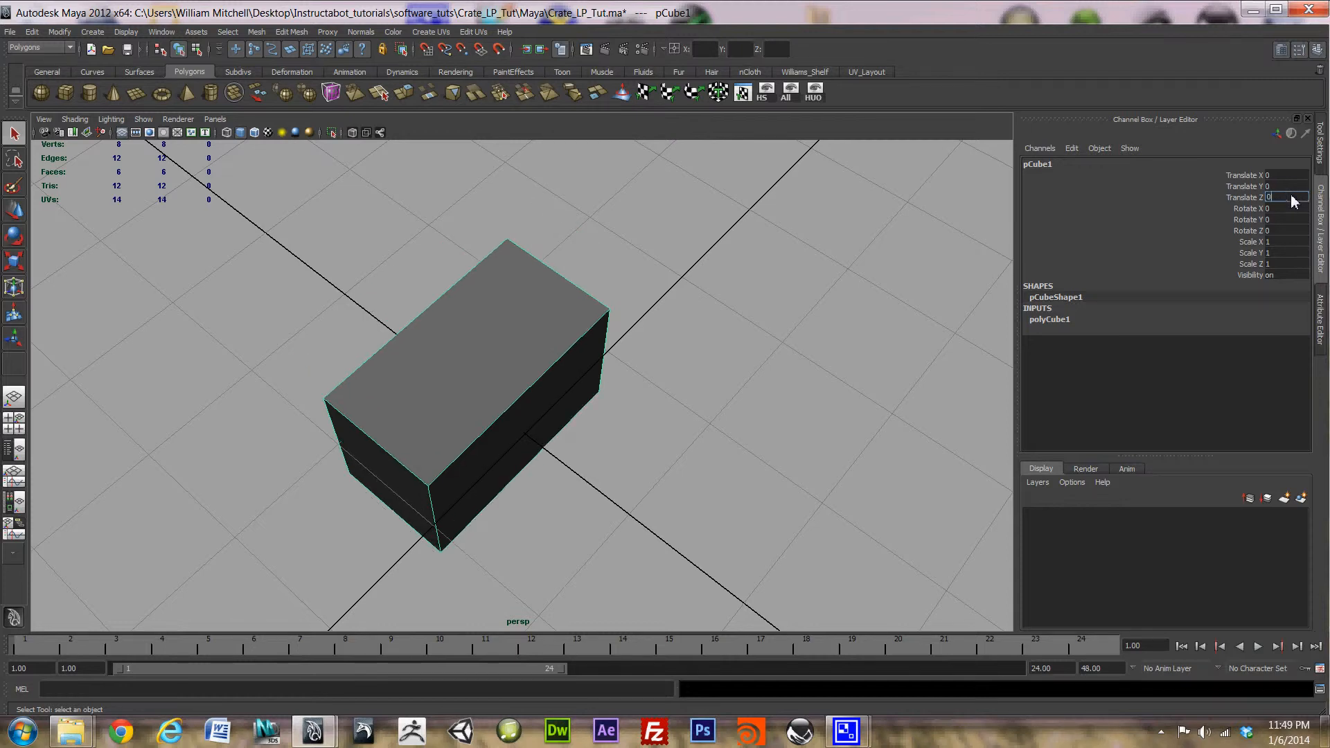
pyautogui.write('0')
pyautogui.click(1279, 187)
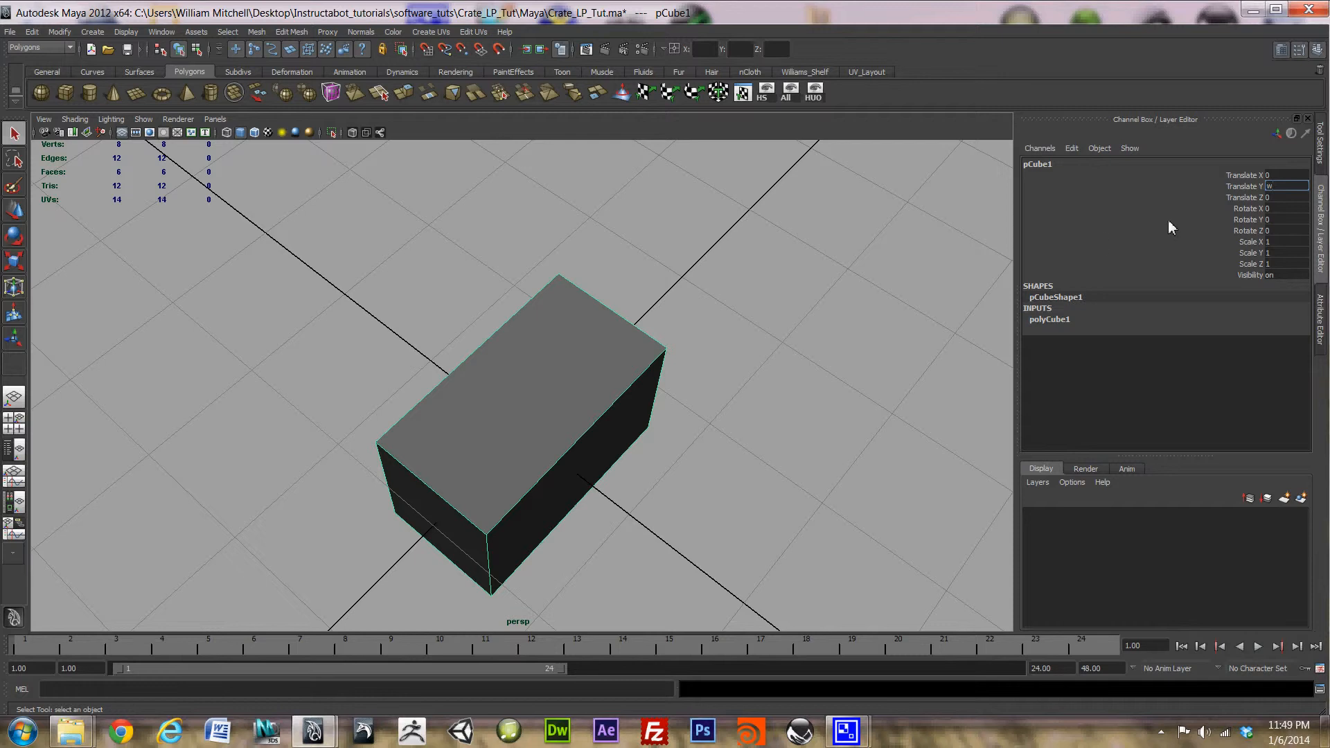
pyautogui.press('BackSpace')
pyautogui.write('0')
pyautogui.press('Return')
pyautogui.click(707, 298)
pyautogui.click(634, 355)
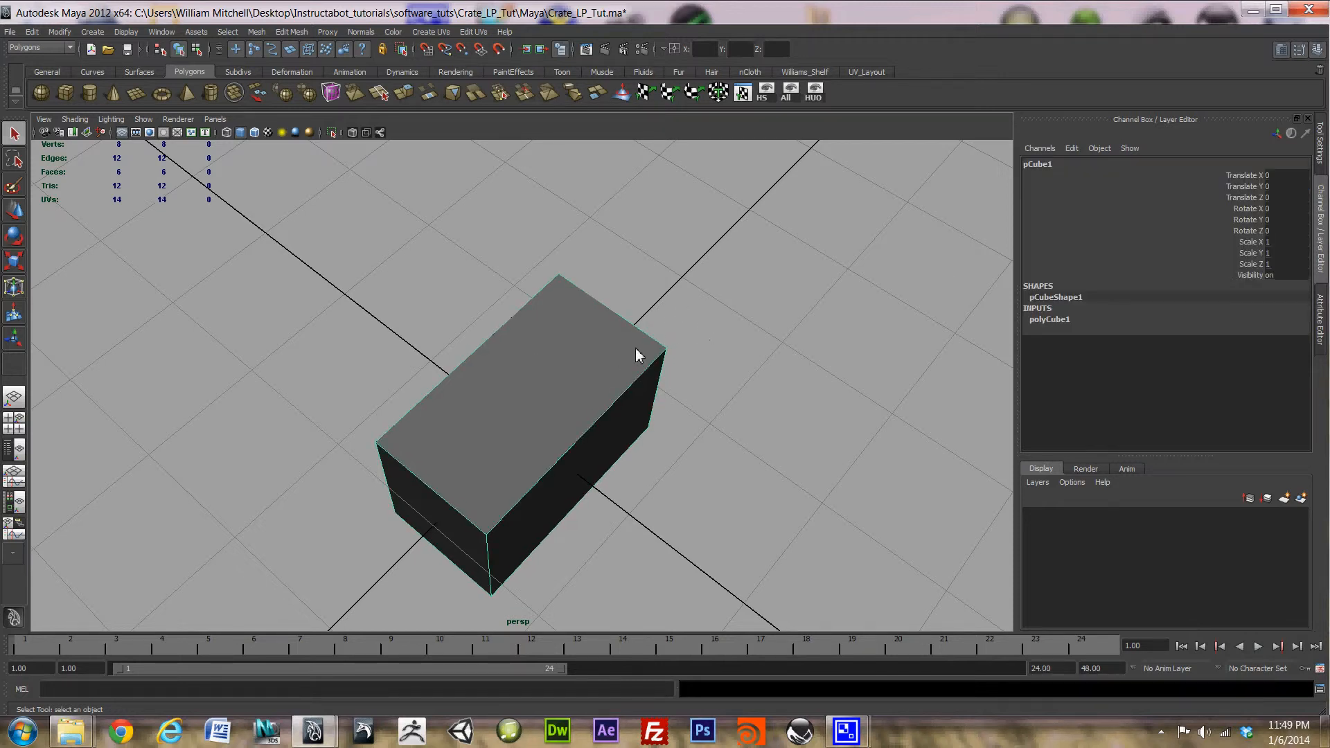
# - Move the cube along the X axis to about -1.248, and reset its Translate X to 0
pyautogui.press('w')
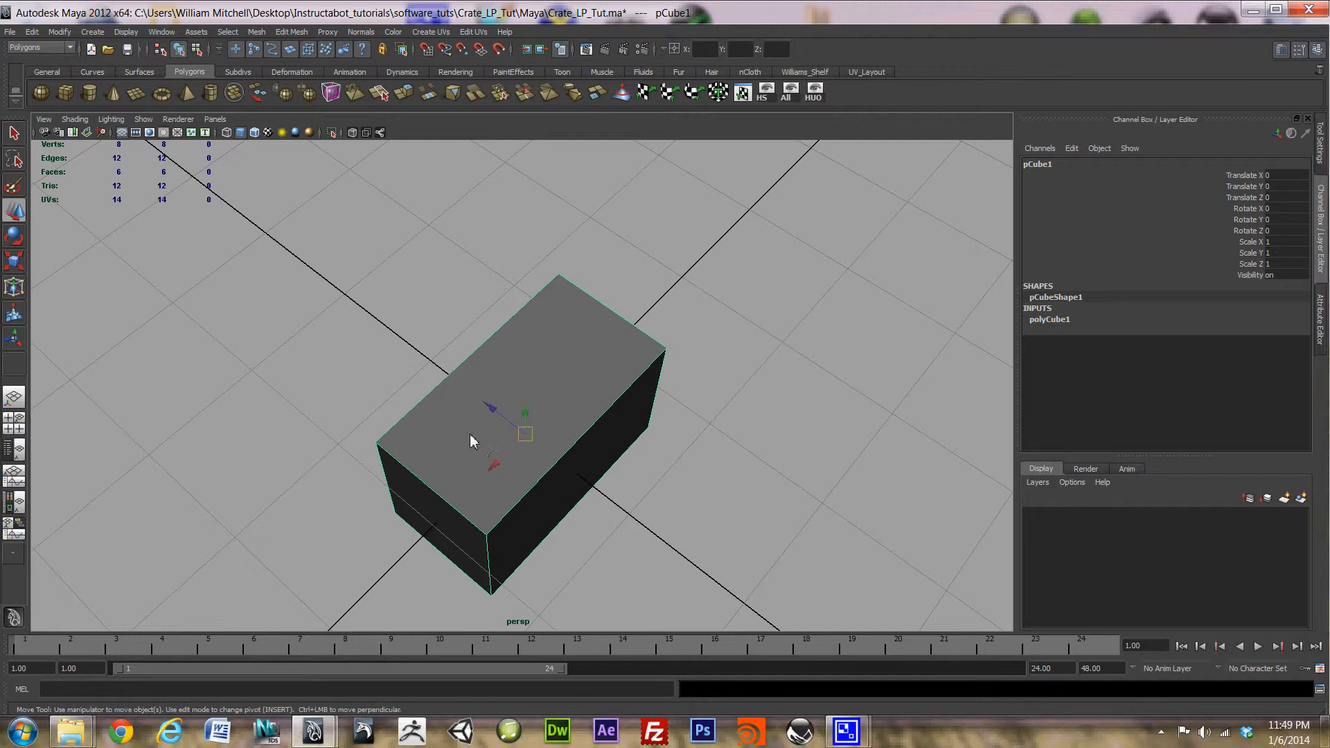
pyautogui.moveTo(495, 473); pyautogui.dragTo(600, 364)
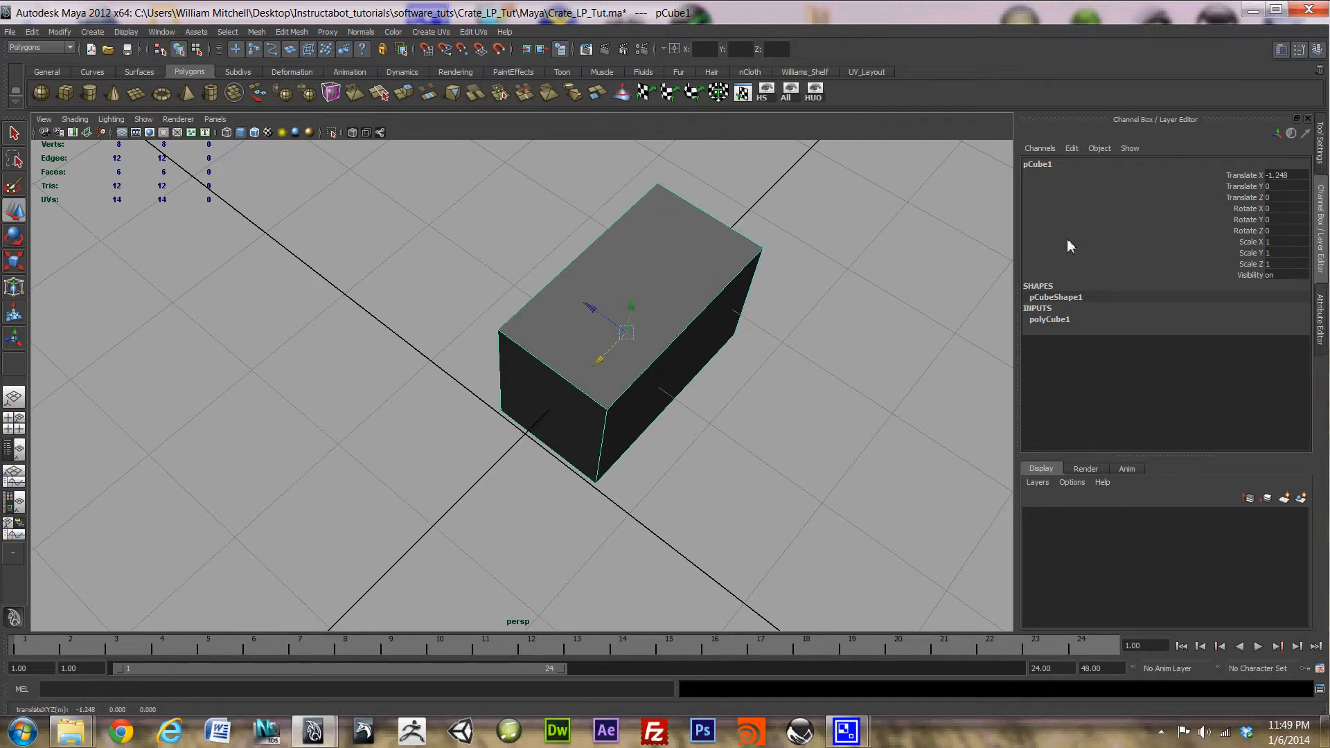
pyautogui.click(1305, 177)
pyautogui.write('0')
pyautogui.press('Return')
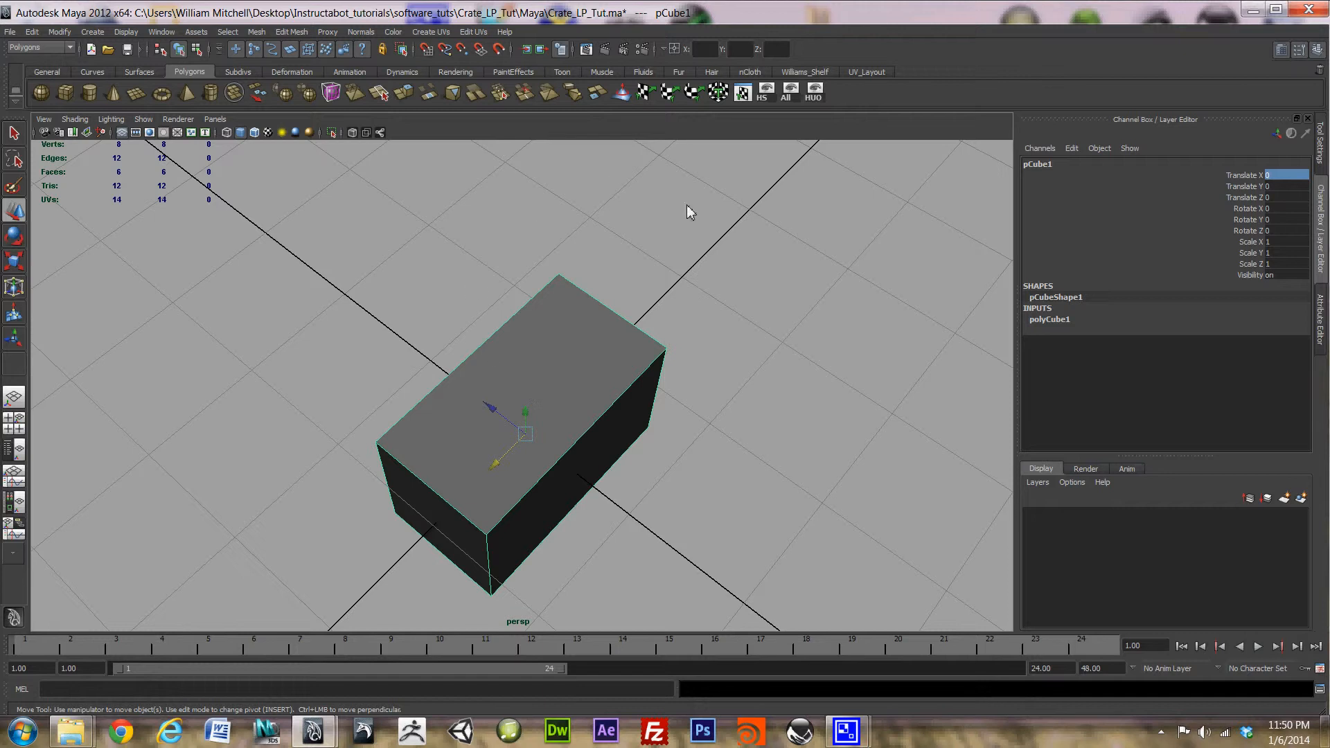
# - Switch the cube's manipulator to Rotate and Scale, and return to the Move tool
pyautogui.press('e')
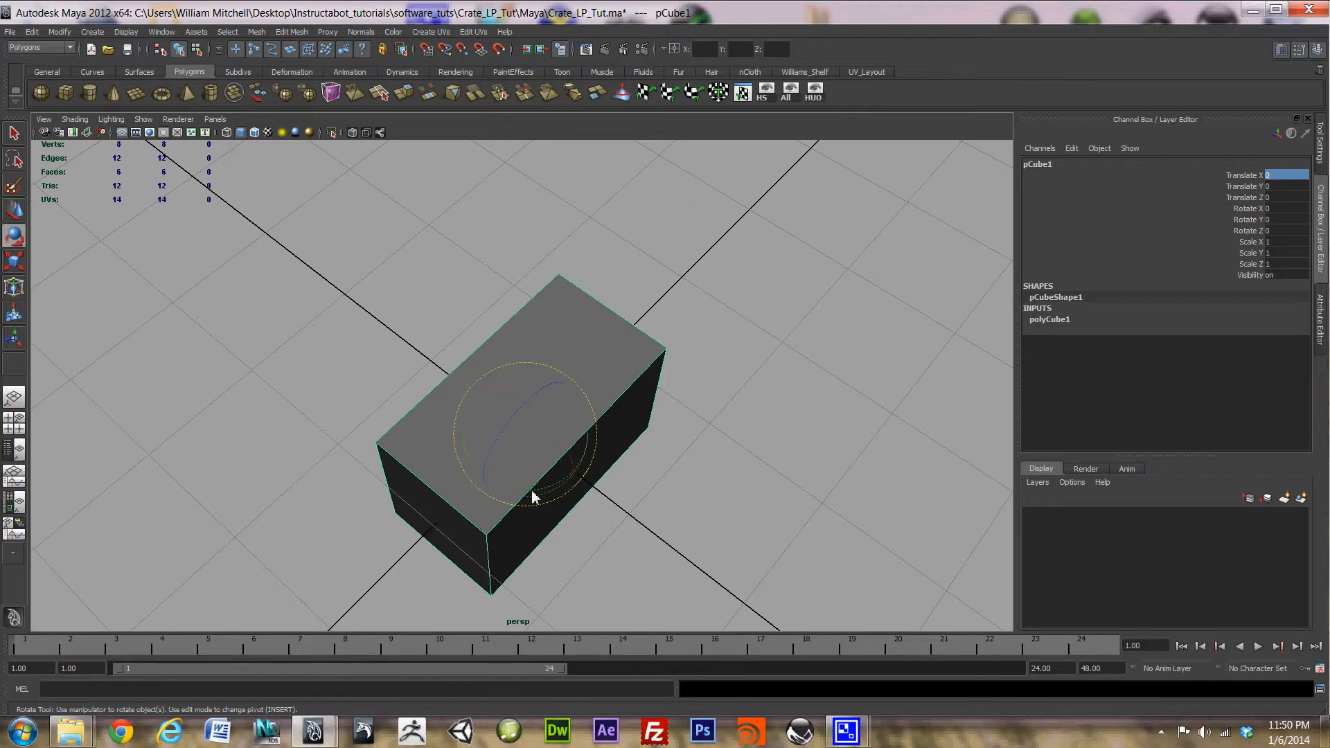
pyautogui.press('r')
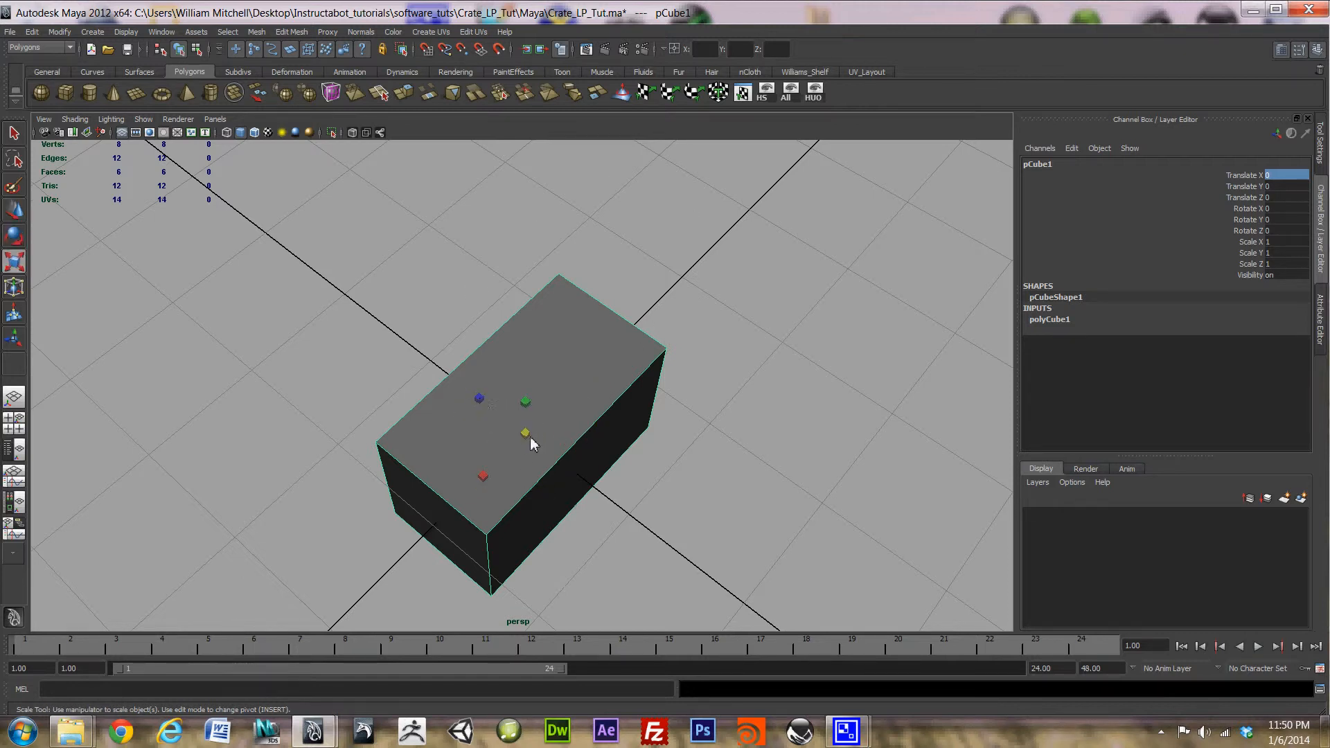
pyautogui.press('w')
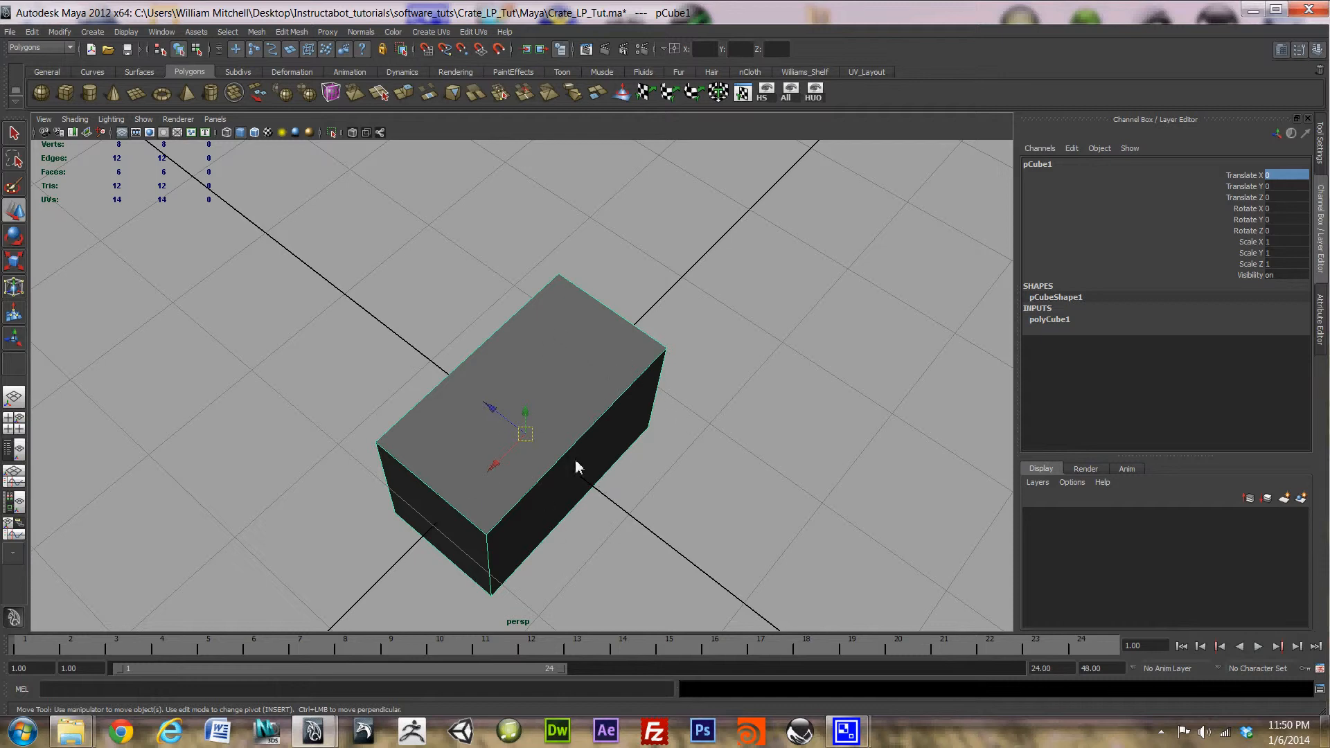
# - Inspect the cube and its position on the grid from nearer and farther distances
pyautogui.keyDown('alt'); pyautogui.moveTo(666, 478); pyautogui.dragTo(609, 413, button='middle'); pyautogui.keyUp('alt')
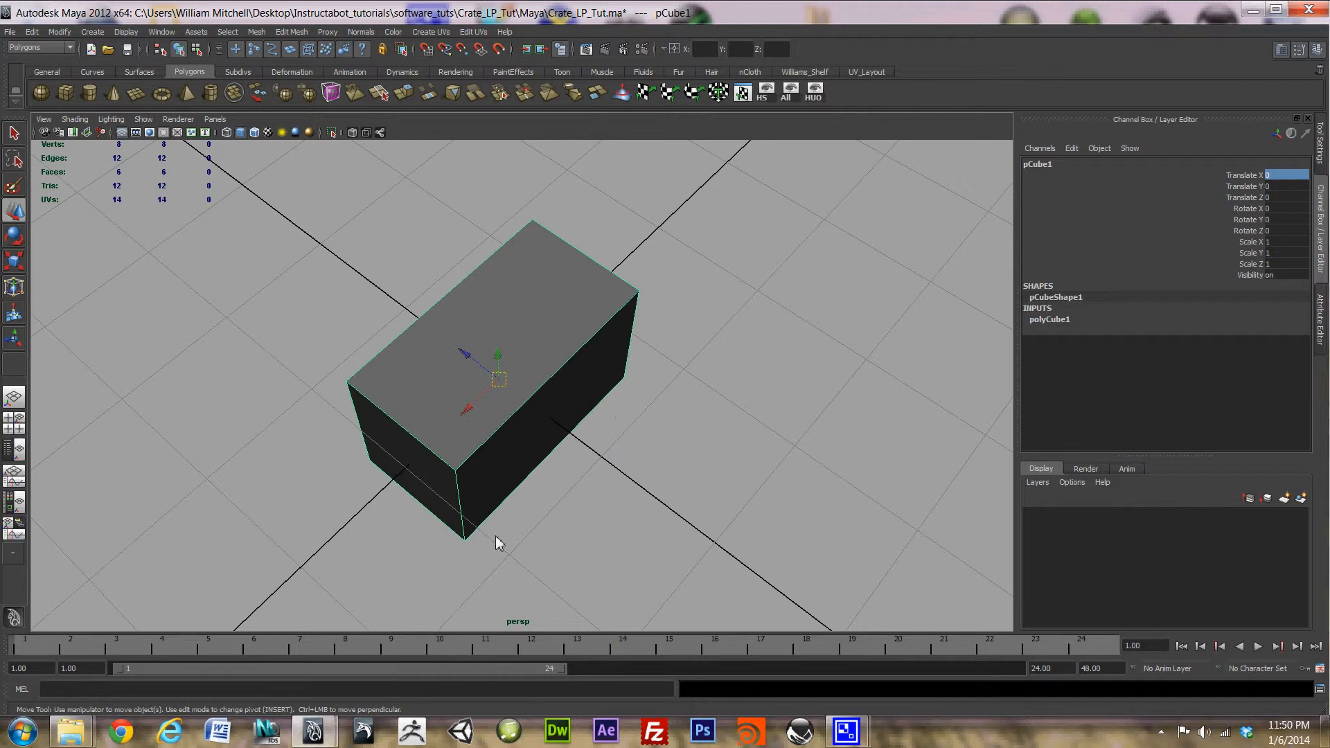
pyautogui.keyDown('alt'); pyautogui.moveTo(689, 353); pyautogui.dragTo(740, 384, button='middle'); pyautogui.keyUp('alt')
pyautogui.scroll(-1, 621, 398)
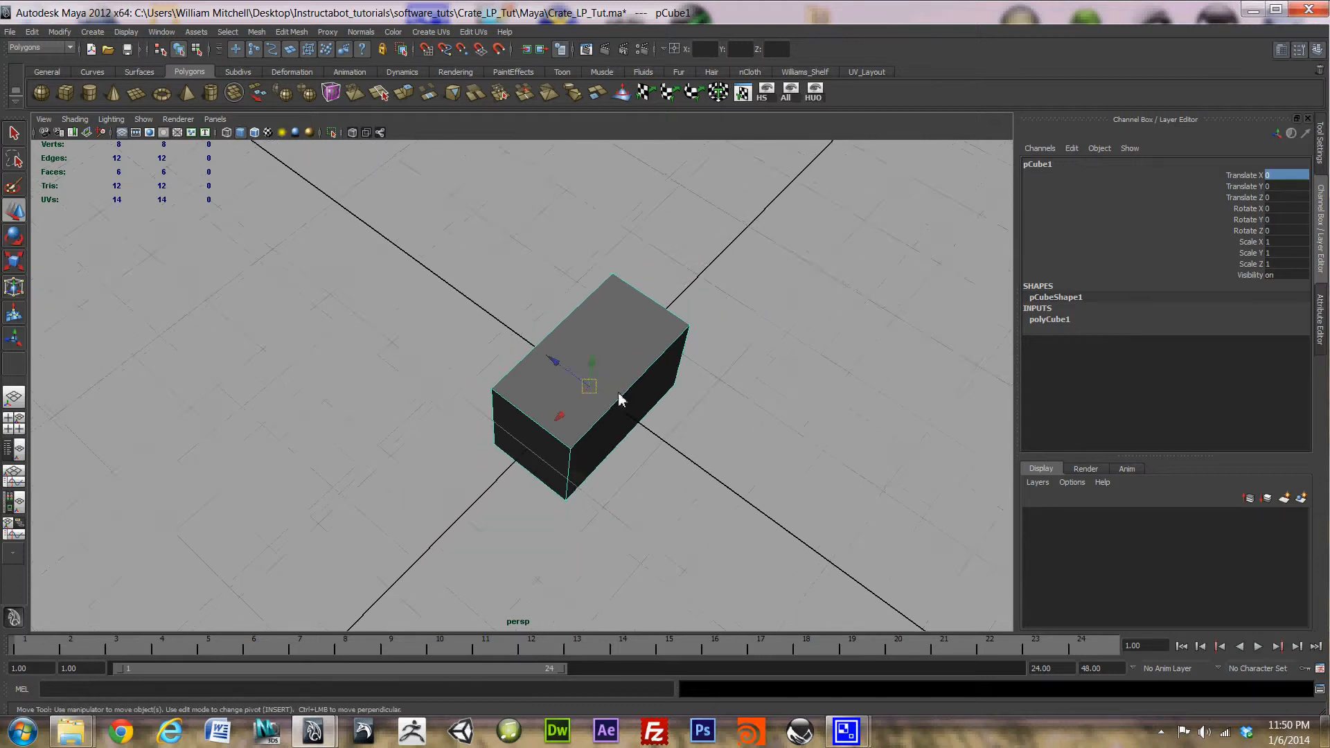
pyautogui.scroll(2, 620, 398)
pyautogui.scroll(1, 621, 398)
pyautogui.scroll(-2, 656, 395)
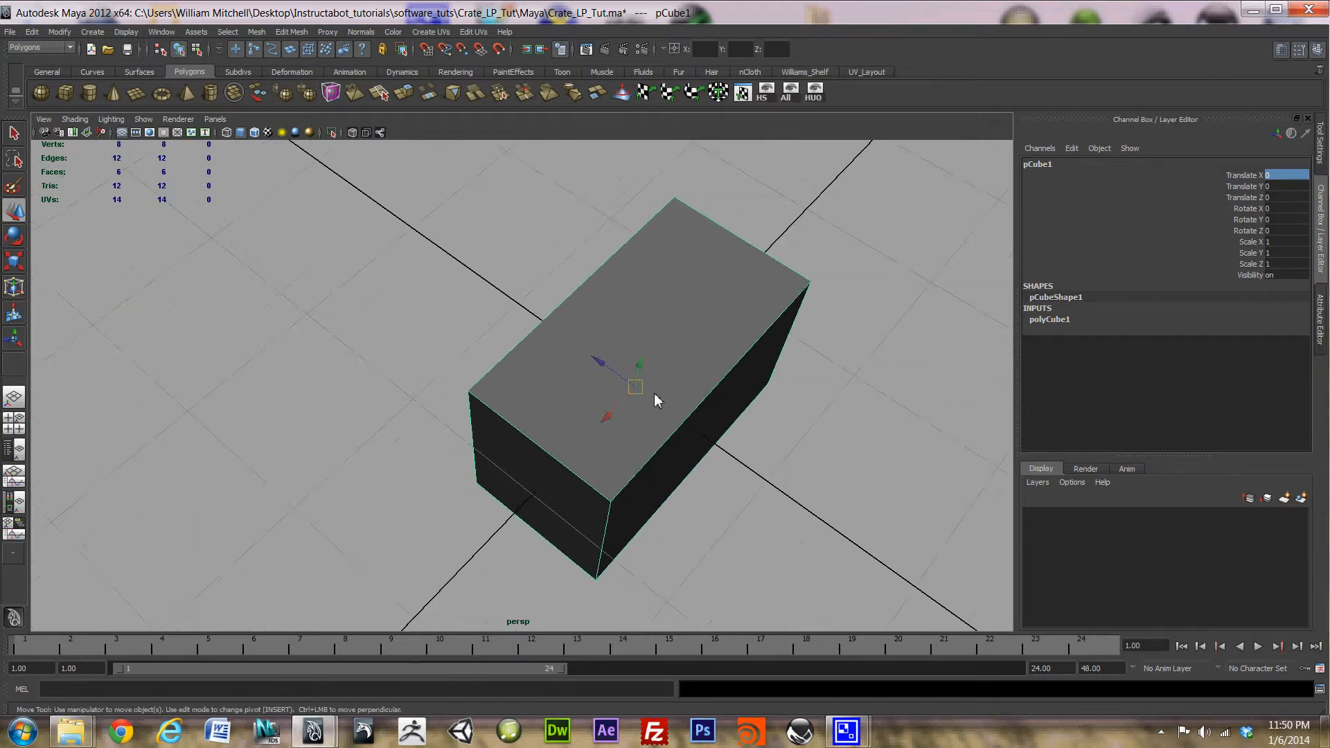
pyautogui.scroll(-1, 659, 395)
pyautogui.scroll(2, 658, 395)
pyautogui.scroll(1, 762, 408)
pyautogui.scroll(-1, 778, 407)
pyautogui.scroll(-2, 642, 377)
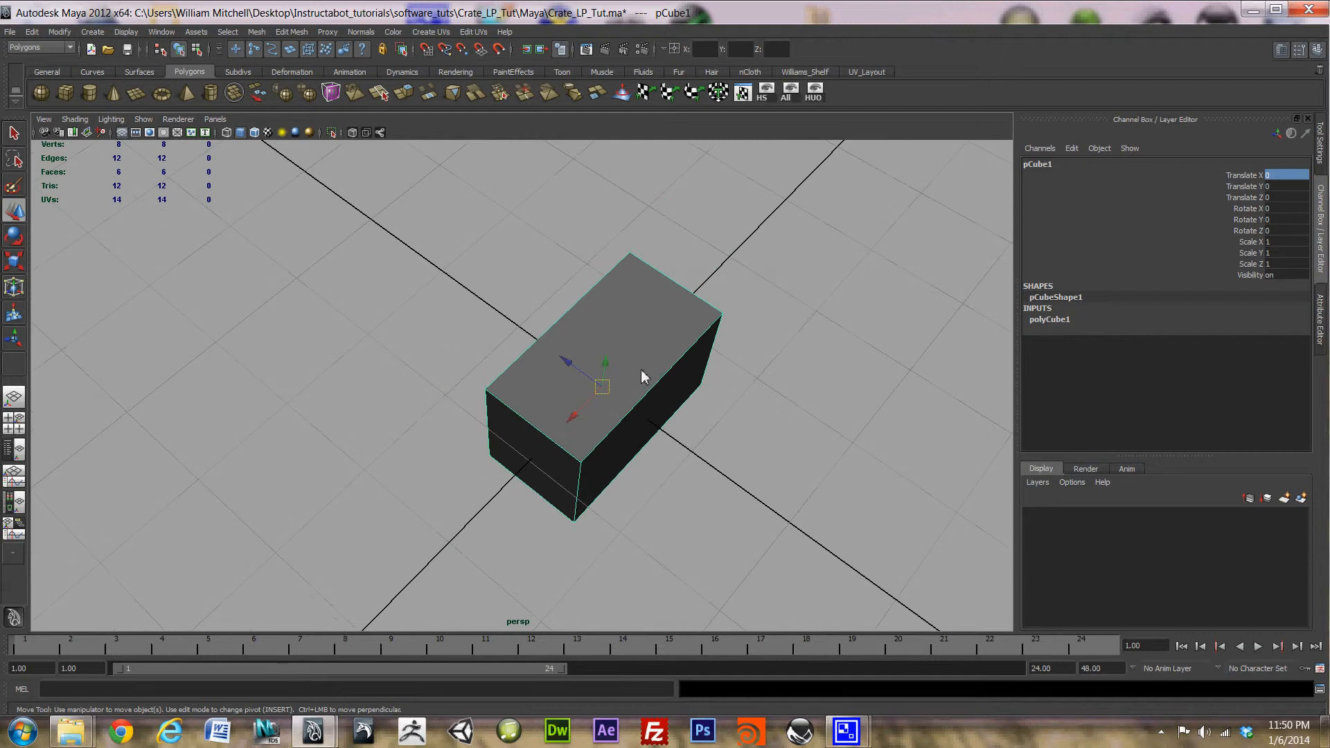
pyautogui.scroll(3, 677, 376)
pyautogui.scroll(-3, 742, 476)
pyautogui.scroll(1, 730, 470)
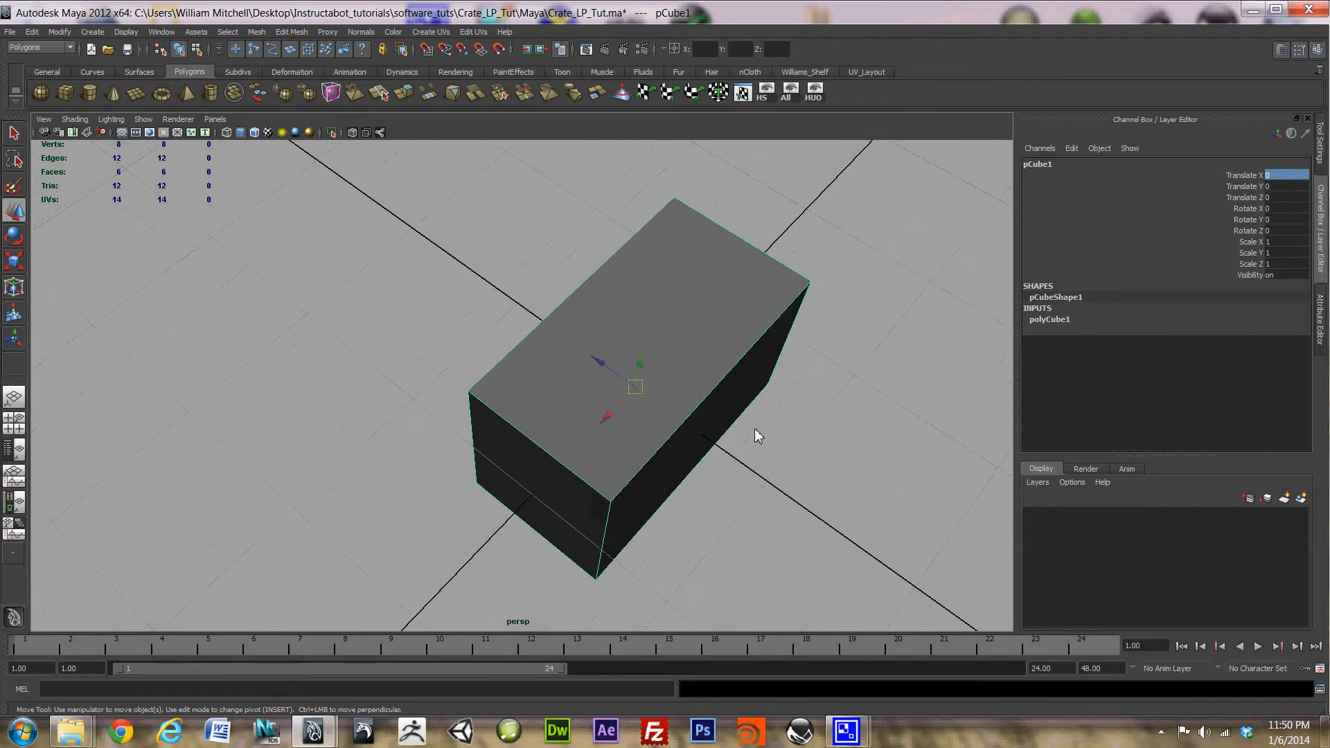
# - Try shifting the cube freely with the Move tool, and undo that move
pyautogui.moveTo(813, 422); pyautogui.dragTo(751, 423, button='middle')
pyautogui.hotkey('ctrl', 'z')
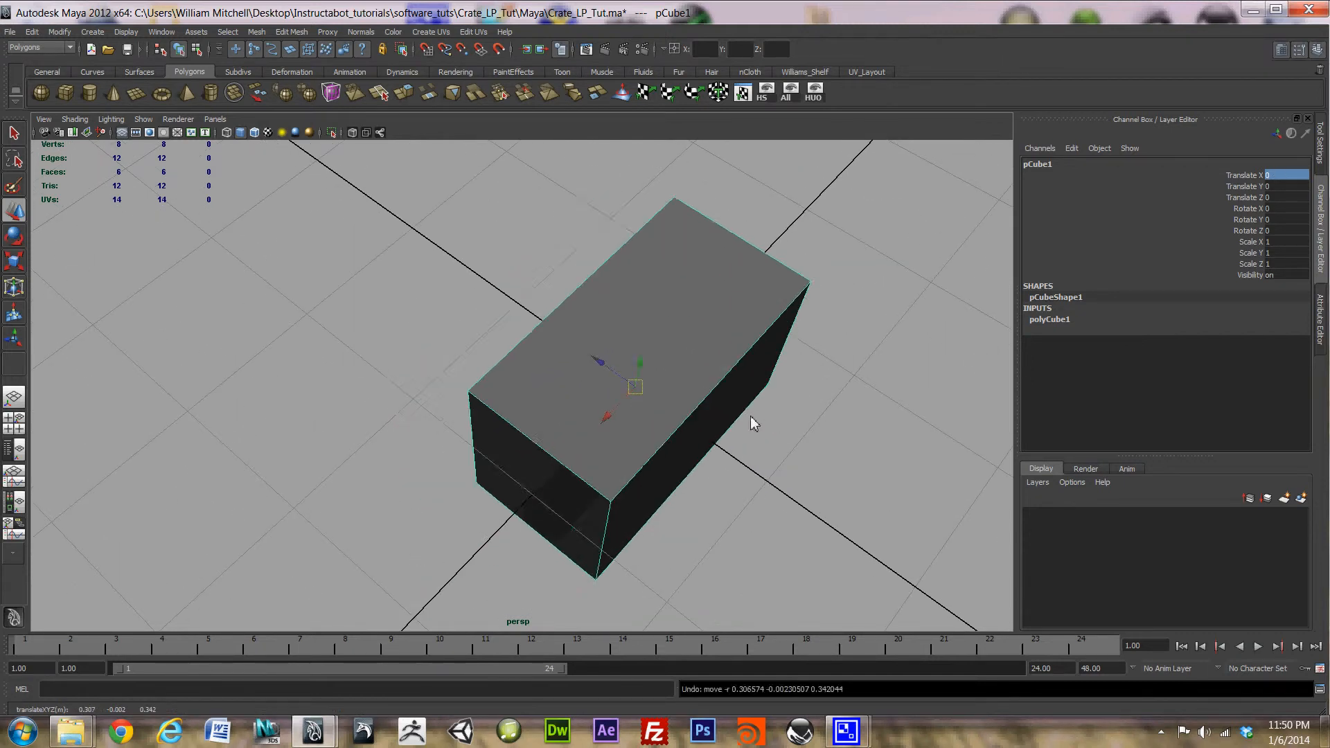
# - Examine the cube's top and side faces from several viewing angles
pyautogui.scroll(3, 714, 422)
pyautogui.scroll(-2, 672, 419)
pyautogui.scroll(-3, 672, 415)
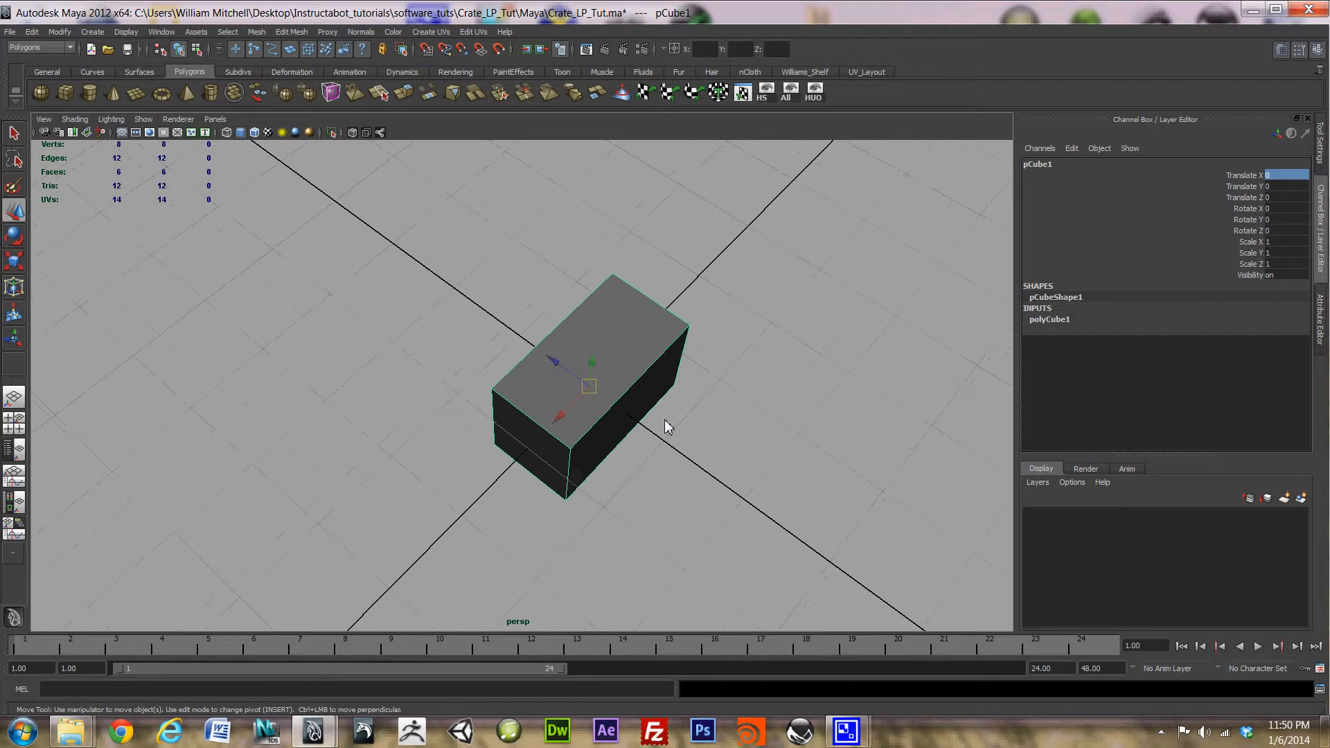
pyautogui.scroll(2, 664, 420)
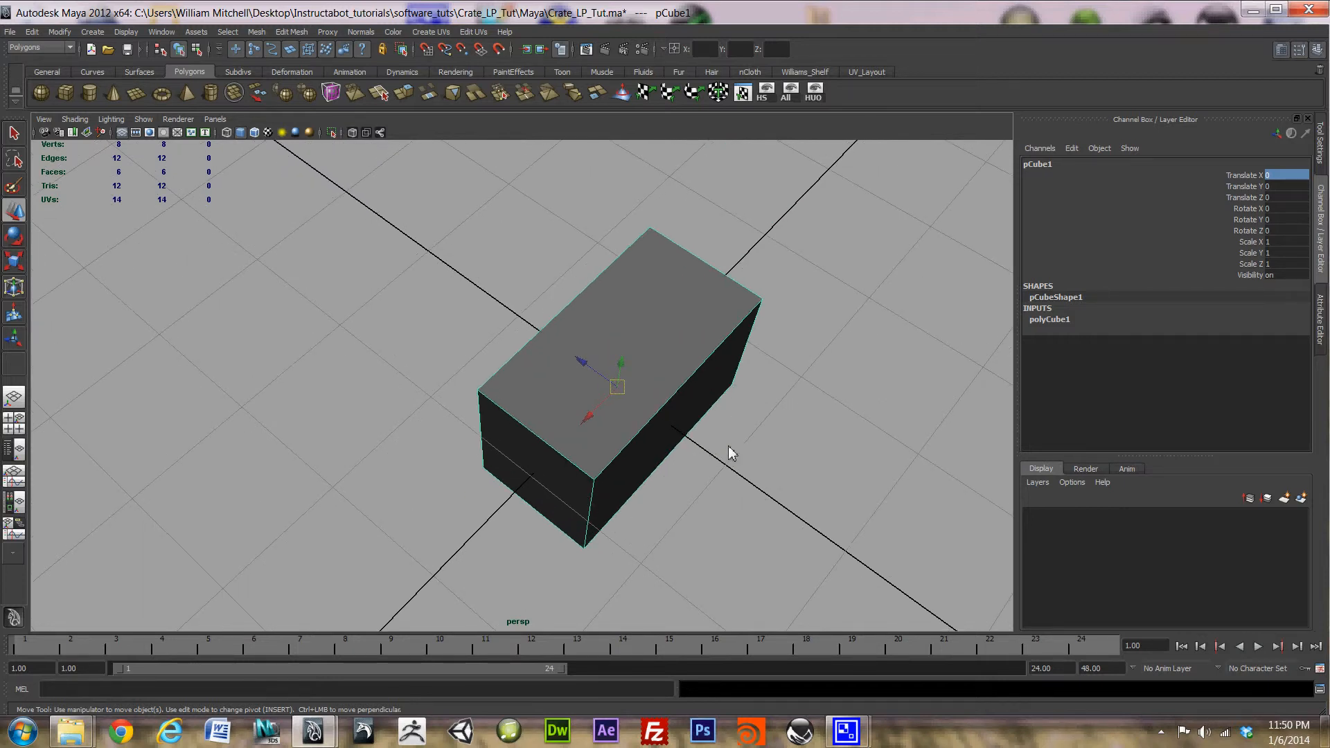
pyautogui.keyDown('alt'); pyautogui.moveTo(762, 458); pyautogui.dragTo(653, 362); pyautogui.keyUp('alt')
pyautogui.keyDown('alt'); pyautogui.moveTo(654, 386); pyautogui.dragTo(708, 332, button='right'); pyautogui.keyUp('alt')
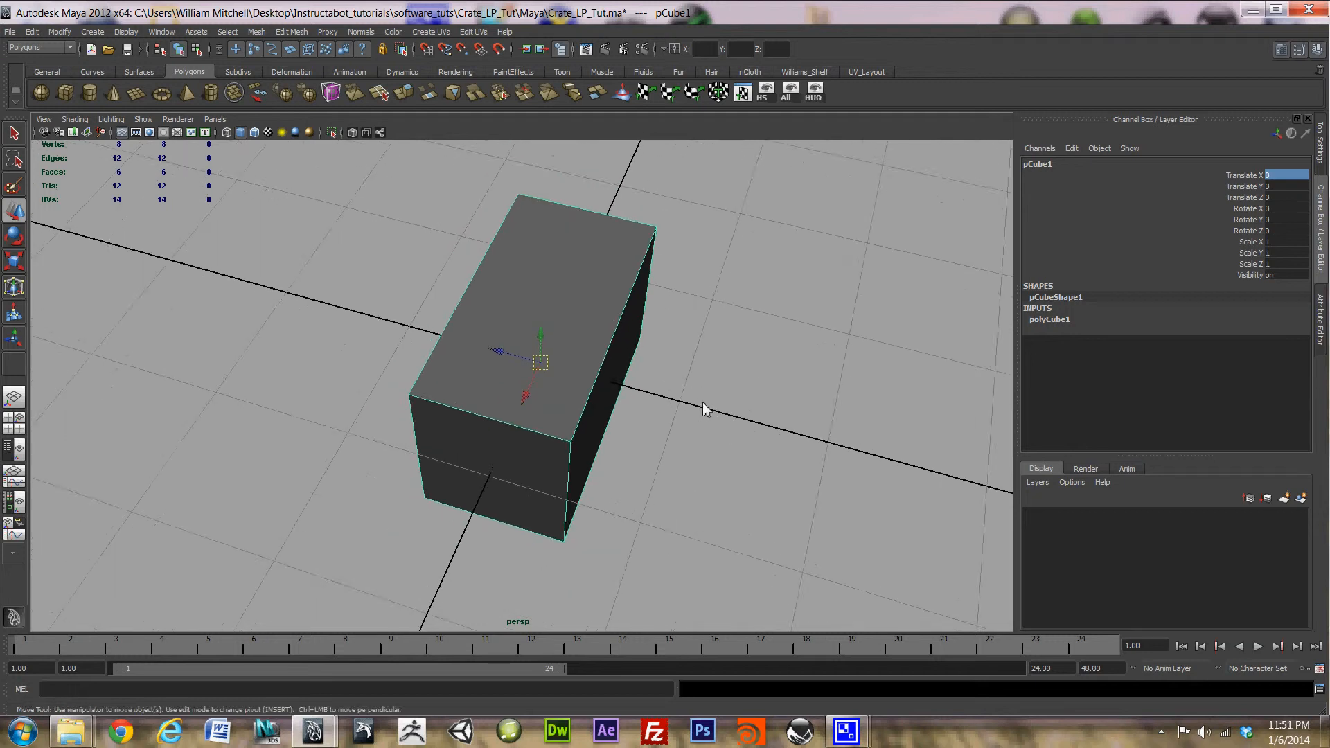
pyautogui.keyDown('alt'); pyautogui.moveTo(705, 407); pyautogui.dragTo(649, 421, button='middle'); pyautogui.keyUp('alt')
pyautogui.keyDown('alt'); pyautogui.moveTo(651, 413); pyautogui.dragTo(756, 395); pyautogui.keyUp('alt')
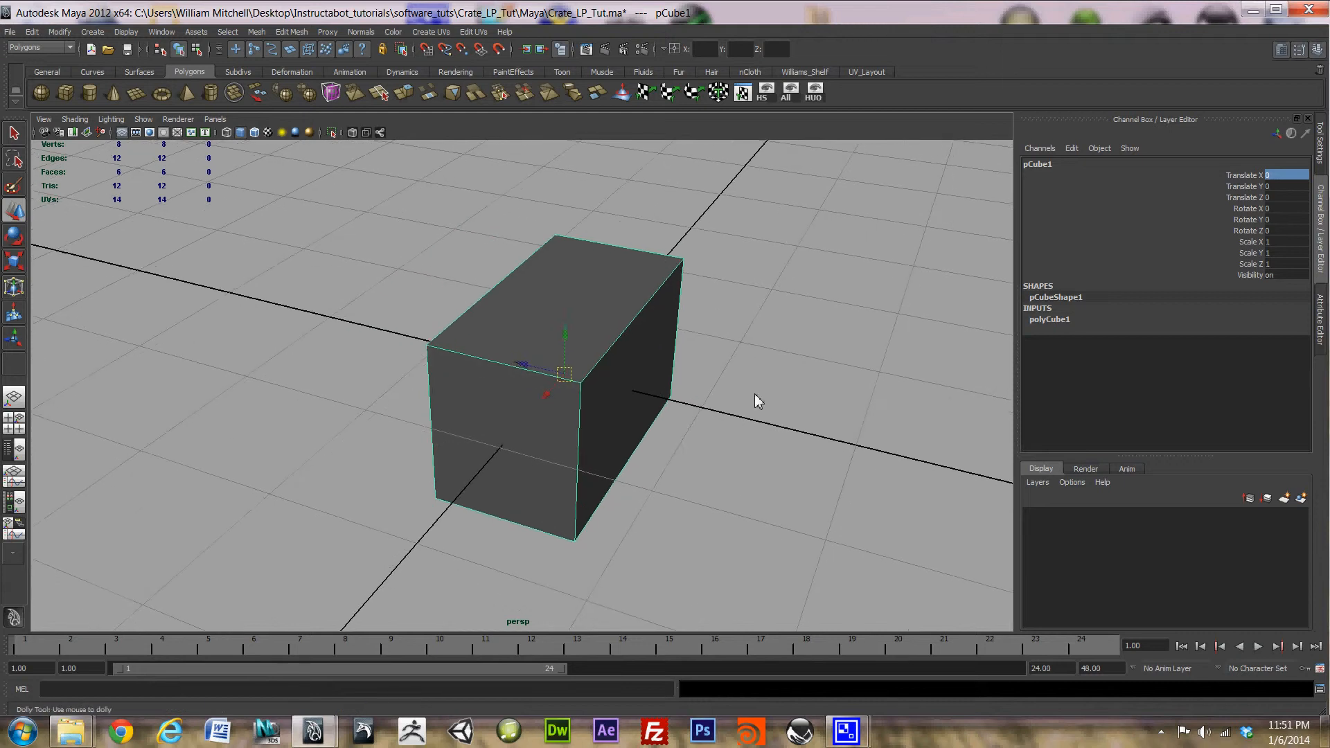
pyautogui.keyDown('alt'); pyautogui.moveTo(756, 395); pyautogui.dragTo(724, 448, button='right'); pyautogui.keyUp('alt')
pyautogui.scroll(-3, 726, 446)
pyautogui.scroll(3, 733, 447)
pyautogui.scroll(-2, 734, 443)
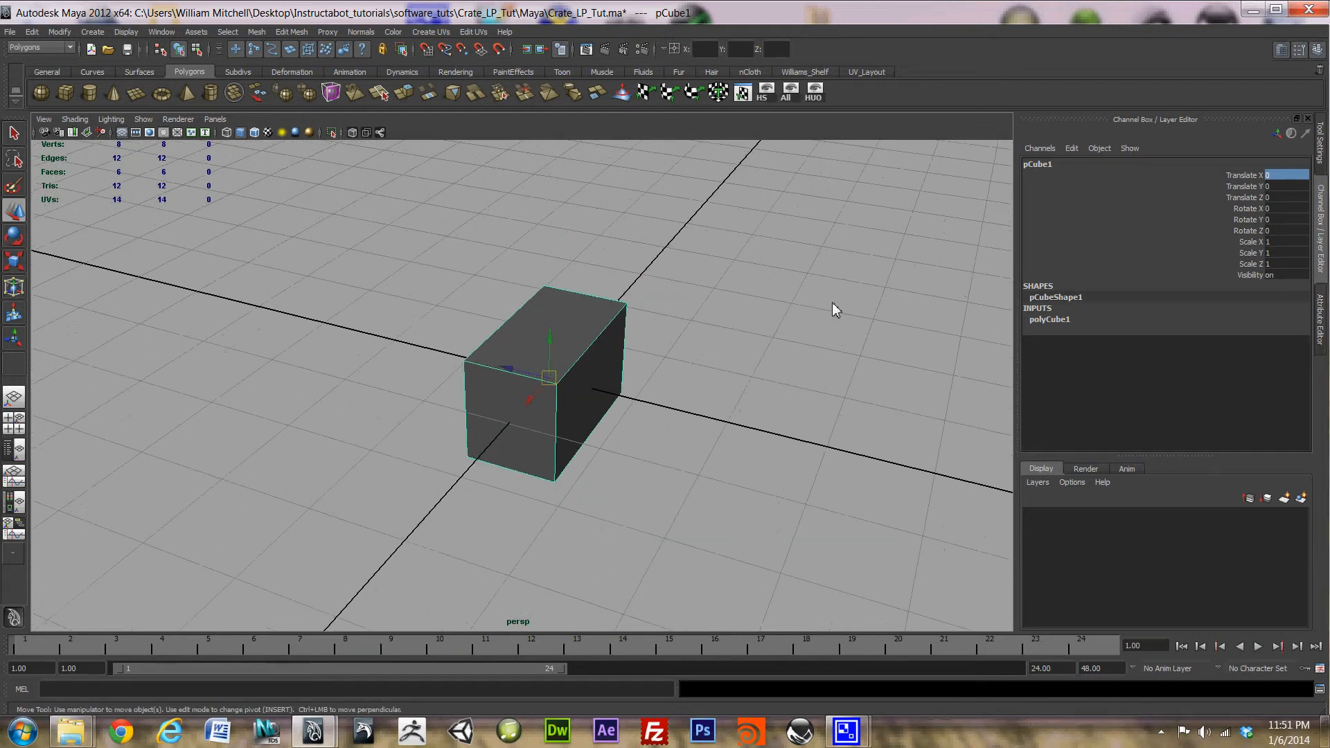
# - Set the width, height and depth of the cube's polyCube1 input to 1
pyautogui.click(1058, 321)
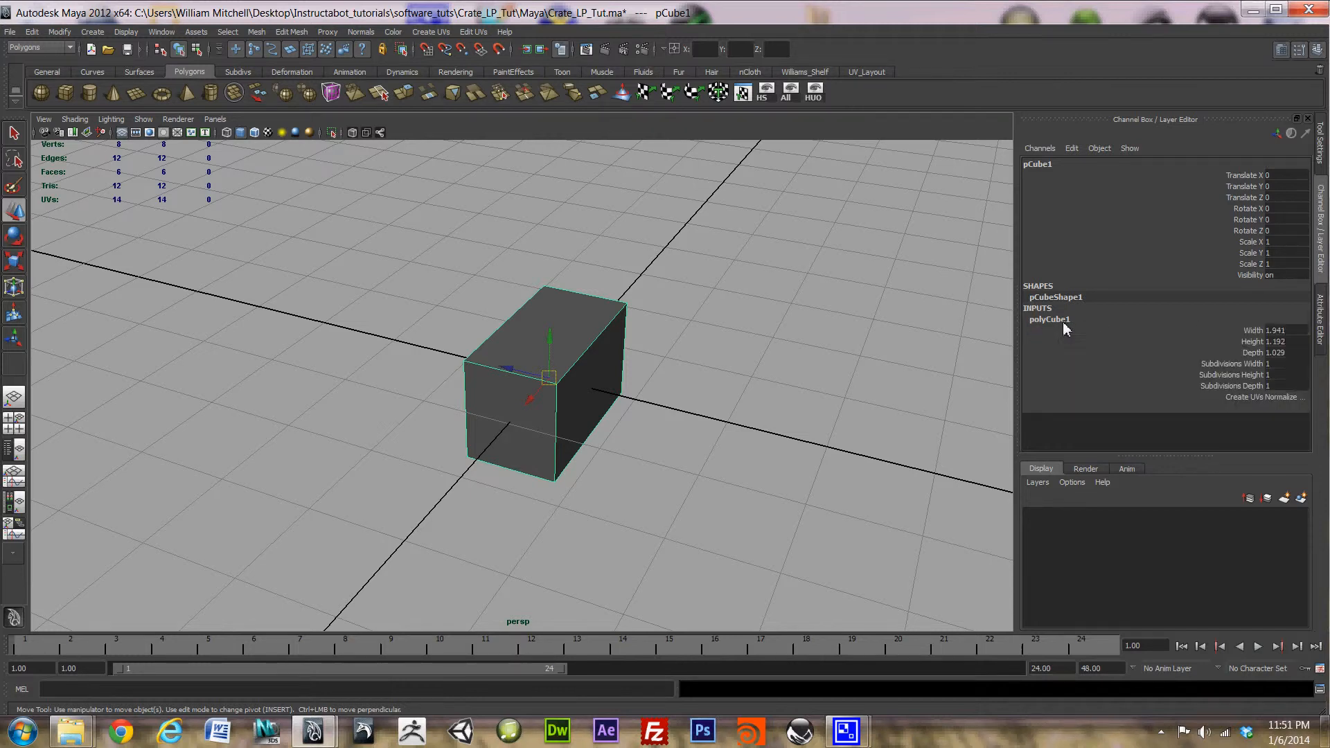
pyautogui.doubleClick(1278, 333)
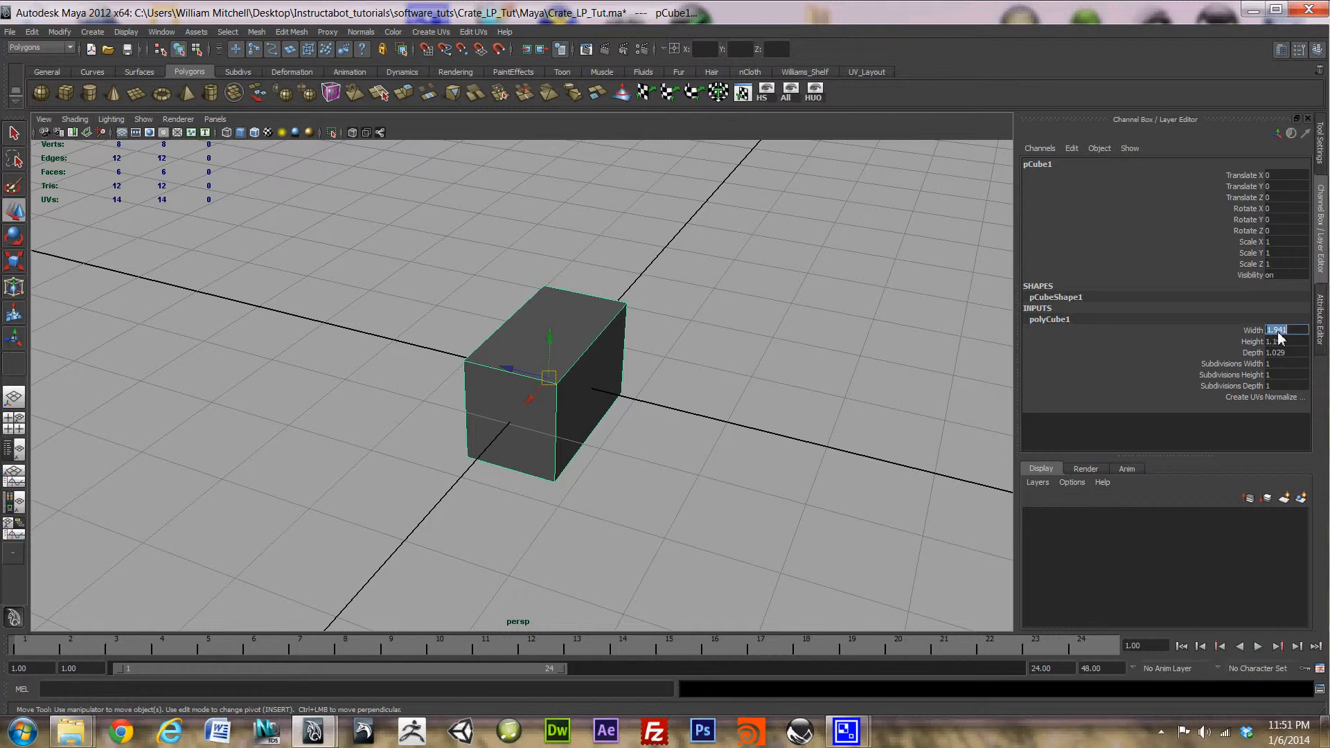
pyautogui.press('Return')
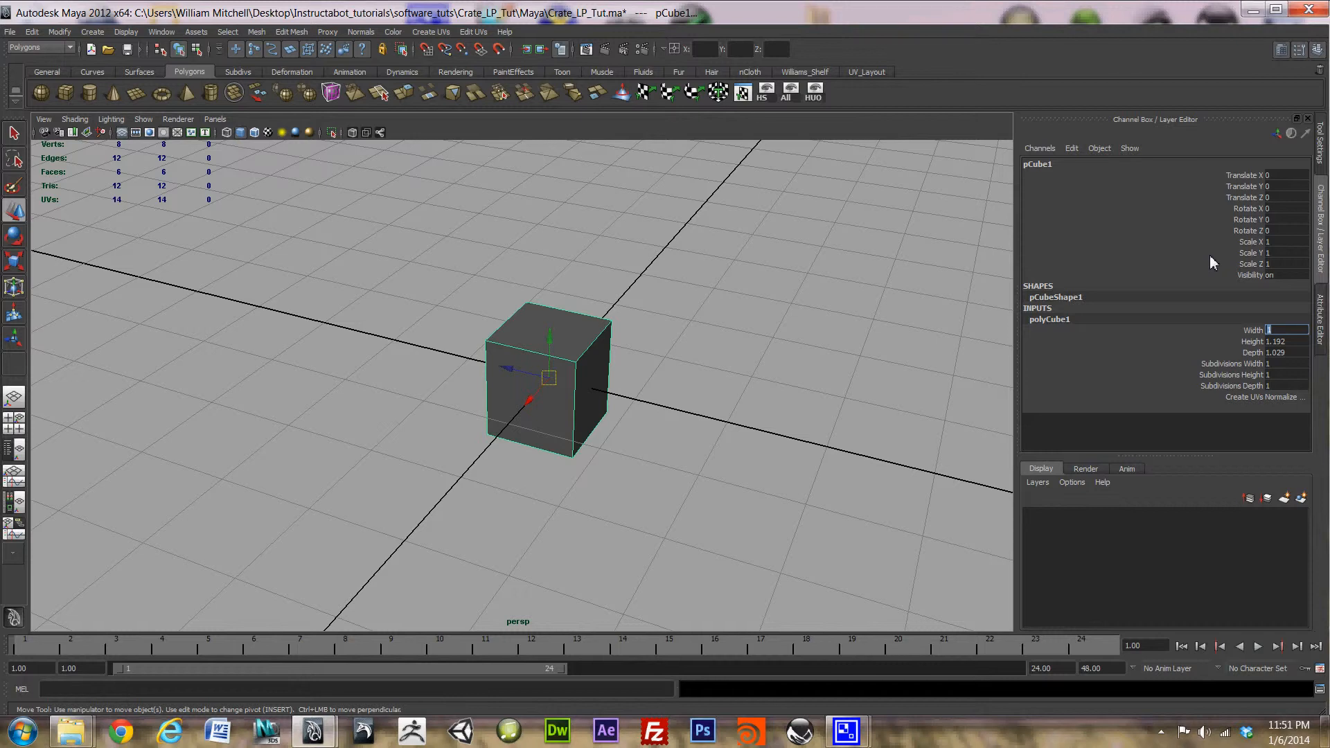
pyautogui.press('Tab')
pyautogui.press('Tab')
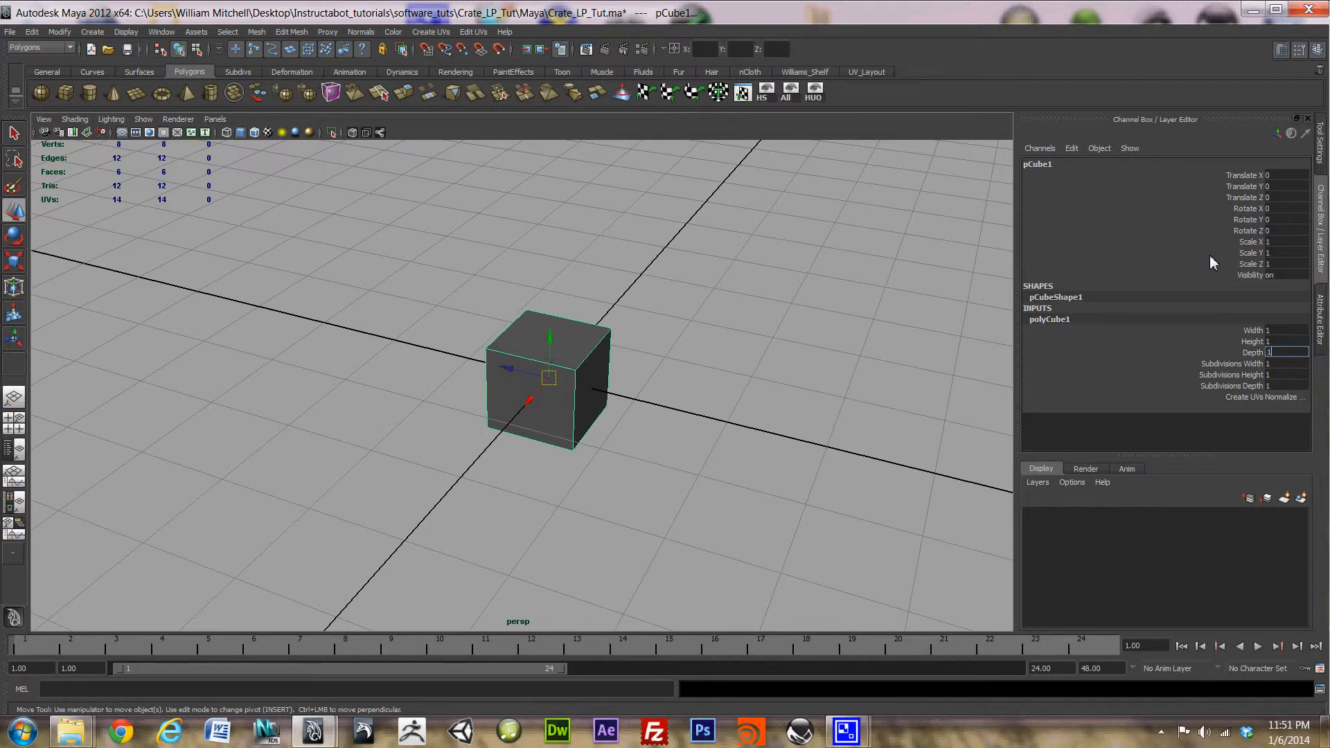
pyautogui.press('Return')
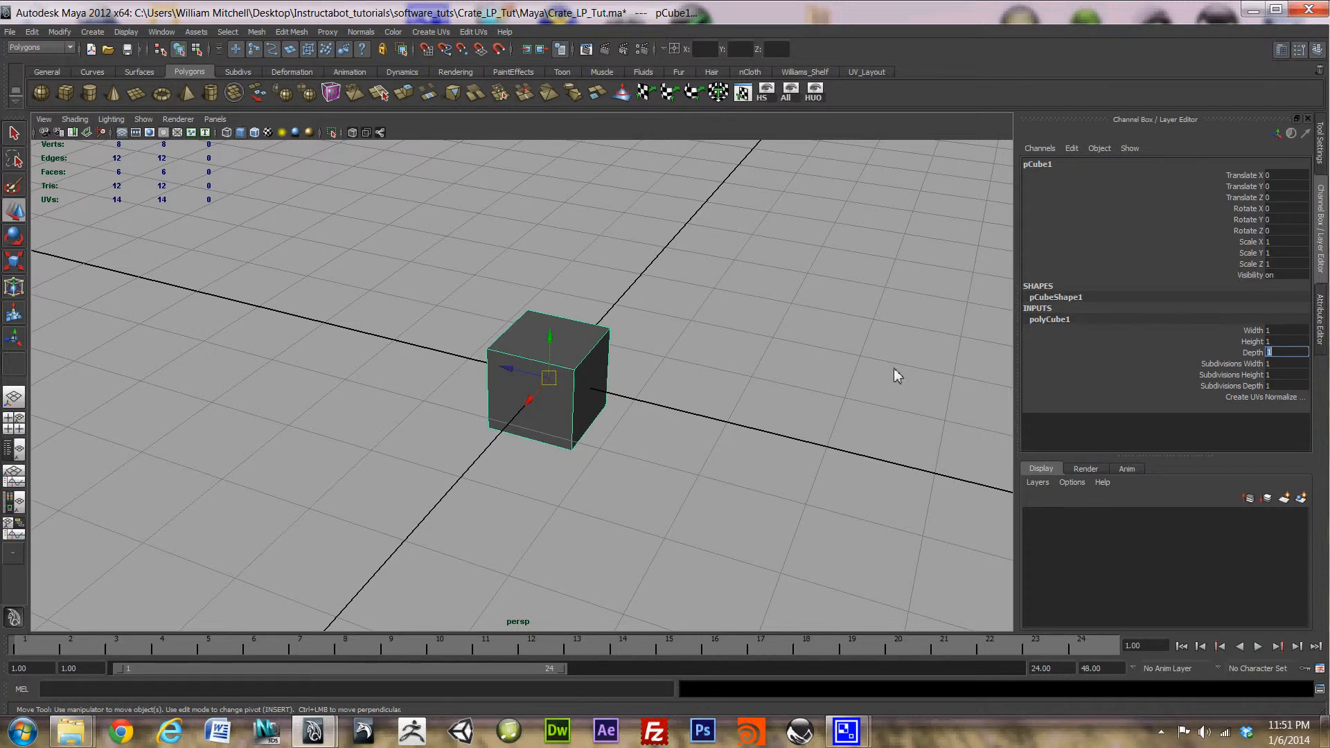
# - Reselect the cube, check the dimensions in its polyCube1 input, and select the cube again
pyautogui.click(605, 306)
pyautogui.click(565, 362)
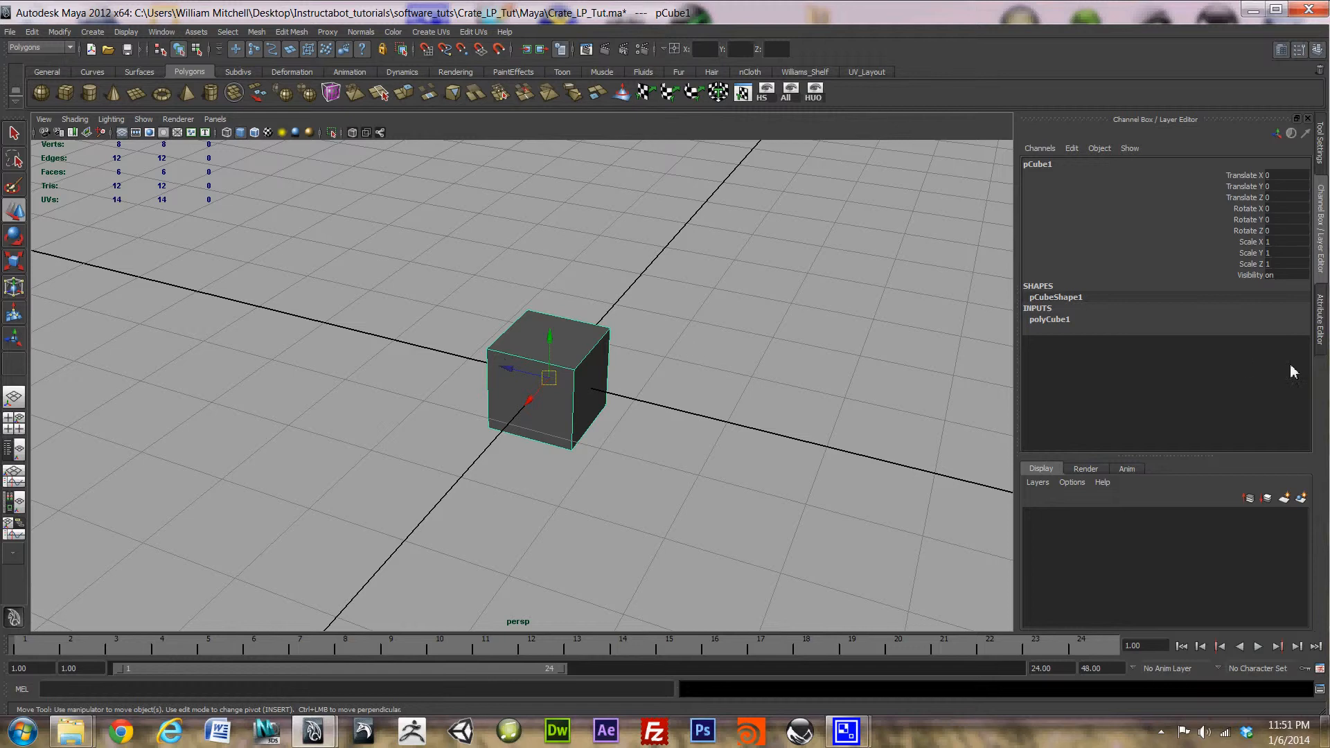
pyautogui.click(1050, 319)
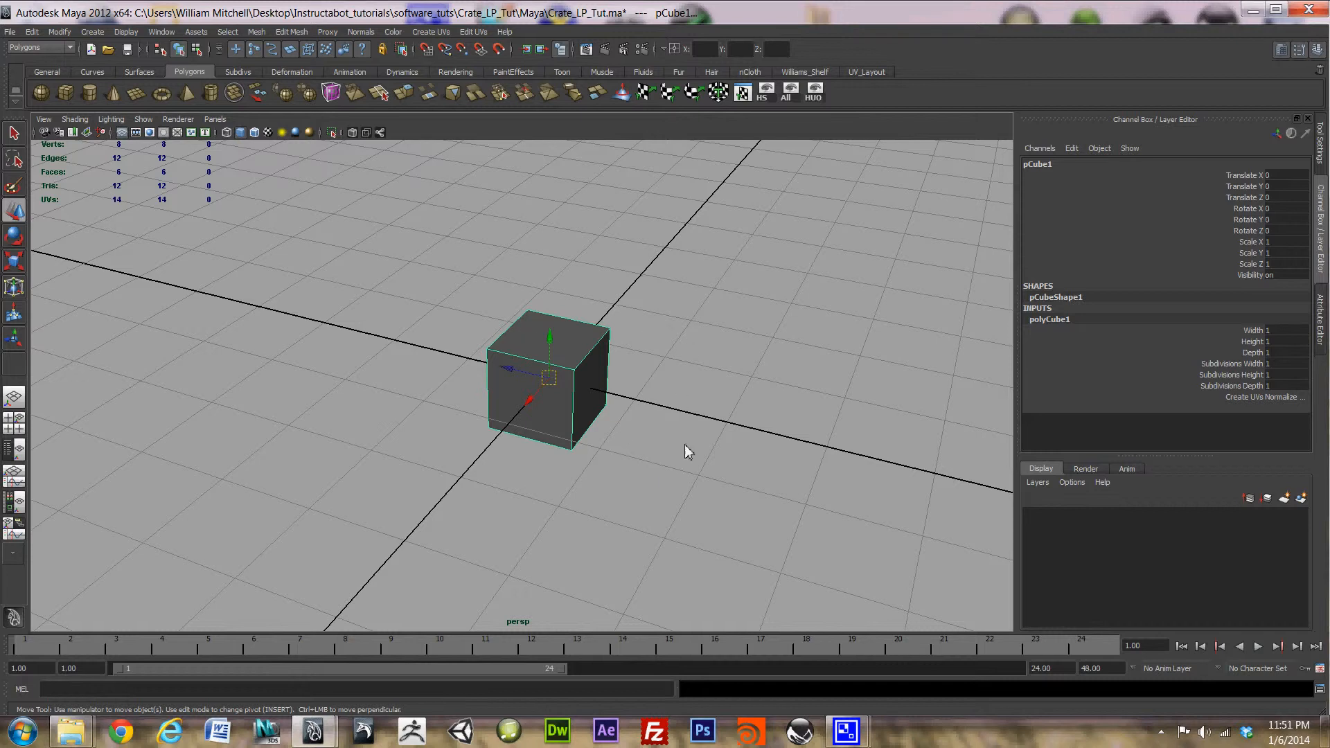
pyautogui.click(681, 331)
pyautogui.click(596, 367)
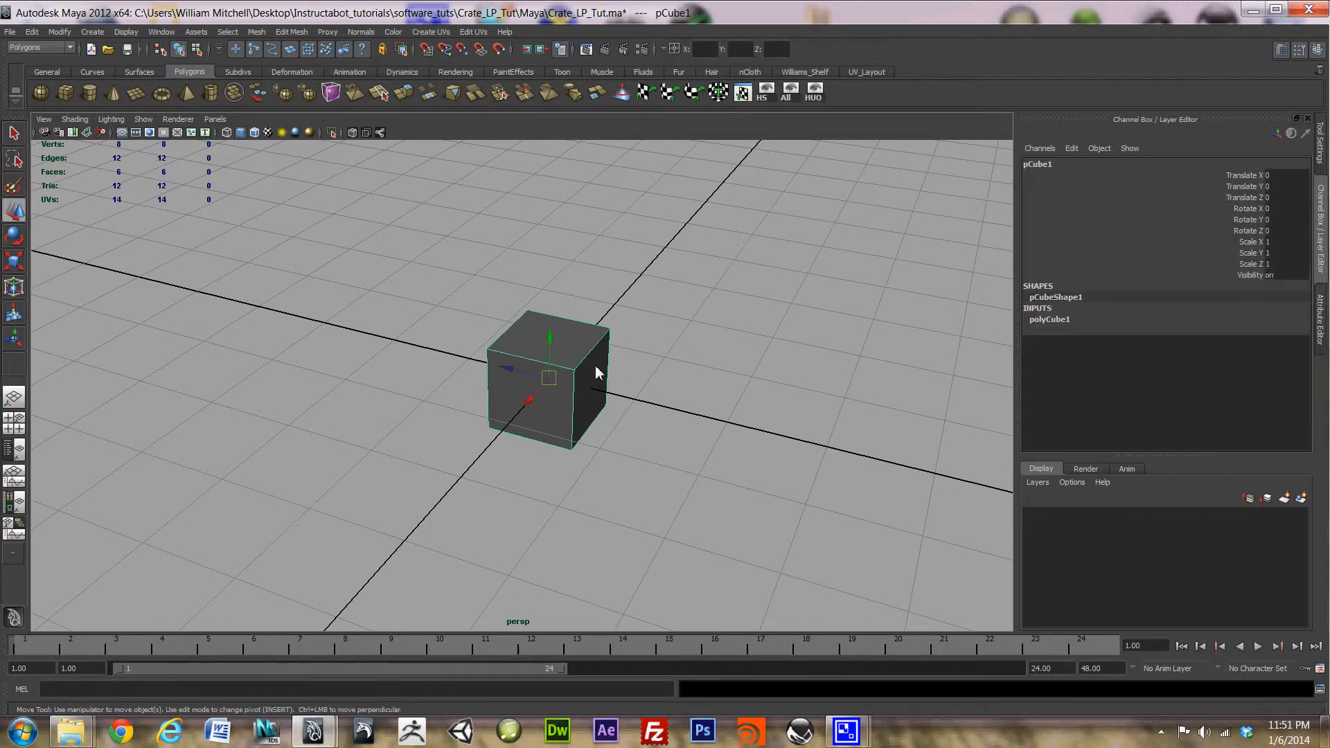
# - Examine the resized cube at the grid origin from low and high viewing angles
pyautogui.keyDown('alt'); pyautogui.moveTo(659, 378); pyautogui.dragTo(647, 335); pyautogui.keyUp('alt')
pyautogui.moveTo(603, 376)
pyautogui.keyDown('alt'); pyautogui.mouseDown(button='right')
pyautogui.moveTo(606, 413)
pyautogui.moveTo(659, 394)
pyautogui.moveTo(584, 360)
pyautogui.mouseUp(button='right'); pyautogui.keyUp('alt')
pyautogui.keyDown('alt'); pyautogui.moveTo(583, 360); pyautogui.dragTo(568, 383, button='middle'); pyautogui.keyUp('alt')
pyautogui.scroll(-4, 569, 382)
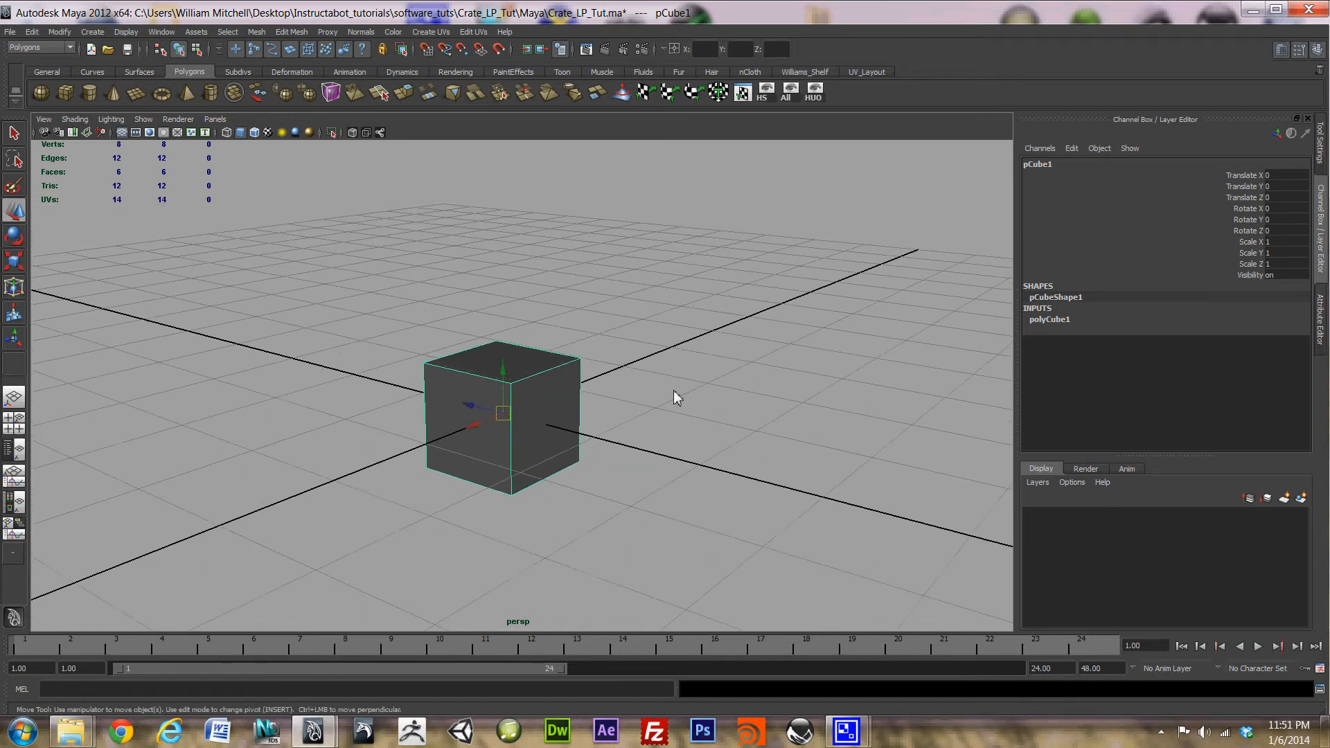
pyautogui.keyDown('alt'); pyautogui.moveTo(673, 401); pyautogui.dragTo(696, 422, button='middle'); pyautogui.keyUp('alt')
pyautogui.keyDown('alt'); pyautogui.moveTo(697, 424); pyautogui.dragTo(657, 344); pyautogui.keyUp('alt')
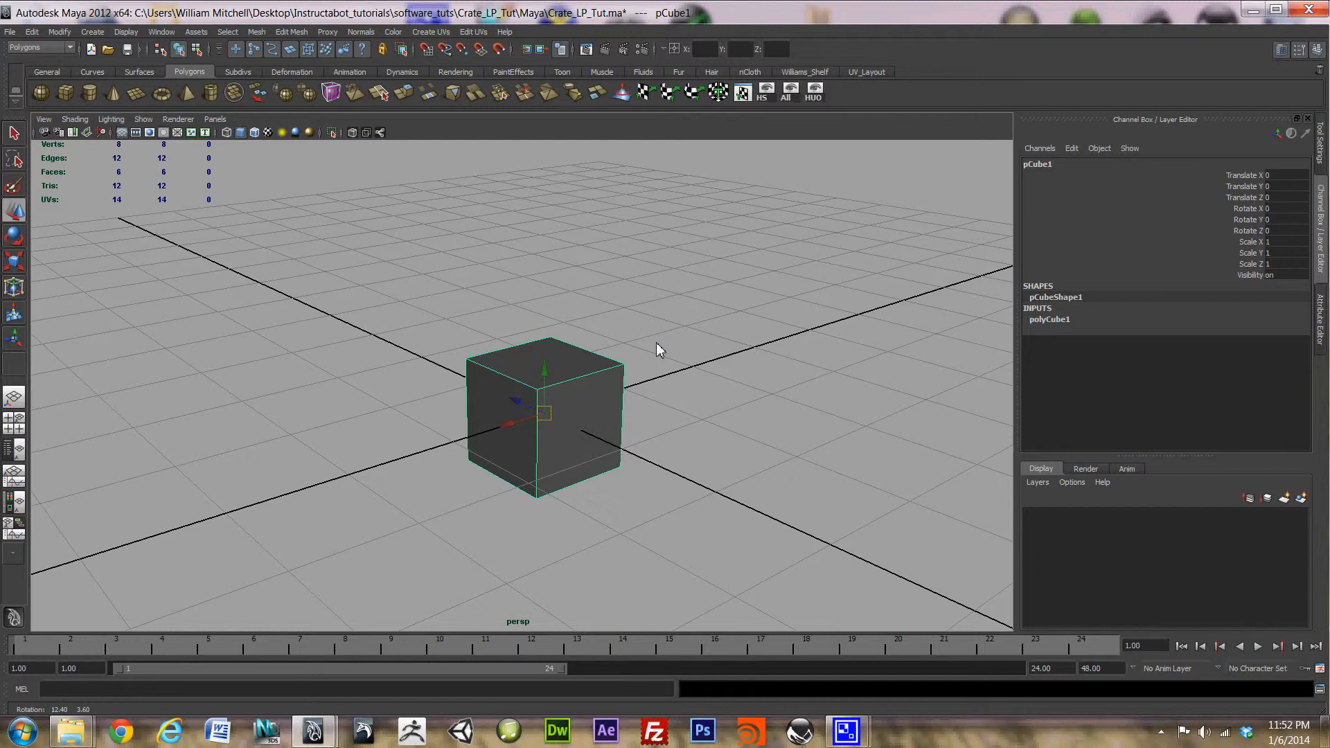
pyautogui.keyDown('alt'); pyautogui.moveTo(650, 372); pyautogui.dragTo(686, 333, button='middle'); pyautogui.keyUp('alt')
pyautogui.scroll(-2, 642, 357)
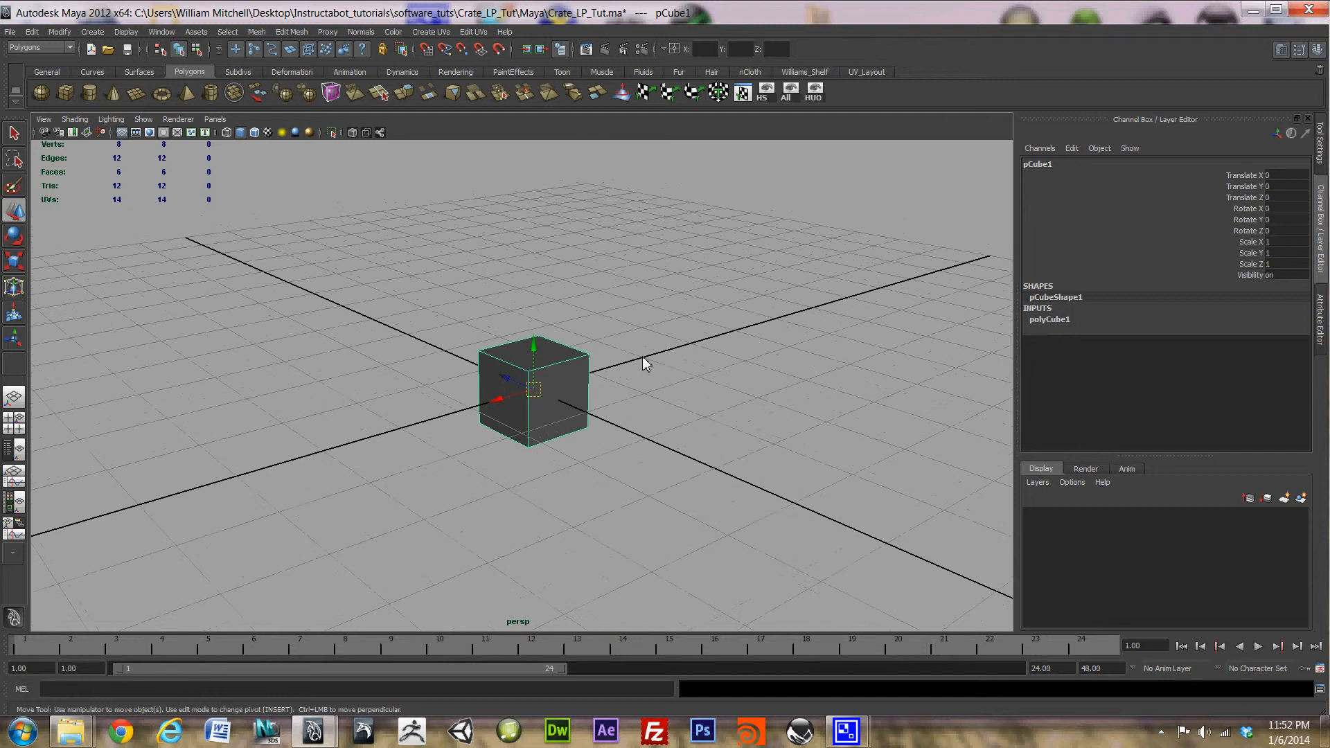
pyautogui.scroll(3, 643, 359)
pyautogui.scroll(-2, 706, 362)
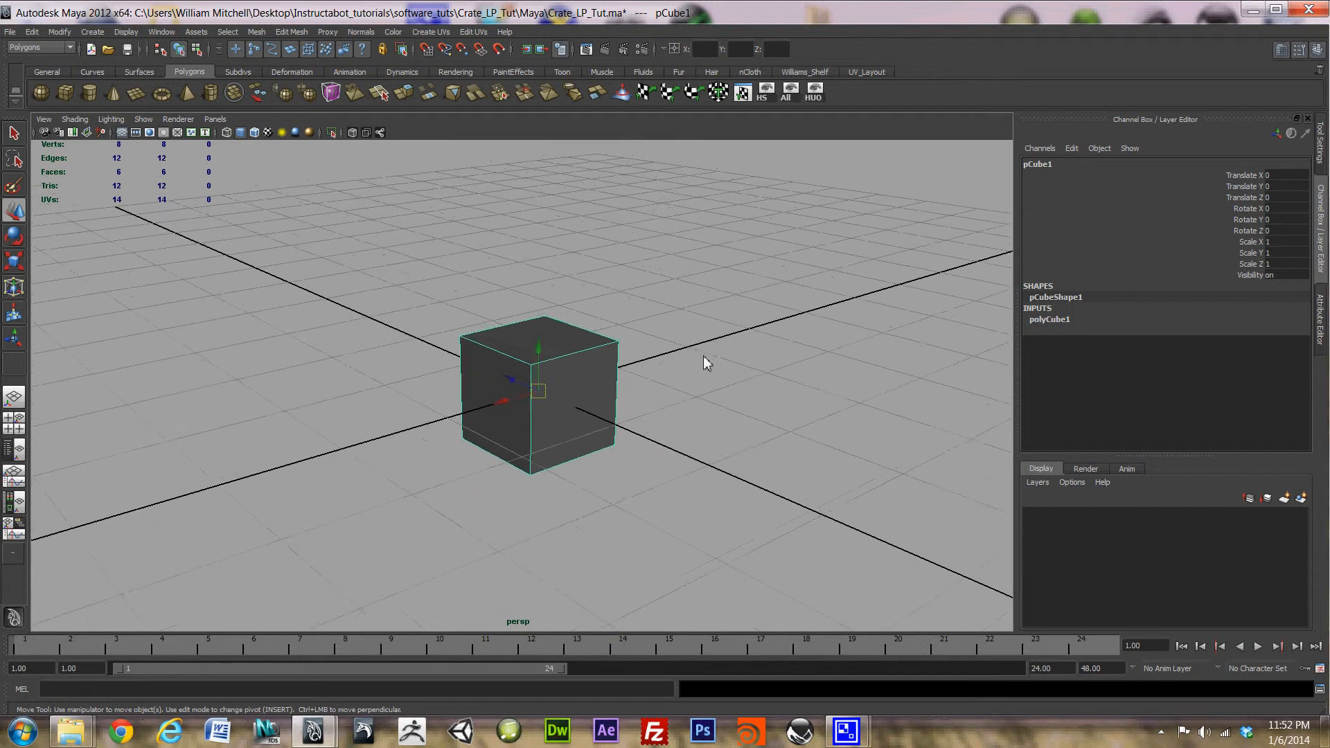
pyautogui.moveTo(636, 395)
pyautogui.keyDown('alt'); pyautogui.mouseDown()
pyautogui.moveTo(655, 330)
pyautogui.moveTo(694, 435)
pyautogui.moveTo(855, 415)
pyautogui.moveTo(675, 434)
pyautogui.moveTo(696, 442)
pyautogui.moveTo(650, 392)
pyautogui.mouseUp(); pyautogui.keyUp('alt')
pyautogui.moveTo(735, 379)
pyautogui.keyDown('alt'); pyautogui.mouseDown()
pyautogui.moveTo(715, 339)
pyautogui.moveTo(735, 363)
pyautogui.moveTo(721, 375)
pyautogui.mouseUp(); pyautogui.keyUp('alt')
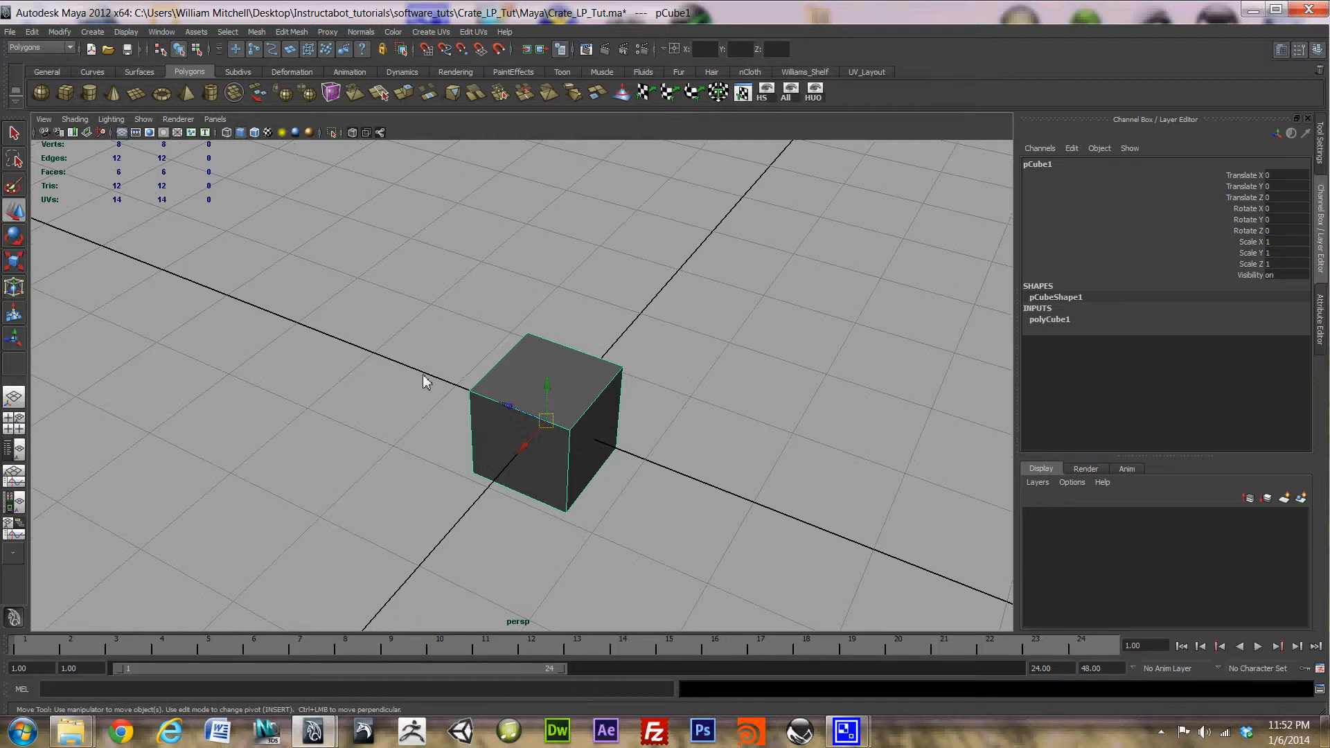
# - Open the UV Texture Editor, move it clear of the cube, and frame the cube's full UV layout
pyautogui.click(483, 33)
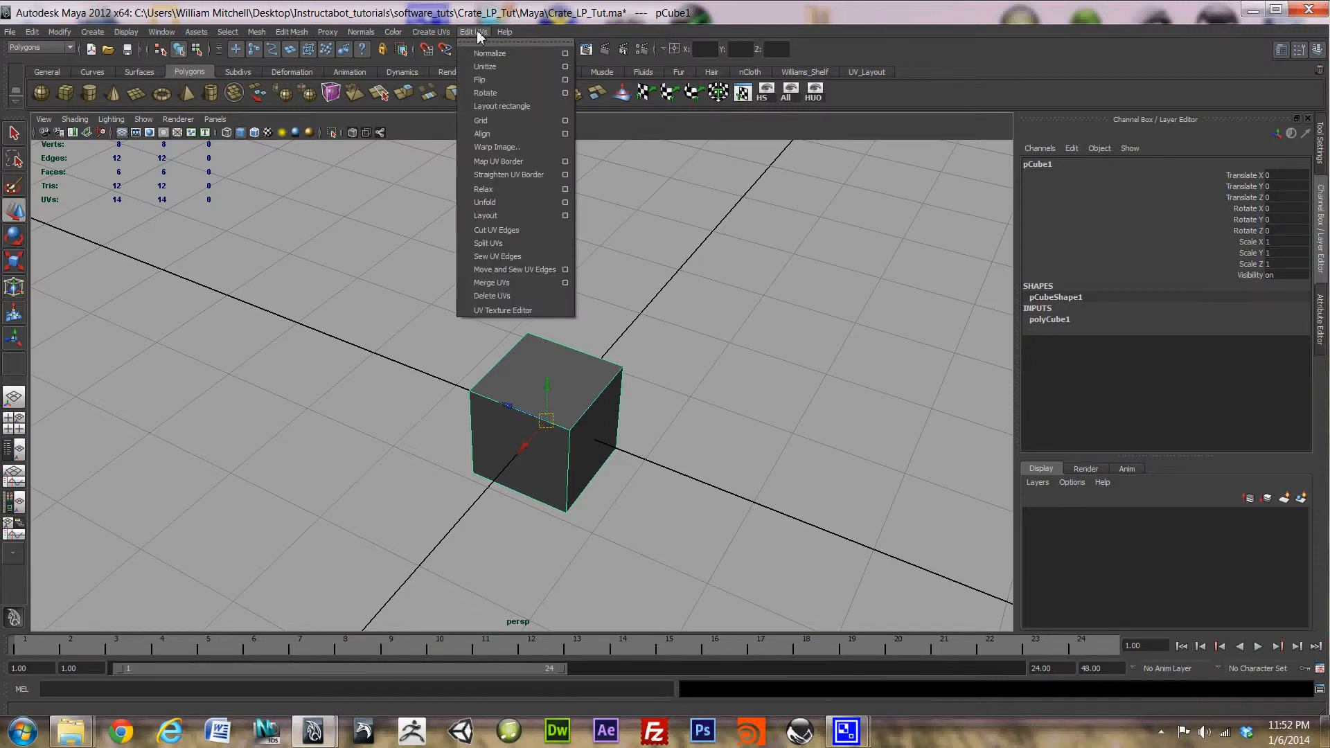
pyautogui.click(529, 312)
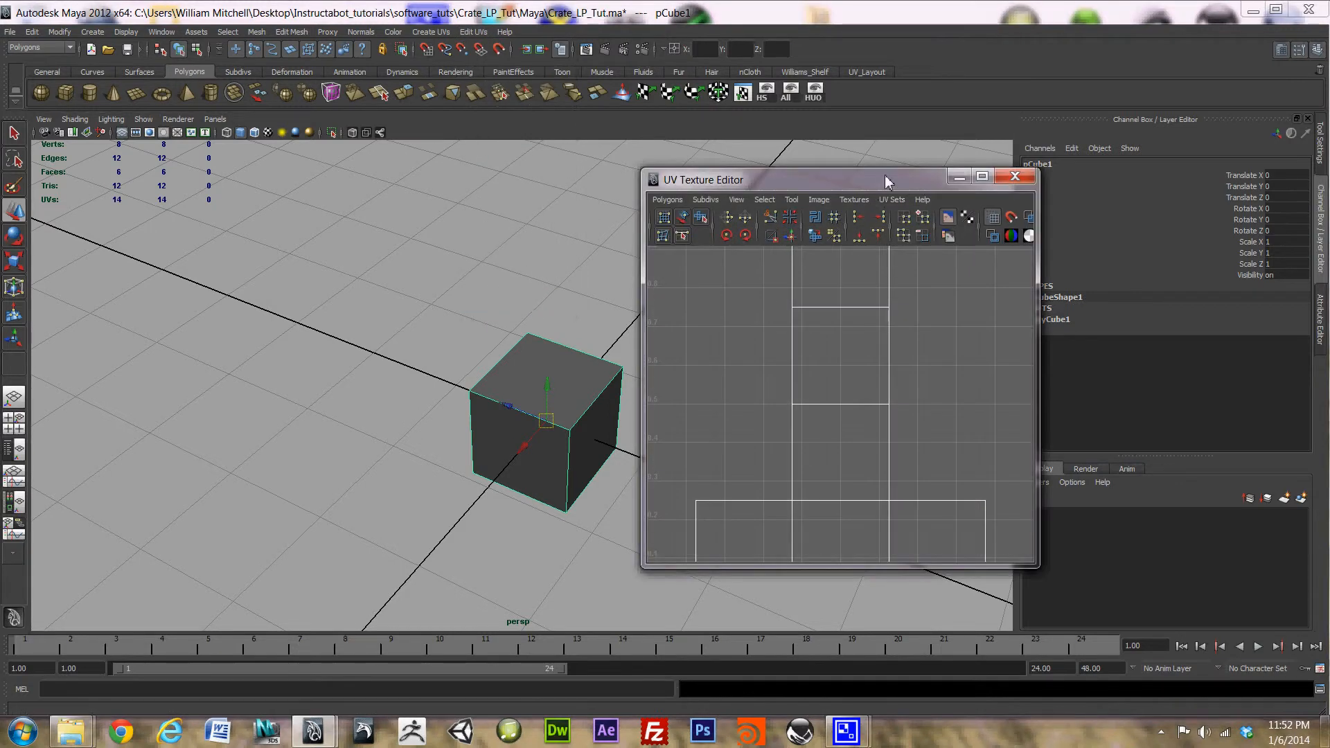
pyautogui.moveTo(890, 181); pyautogui.dragTo(672, 172)
pyautogui.moveTo(522, 152); pyautogui.dragTo(277, 120)
pyautogui.scroll(-5, 426, 381)
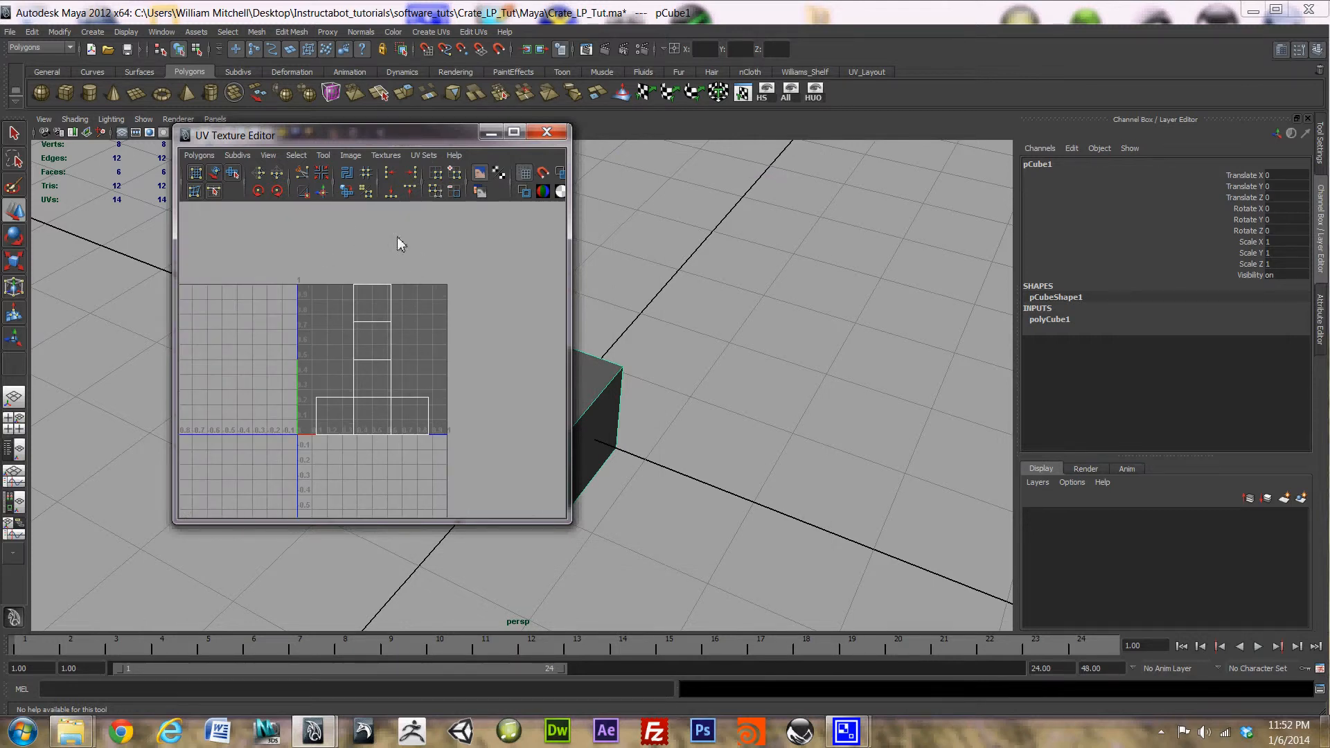
pyautogui.scroll(3, 423, 403)
pyautogui.scroll(-4, 430, 361)
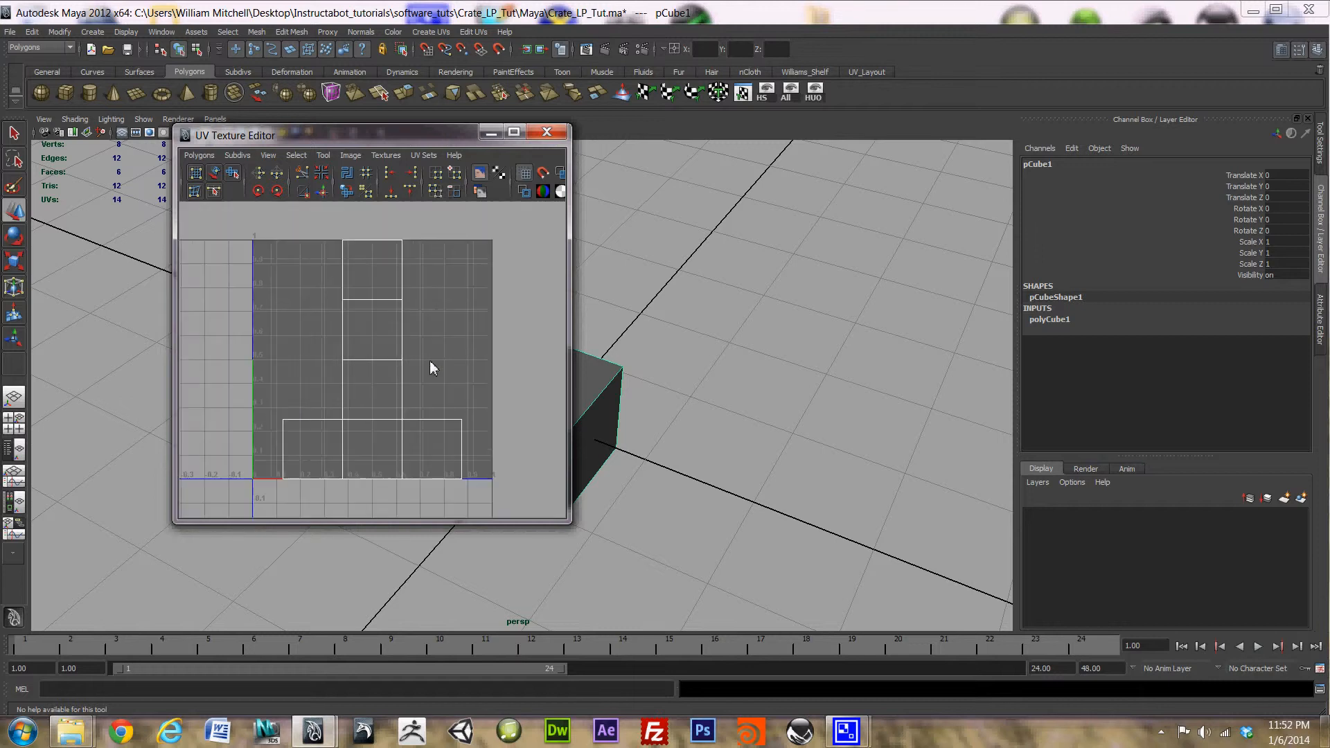
pyautogui.scroll(4, 429, 359)
pyautogui.scroll(-2, 394, 298)
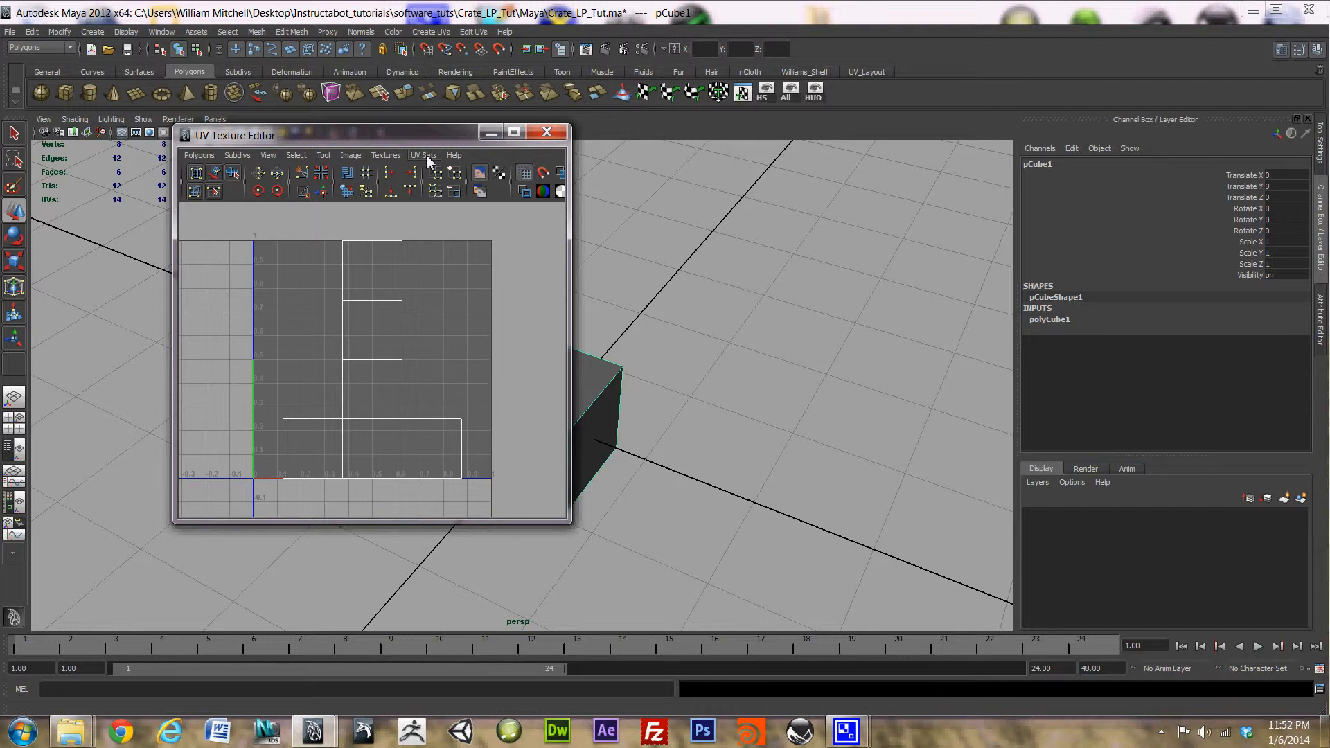
# - Select all of the cube's UVs and open the Automatic Mapping options, arranging both windows so the cube is uncovered
pyautogui.moveTo(373, 360); pyautogui.dragTo(422, 361, button='right')
pyautogui.moveTo(505, 223); pyautogui.dragTo(210, 513)
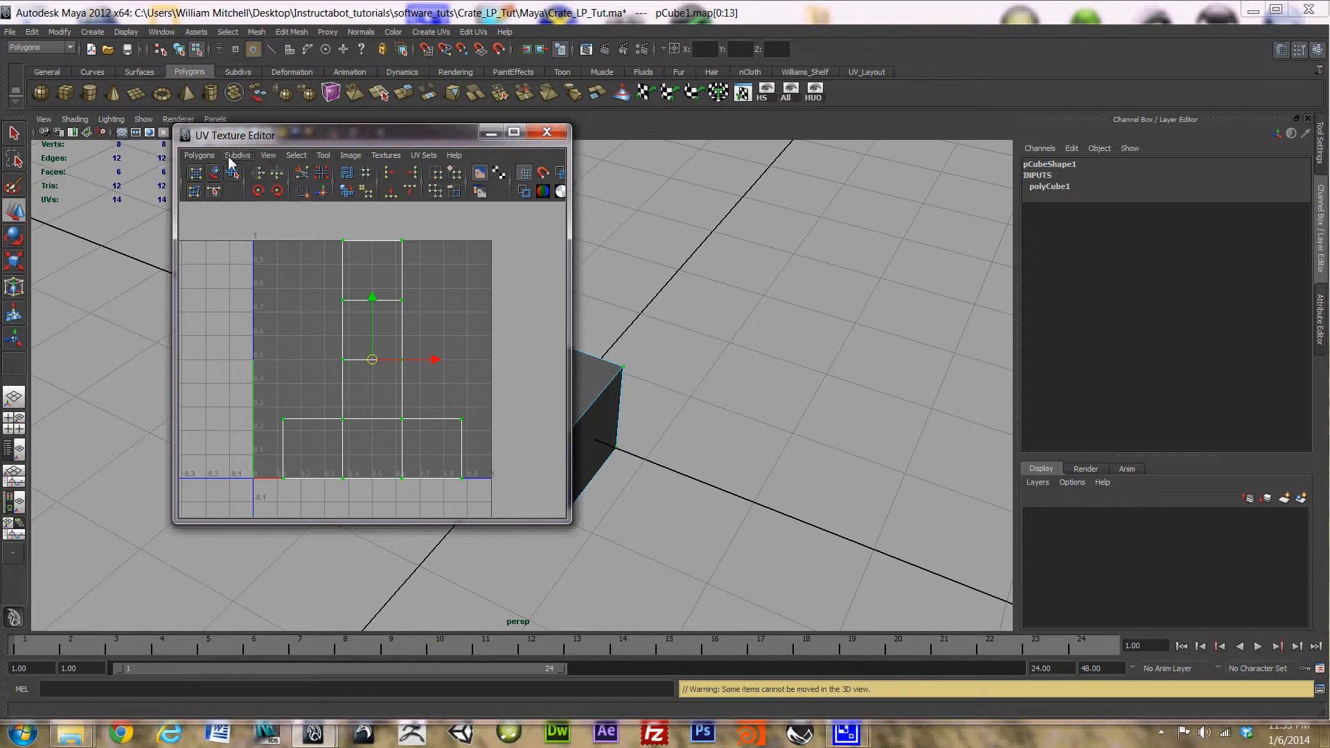
pyautogui.click(433, 32)
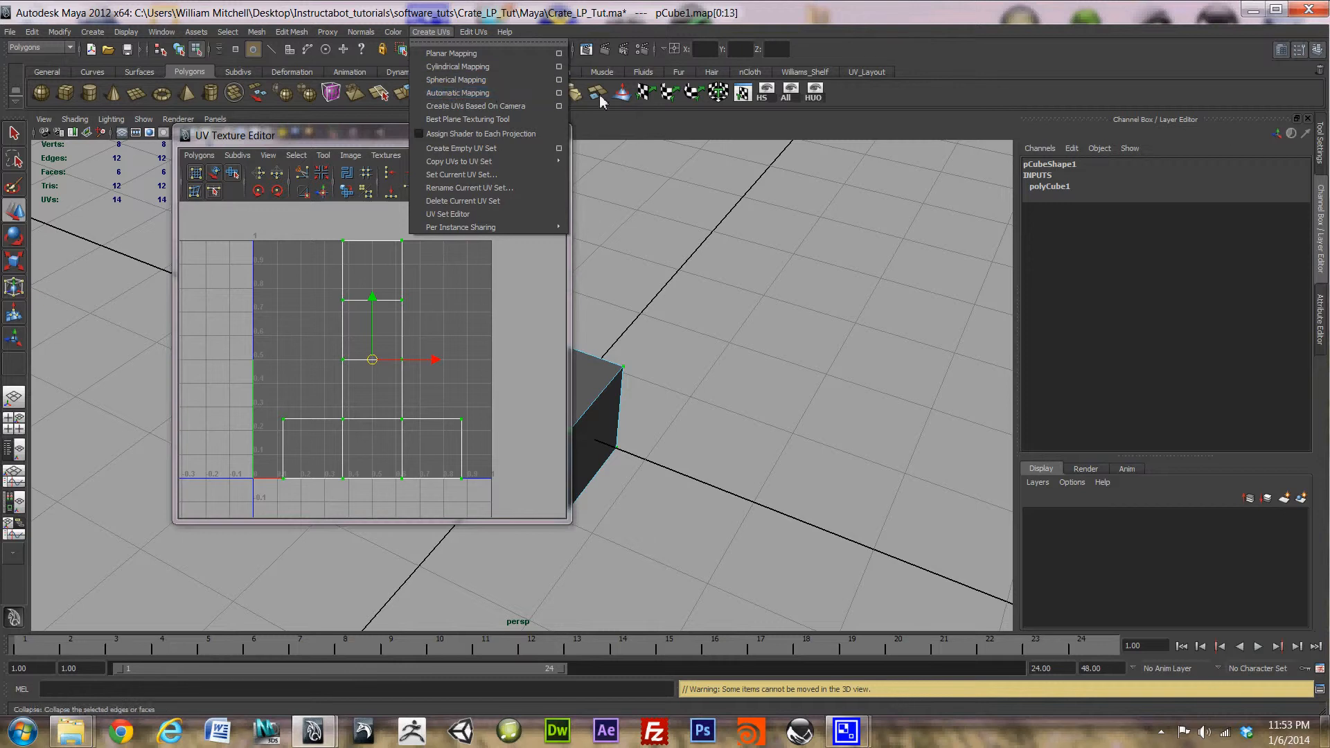
pyautogui.click(559, 93)
pyautogui.moveTo(311, 232); pyautogui.dragTo(537, 259)
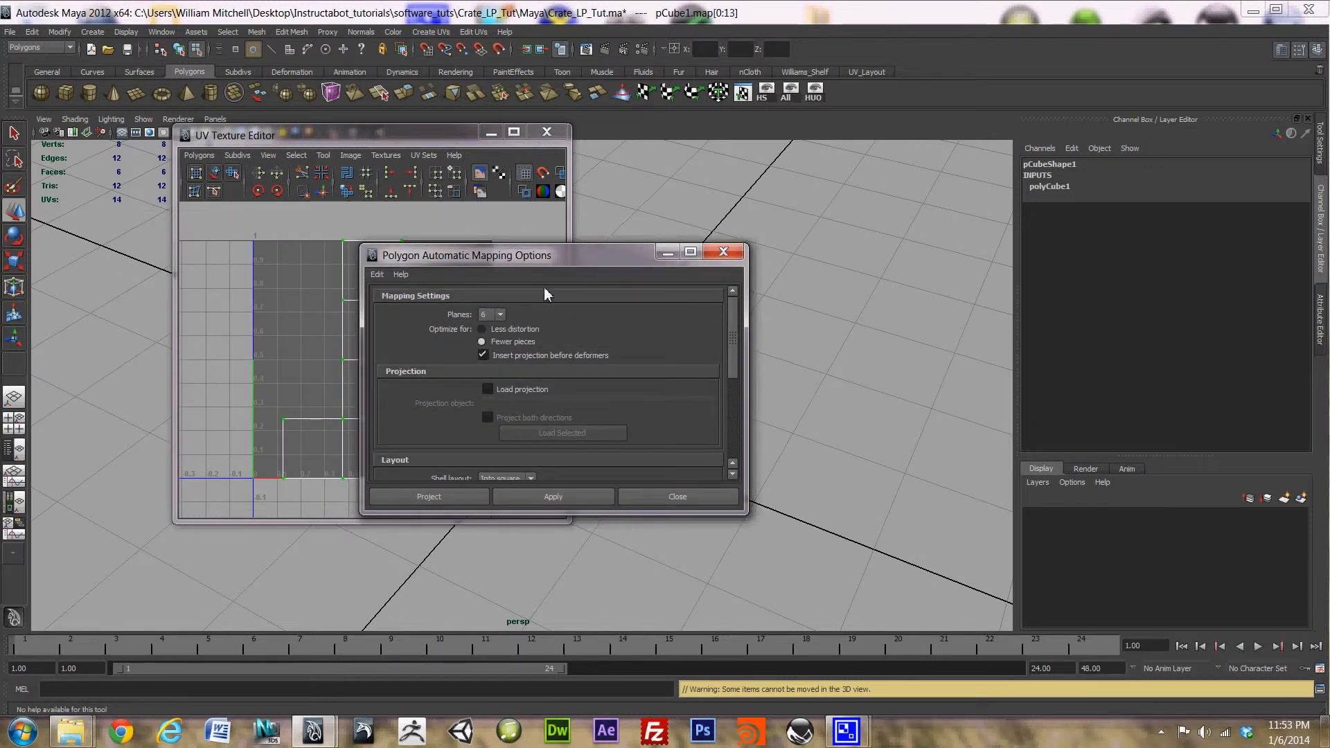
pyautogui.moveTo(576, 263); pyautogui.dragTo(919, 248)
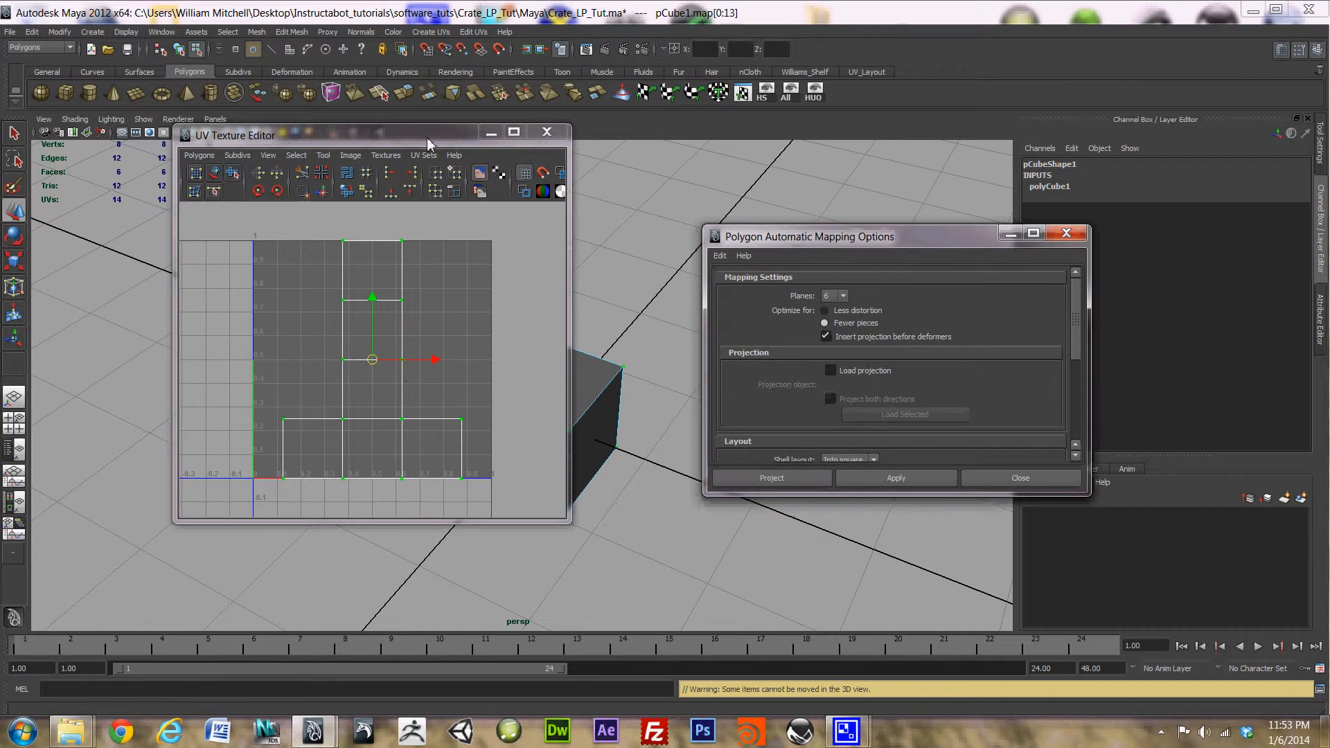
pyautogui.moveTo(444, 136); pyautogui.dragTo(199, 213)
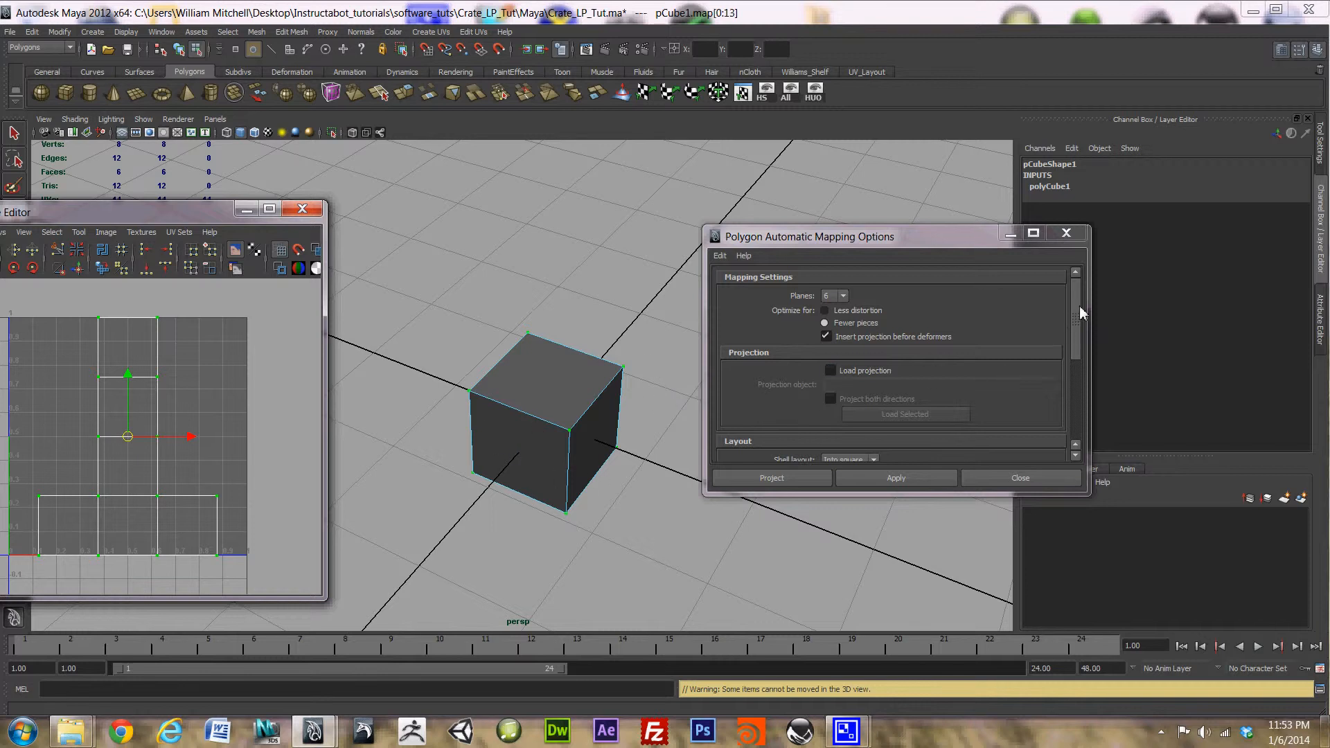
# - Review the projection, layout and shell spacing options of Automatic Mapping and try to apply the mapping
pyautogui.moveTo(1076, 314)
pyautogui.mouseDown()
pyautogui.moveTo(1094, 399)
pyautogui.moveTo(1078, 315)
pyautogui.mouseUp()
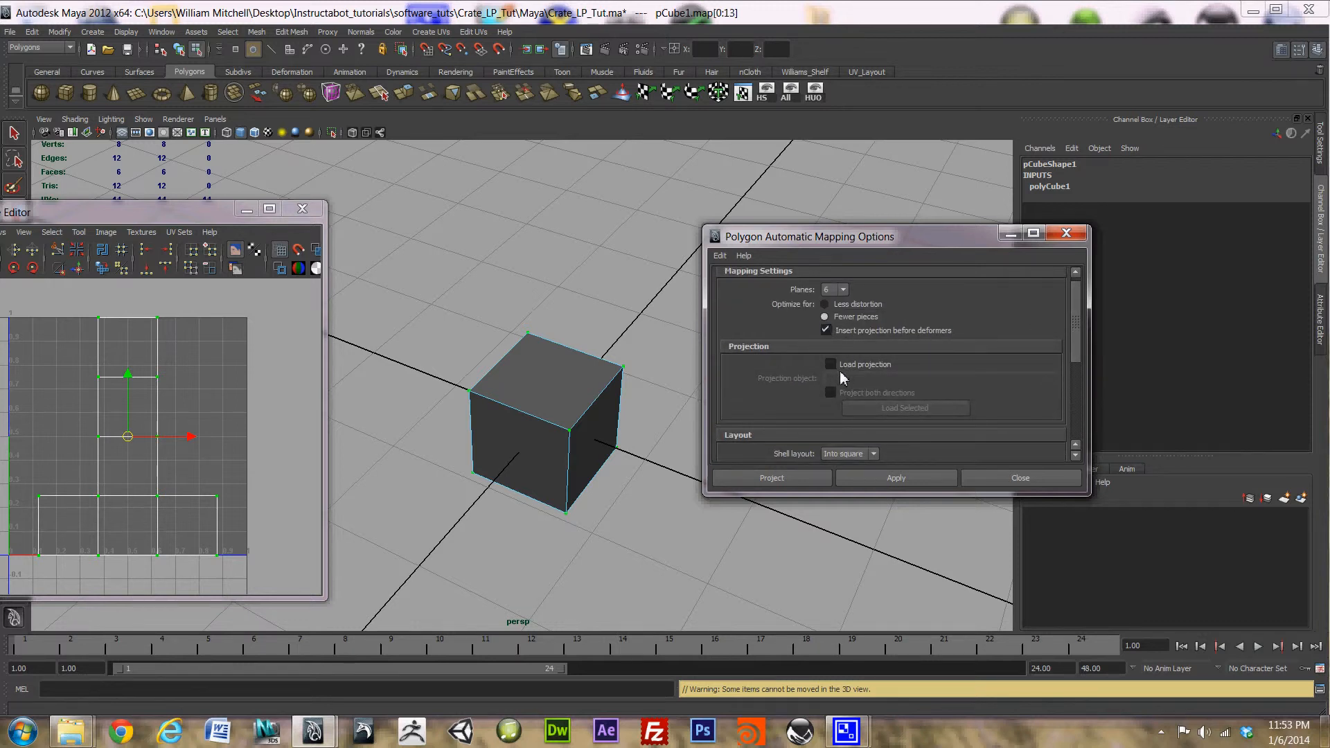
pyautogui.click(835, 365)
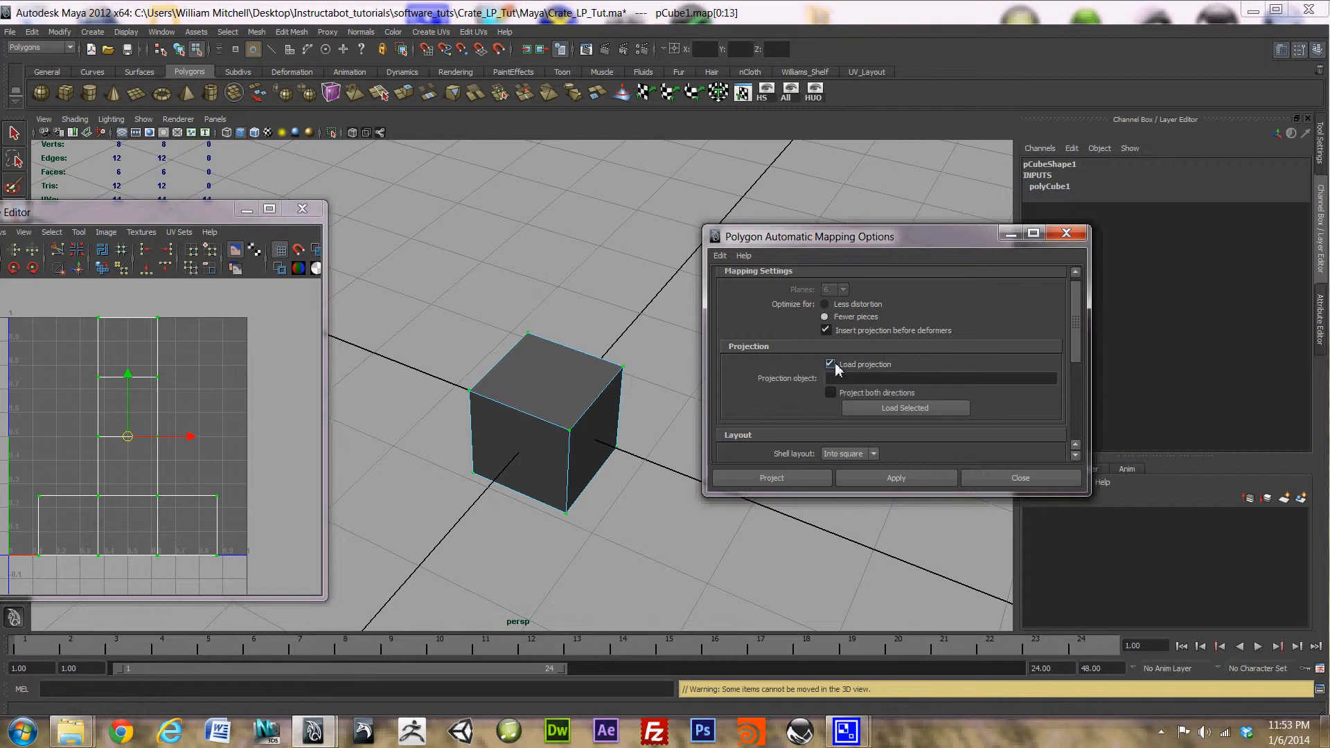
pyautogui.click(833, 366)
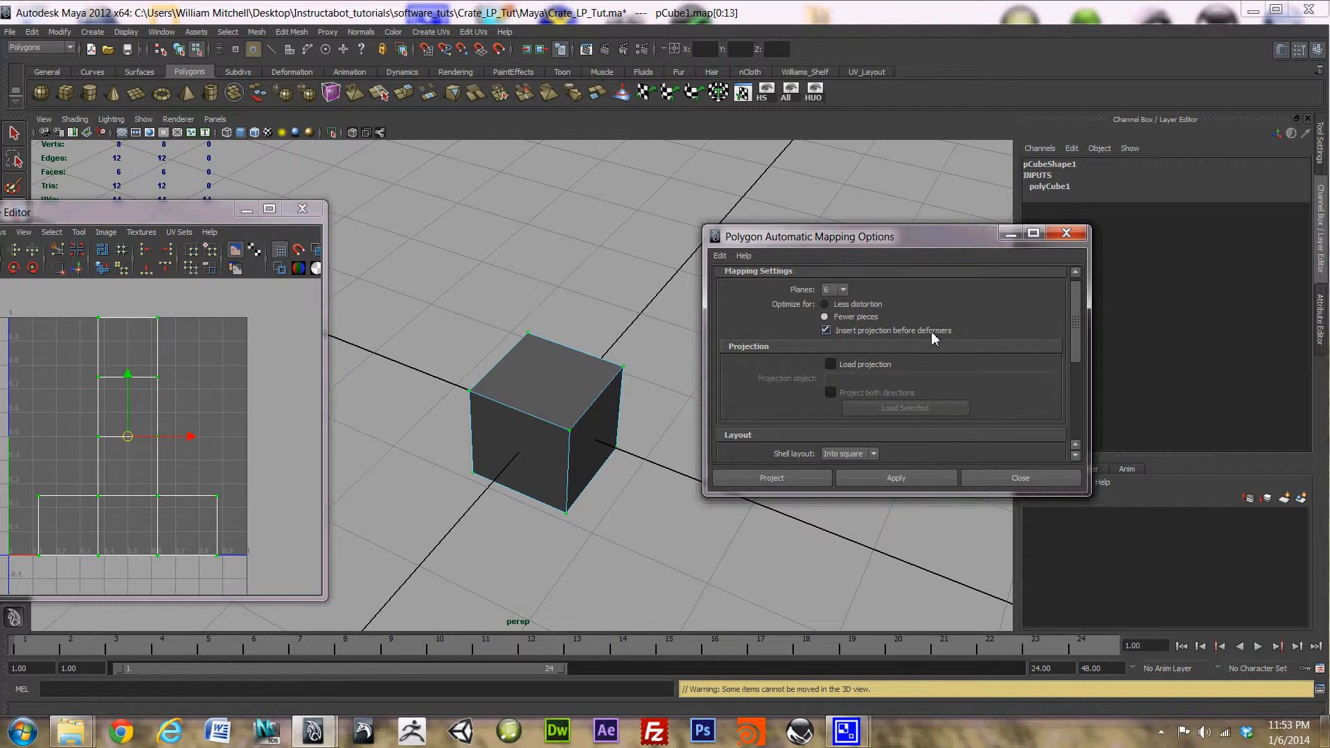
pyautogui.moveTo(1070, 320); pyautogui.dragTo(1072, 388)
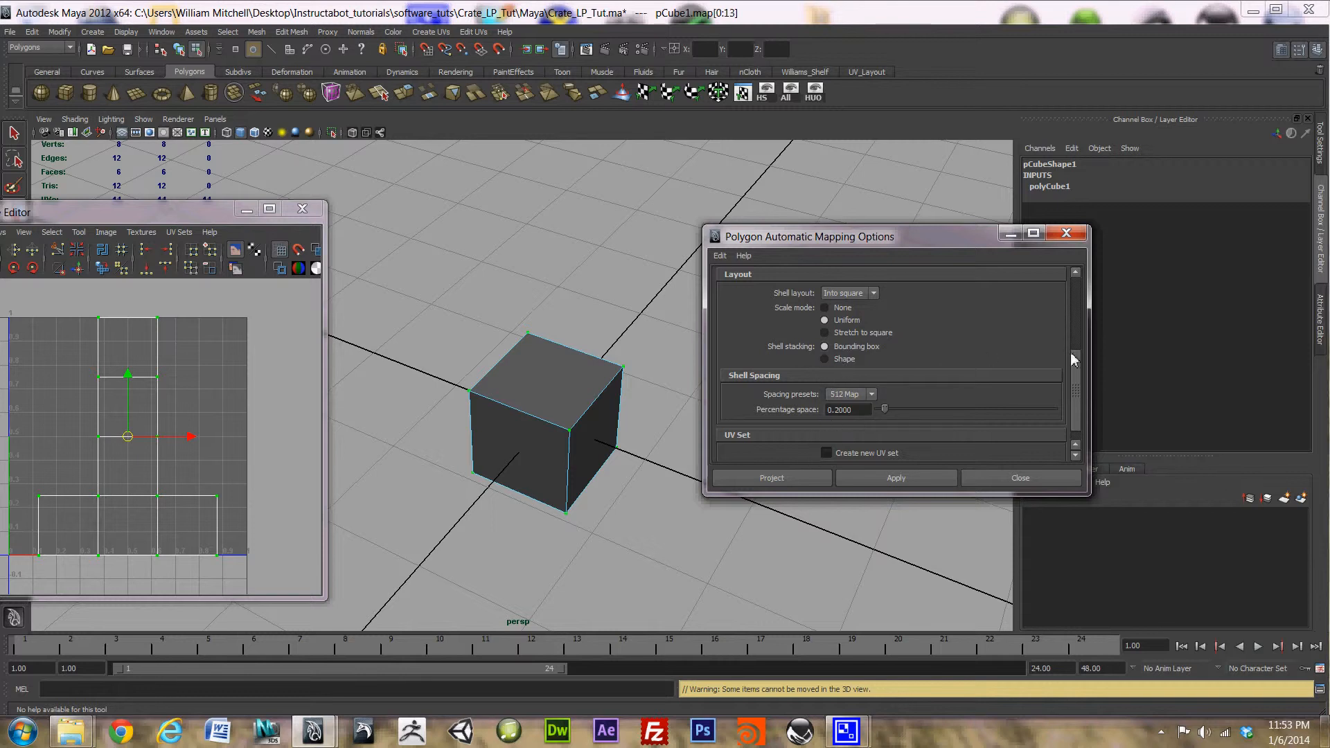
pyautogui.scroll(-1, 1081, 410)
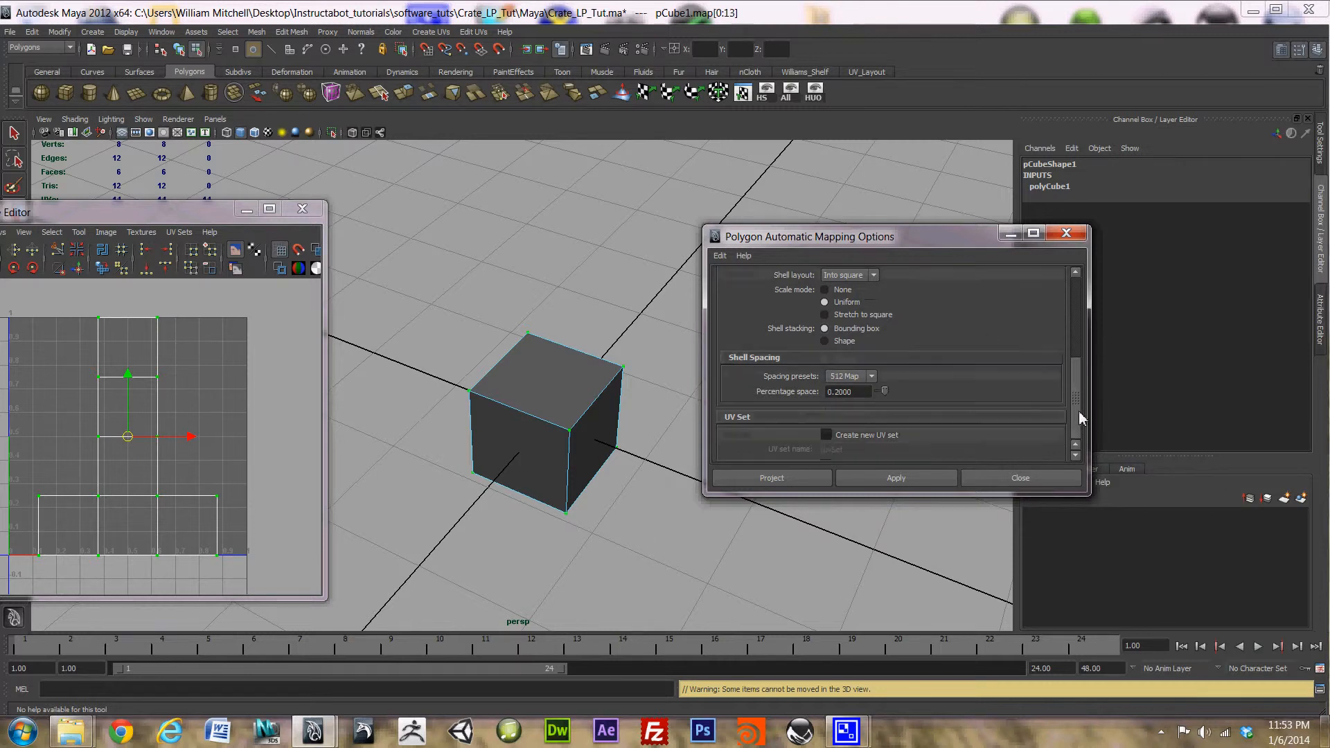
pyautogui.moveTo(1079, 422); pyautogui.dragTo(1062, 443)
pyautogui.click(905, 485)
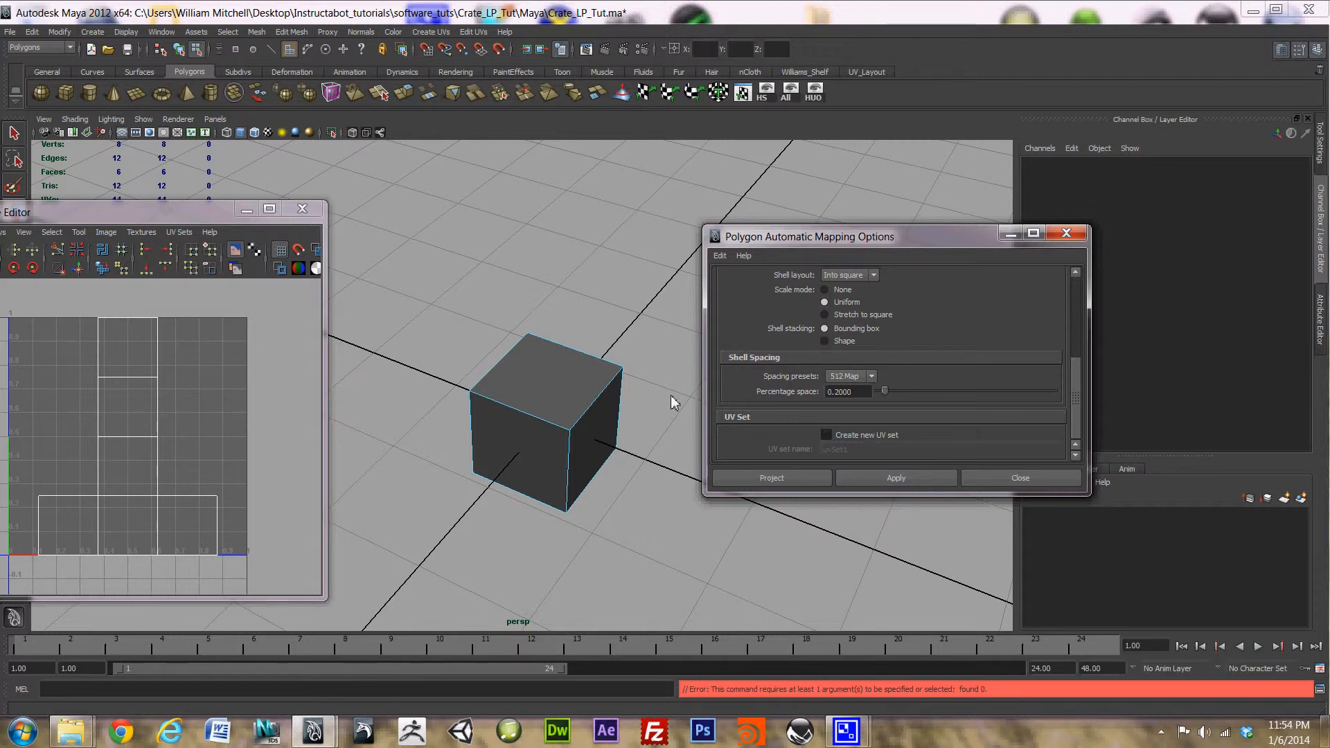
# - Select all faces of the cube and project a 6-plane automatic mapping onto them
pyautogui.click(610, 402)
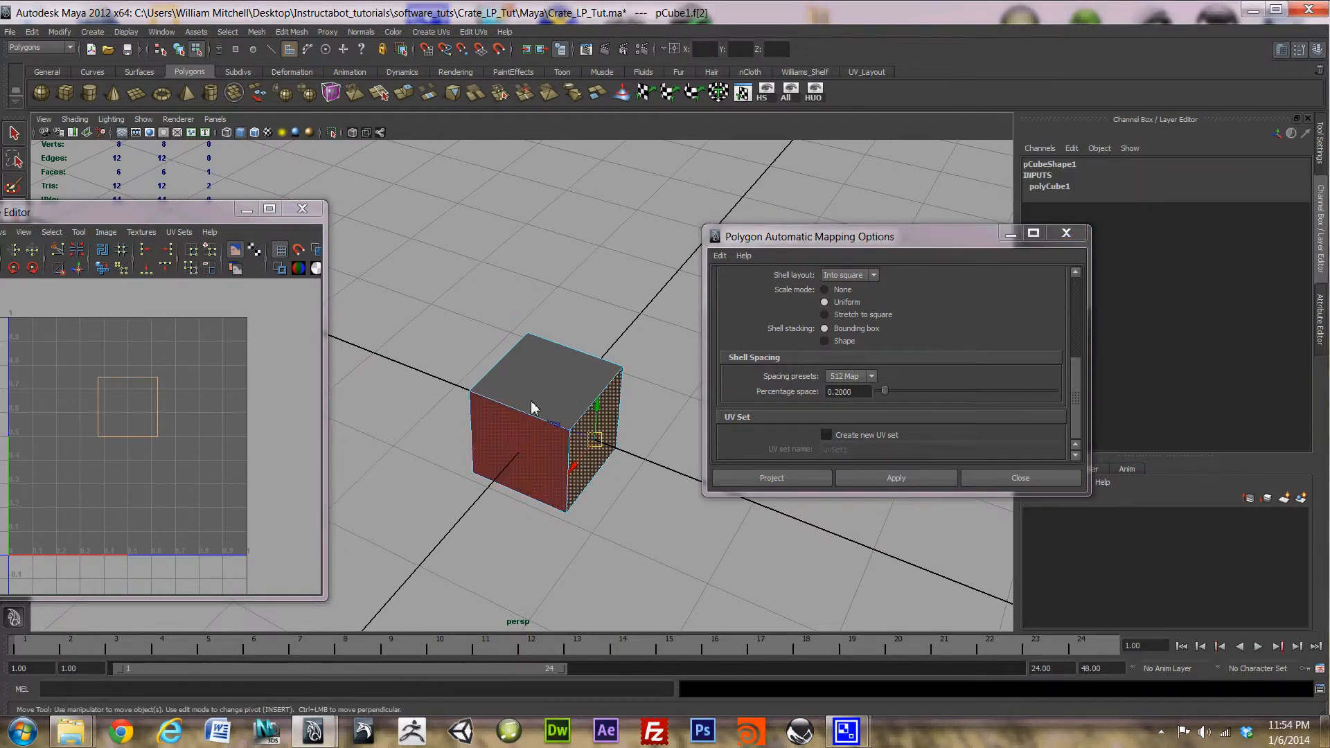
pyautogui.moveTo(643, 350); pyautogui.dragTo(388, 567)
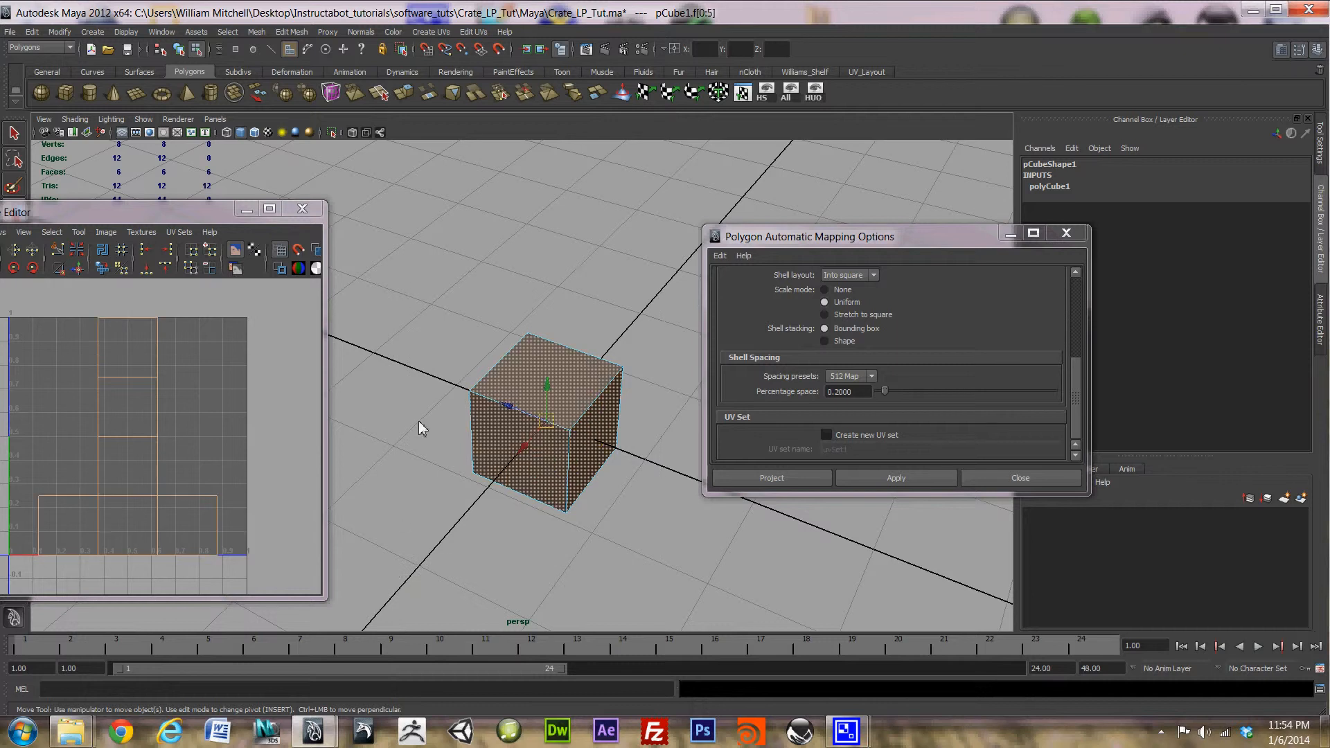
pyautogui.moveTo(518, 409)
pyautogui.mouseDown(button='right')
pyautogui.moveTo(531, 362)
pyautogui.moveTo(530, 398)
pyautogui.mouseUp(button='right')
pyautogui.click(523, 380)
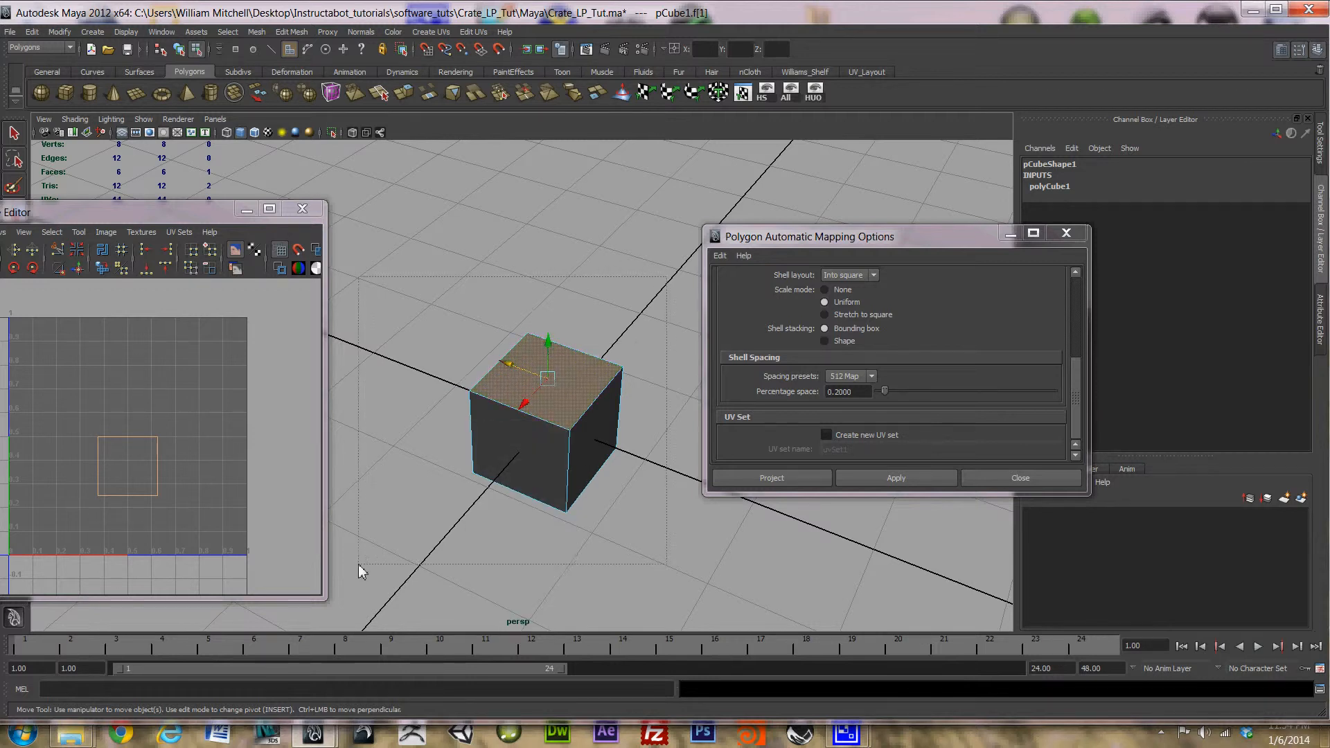
pyautogui.moveTo(359, 565); pyautogui.dragTo(359, 565)
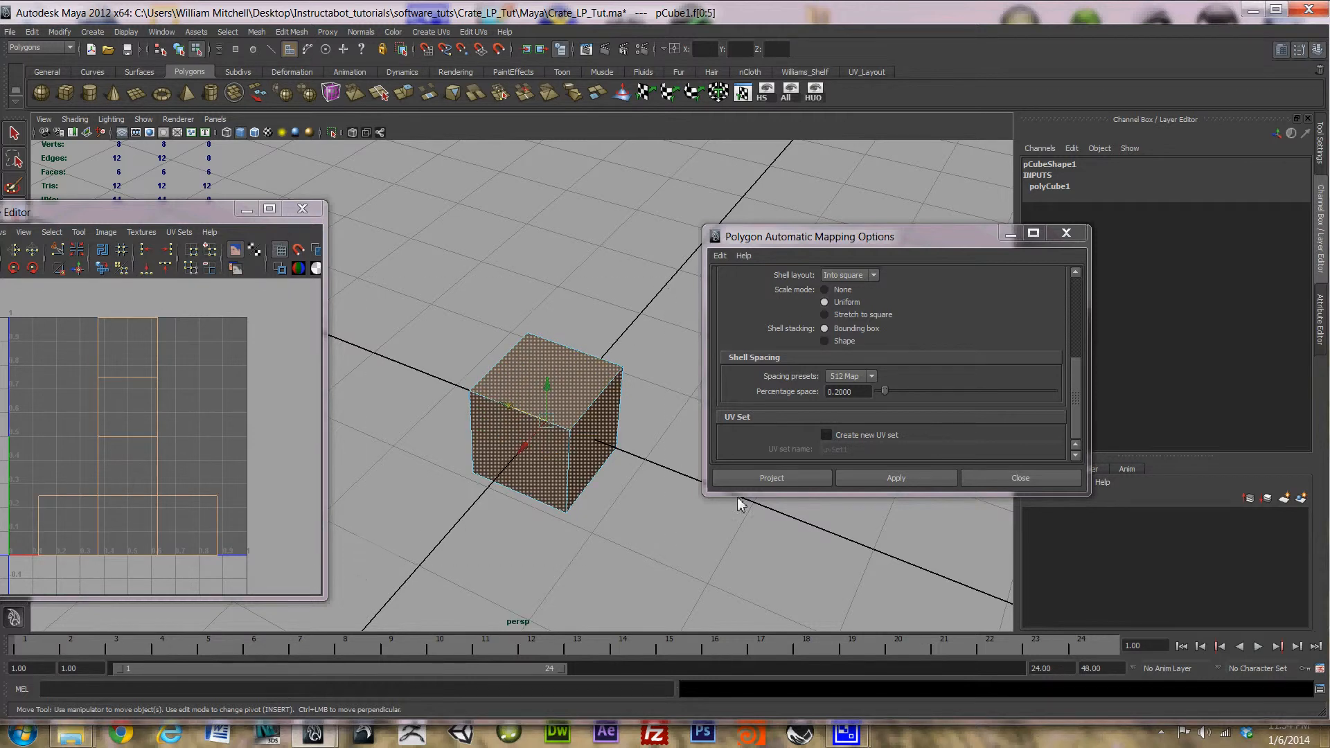
pyautogui.click(825, 484)
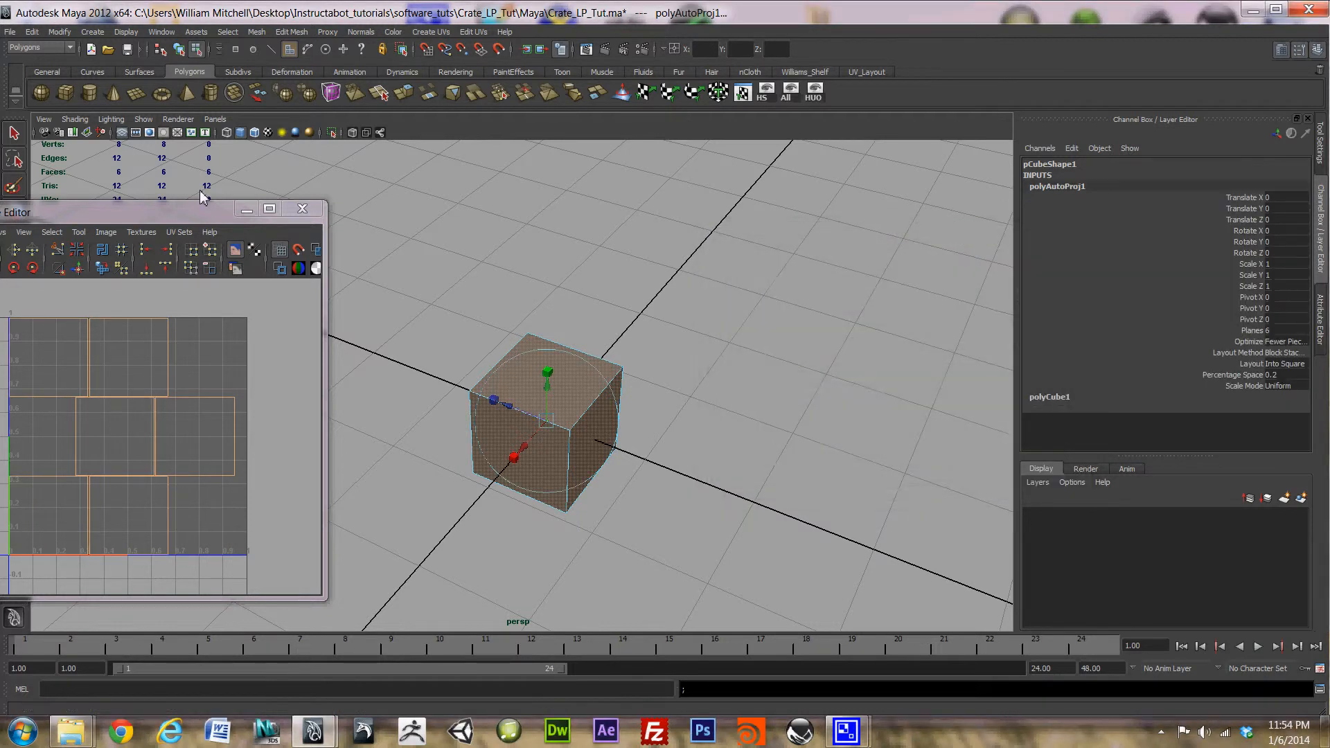
# - Deselect the faces, inspect the cube's new UV layout in the UV Texture Editor, and minimise the editor
pyautogui.moveTo(234, 210); pyautogui.dragTo(518, 198)
pyautogui.click(463, 323)
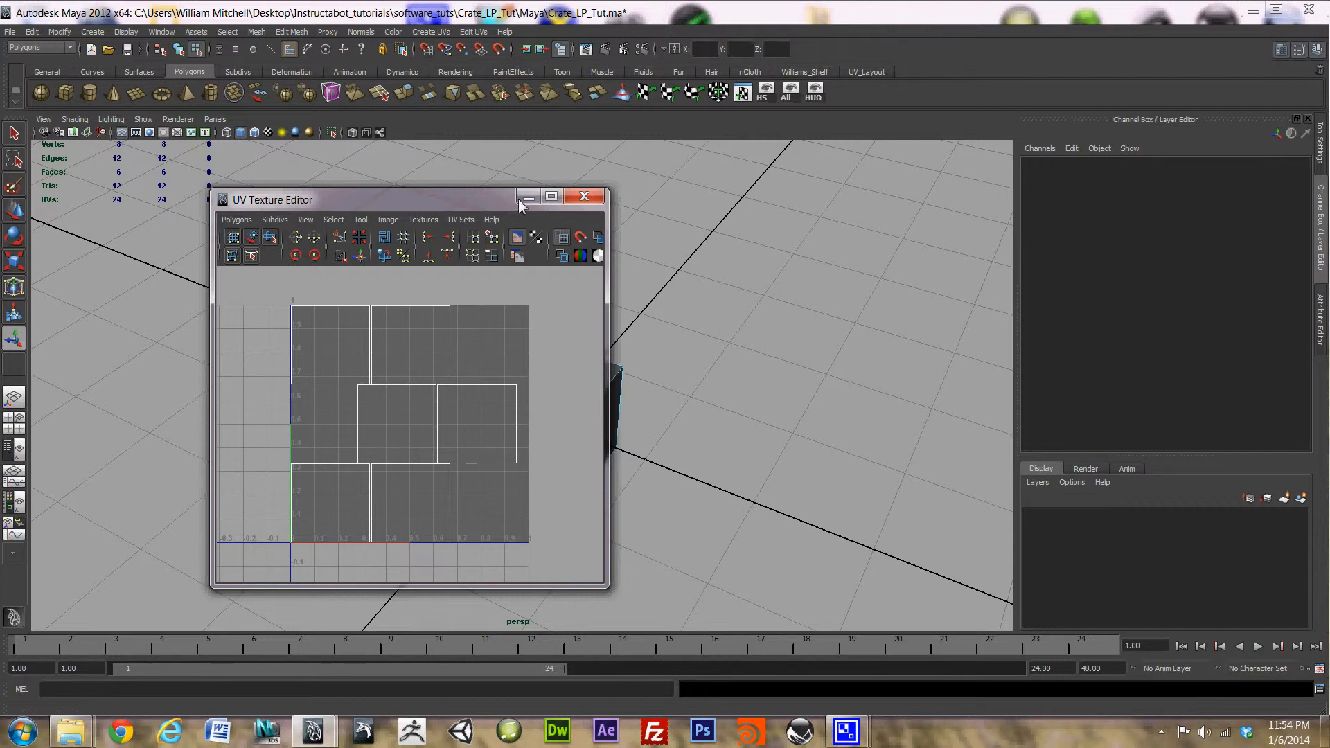
pyautogui.moveTo(487, 203); pyautogui.dragTo(669, 194)
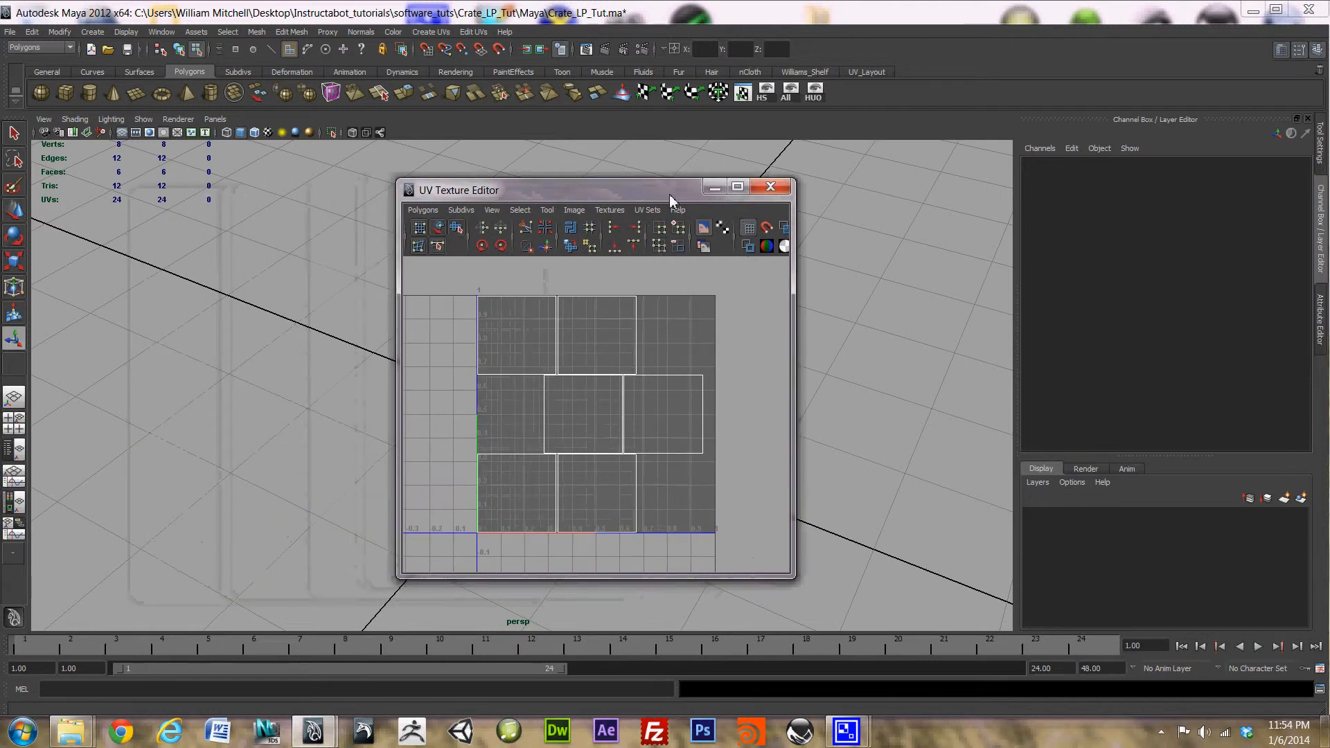
pyautogui.click(715, 188)
# - Open the Hypershade and create a new Blinn material
pyautogui.click(102, 33)
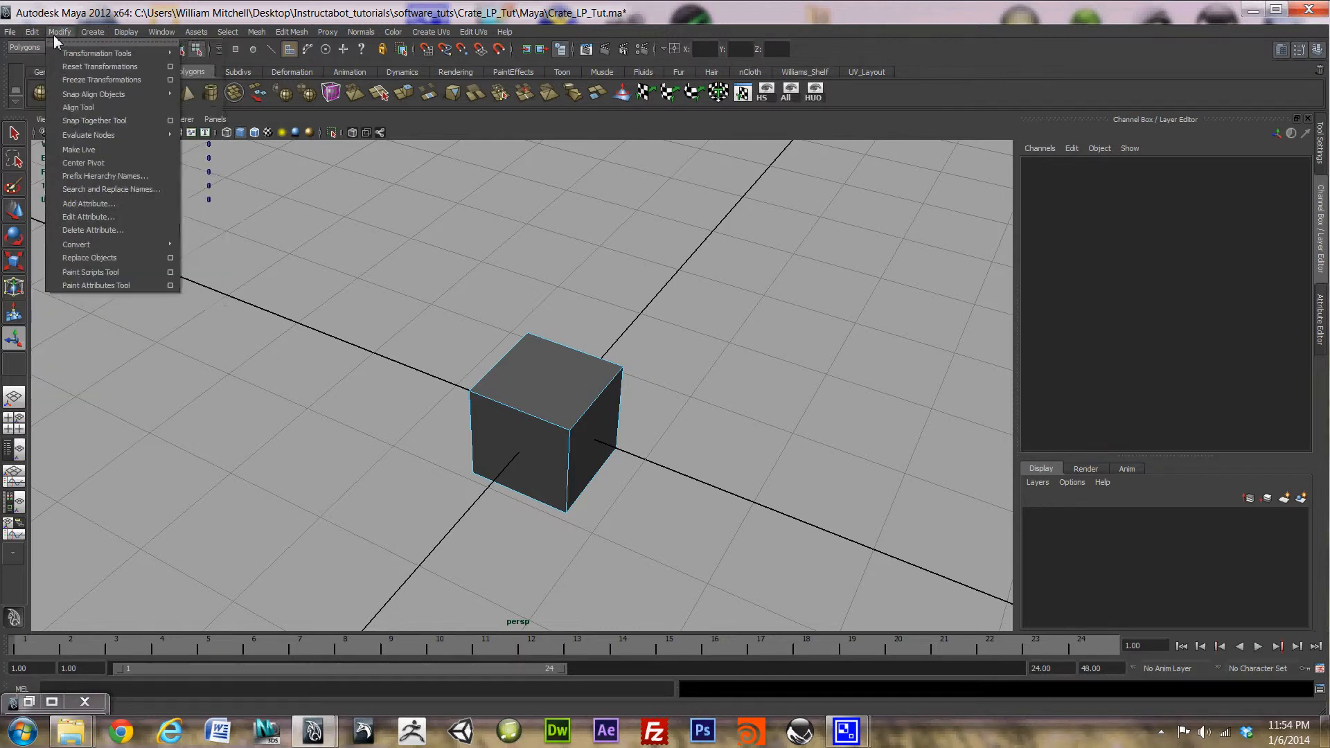
pyautogui.moveTo(133, 42)
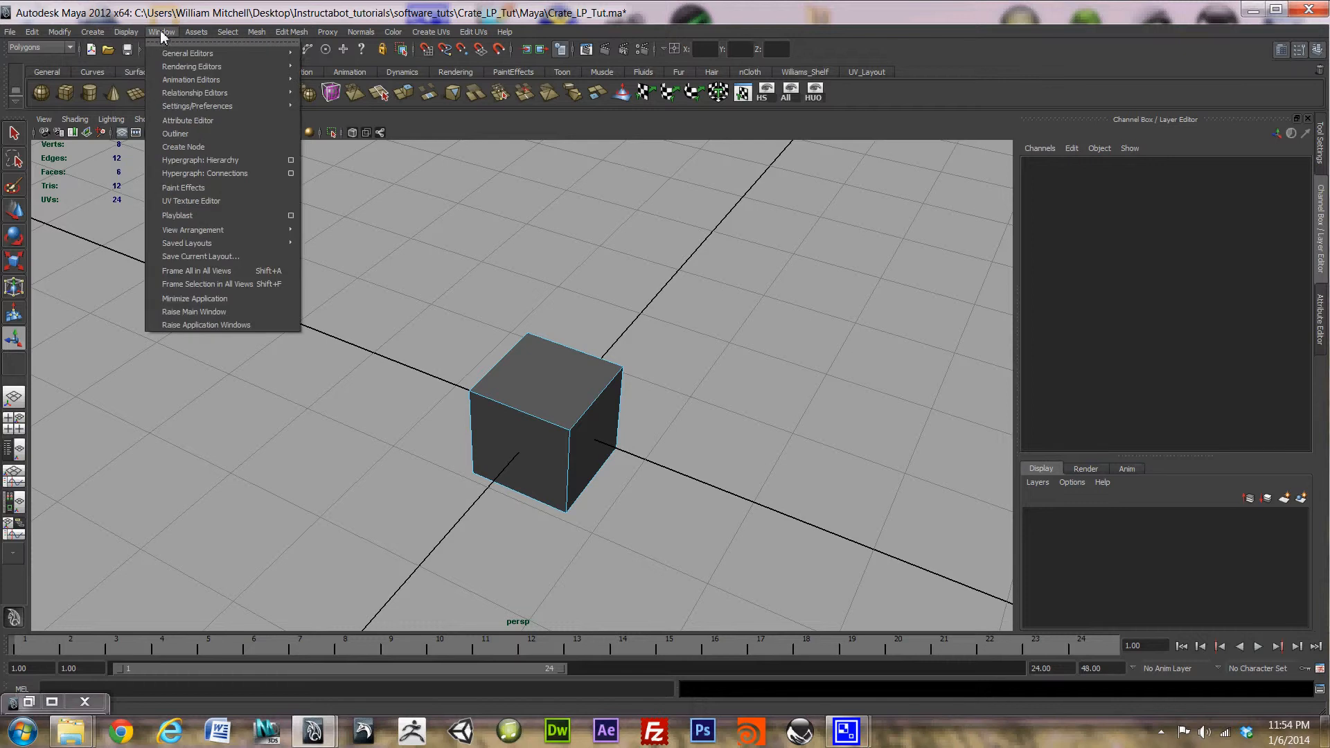
pyautogui.moveTo(210, 58)
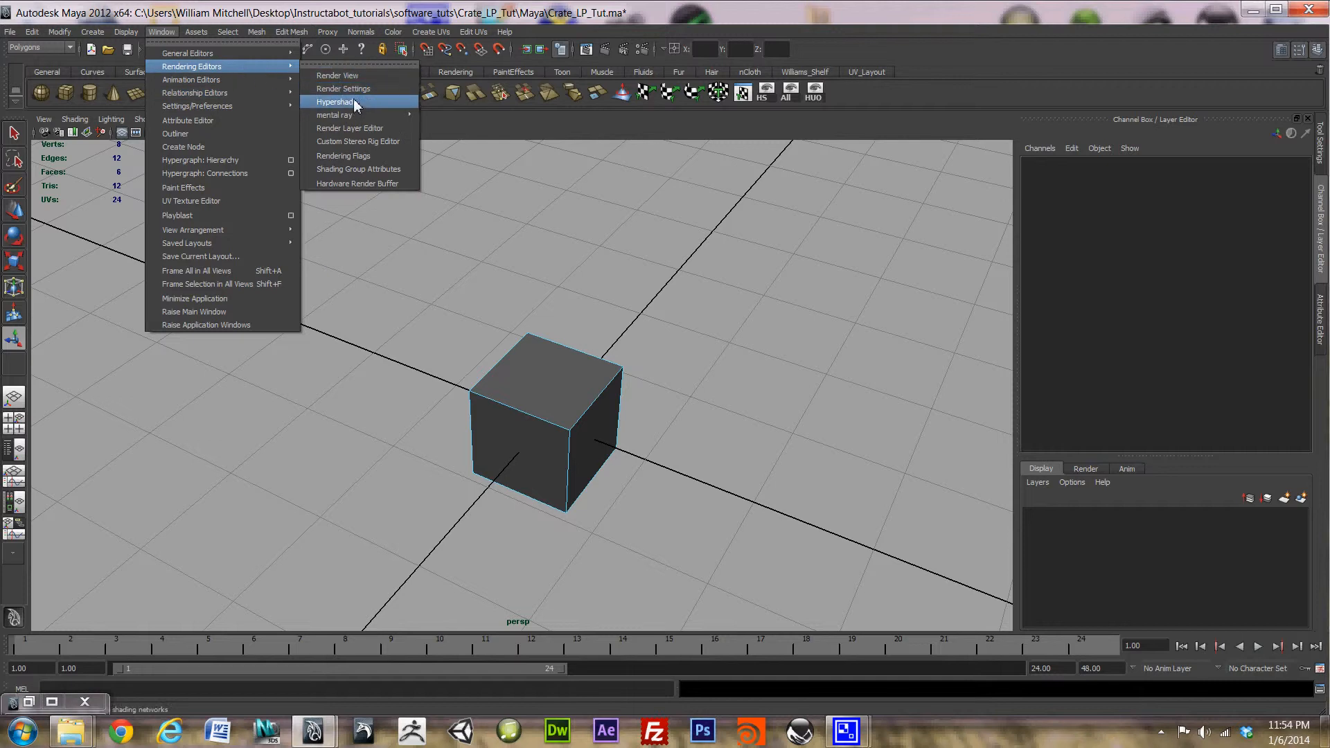
pyautogui.click(355, 101)
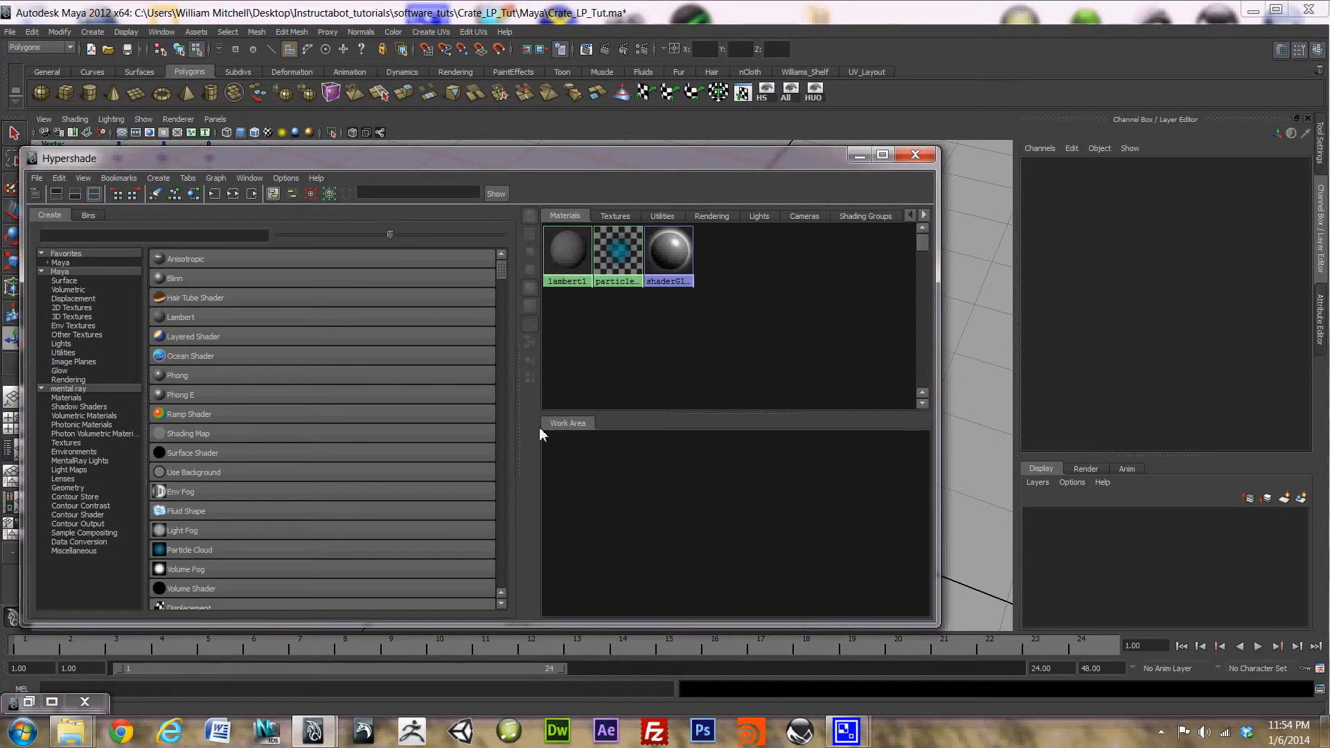
pyautogui.moveTo(693, 165)
pyautogui.mouseDown()
pyautogui.moveTo(804, 151)
pyautogui.moveTo(714, 151)
pyautogui.mouseUp()
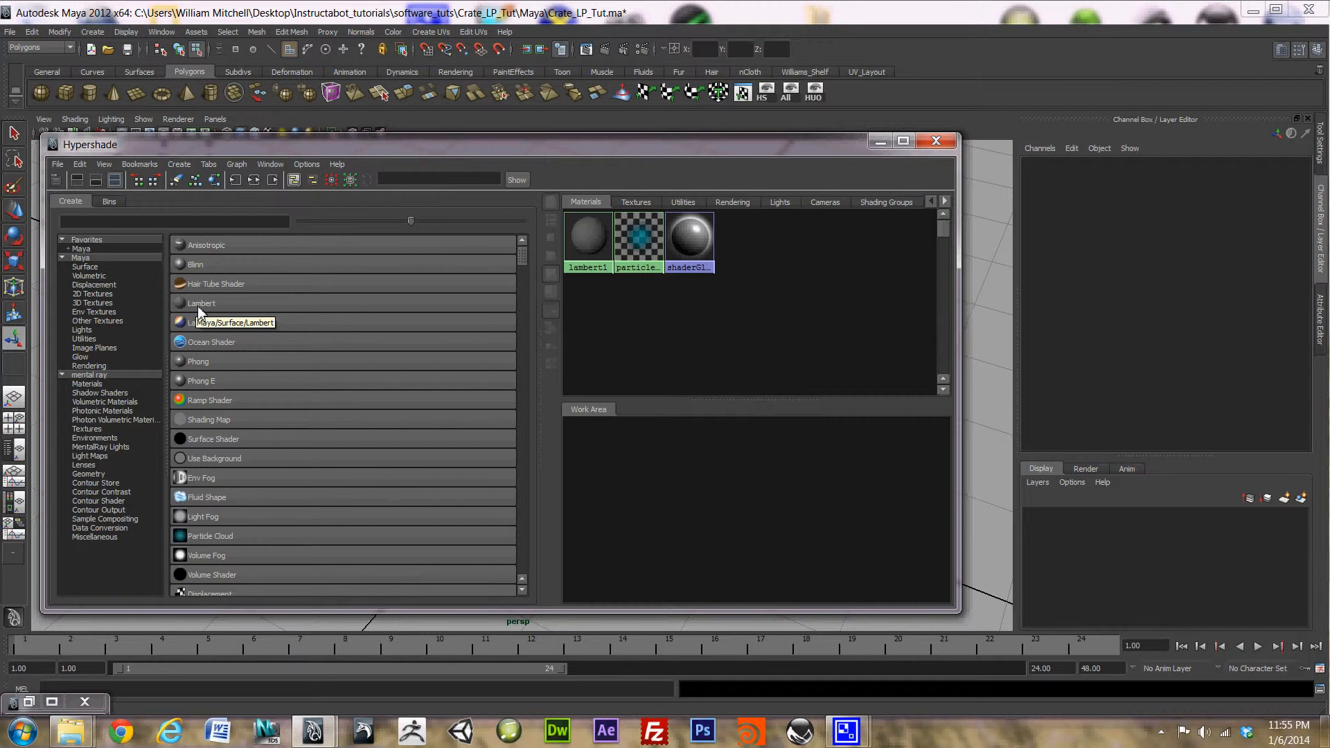
pyautogui.click(194, 265)
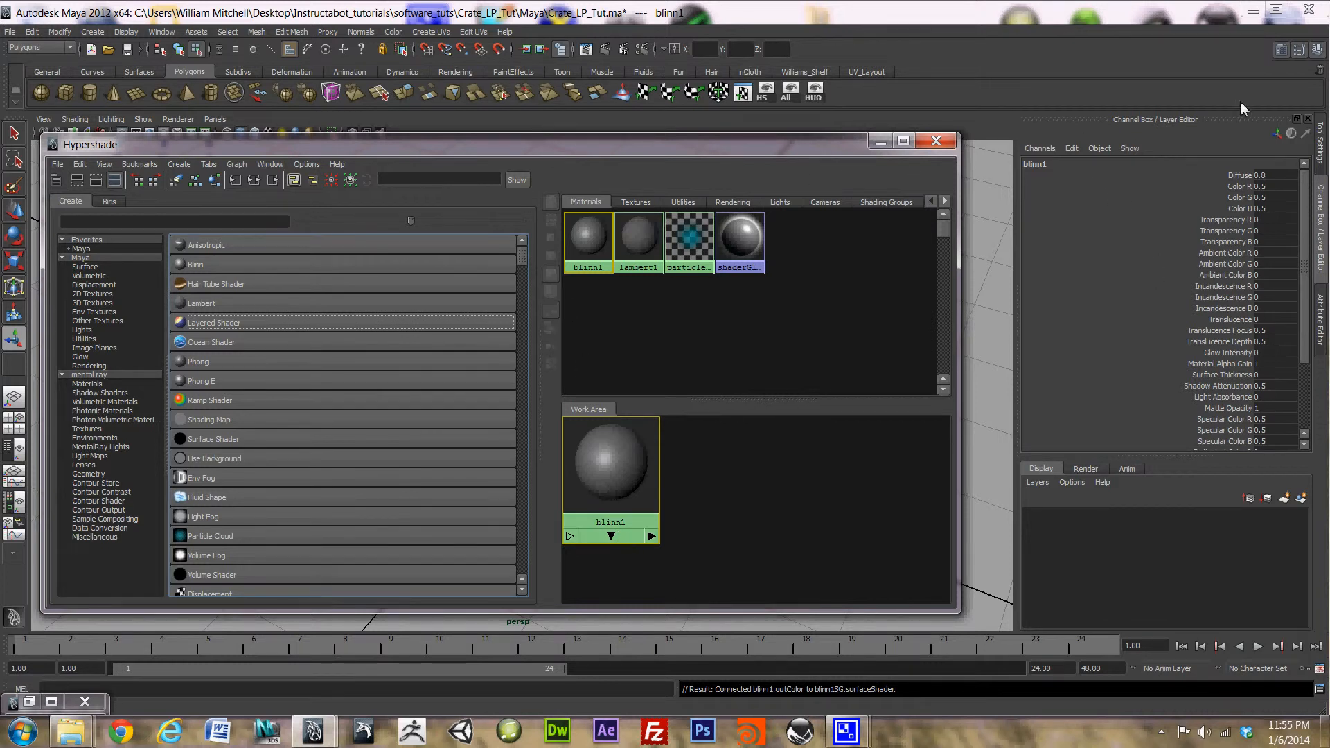
# - Rename the new Blinn material as Crate_1
pyautogui.moveTo(824, 145); pyautogui.dragTo(737, 401)
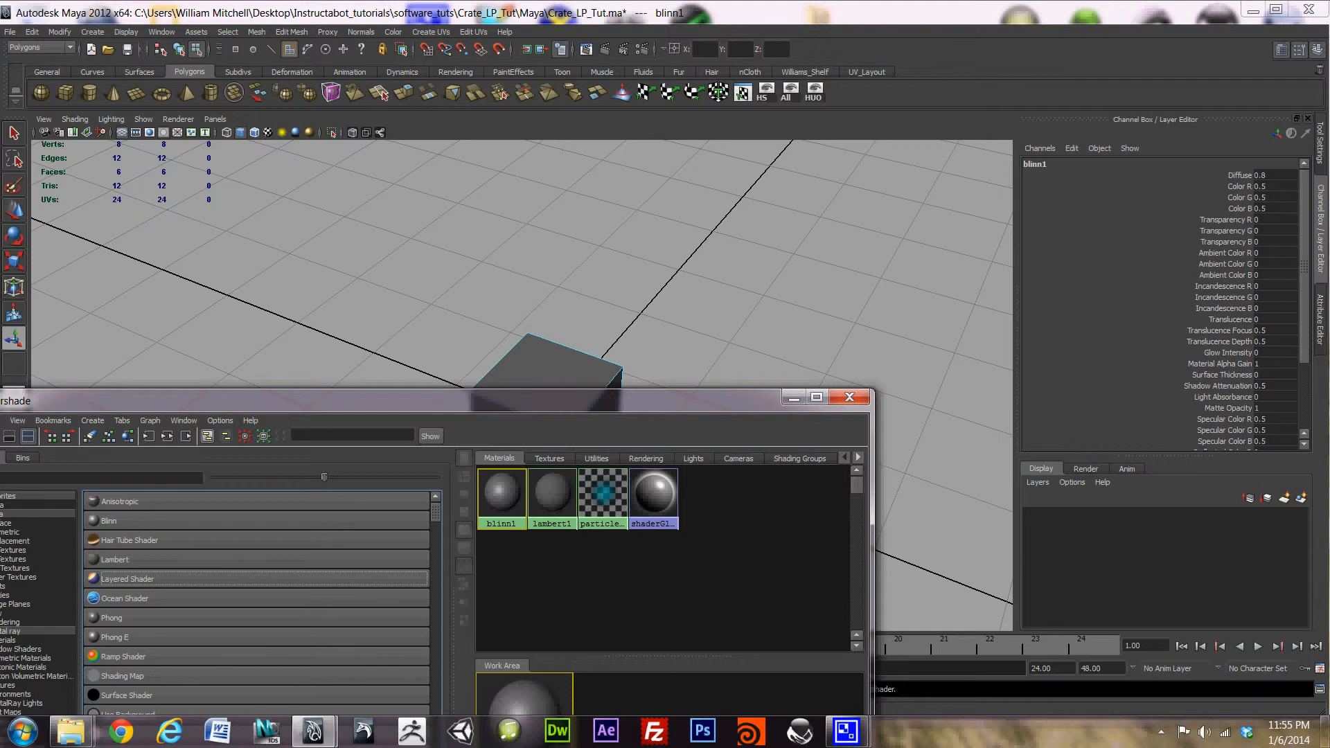
pyautogui.click(1043, 164)
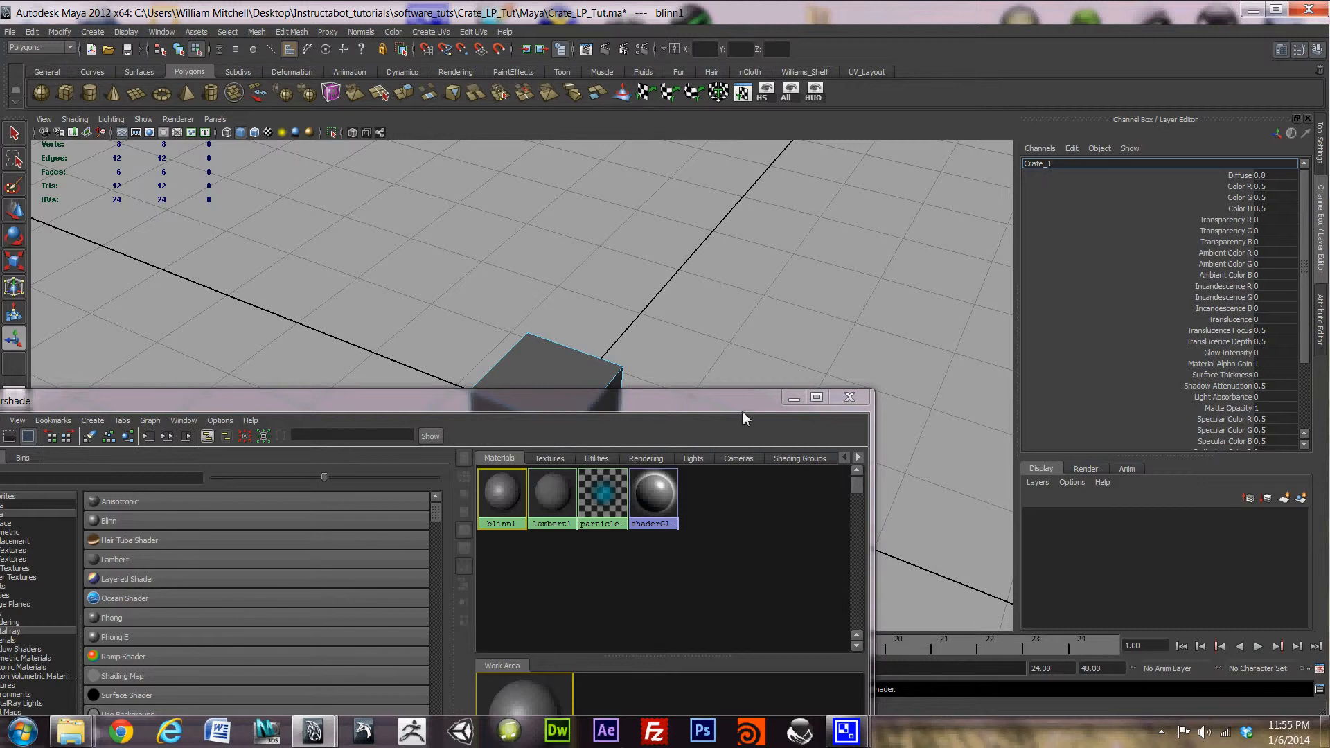
pyautogui.moveTo(730, 410); pyautogui.dragTo(826, 181)
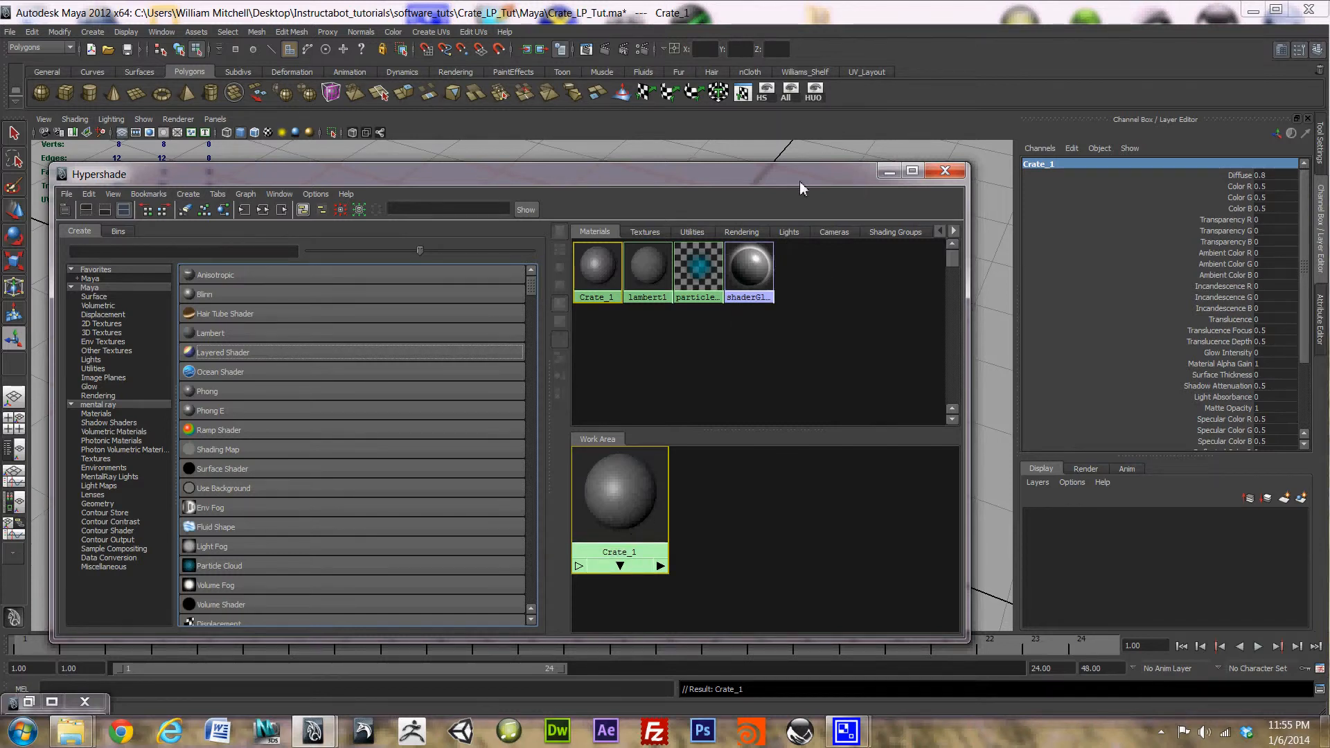
pyautogui.moveTo(804, 180); pyautogui.dragTo(902, 211)
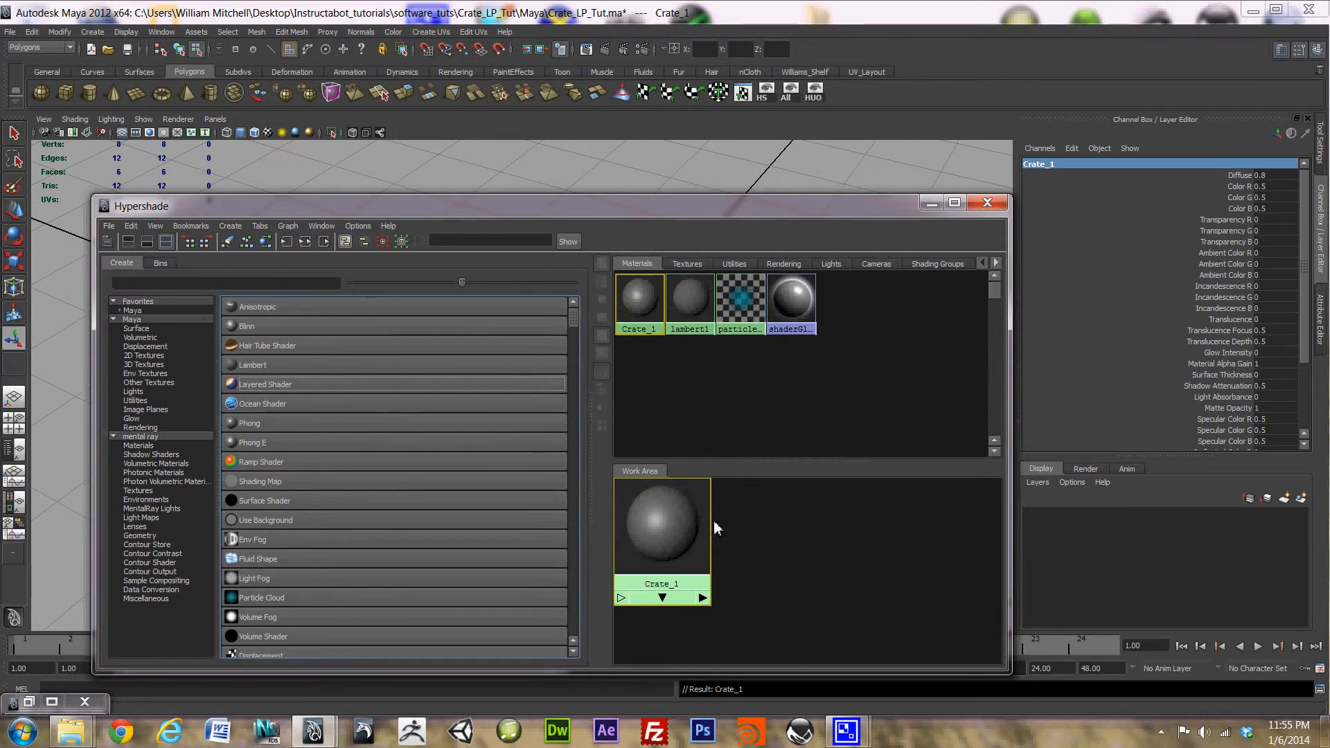
pyautogui.moveTo(744, 516); pyautogui.dragTo(849, 193)
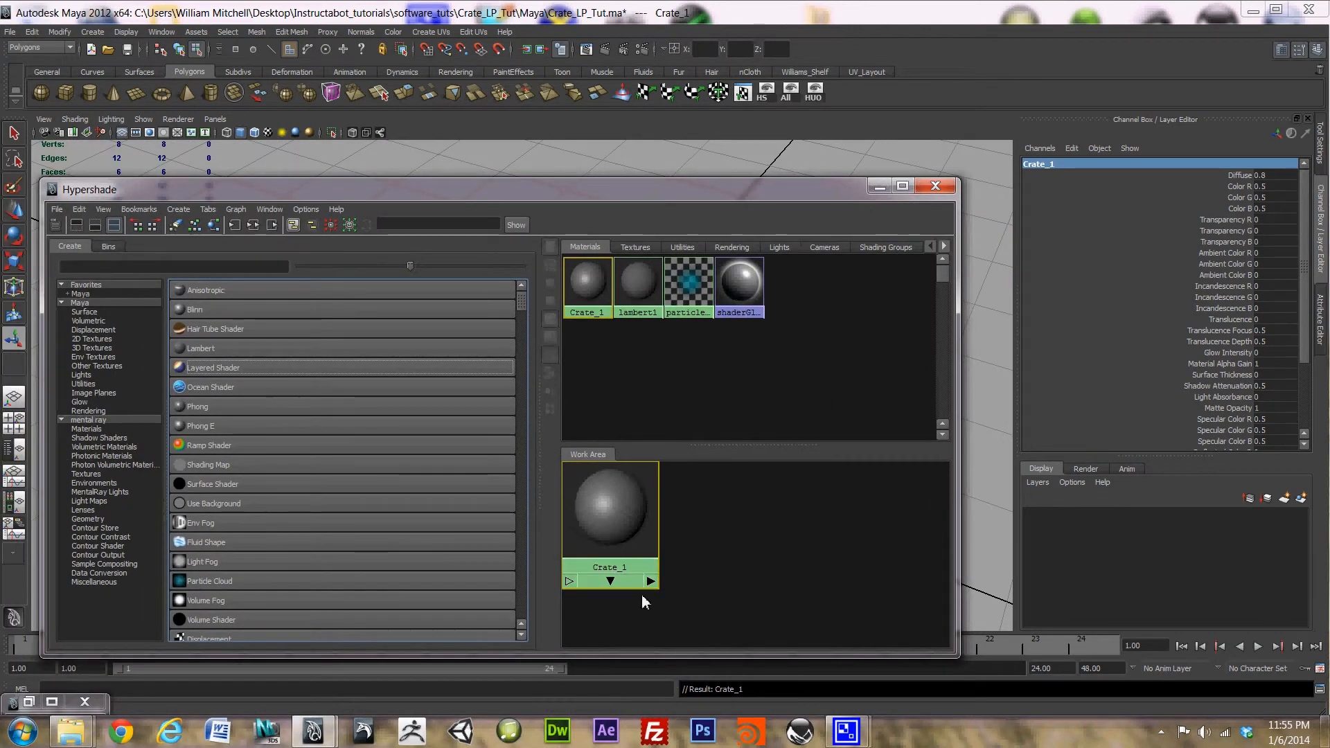
pyautogui.moveTo(856, 192); pyautogui.dragTo(831, 281)
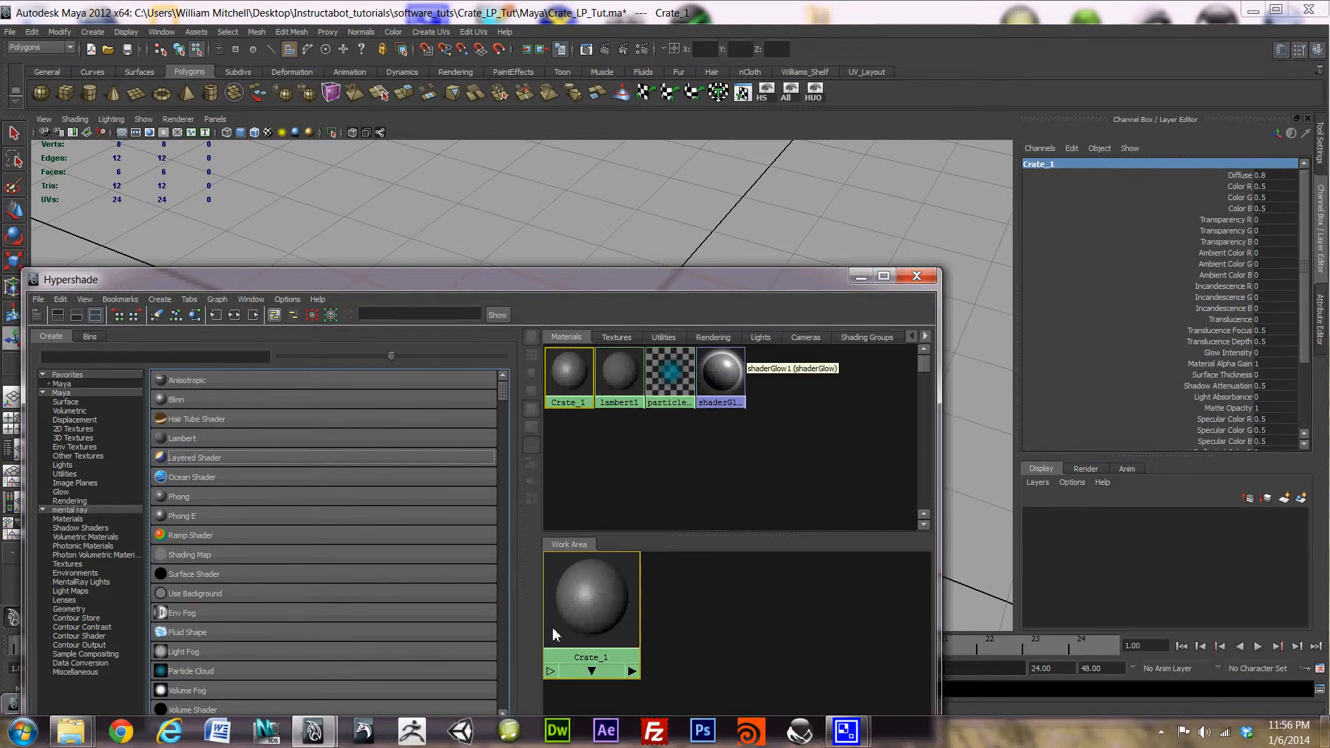
# - Show the Crate_1 material's attributes and connect a File texture to its Color
pyautogui.doubleClick(605, 597)
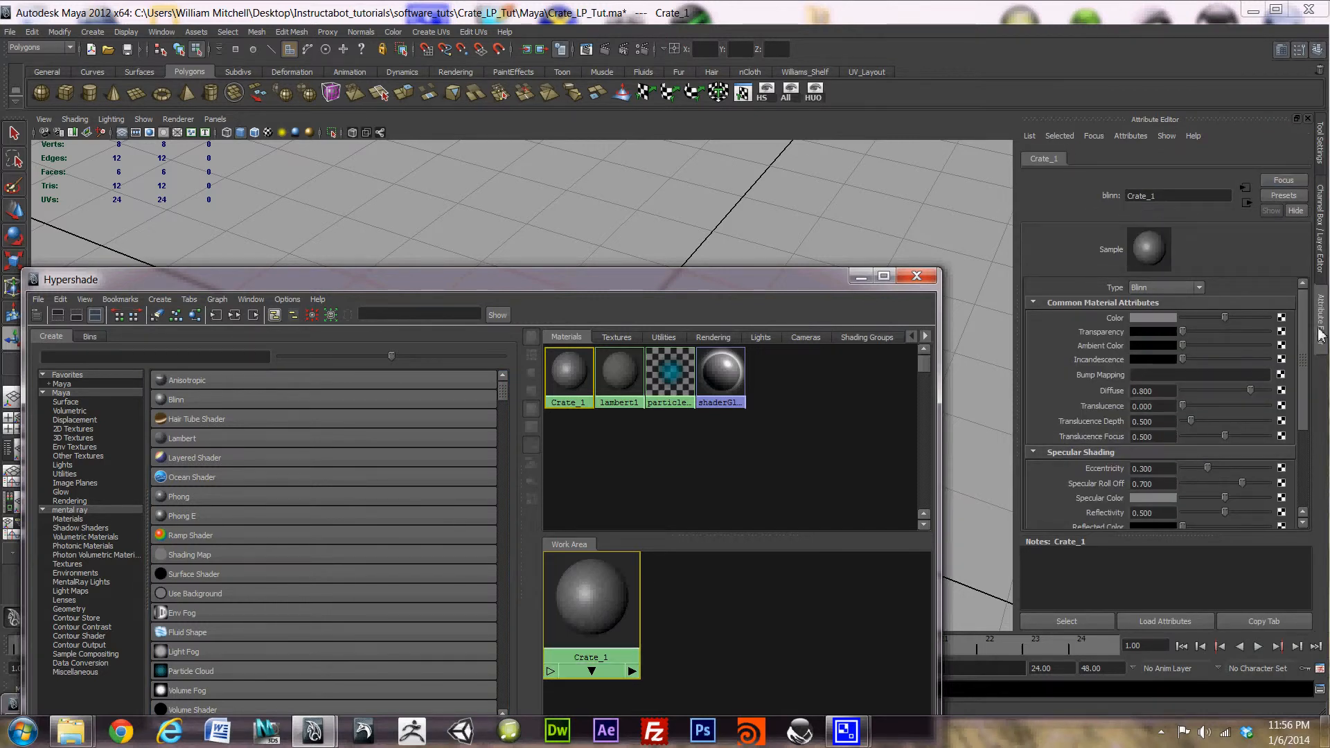
pyautogui.click(1320, 144)
pyautogui.click(1323, 194)
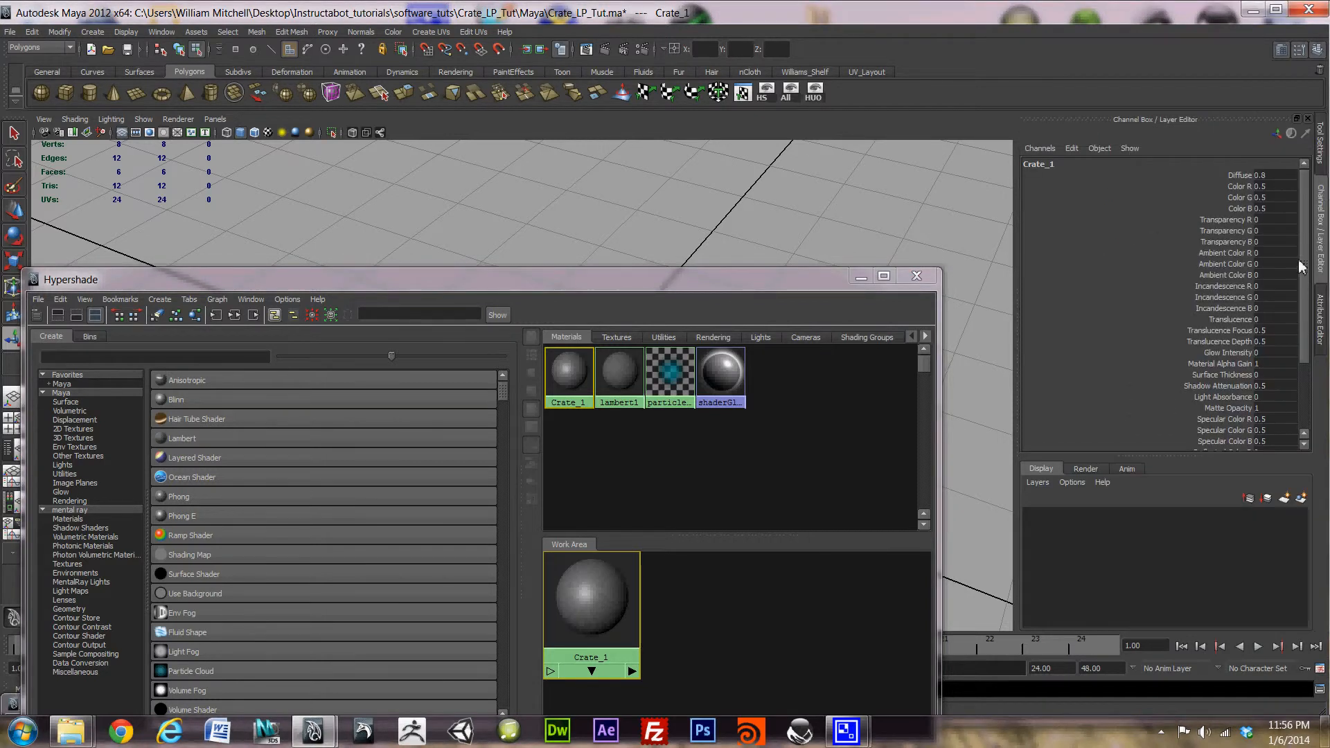
pyautogui.click(1324, 350)
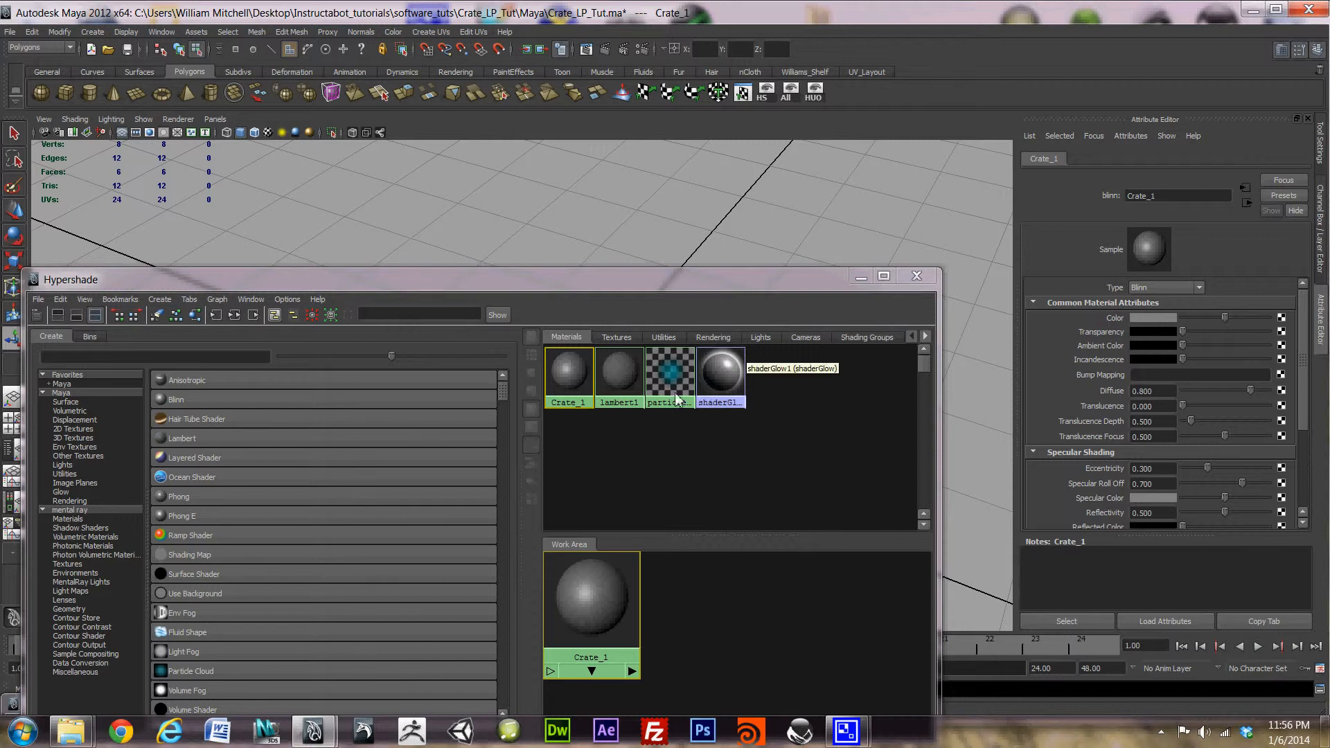
pyautogui.moveTo(825, 284); pyautogui.dragTo(866, 197)
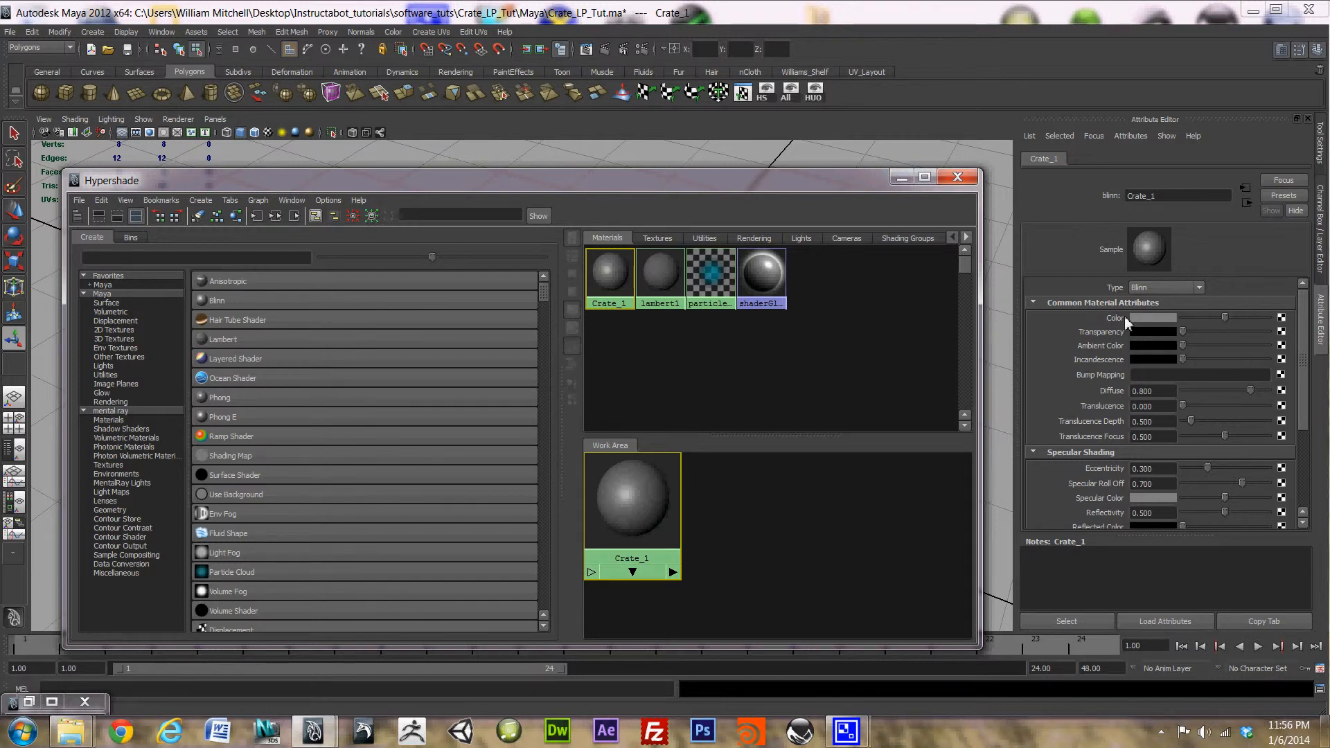
pyautogui.click(1282, 318)
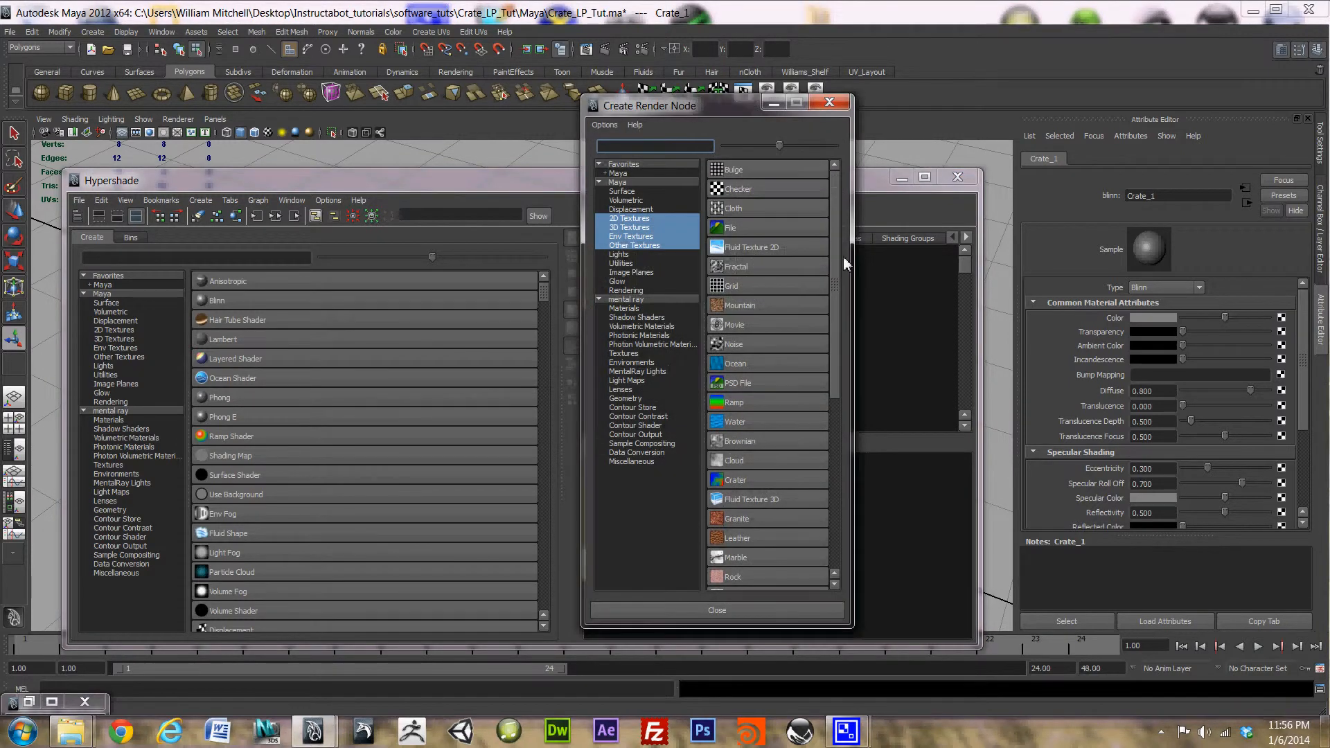
pyautogui.click(738, 232)
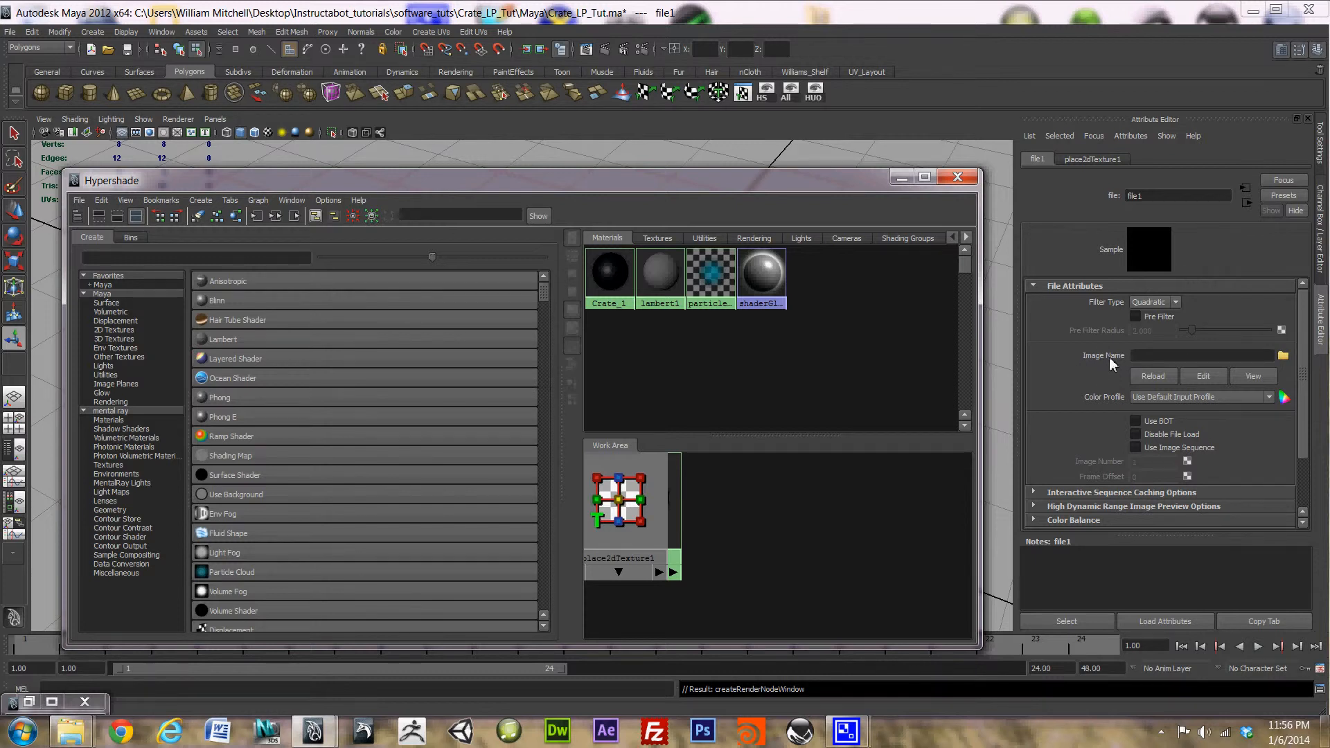
# - Start browsing for the File texture's image and clear the stray text from the file name
pyautogui.click(1284, 355)
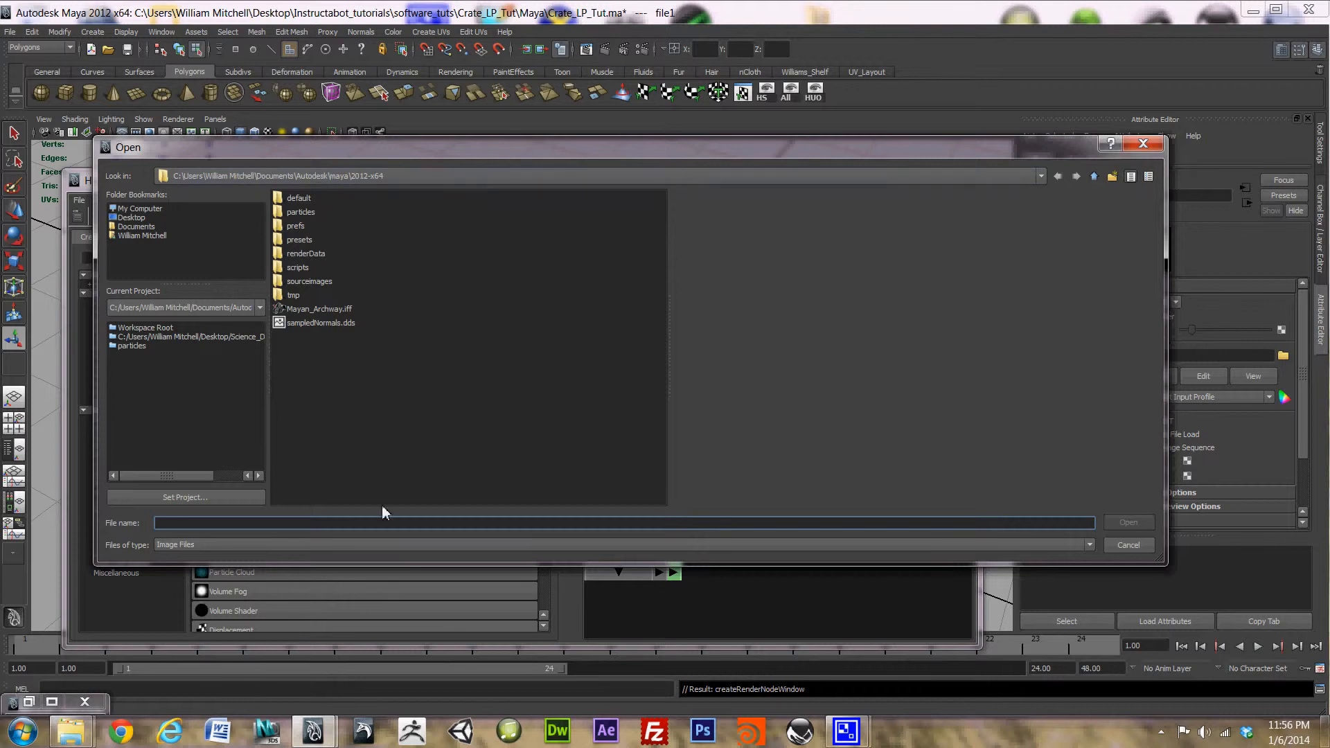
pyautogui.write('Sasheer Zamata')
pyautogui.moveTo(334, 530); pyautogui.dragTo(89, 529)
pyautogui.press('BackSpace')
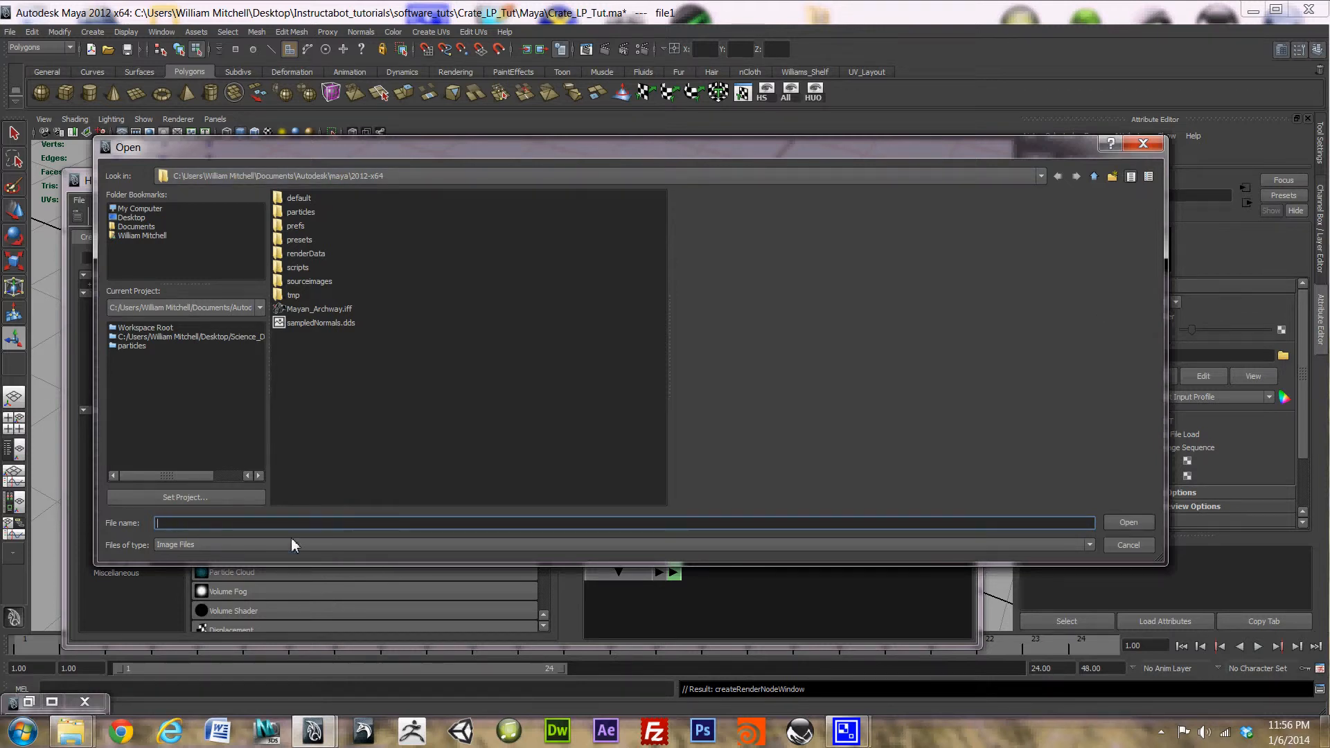
# - Switch to Windows Explorer, open the Textures folder inside Crate_LP_Tut, and copy its path
pyautogui.click(73, 737)
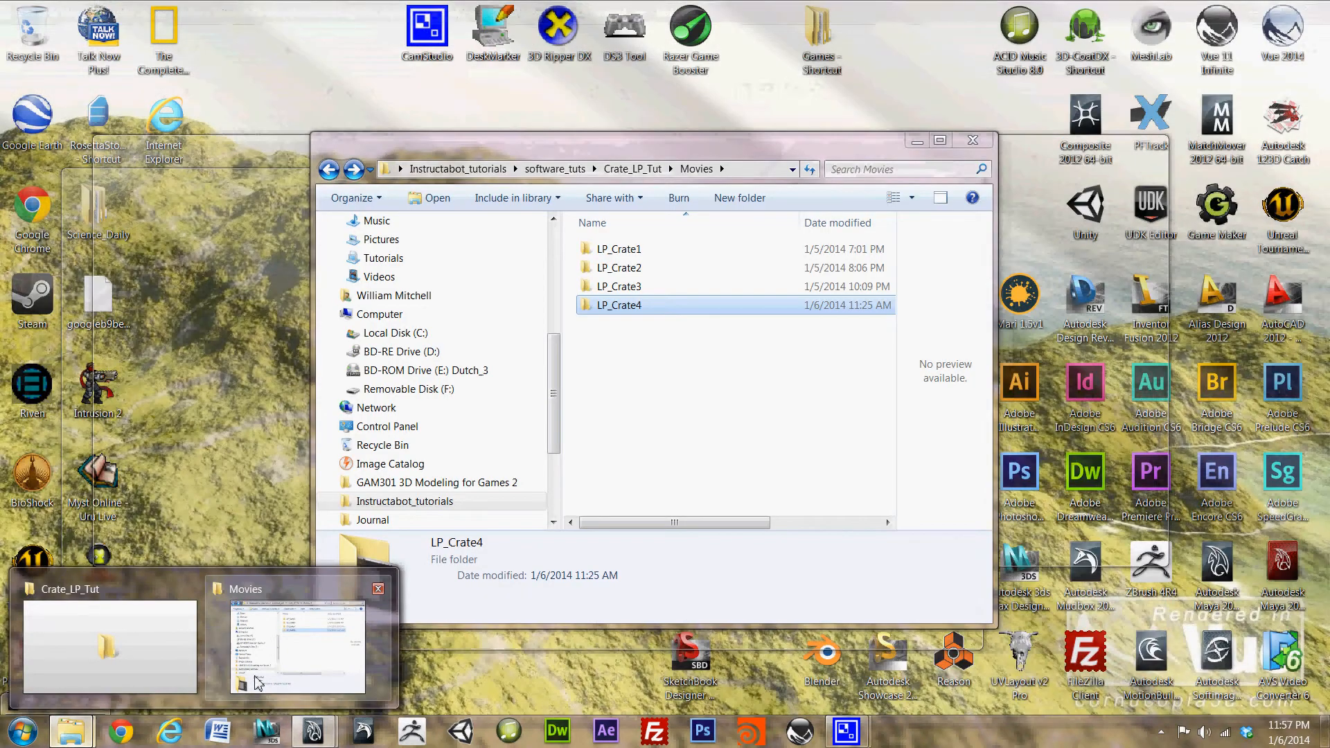
pyautogui.click(258, 684)
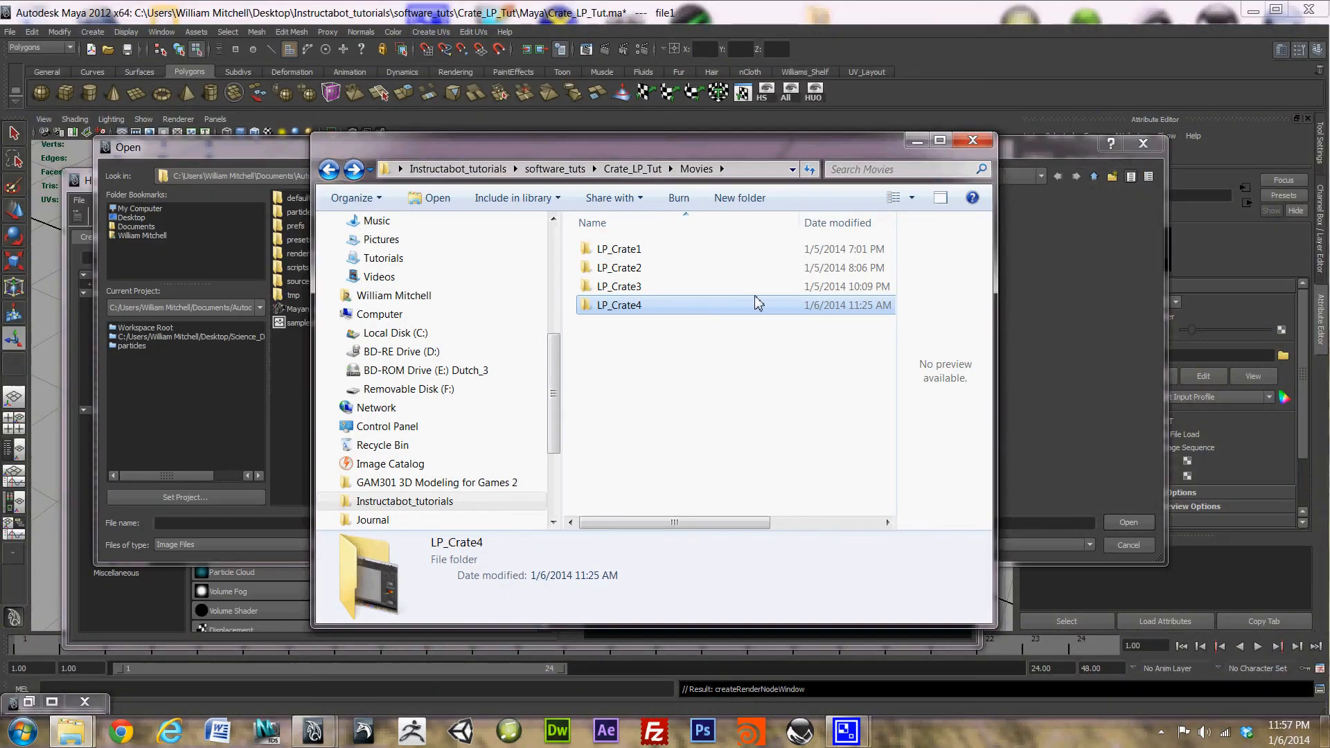
pyautogui.click(332, 170)
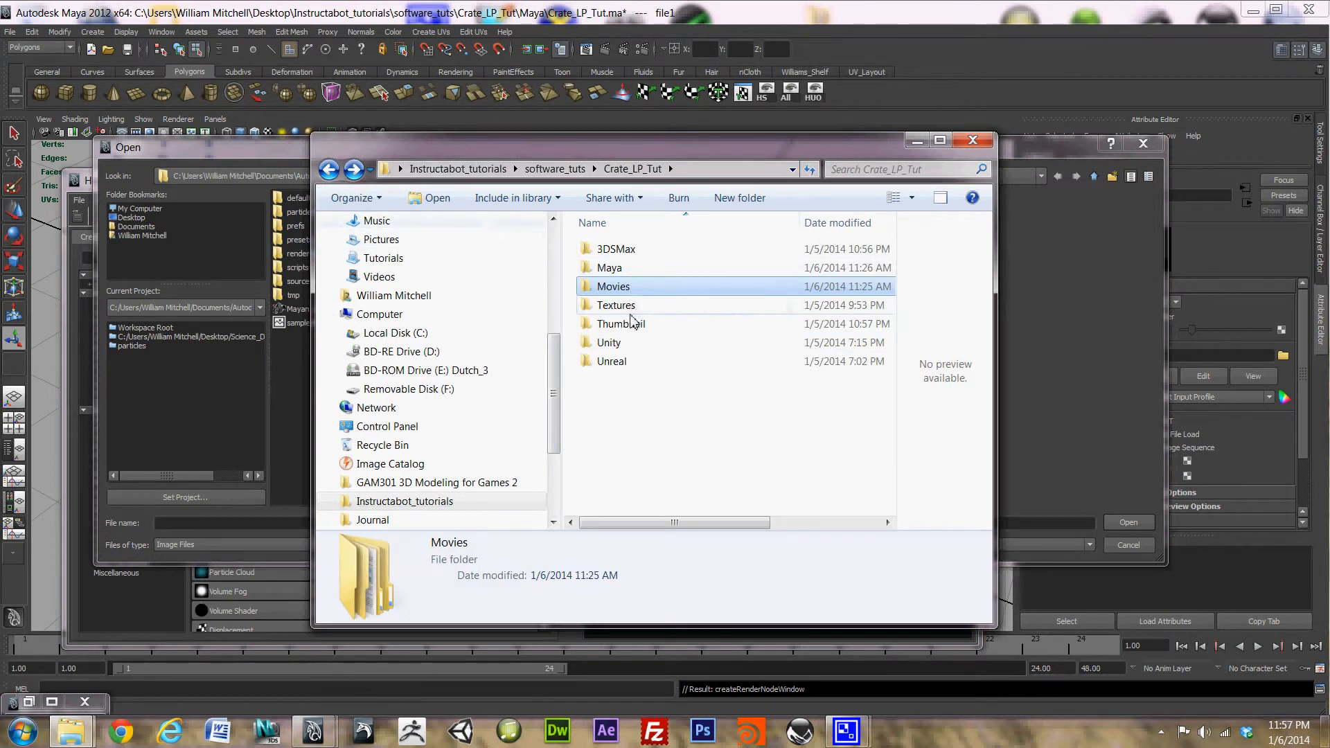
pyautogui.click(632, 309)
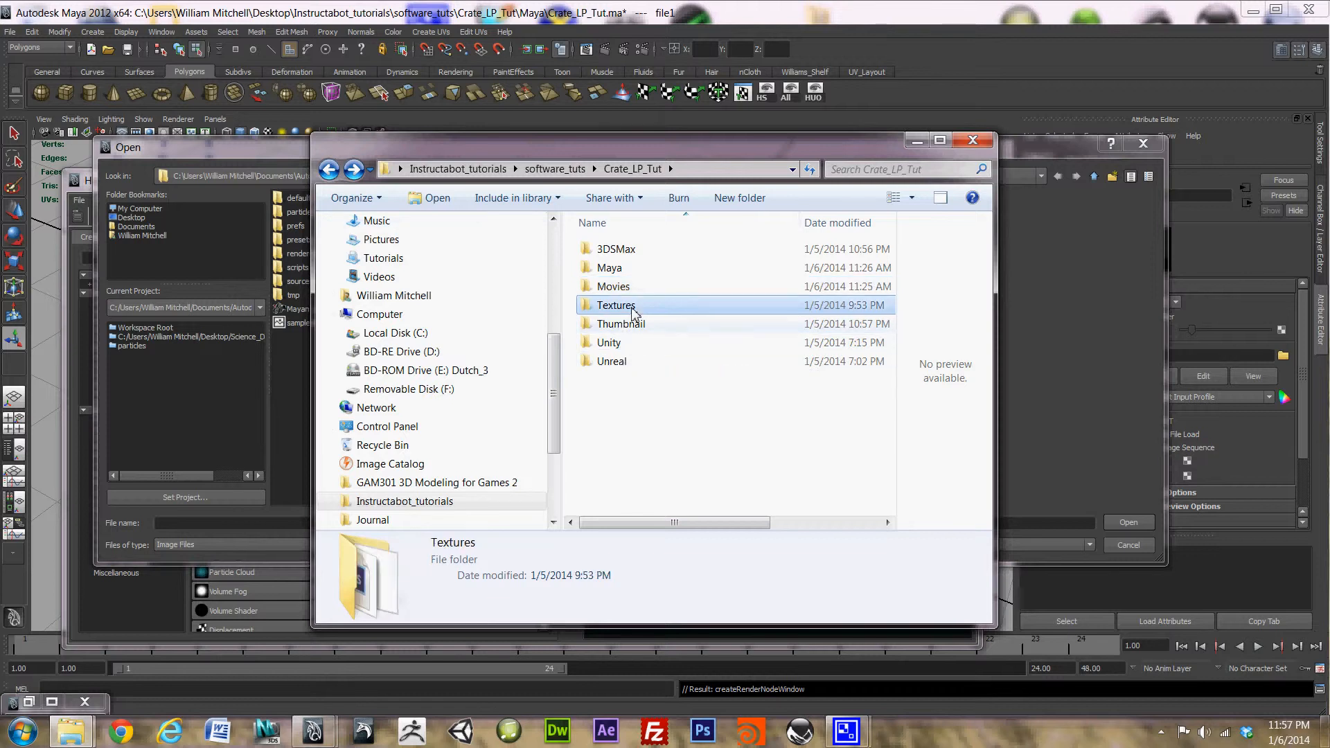
pyautogui.doubleClick(663, 313)
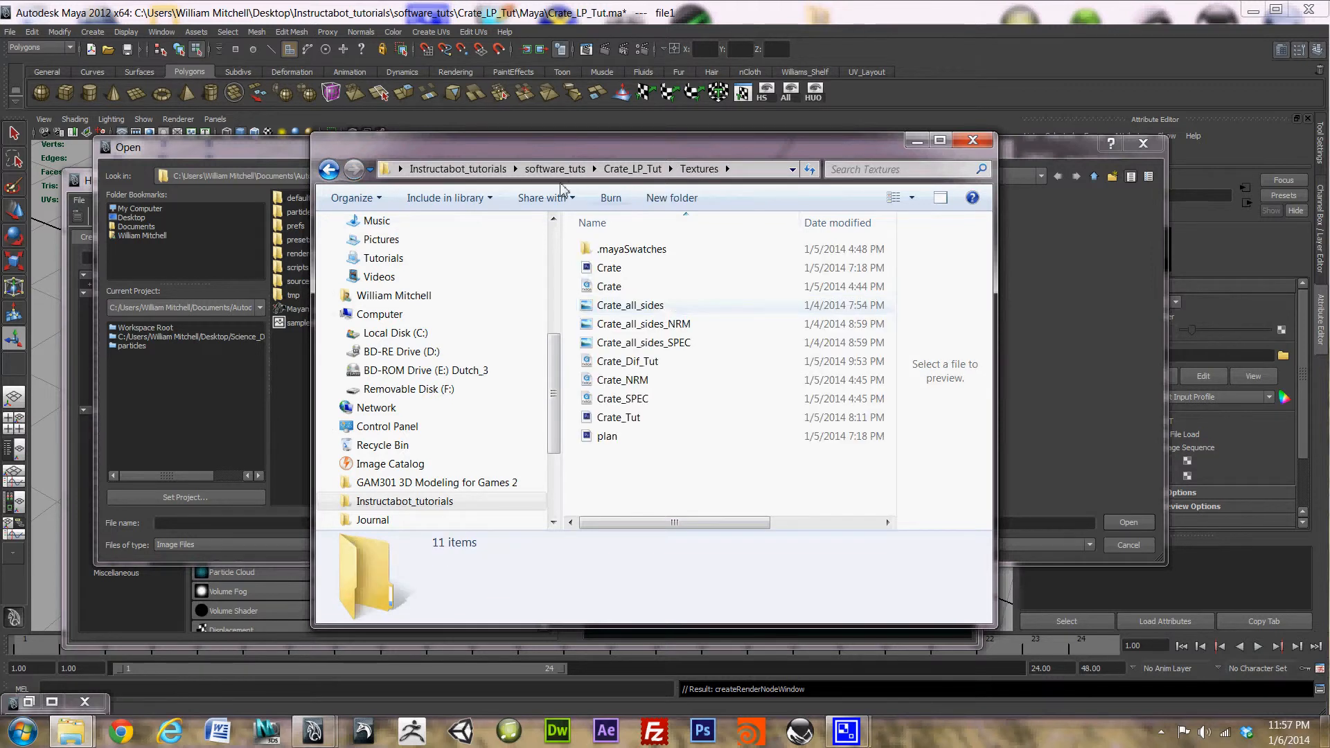
pyautogui.click(749, 170)
pyautogui.hotkey('ctrl', 'c')
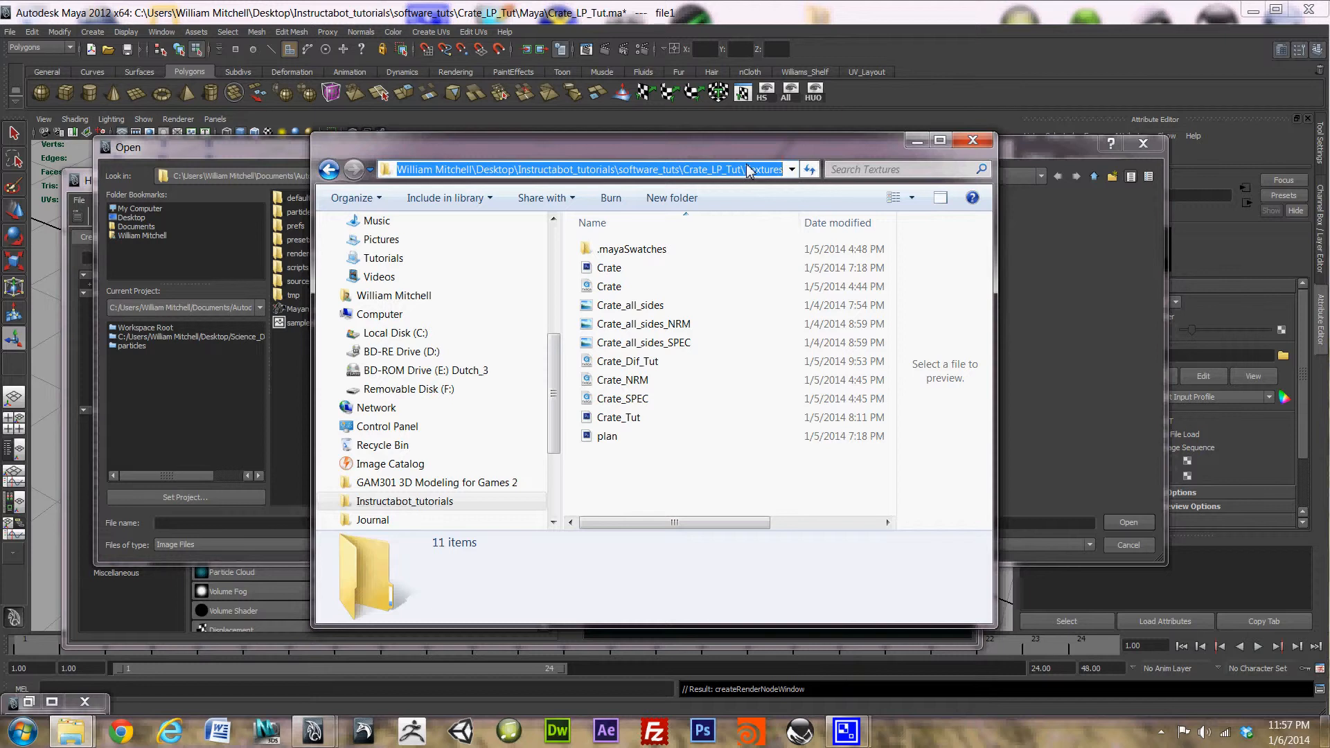
# - Return to Maya, paste the Textures folder path into the image browser, and load Crate_Dif_Tut.tga as the texture image
pyautogui.click(915, 143)
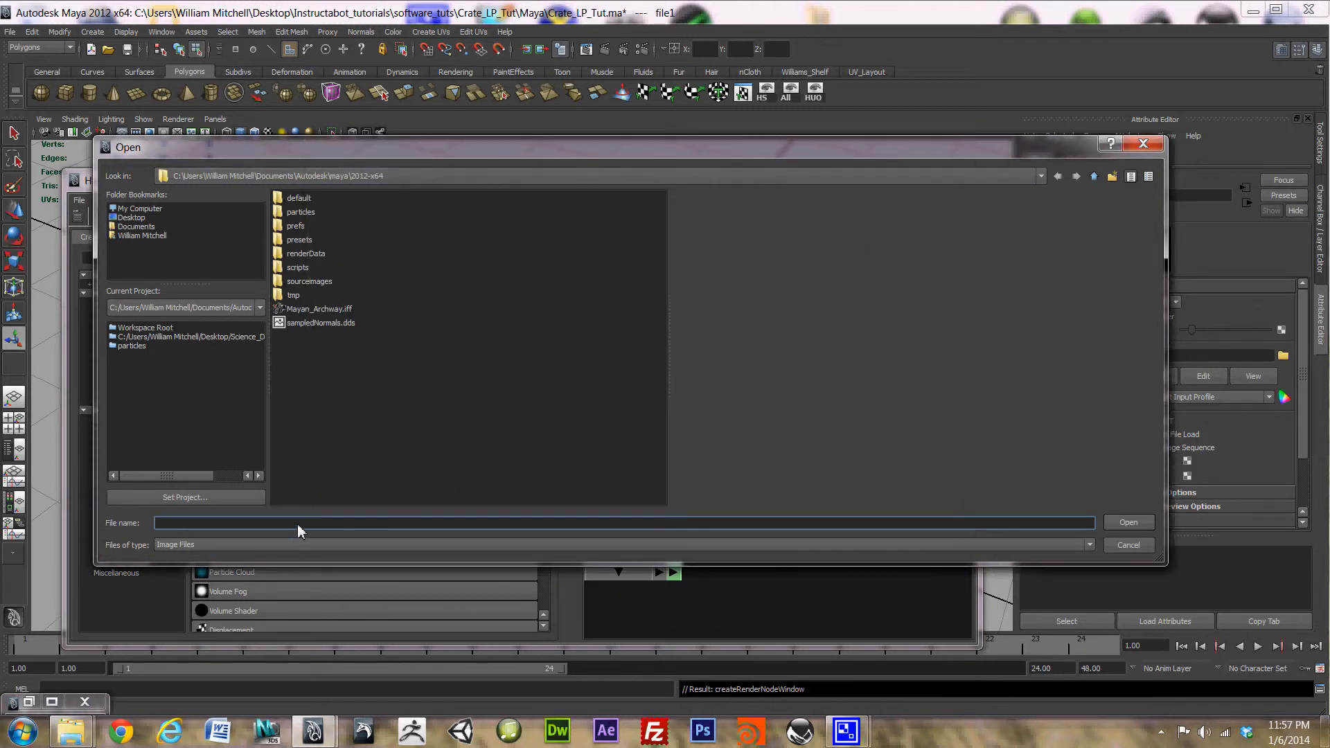
pyautogui.hotkey('ctrl', 'v')
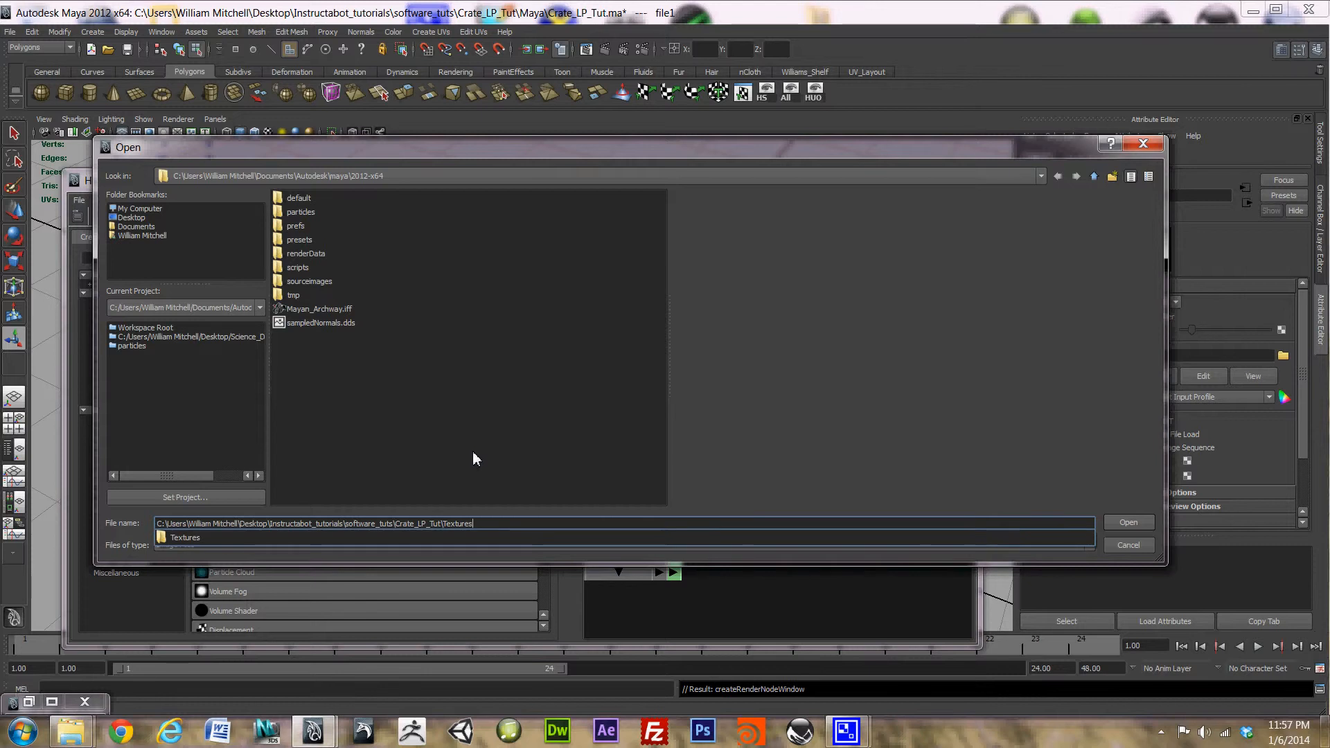
pyautogui.press('Return')
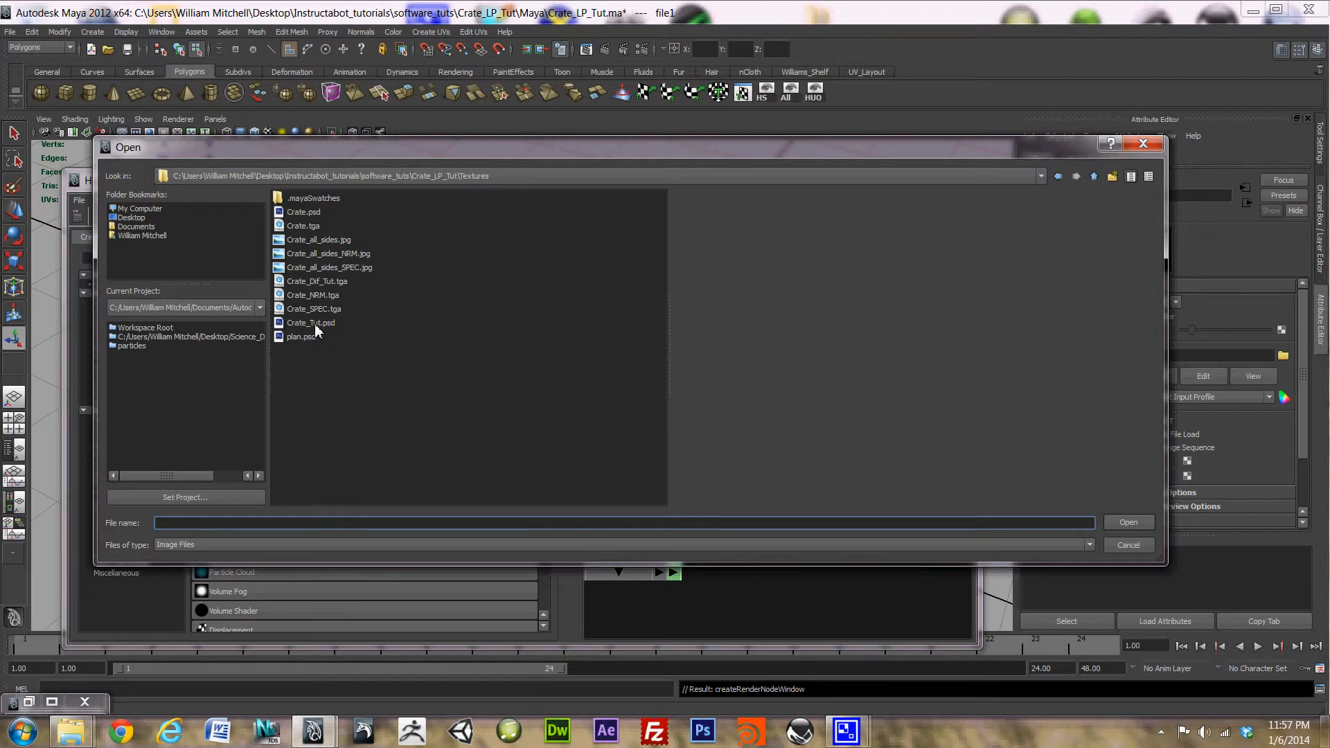
pyautogui.click(327, 283)
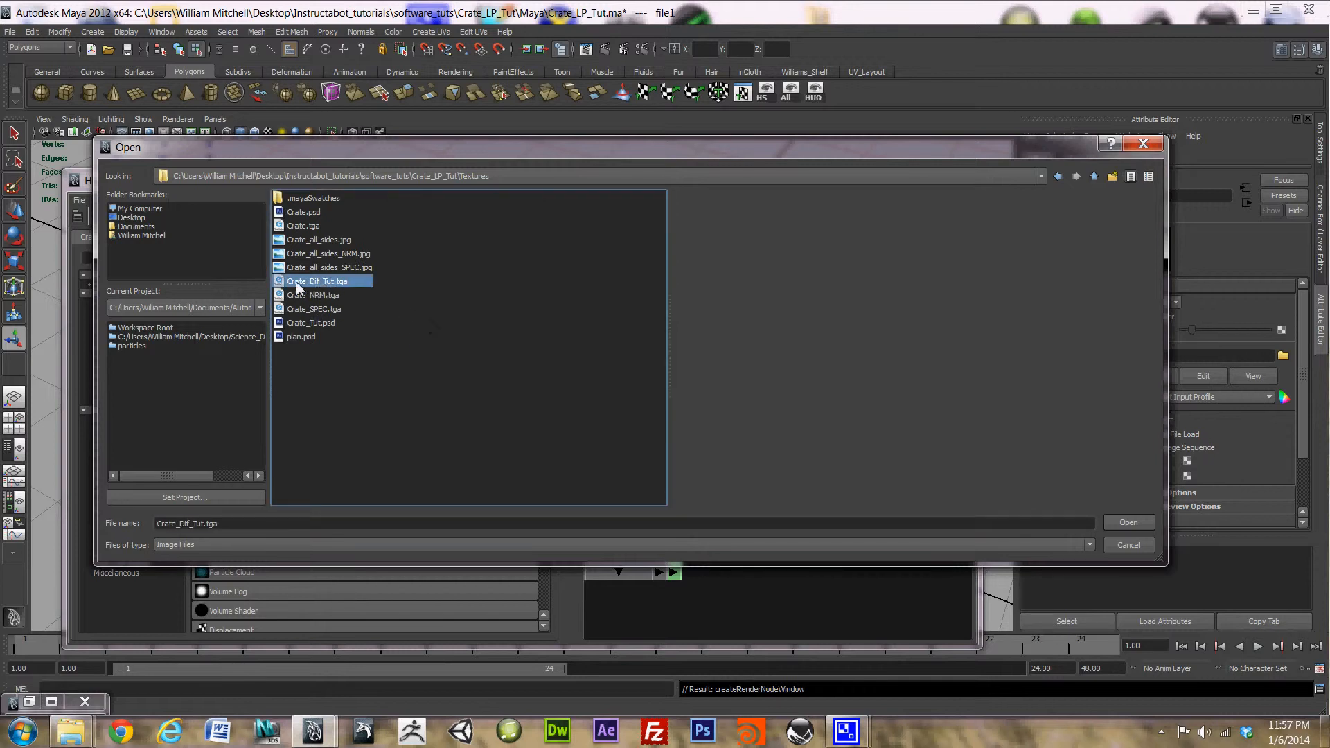
pyautogui.click(1129, 524)
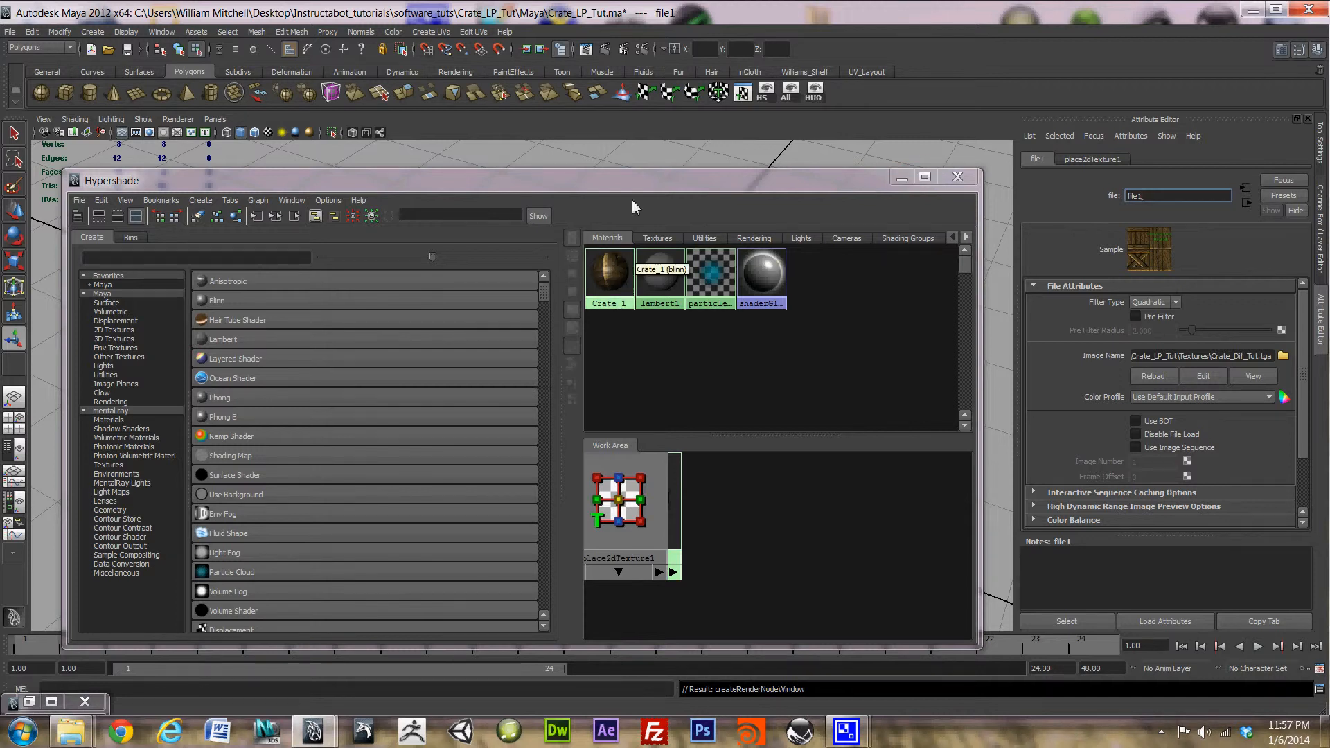
# - Select the cube as an object, assign the Crate_1 material to it, and turn on textured display in the viewport
pyautogui.moveTo(636, 174); pyautogui.dragTo(725, 437)
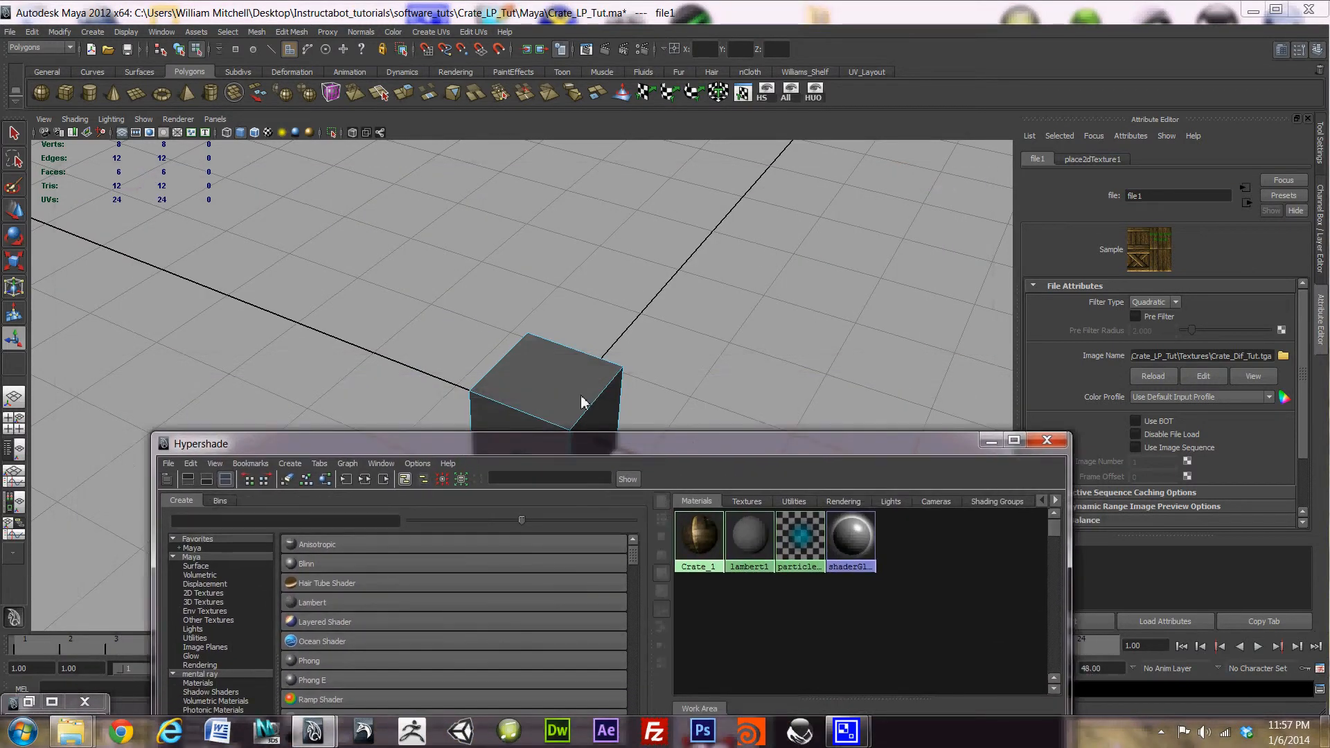
pyautogui.moveTo(582, 402); pyautogui.dragTo(639, 381, button='right')
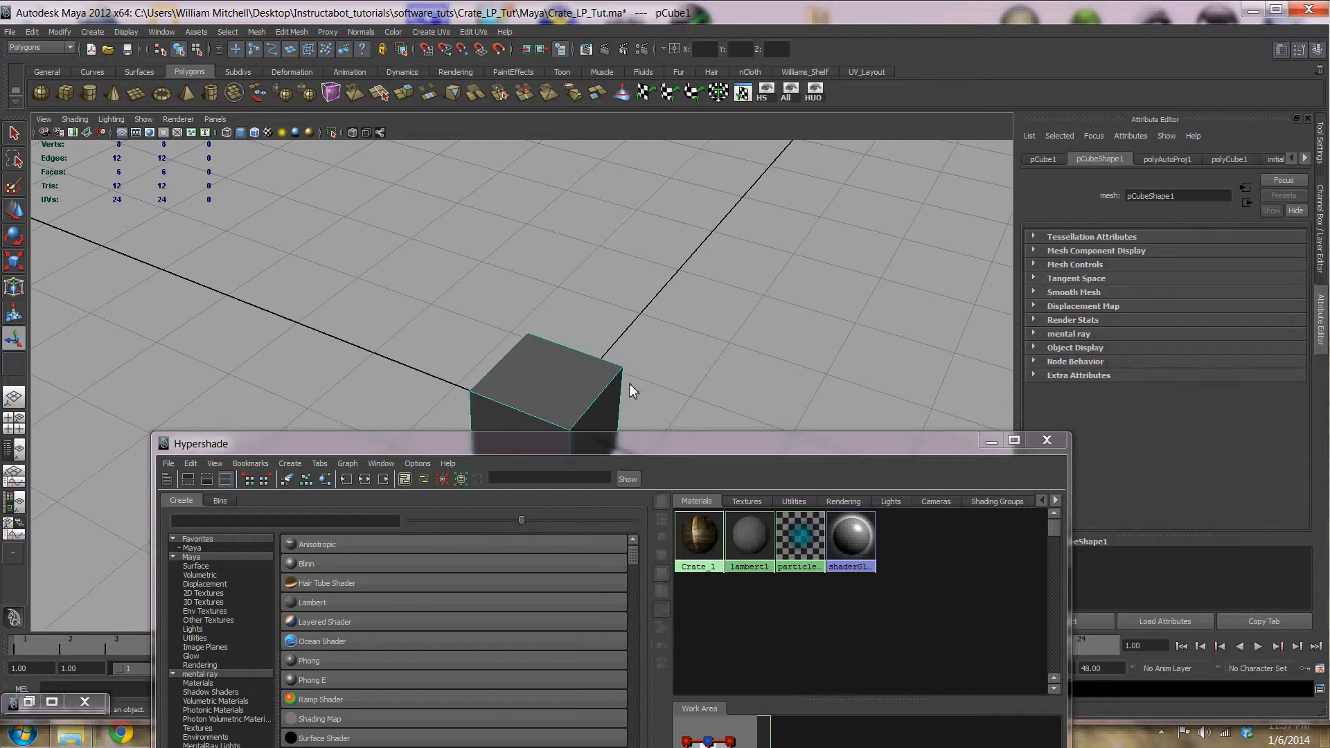
pyautogui.rightClick(702, 541)
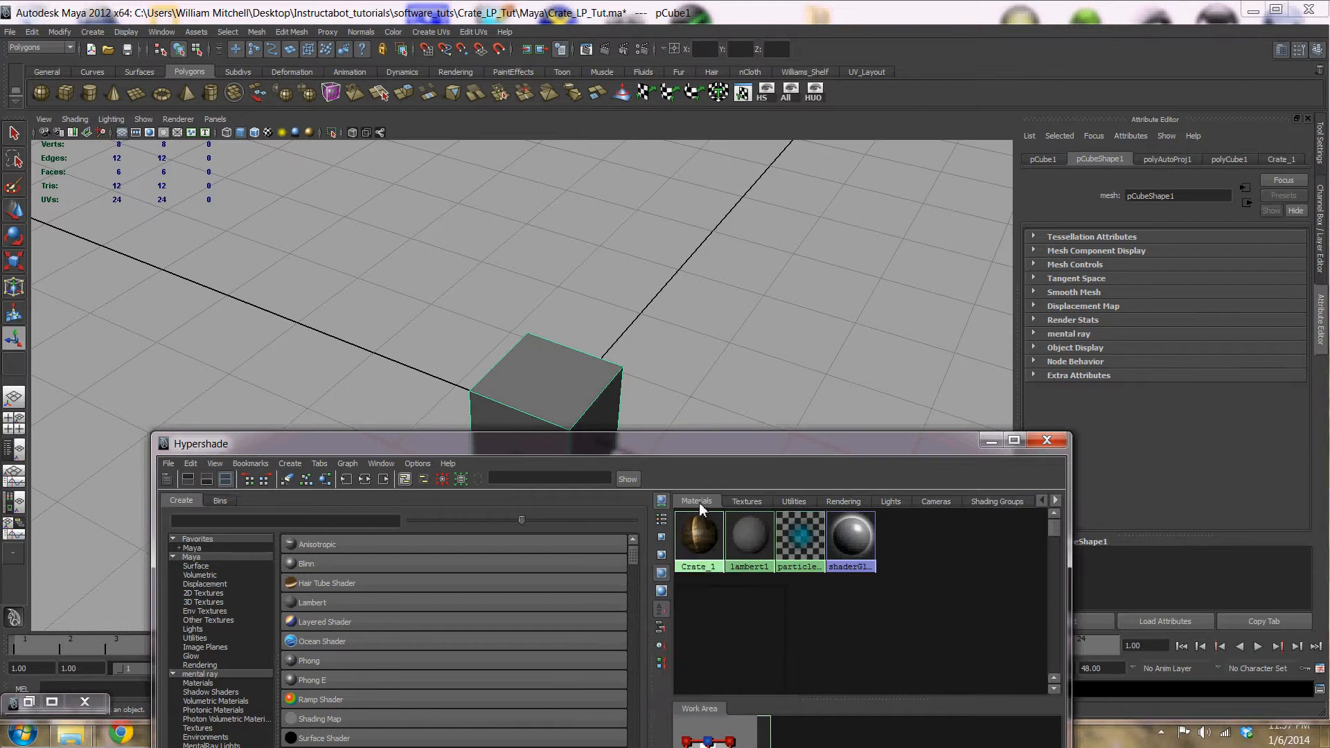
pyautogui.click(701, 502)
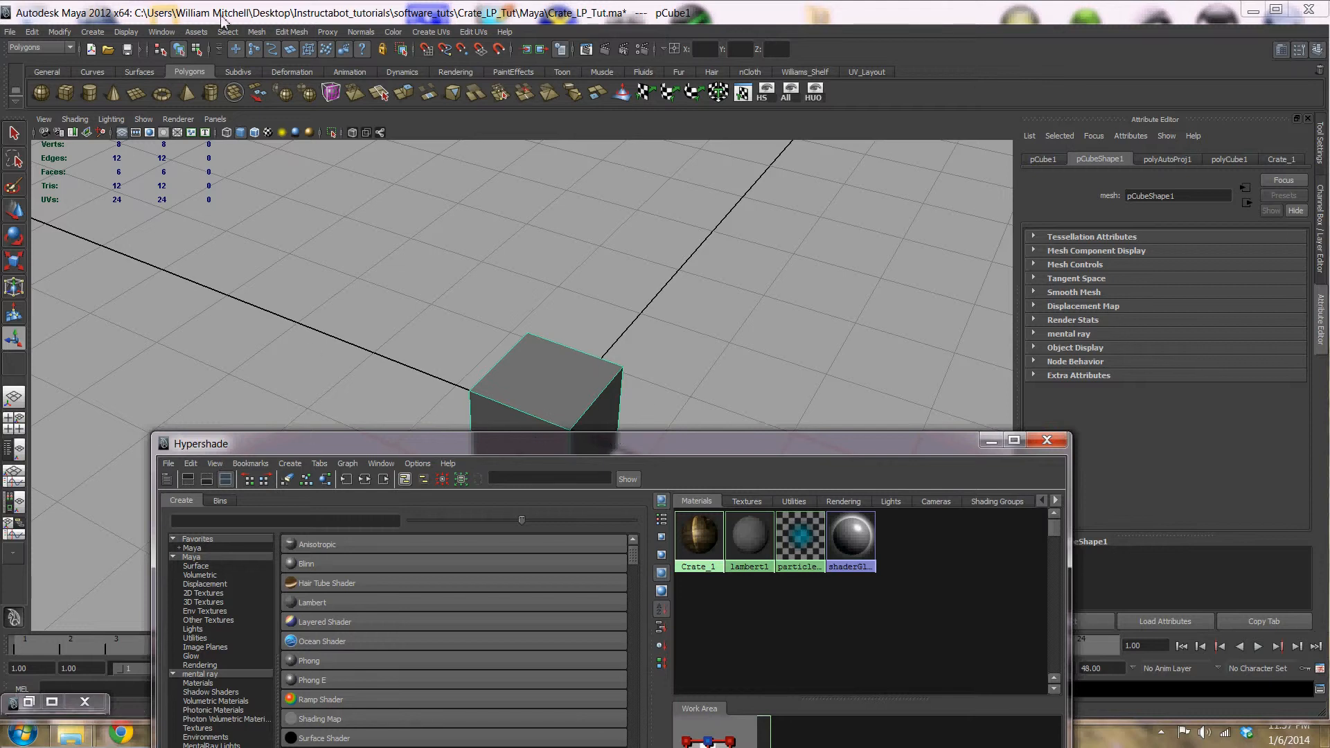
pyautogui.click(268, 135)
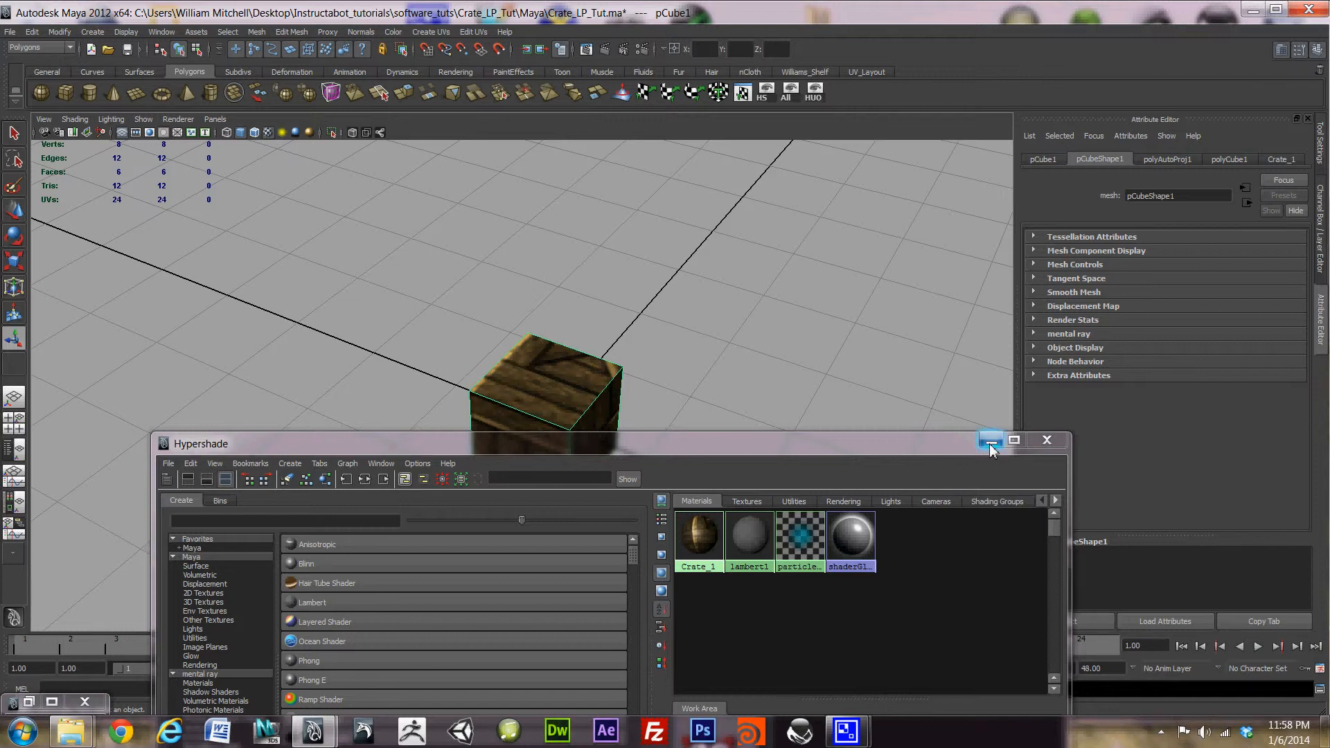
# - Minimise the Hypershade and inspect the crate texture on the cube from several angles
pyautogui.moveTo(920, 448); pyautogui.dragTo(871, 248)
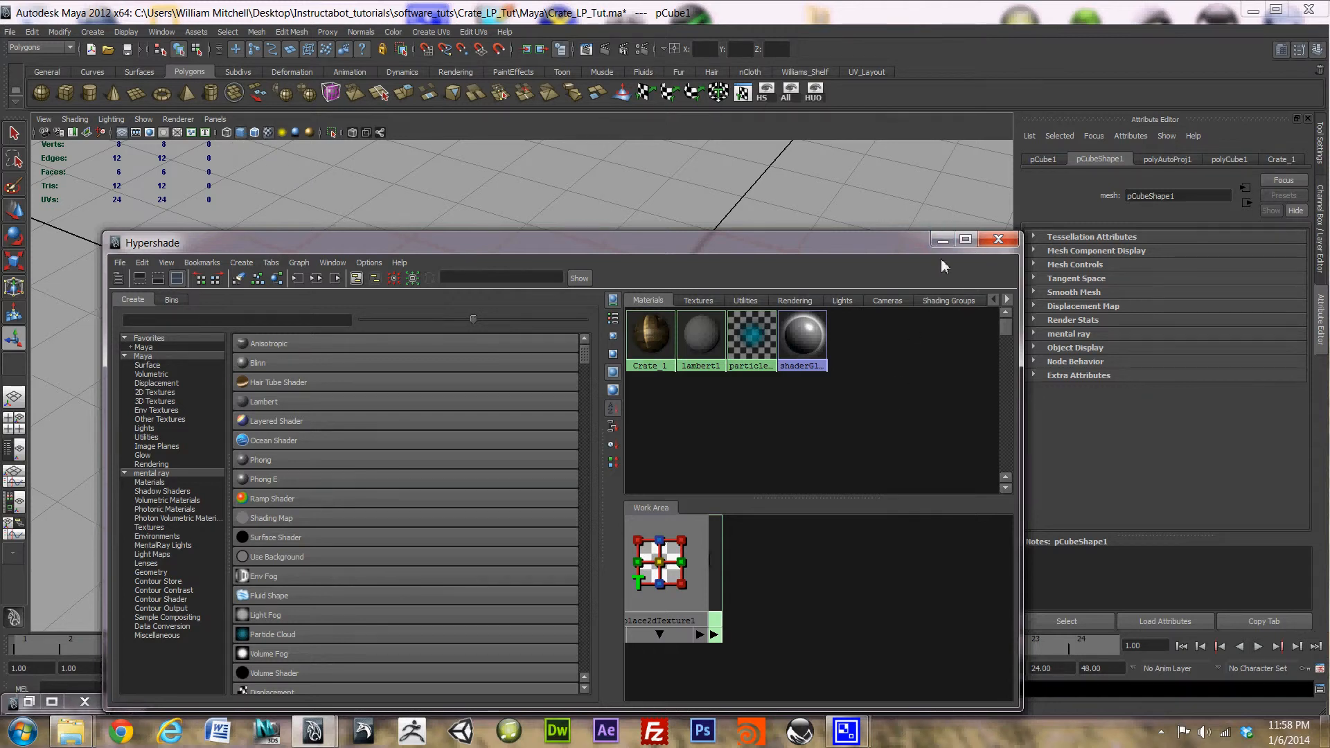
pyautogui.moveTo(879, 239)
pyautogui.mouseDown()
pyautogui.moveTo(817, 262)
pyautogui.moveTo(878, 218)
pyautogui.mouseUp()
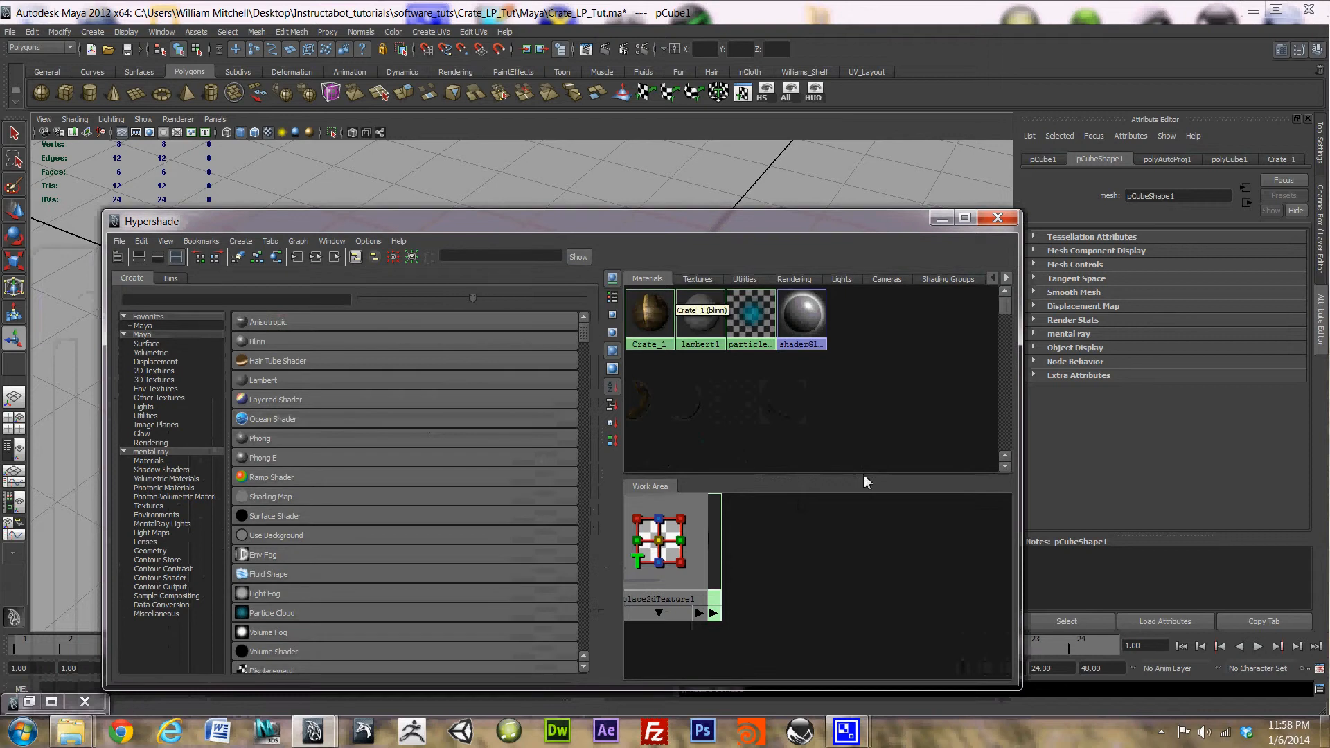
pyautogui.click(942, 219)
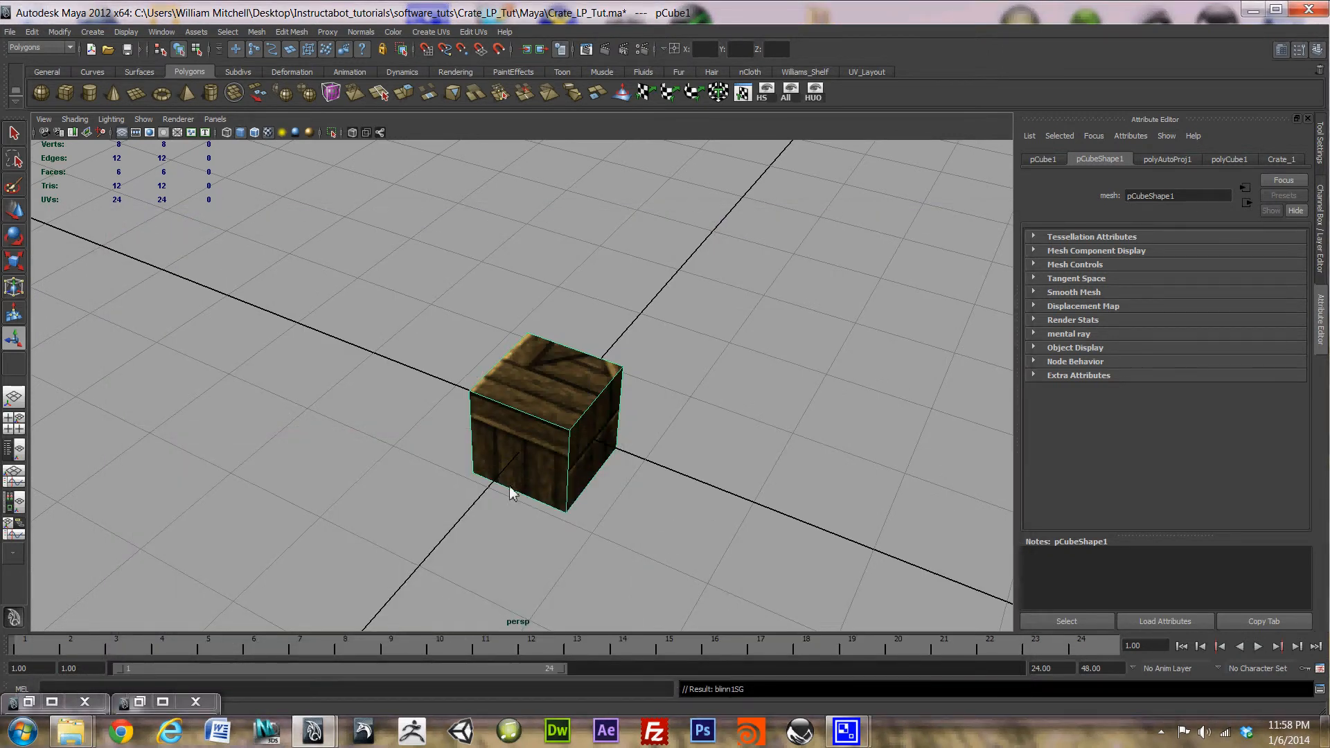
pyautogui.scroll(-3, 576, 433)
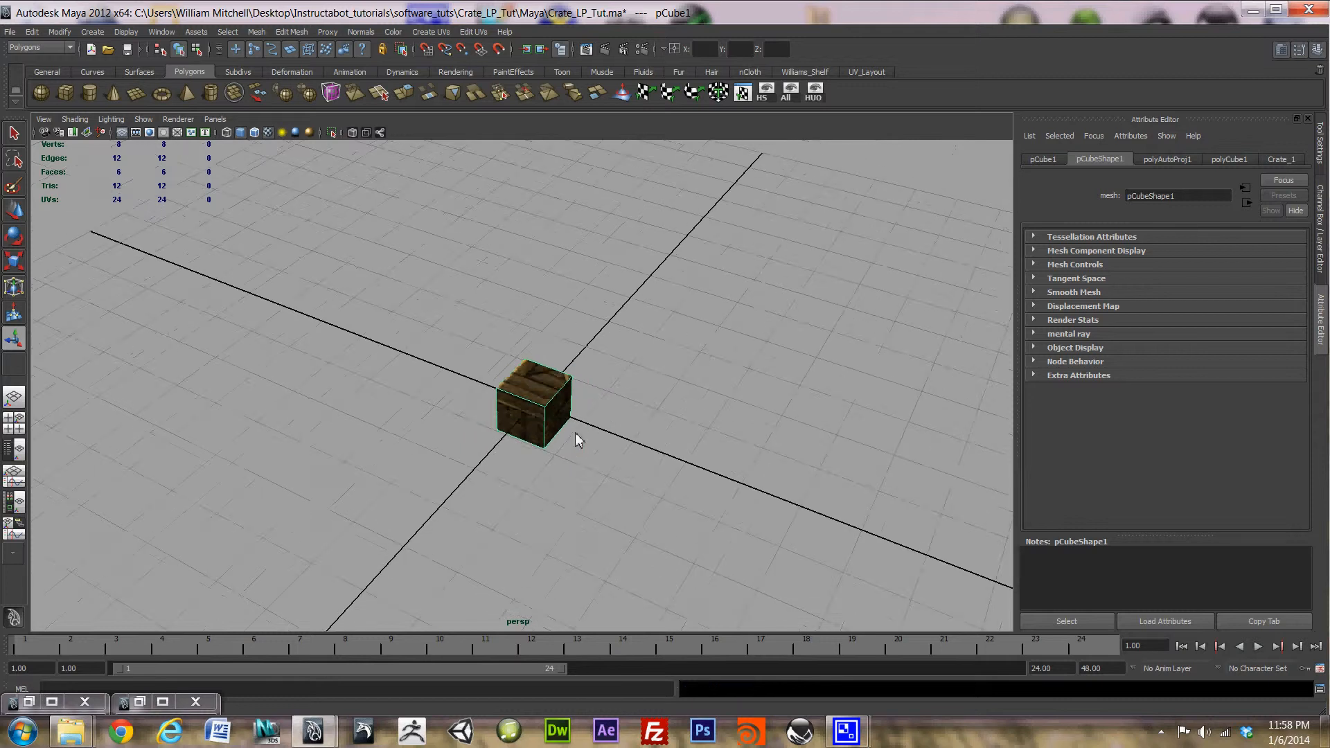
pyautogui.scroll(3, 577, 433)
pyautogui.keyDown('alt'); pyautogui.moveTo(483, 460); pyautogui.dragTo(502, 461, button='middle'); pyautogui.keyUp('alt')
pyautogui.keyDown('alt'); pyautogui.moveTo(502, 466); pyautogui.dragTo(526, 532); pyautogui.keyUp('alt')
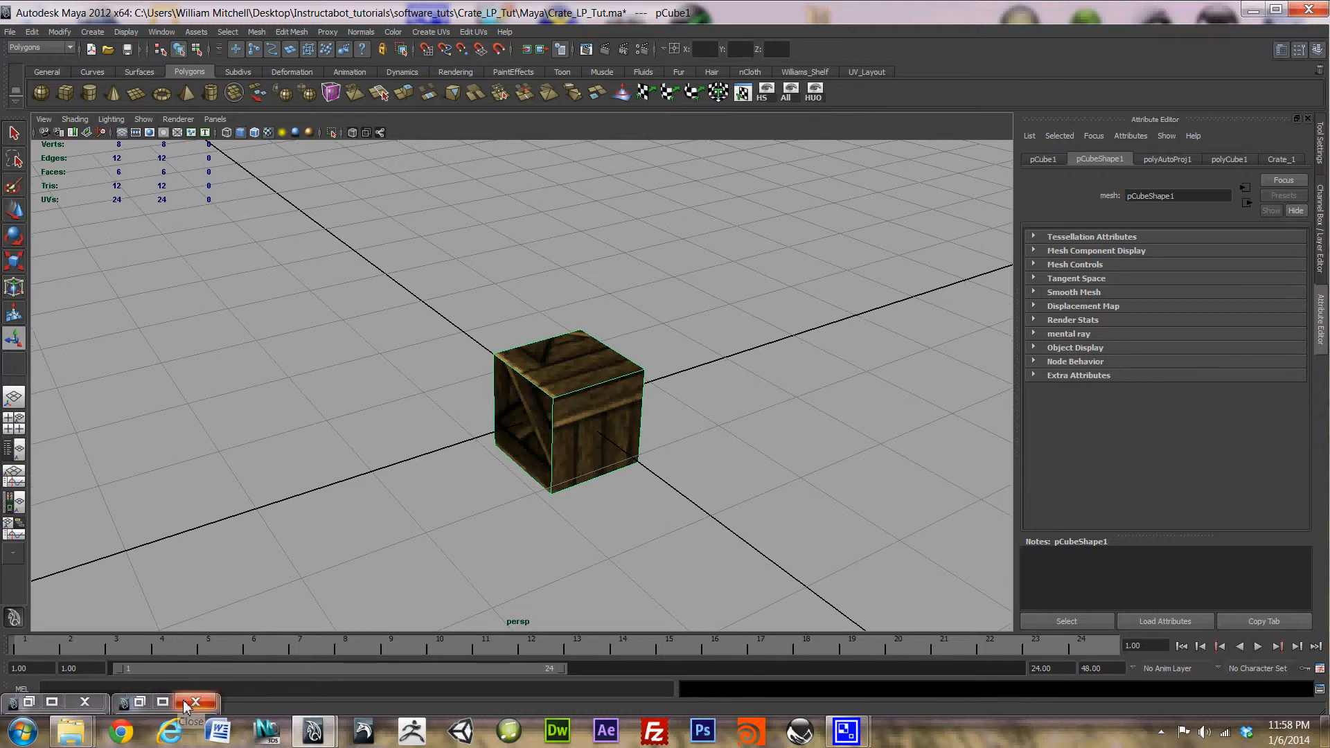
# - Restore the Hypershade and the UV Texture Editor, and examine how the cube's UV shells line up with the crate texture
pyautogui.click(140, 704)
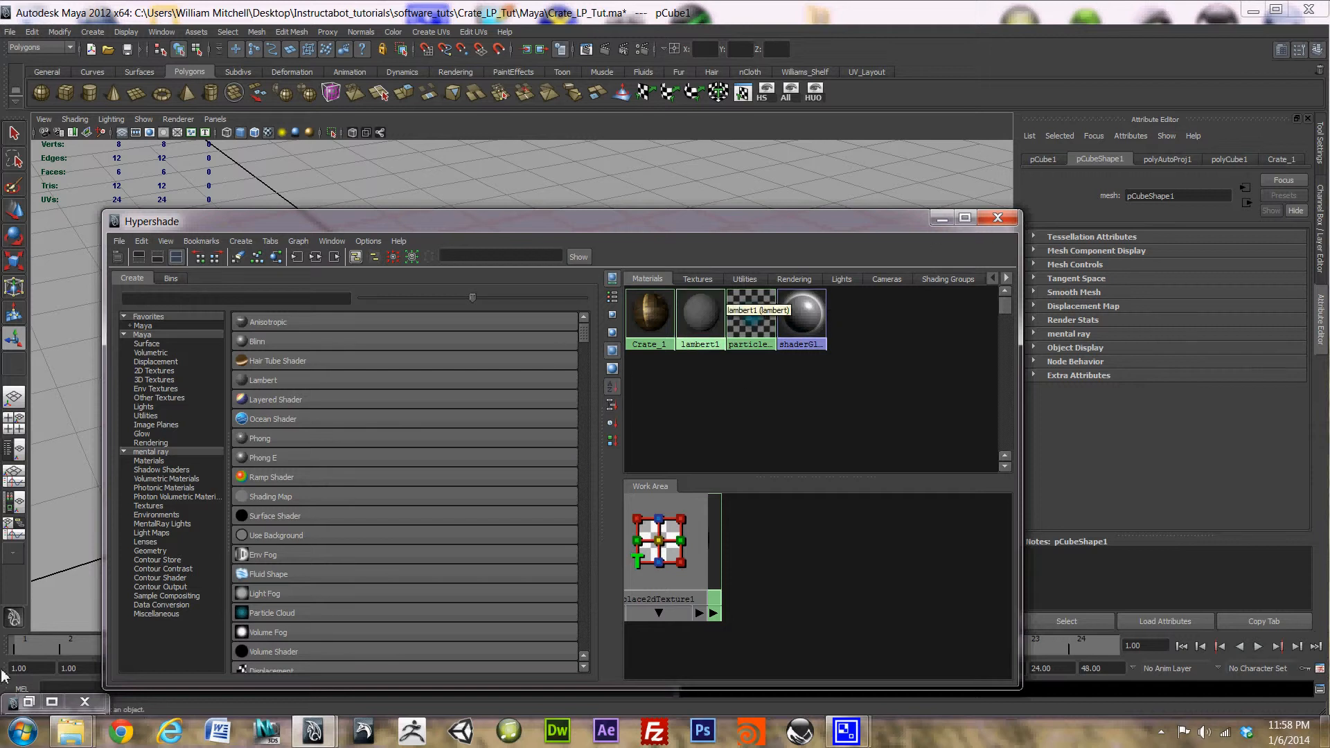
pyautogui.click(29, 702)
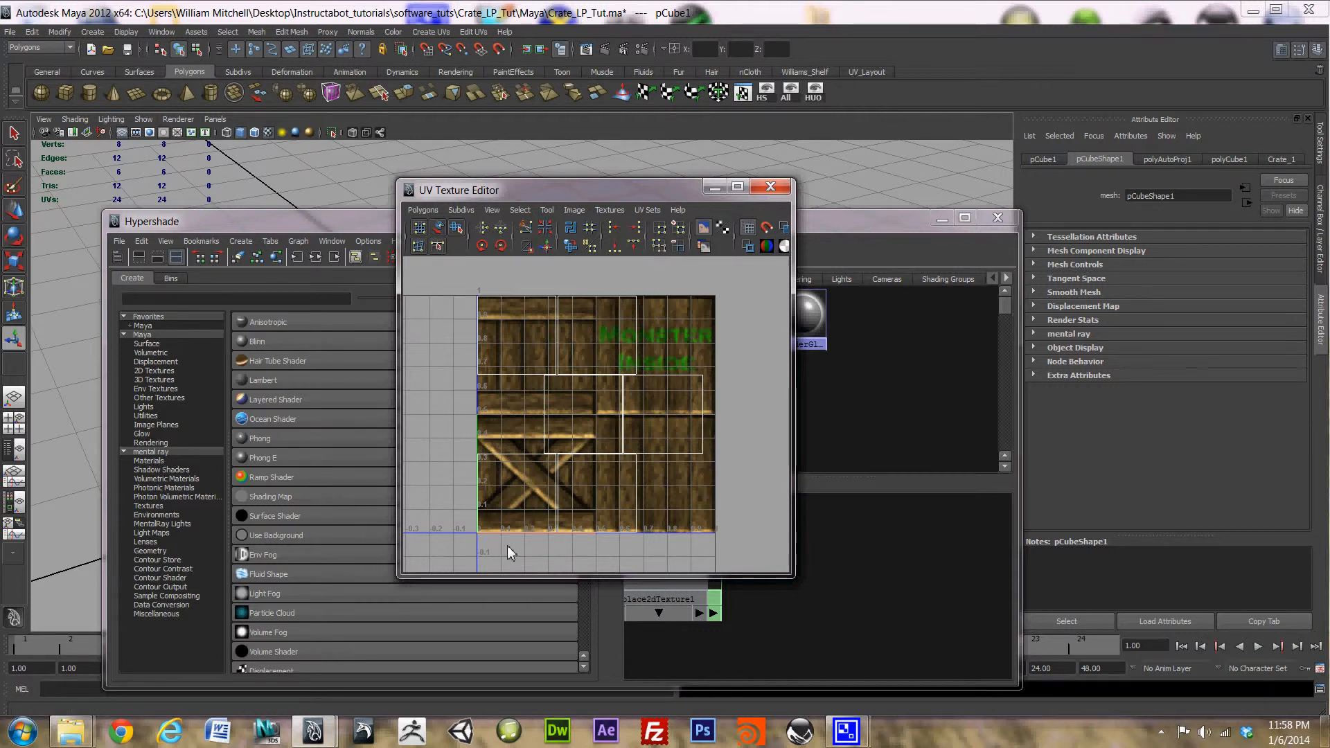
pyautogui.scroll(4, 670, 531)
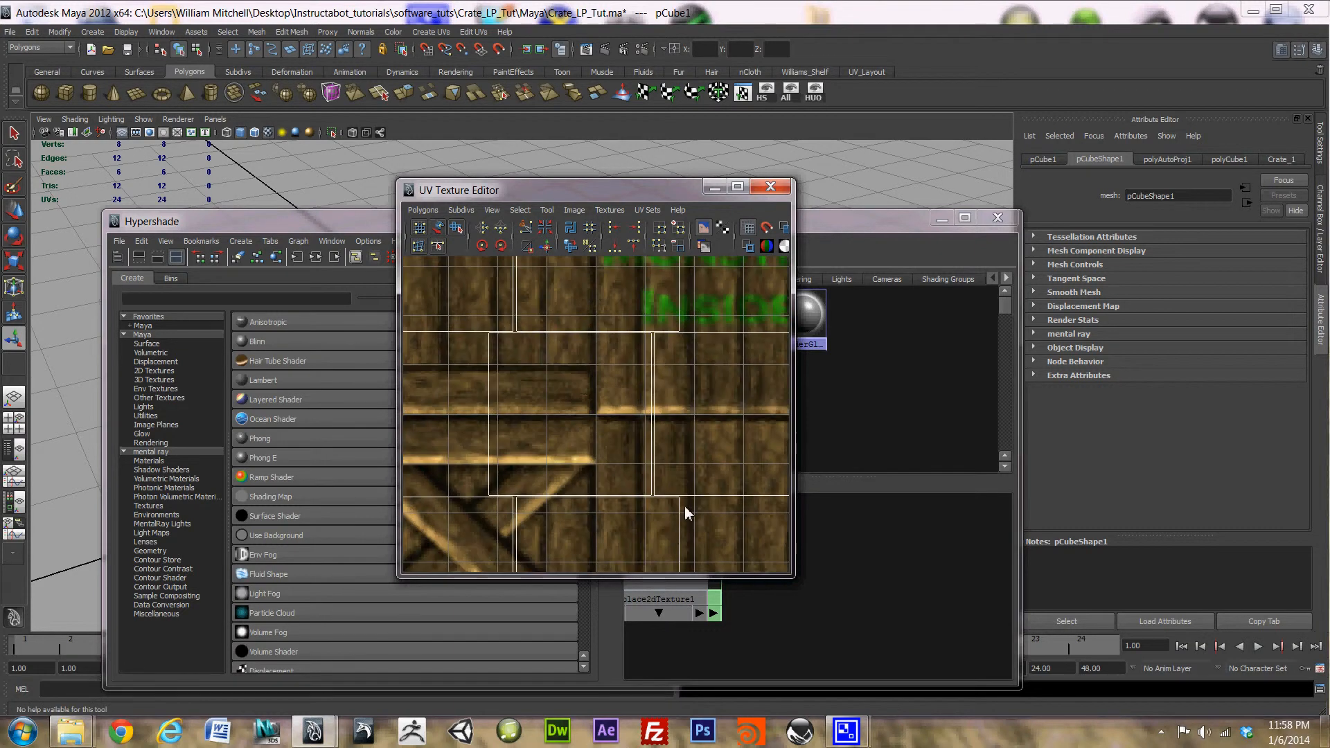
pyautogui.scroll(-3, 776, 527)
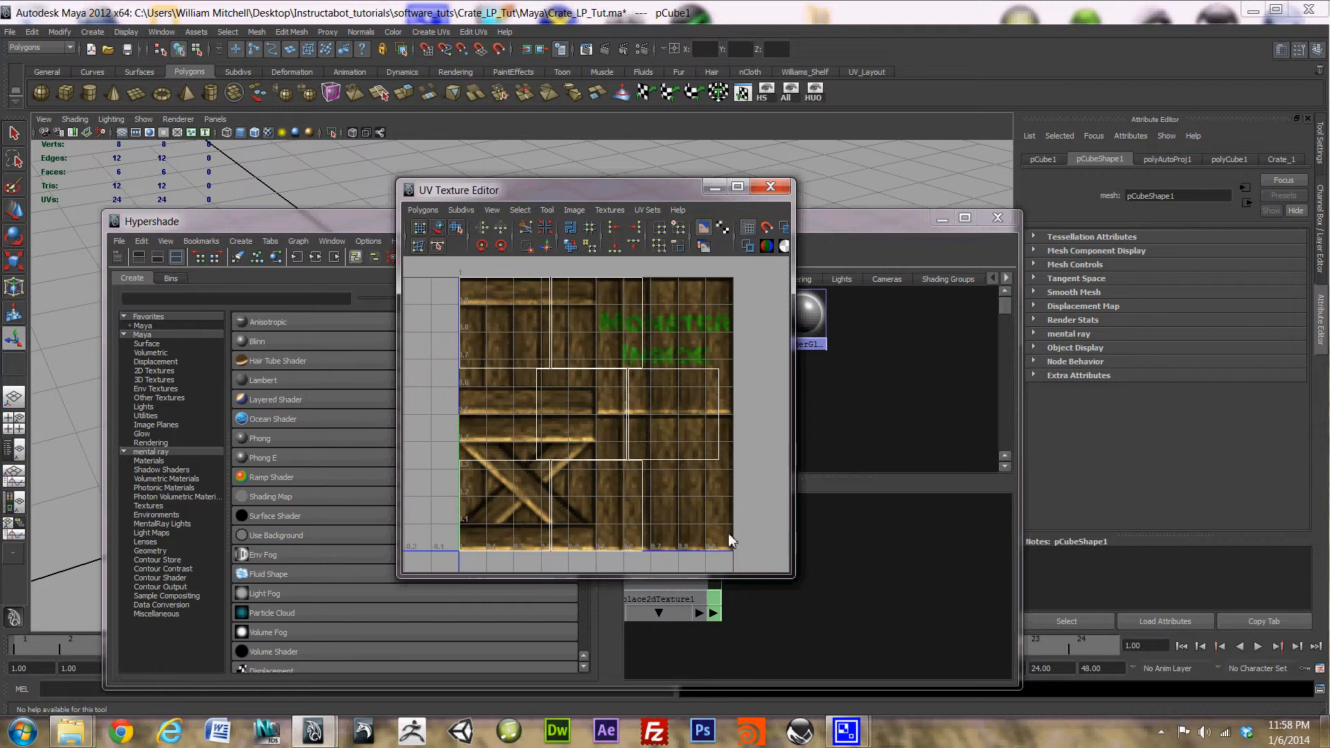
pyautogui.scroll(3, 734, 485)
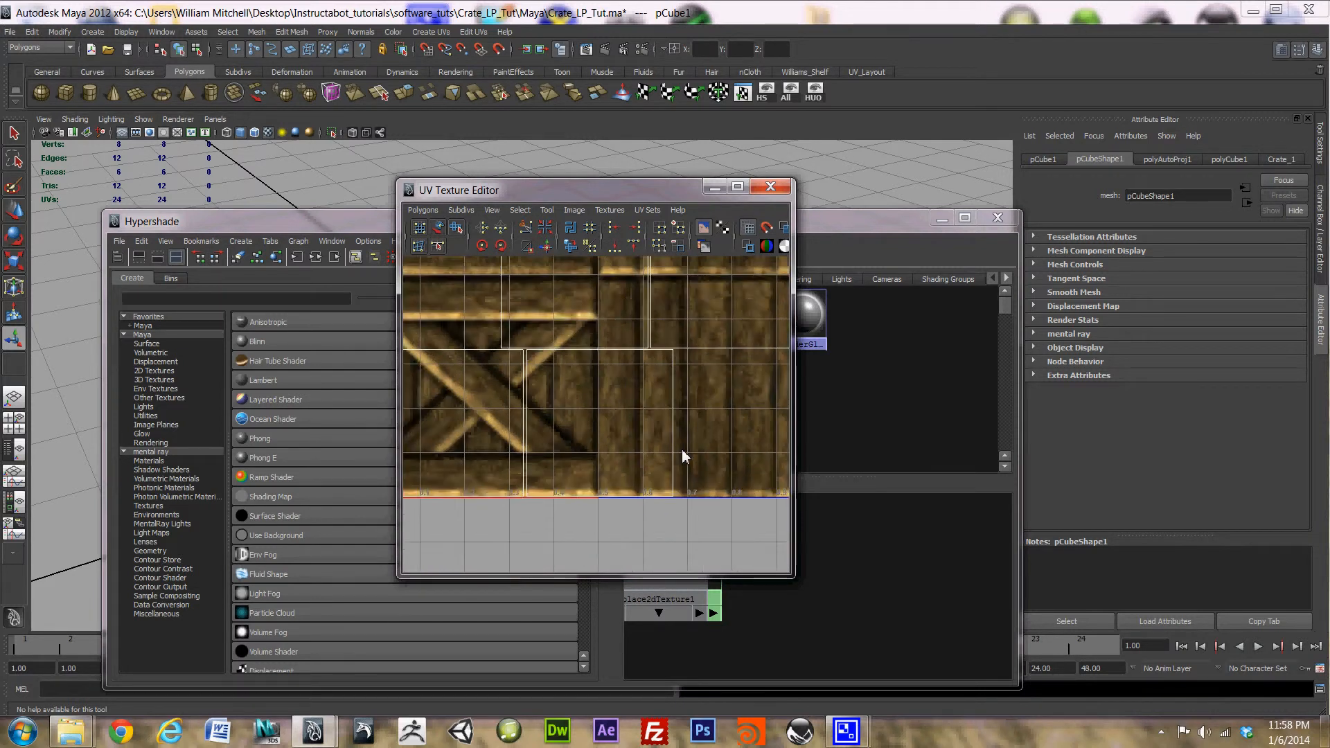
pyautogui.scroll(3, 725, 451)
pyautogui.scroll(-1, 721, 454)
pyautogui.scroll(-1, 454, 528)
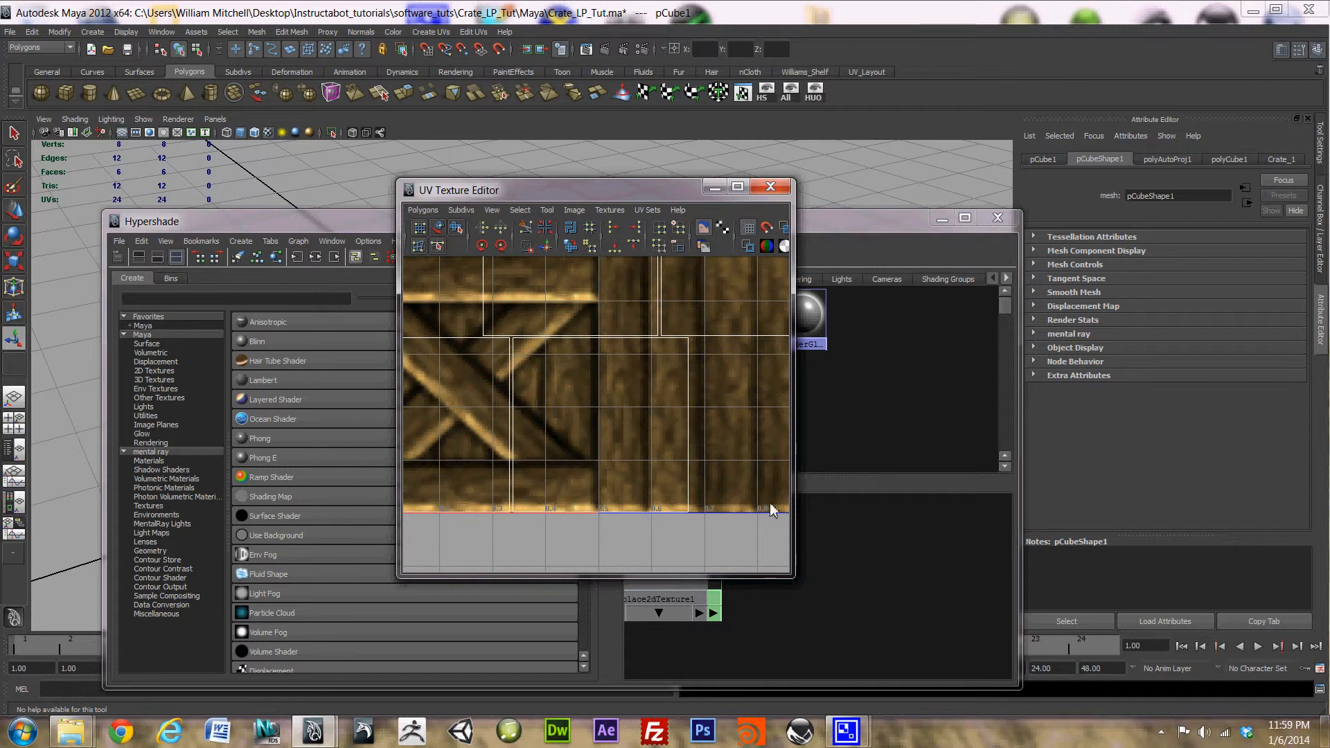
# - Examine the corners and edges of the crate texture against the cube's UV shells in the UV Texture Editor
pyautogui.keyDown('alt'); pyautogui.moveTo(746, 478); pyautogui.dragTo(564, 490, button='middle'); pyautogui.keyUp('alt')
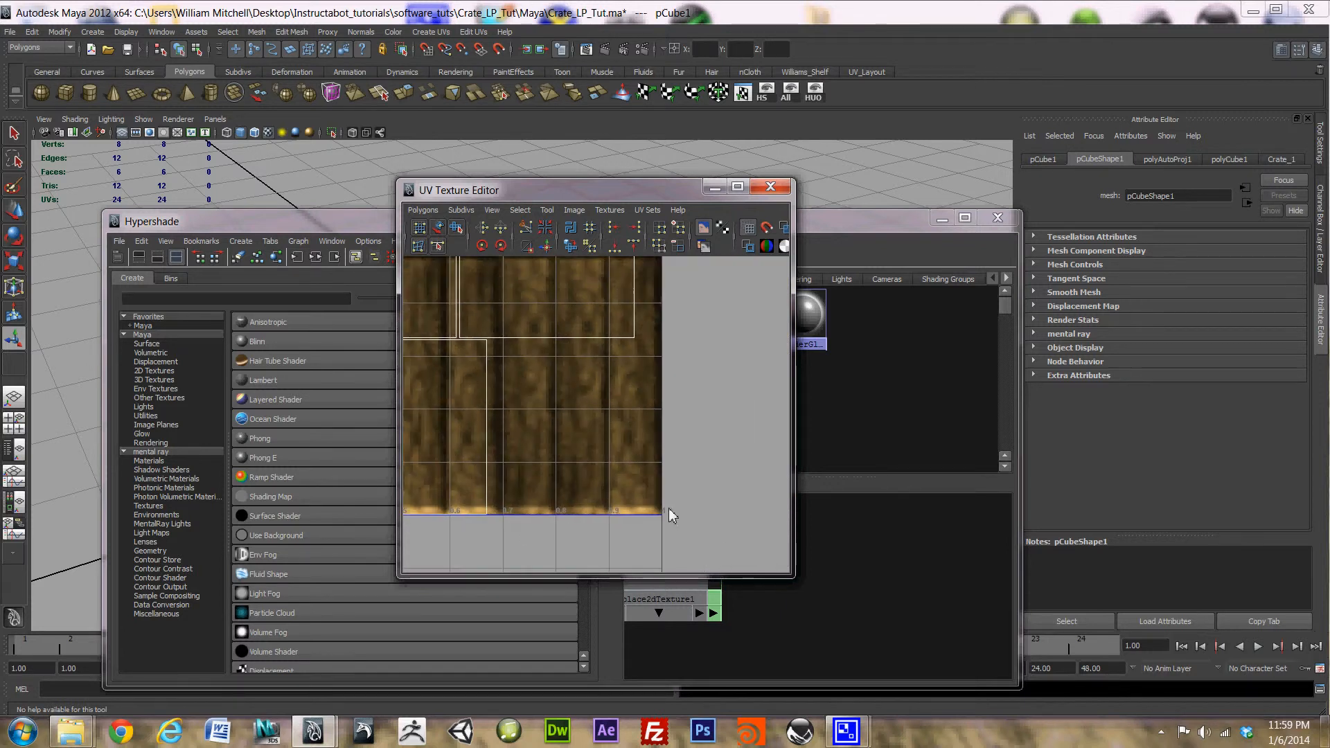
pyautogui.keyDown('alt'); pyautogui.moveTo(720, 354); pyautogui.dragTo(686, 404, button='middle'); pyautogui.keyUp('alt')
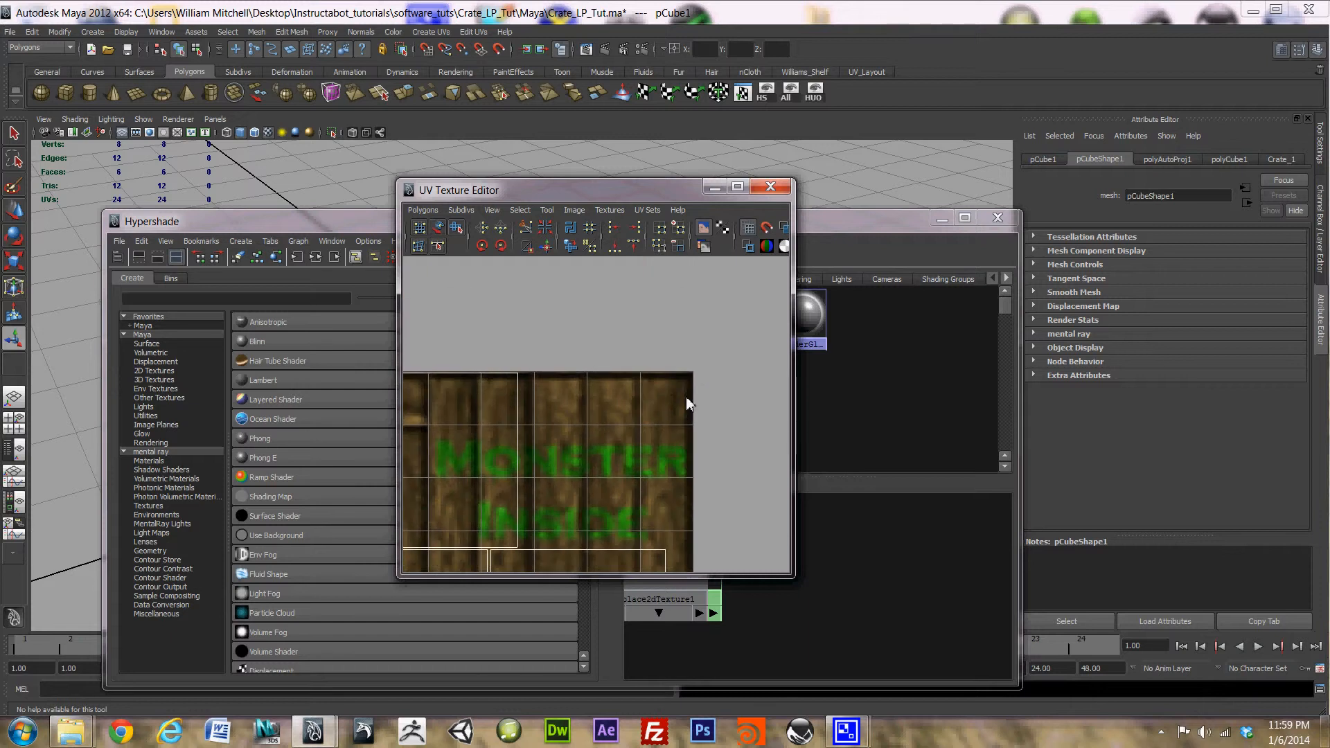
pyautogui.keyDown('alt'); pyautogui.moveTo(497, 354); pyautogui.dragTo(794, 340, button='middle'); pyautogui.keyUp('alt')
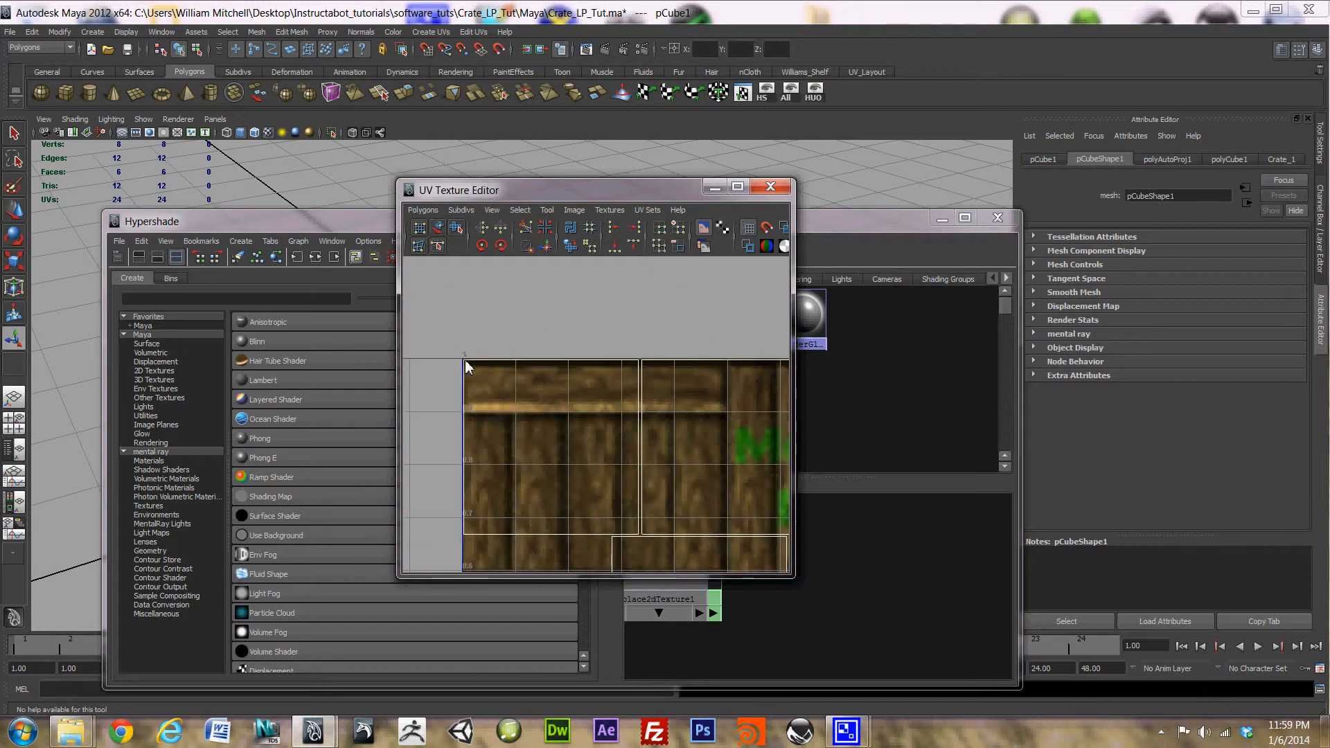
pyautogui.keyDown('alt'); pyautogui.moveTo(613, 552); pyautogui.dragTo(611, 373, button='middle'); pyautogui.keyUp('alt')
pyautogui.scroll(-6, 588, 484)
pyautogui.scroll(6, 580, 429)
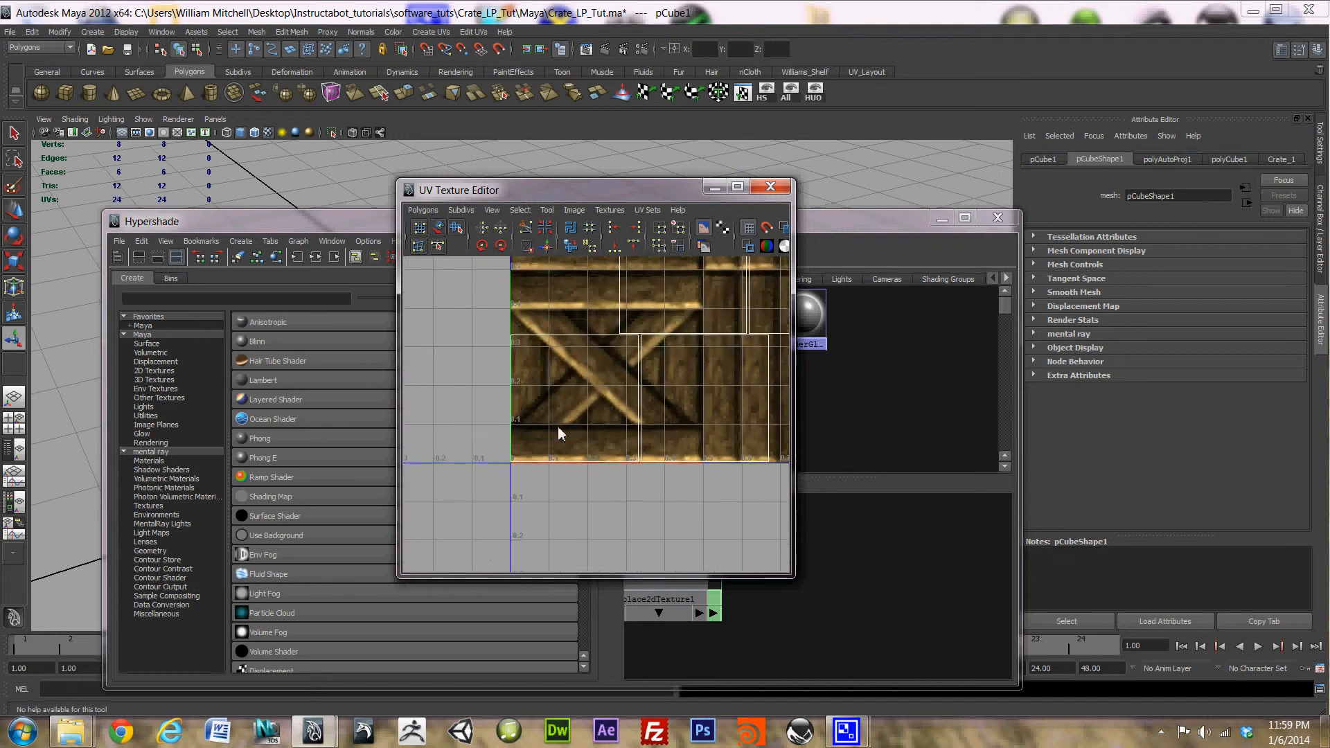
pyautogui.keyDown('alt'); pyautogui.moveTo(606, 424); pyautogui.dragTo(544, 477, button='middle'); pyautogui.keyUp('alt')
pyautogui.keyDown('alt'); pyautogui.moveTo(697, 414); pyautogui.dragTo(624, 434, button='middle'); pyautogui.keyUp('alt')
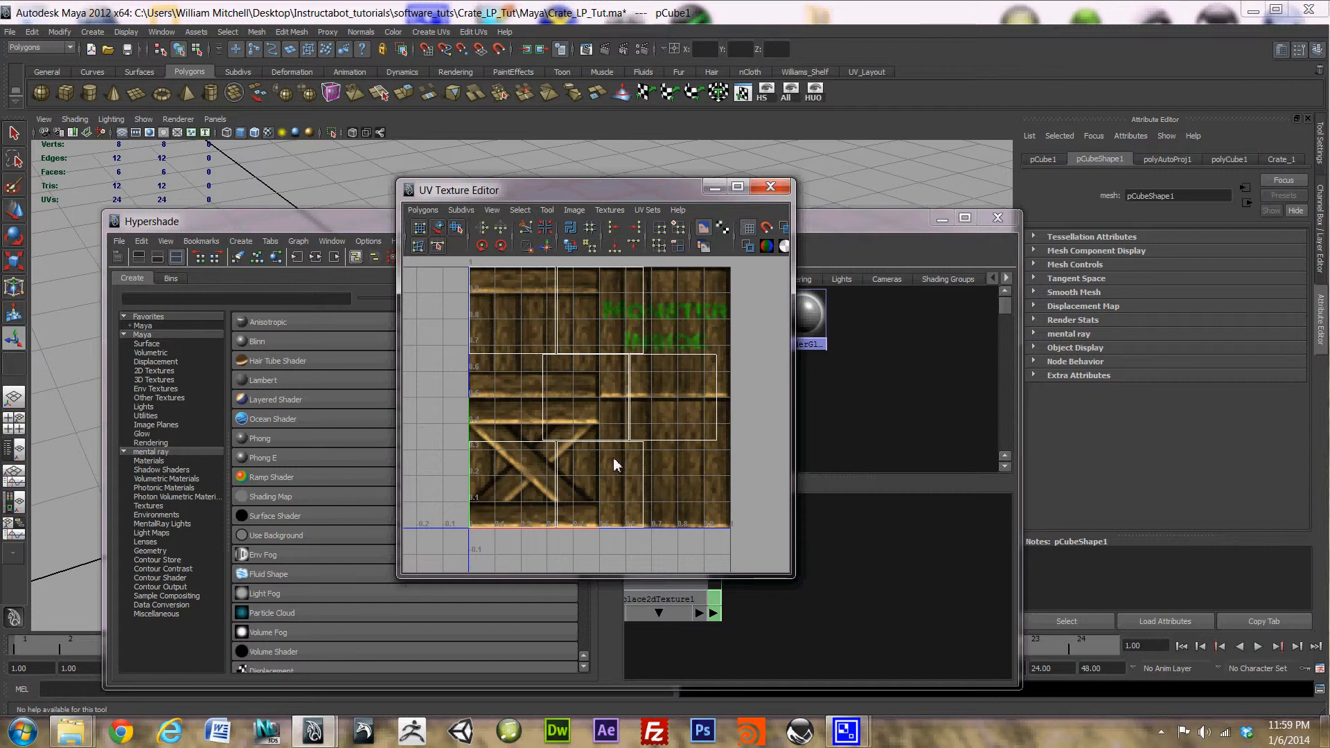
# - Minimise the Hypershade and move the UV Texture Editor aside so the textured cube can be viewed beside it
pyautogui.click(942, 219)
pyautogui.moveTo(657, 188); pyautogui.dragTo(1080, 50)
pyautogui.scroll(5, 666, 392)
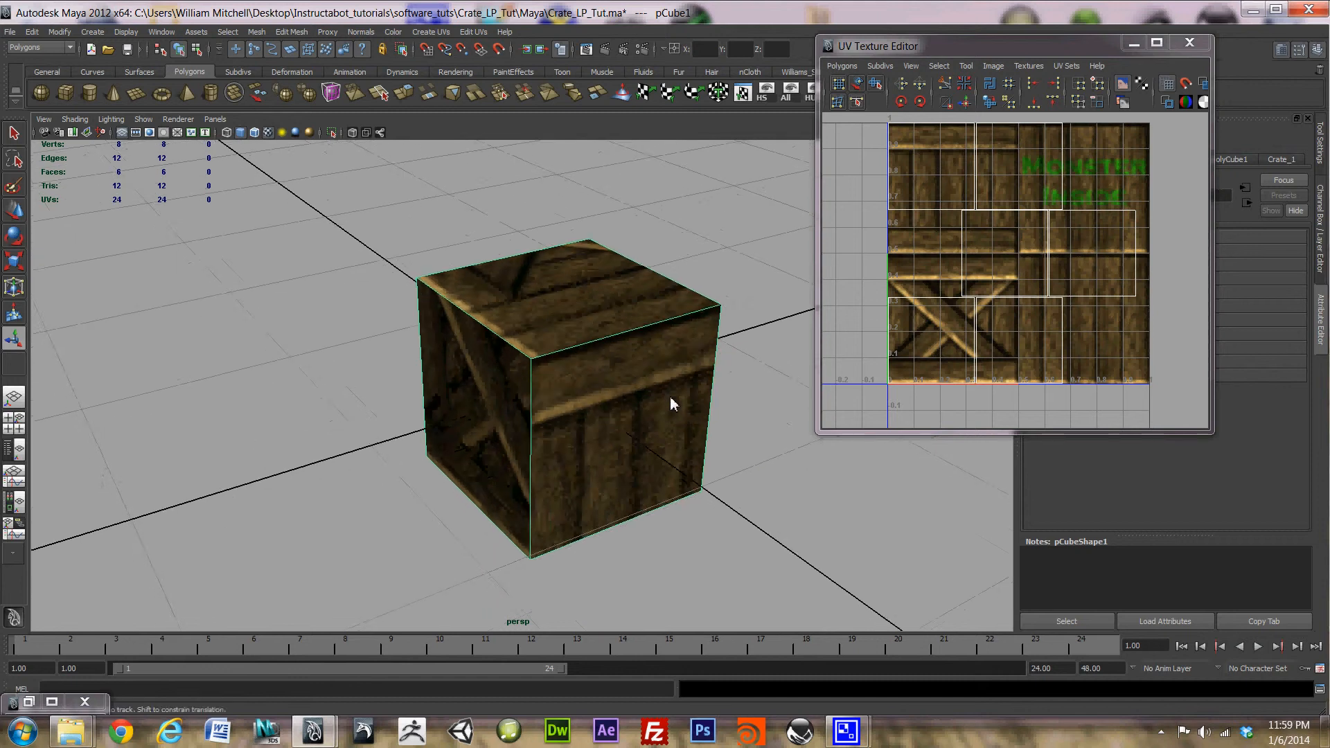
pyautogui.moveTo(671, 396)
pyautogui.keyDown('alt'); pyautogui.mouseDown()
pyautogui.moveTo(555, 421)
pyautogui.moveTo(496, 404)
pyautogui.moveTo(671, 400)
pyautogui.moveTo(734, 381)
pyautogui.moveTo(683, 409)
pyautogui.moveTo(630, 406)
pyautogui.moveTo(656, 417)
pyautogui.mouseUp(); pyautogui.keyUp('alt')
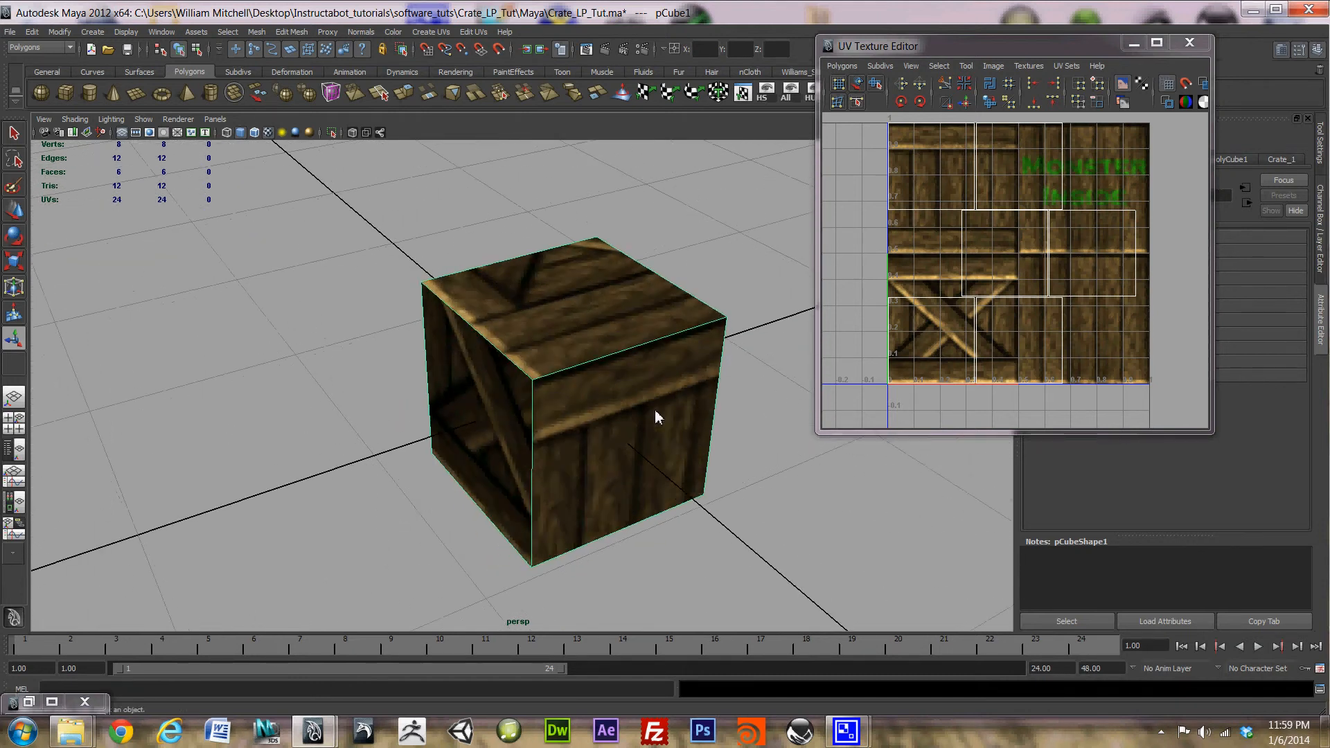
# - Switch the cube to UV component mode and select the entire UV shell at the texture's upper-left corner
pyautogui.rightClick(644, 410)
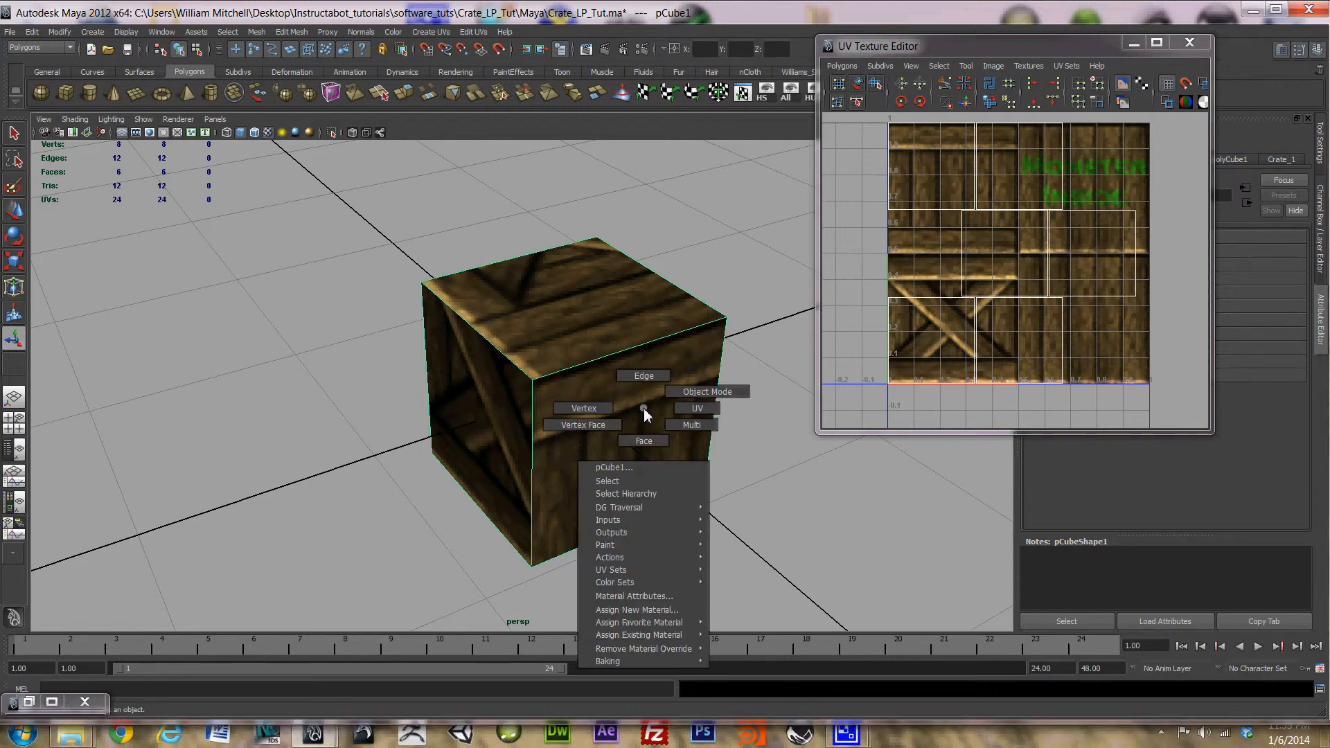
pyautogui.click(698, 409)
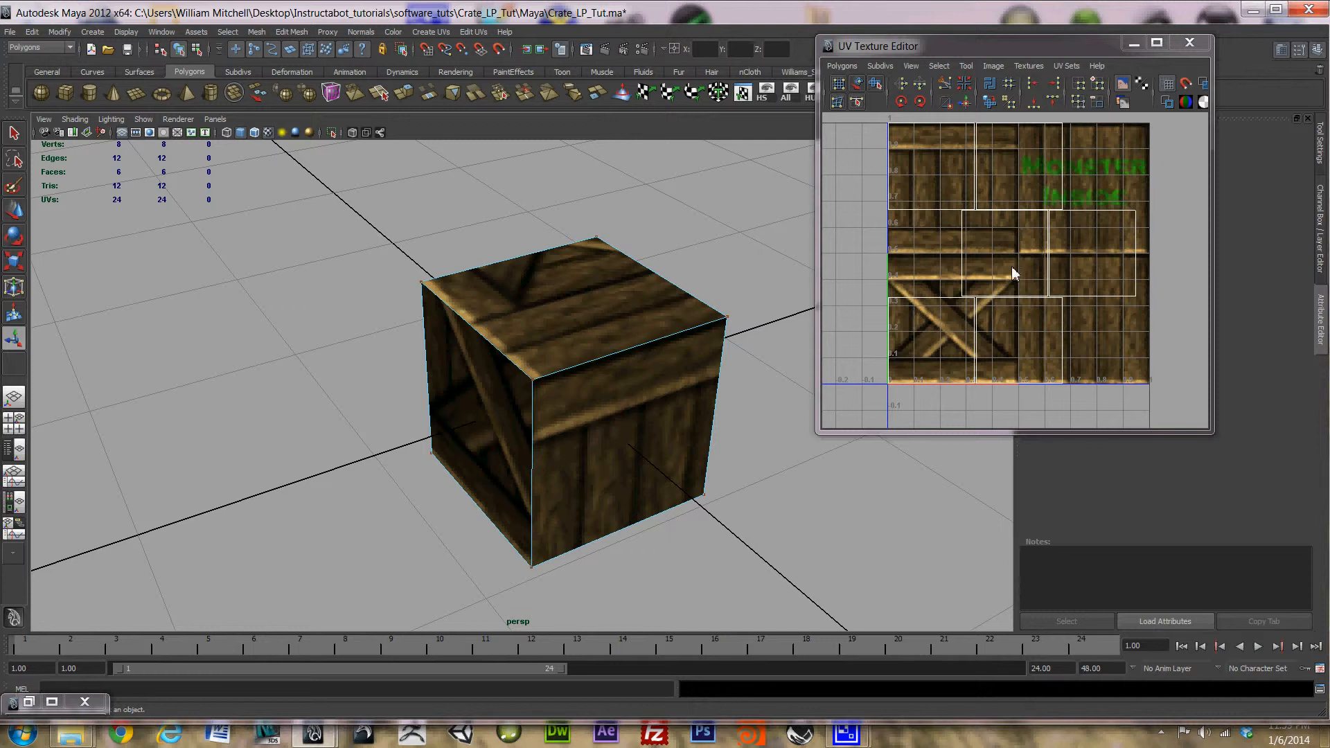
pyautogui.click(968, 219)
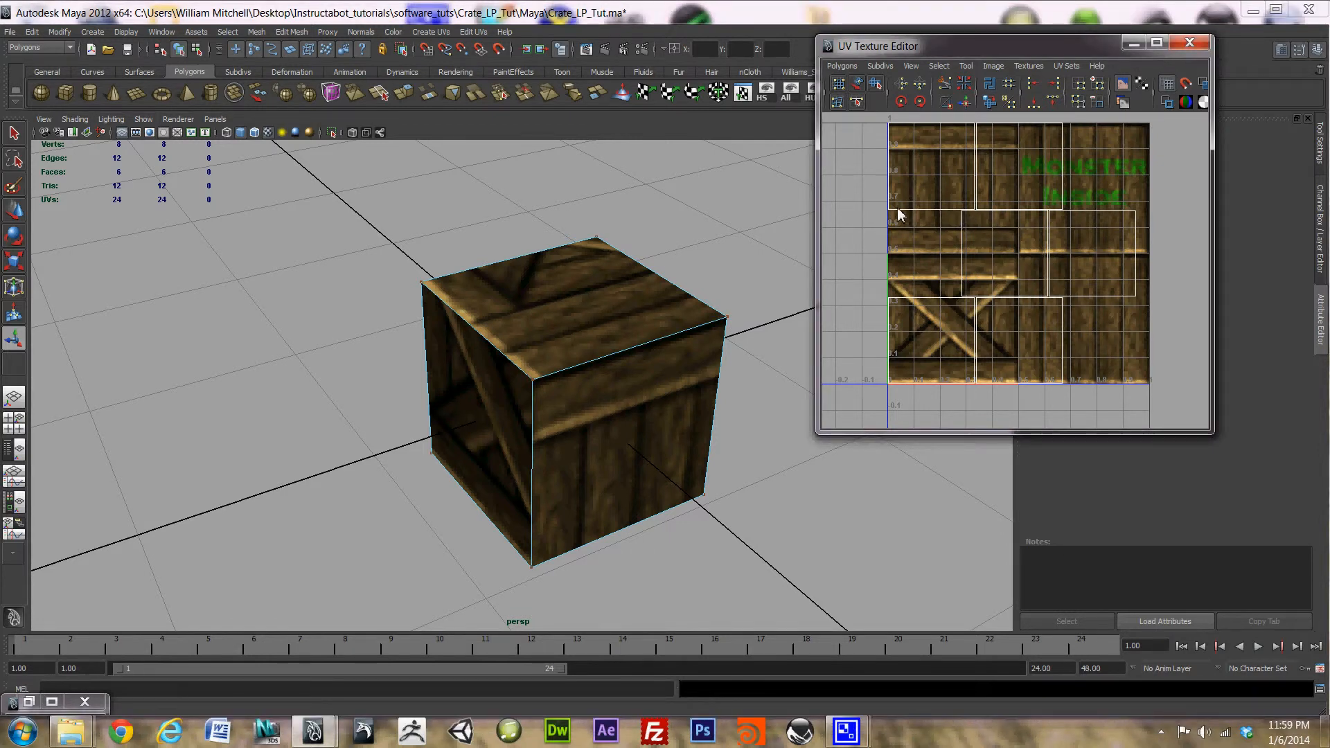
pyautogui.moveTo(854, 252); pyautogui.dragTo(851, 253)
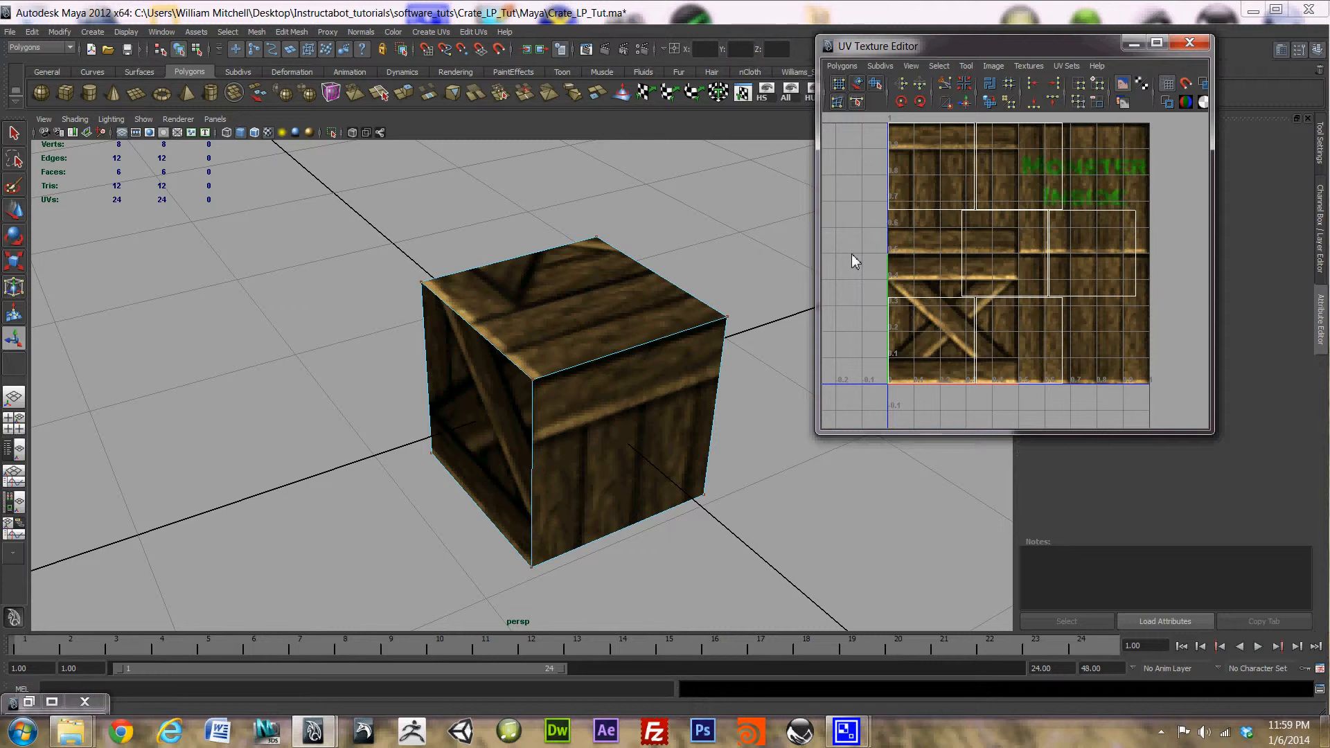
pyautogui.rightClick(891, 197)
pyautogui.moveTo(892, 202); pyautogui.dragTo(924, 198, button='right')
pyautogui.moveTo(925, 201); pyautogui.dragTo(879, 249)
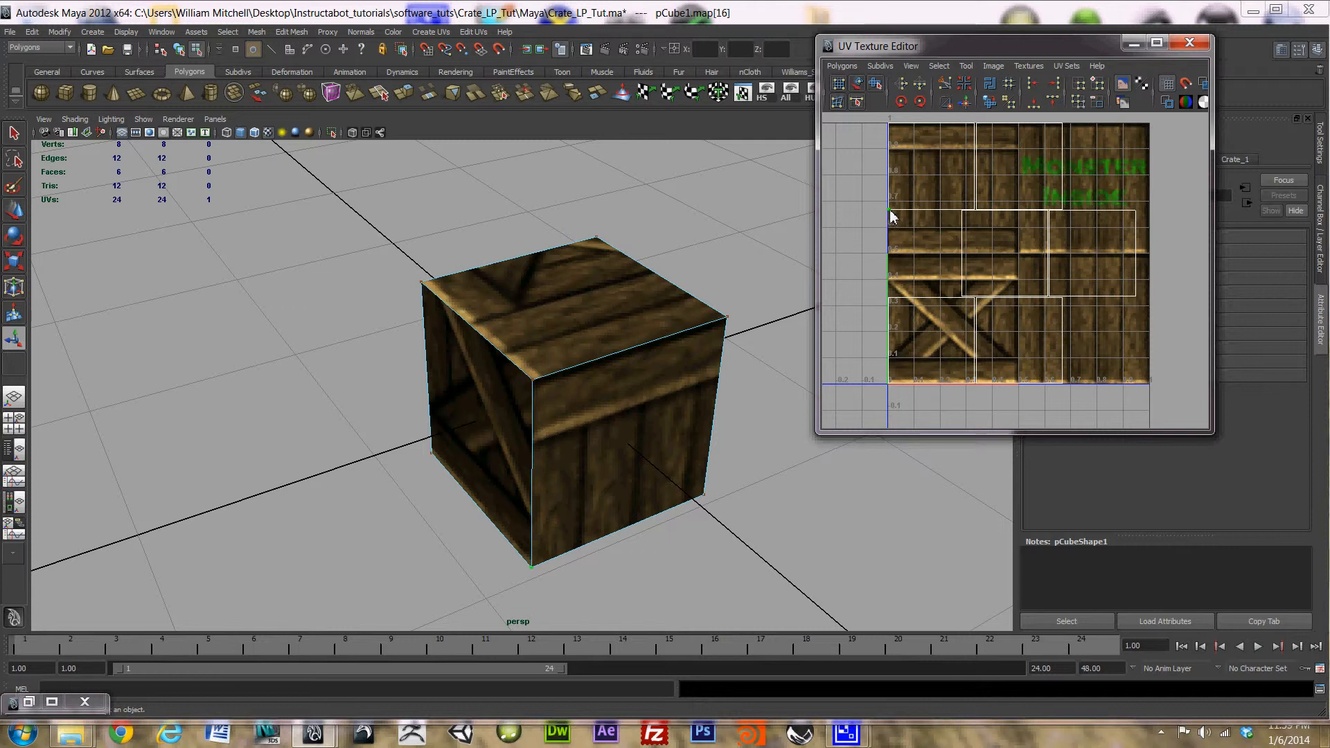
pyautogui.click(946, 66)
pyautogui.click(966, 118)
pyautogui.scroll(3, 941, 263)
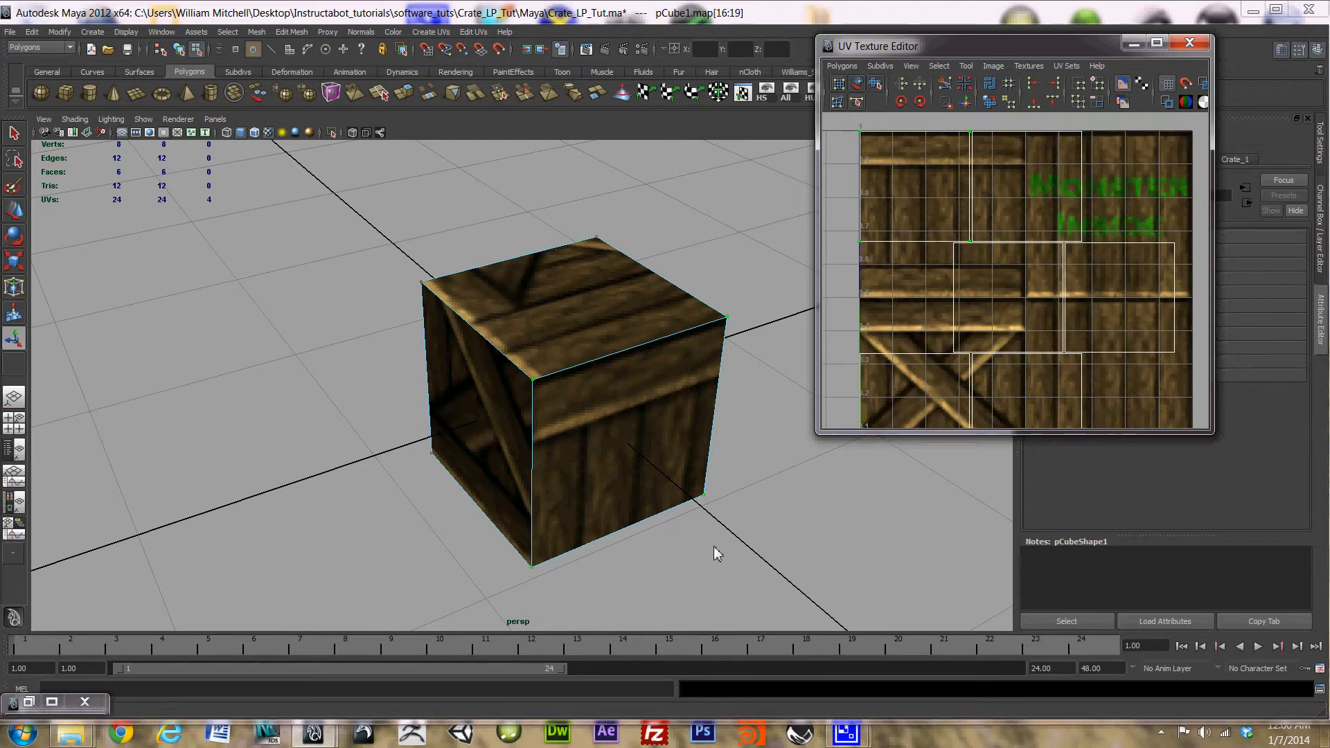
# - Examine the cube face that the selected shell covers and compare it with that shell's area of the crate texture
pyautogui.keyDown('alt'); pyautogui.moveTo(717, 554); pyautogui.dragTo(580, 466); pyautogui.keyUp('alt')
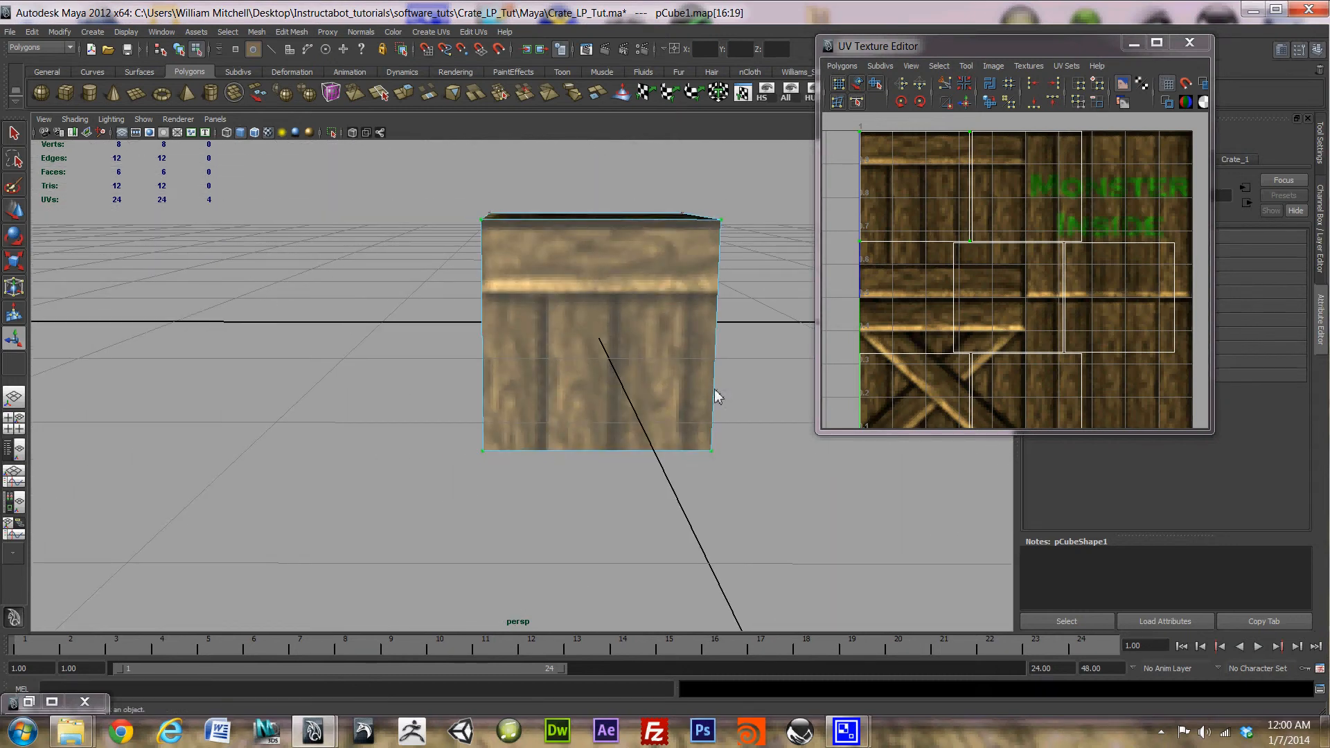
pyautogui.keyDown('alt'); pyautogui.moveTo(471, 471); pyautogui.dragTo(708, 376); pyautogui.keyUp('alt')
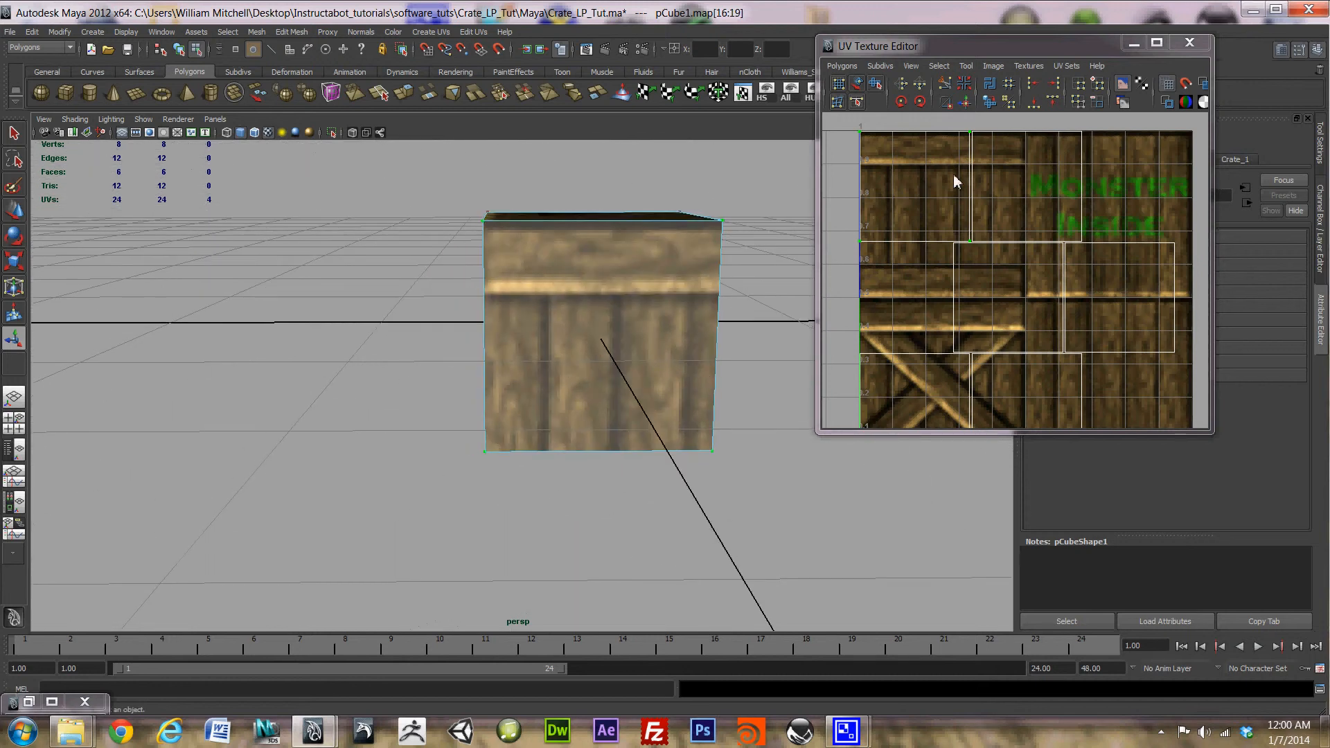
pyautogui.keyDown('alt'); pyautogui.moveTo(955, 181); pyautogui.dragTo(969, 293, button='middle'); pyautogui.keyUp('alt')
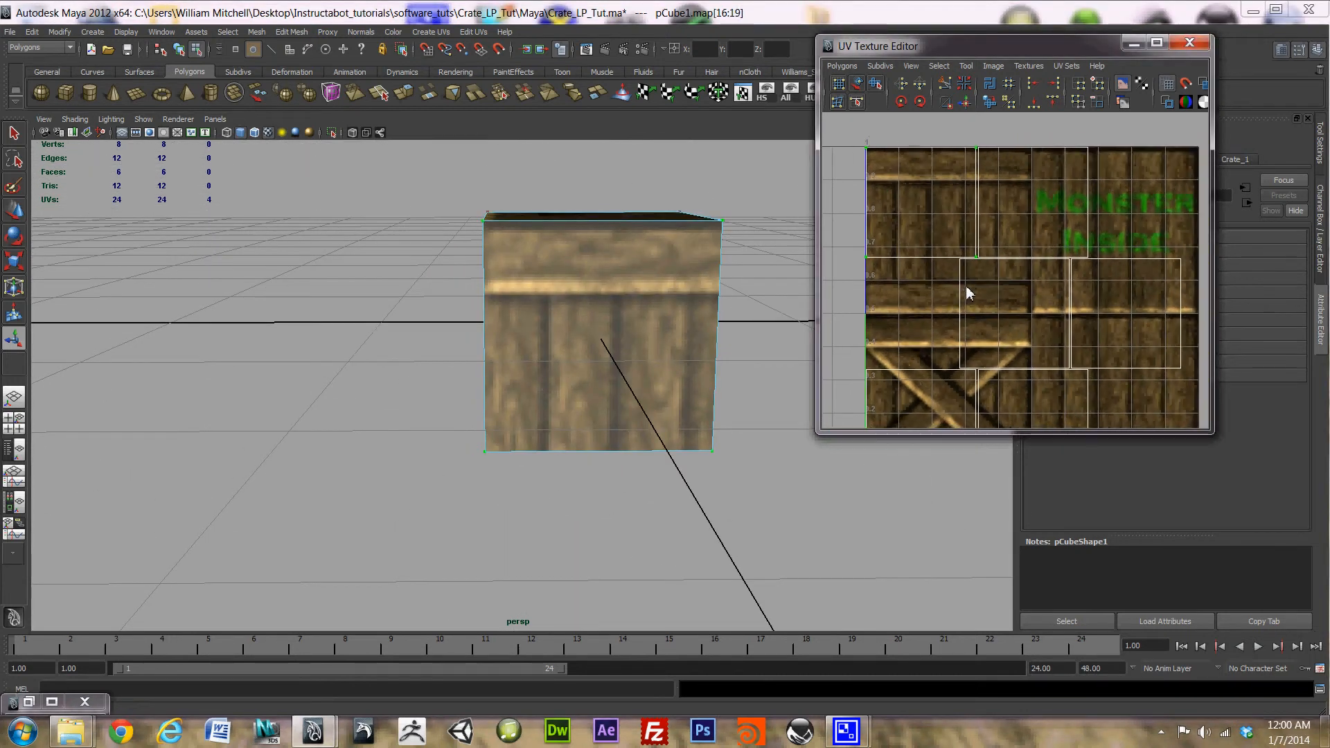
pyautogui.scroll(-4, 969, 288)
pyautogui.scroll(5, 1042, 275)
pyautogui.keyDown('alt'); pyautogui.moveTo(1067, 262); pyautogui.dragTo(1101, 297, button='middle'); pyautogui.keyUp('alt')
pyautogui.scroll(-2, 1008, 306)
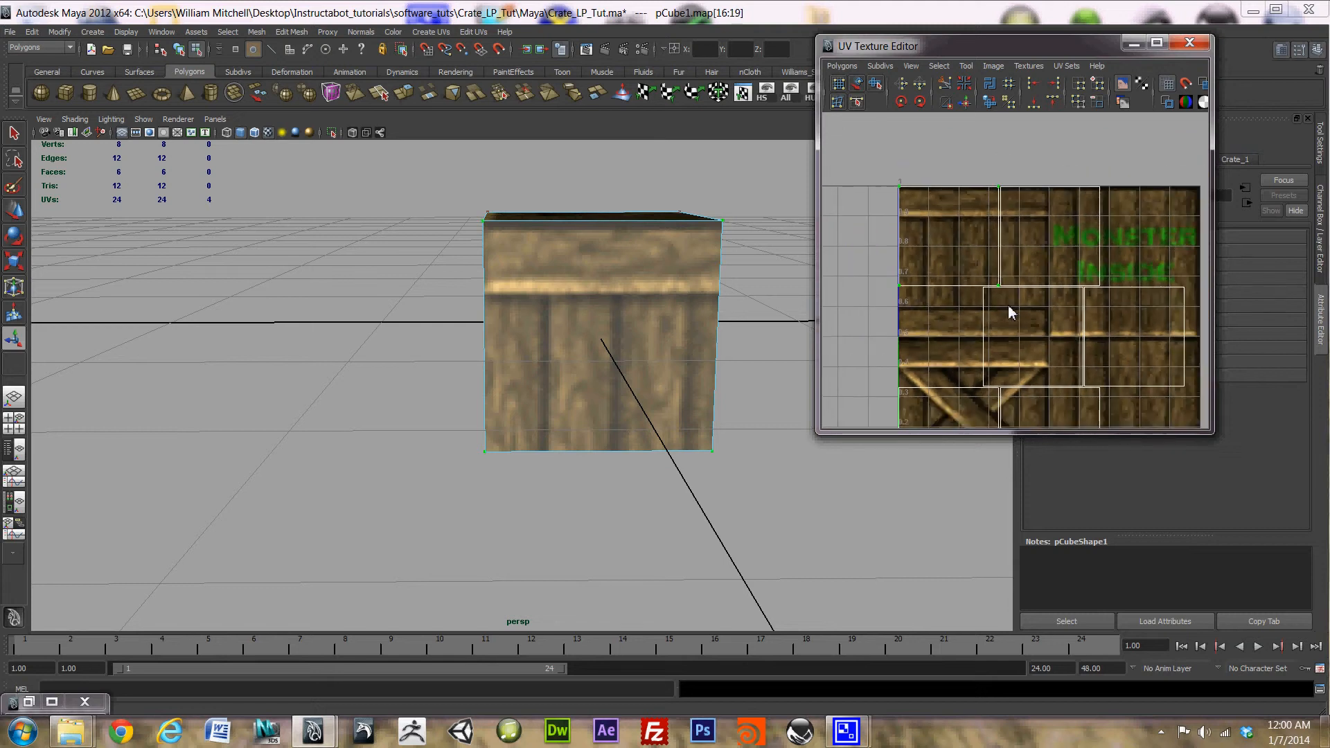
pyautogui.scroll(-2, 1008, 305)
pyautogui.keyDown('alt'); pyautogui.moveTo(1009, 281); pyautogui.dragTo(981, 285, button='middle'); pyautogui.keyUp('alt')
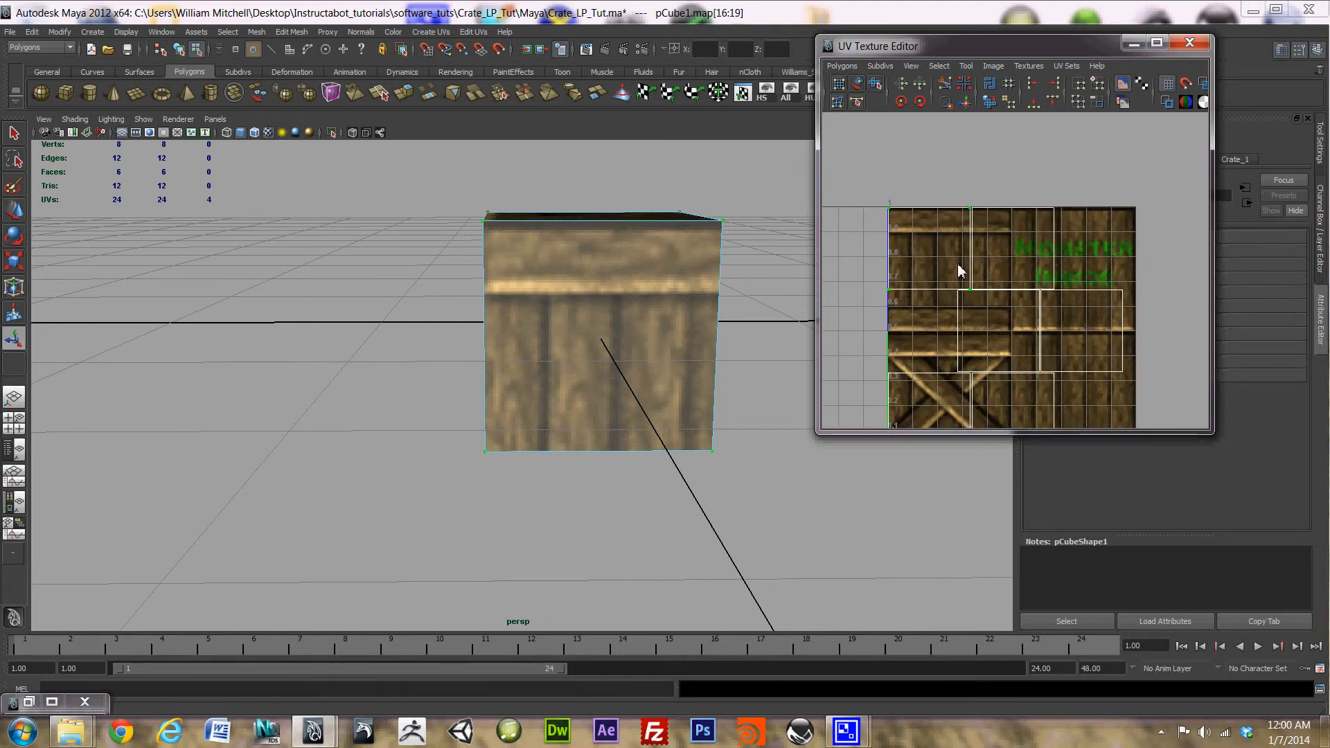
# - Move the selected shell and the other top-row UV shell off the texture into the empty space above it
pyautogui.press('w')
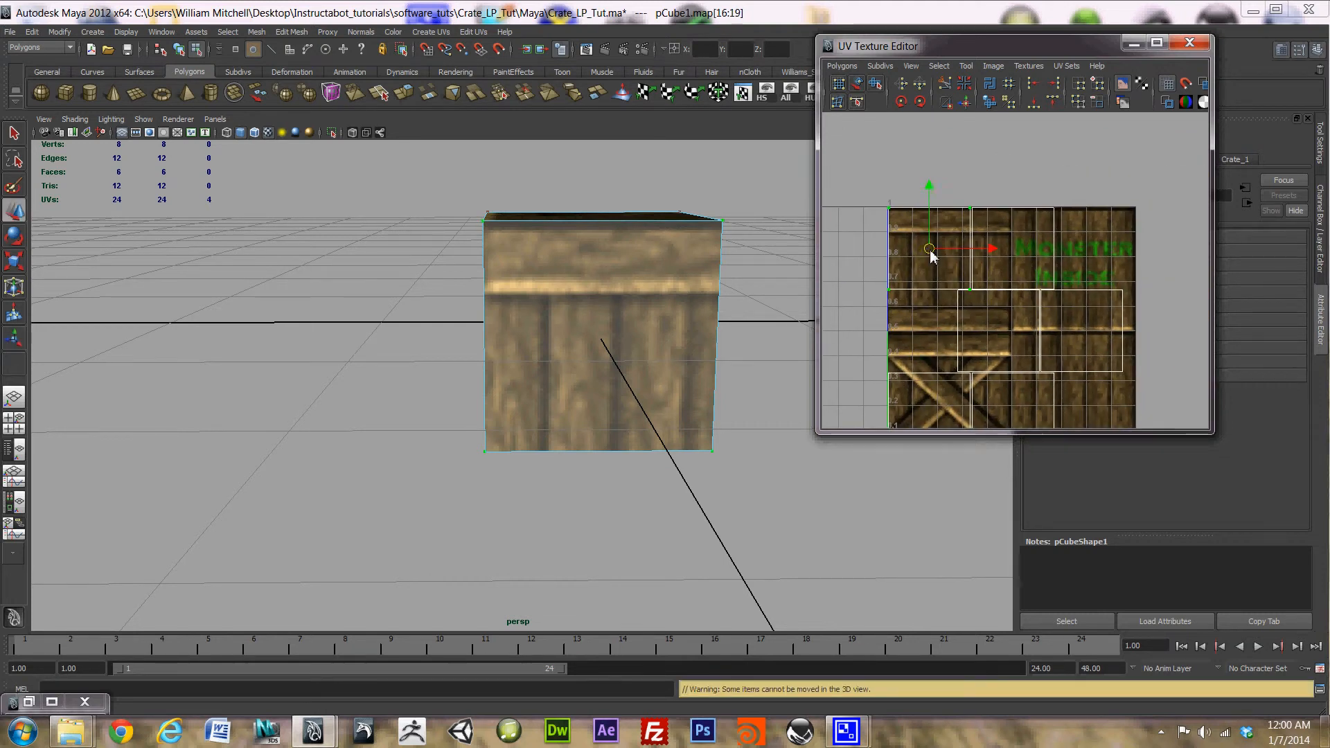
pyautogui.moveTo(930, 257); pyautogui.dragTo(1095, 151)
pyautogui.keyDown('alt'); pyautogui.moveTo(1123, 273); pyautogui.dragTo(1045, 285, button='middle'); pyautogui.keyUp('alt')
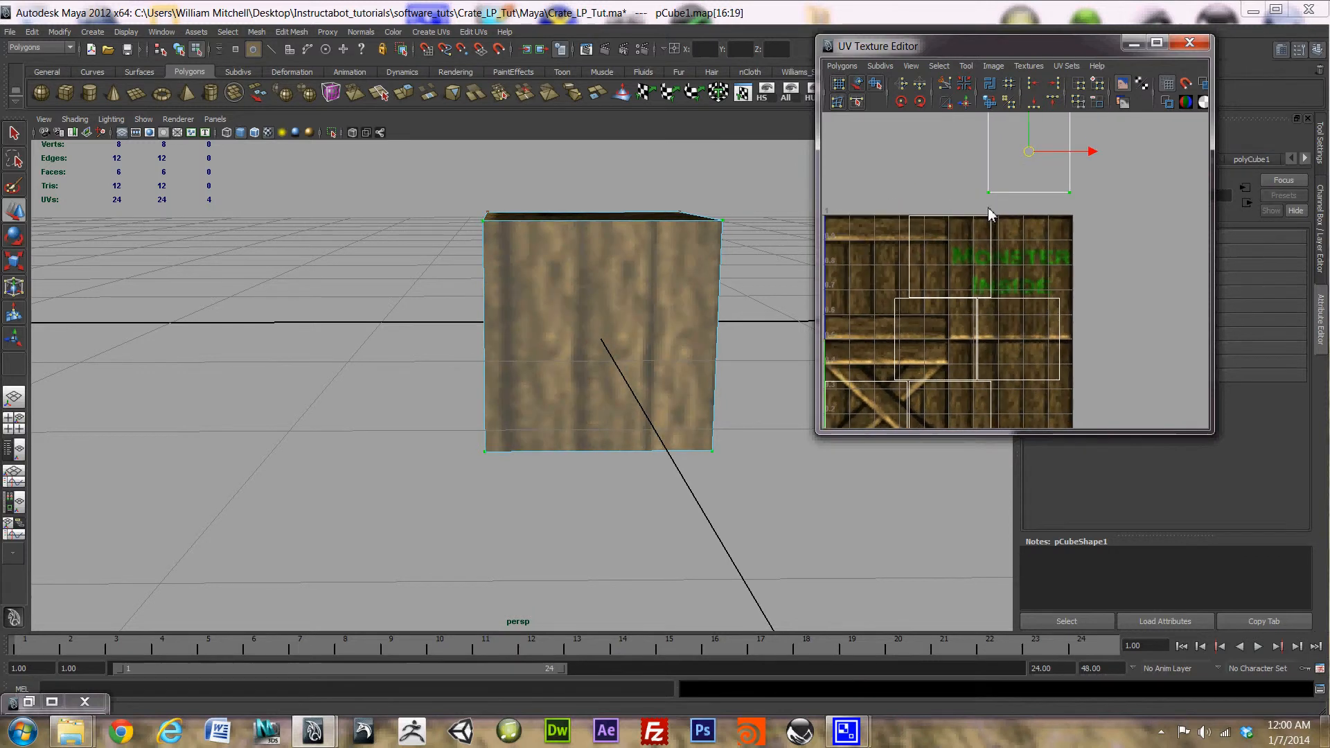
pyautogui.moveTo(973, 233); pyautogui.dragTo(971, 237)
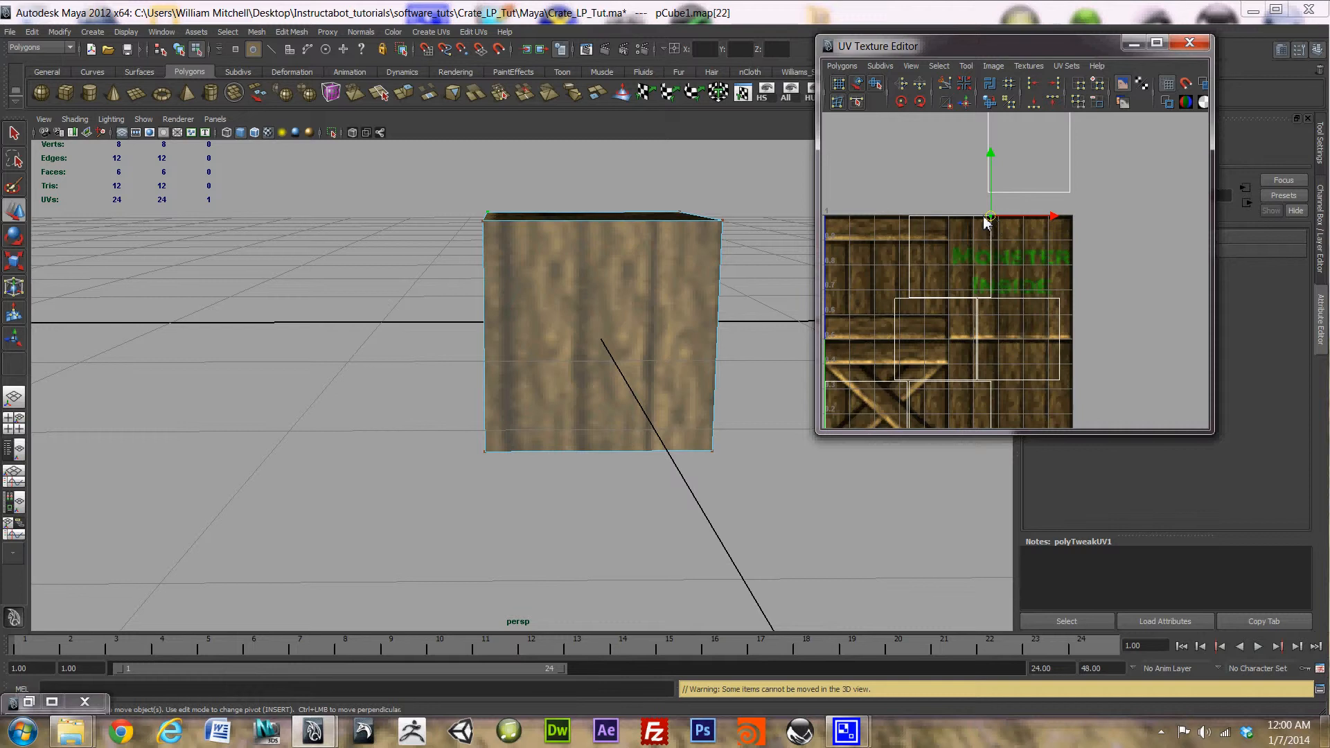
pyautogui.click(939, 66)
pyautogui.click(974, 124)
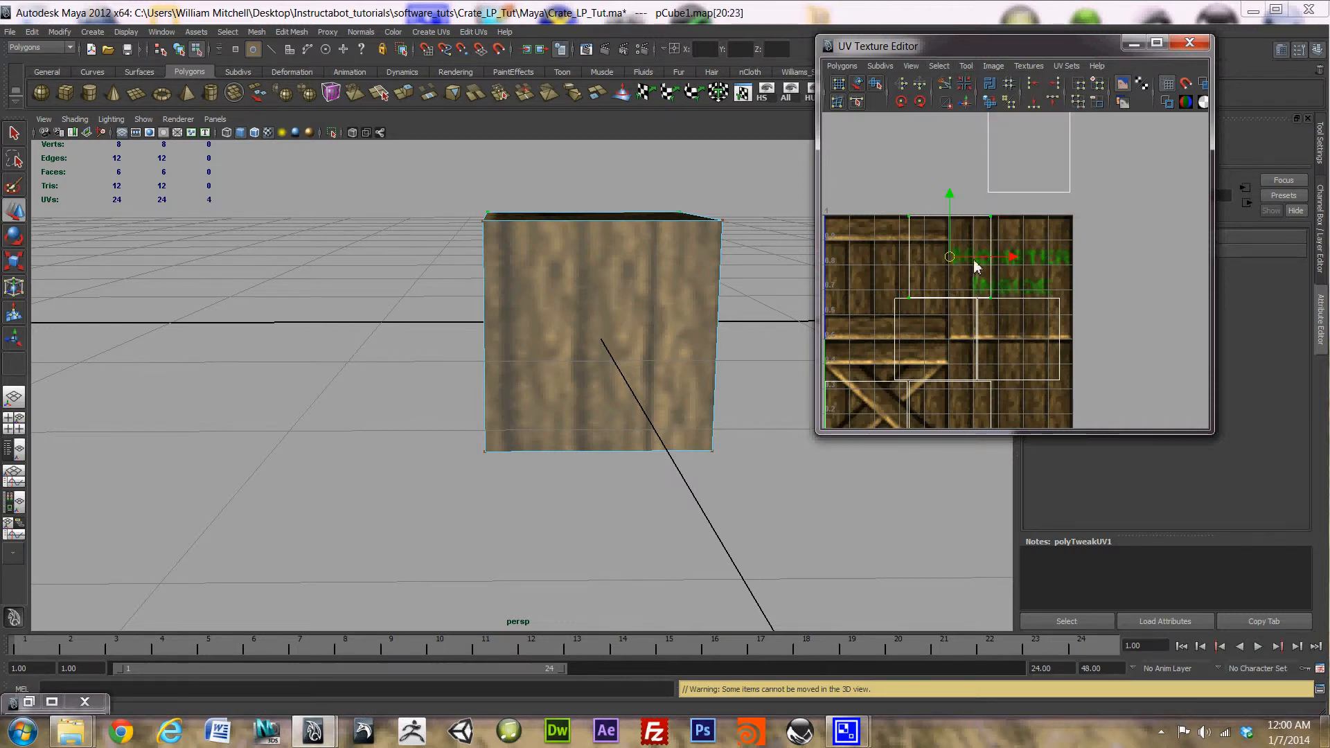
pyautogui.moveTo(950, 257); pyautogui.dragTo(926, 164)
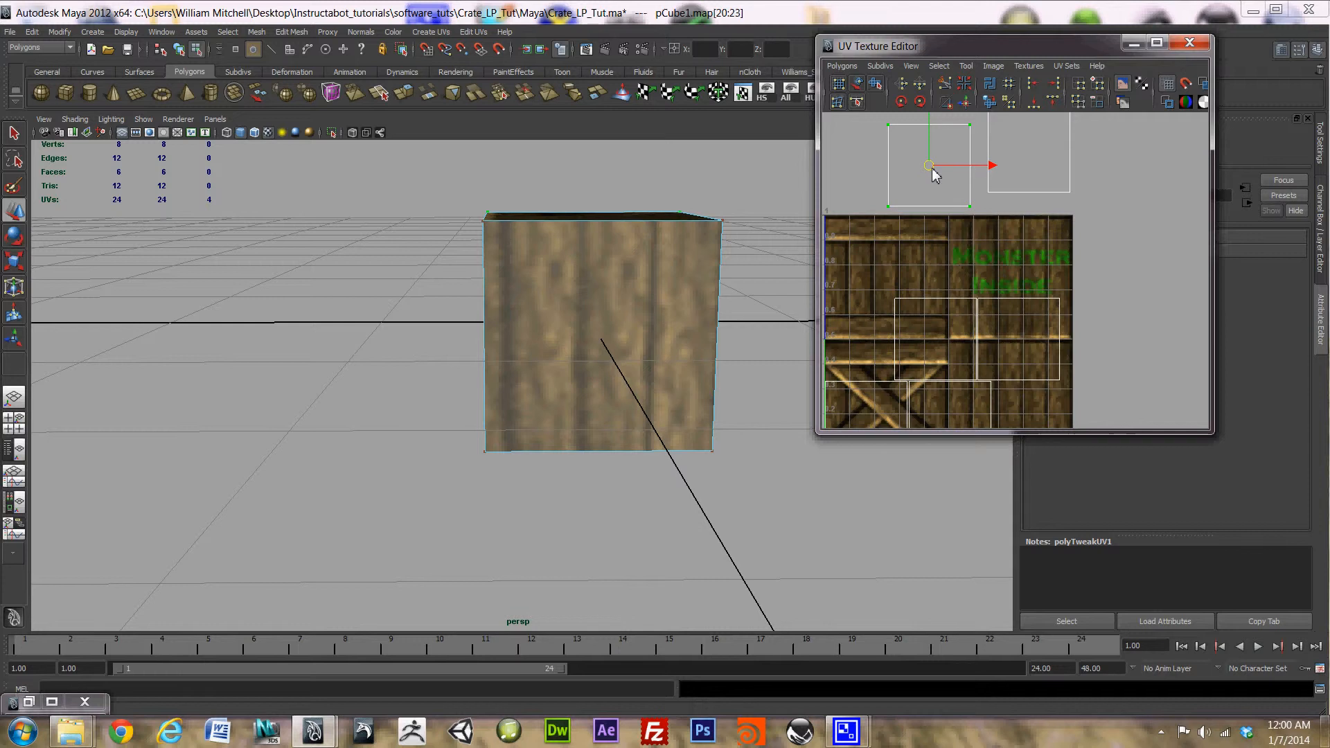
# - Move the two middle-row UV shells off the texture, one beyond its upper-right corner and the other beside its right edge
pyautogui.click(1059, 300)
pyautogui.press('g')
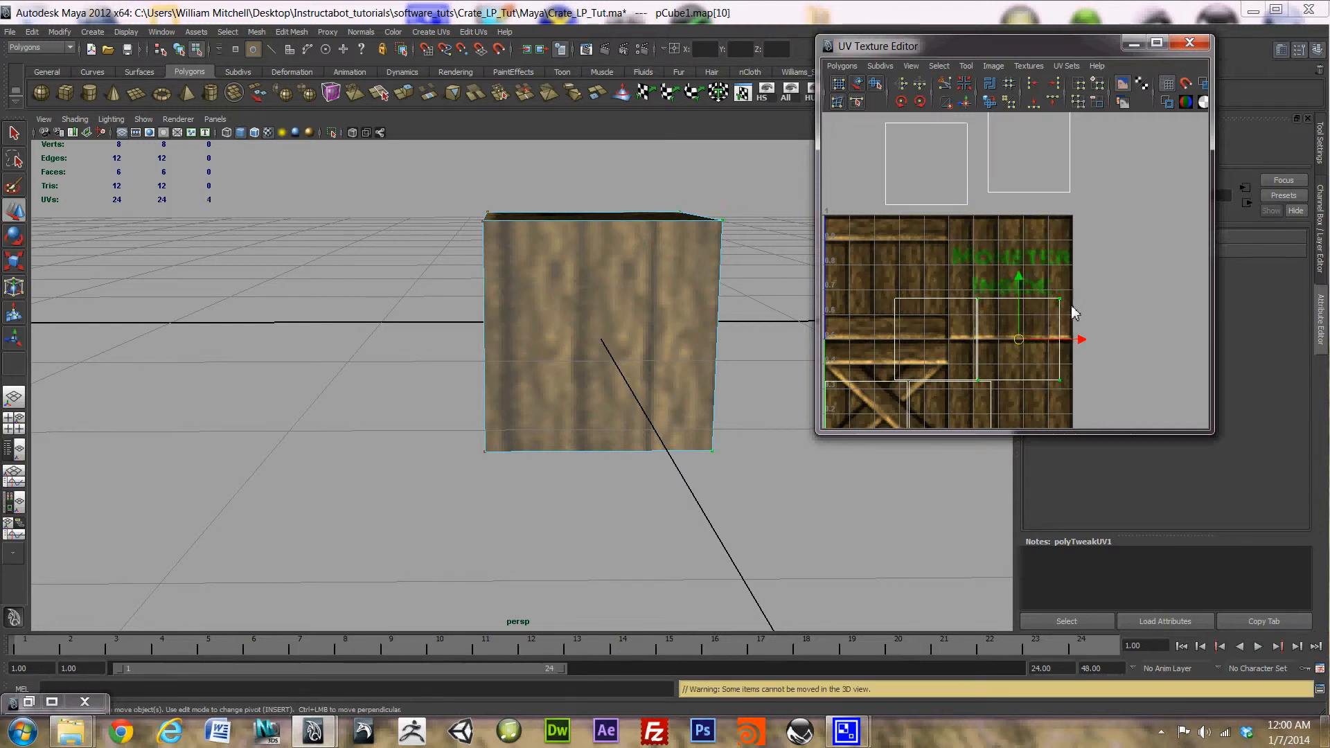
pyautogui.moveTo(1018, 340); pyautogui.dragTo(1138, 169)
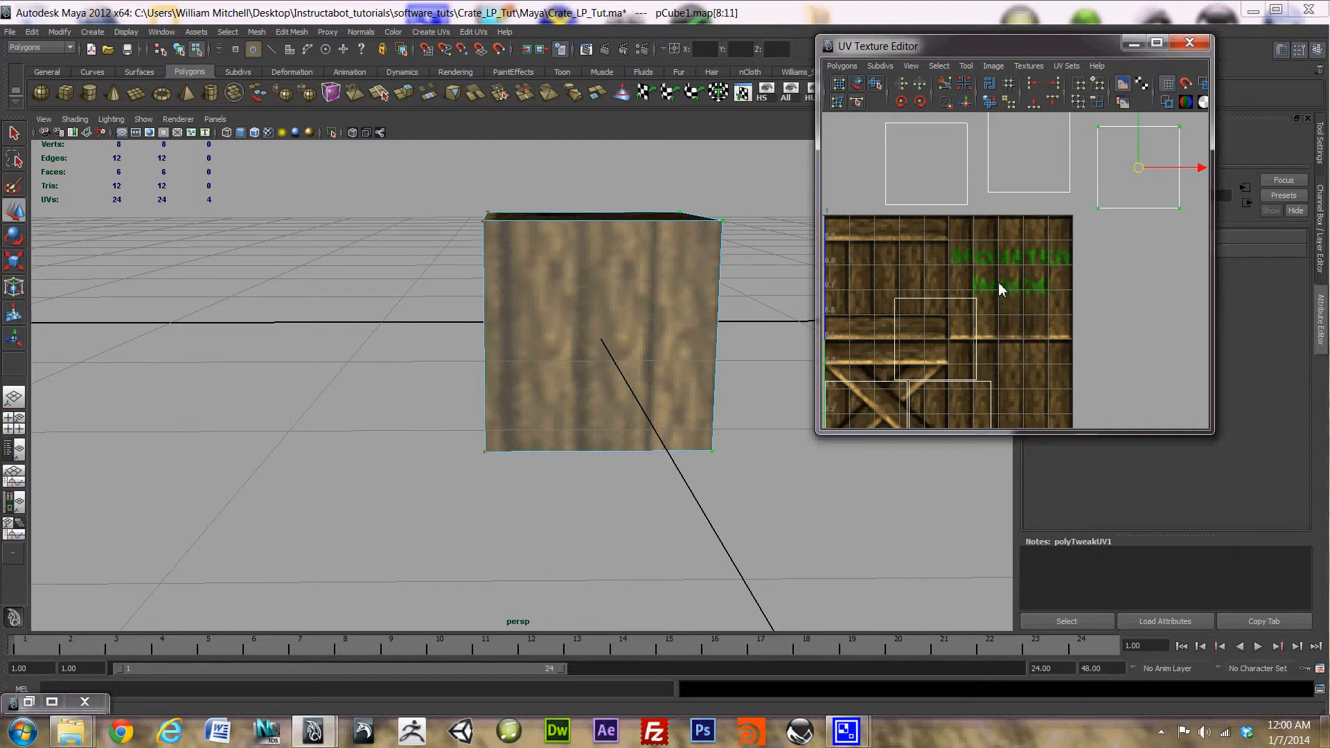
pyautogui.click(977, 300)
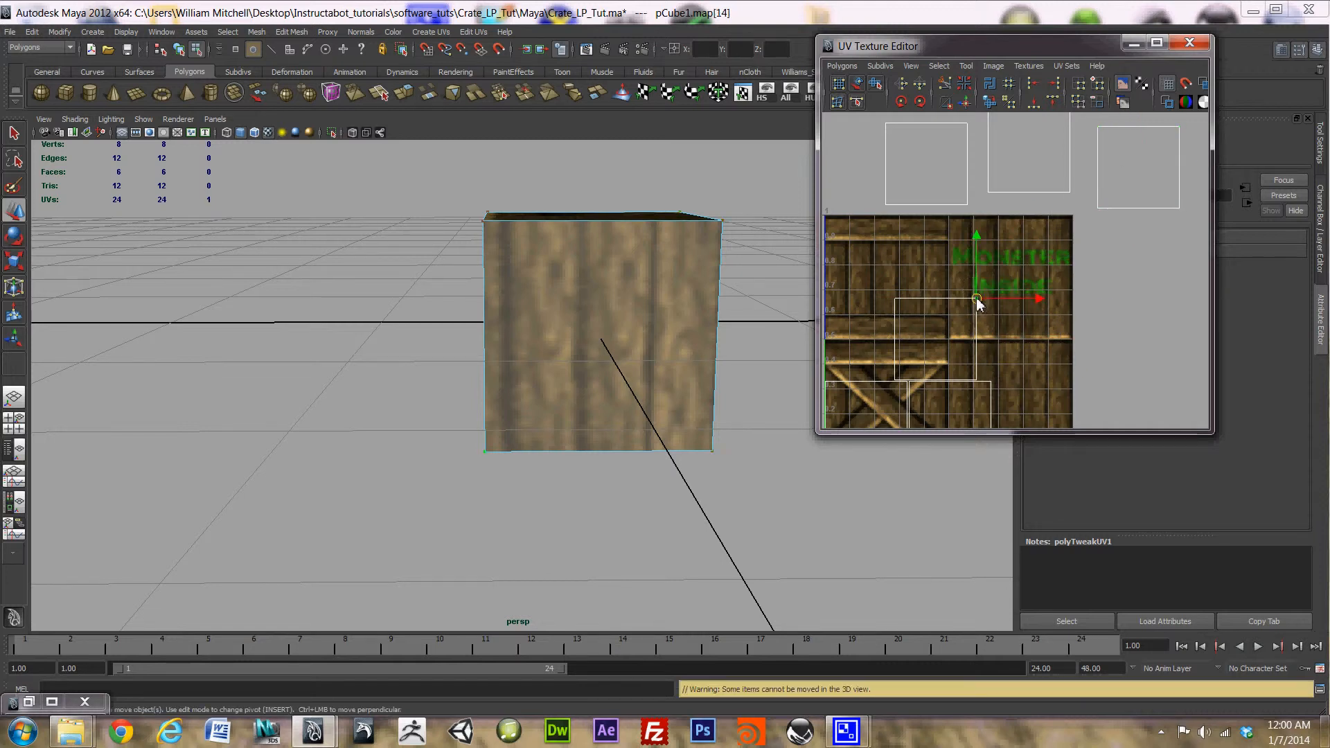
pyautogui.hotkey('shift', '.')
pyautogui.moveTo(937, 341); pyautogui.dragTo(1142, 279)
pyautogui.keyDown('alt'); pyautogui.moveTo(1030, 393); pyautogui.dragTo(997, 310, button='middle'); pyautogui.keyUp('alt')
# - Move the two bottom-row UV shells off the texture, stacking them in the empty space beyond its right edge
pyautogui.click(964, 331)
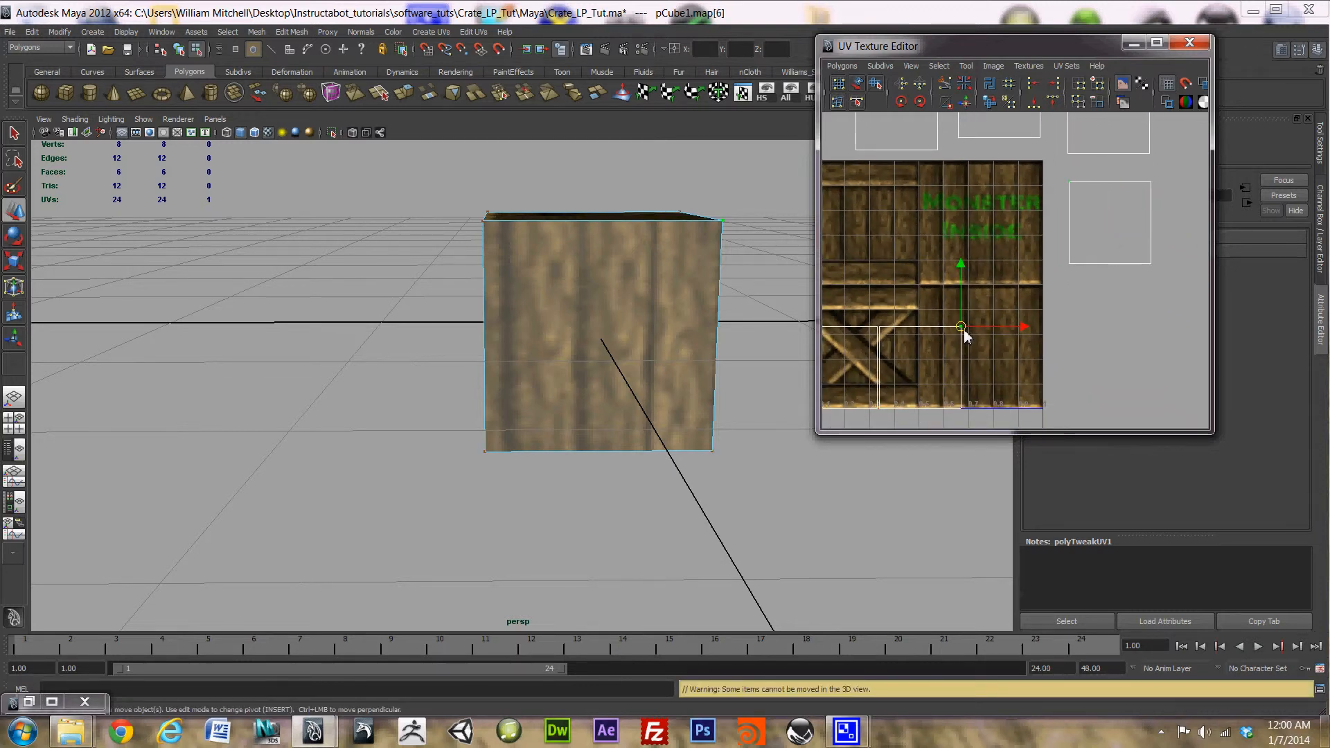
pyautogui.hotkey('shift', '.')
pyautogui.moveTo(923, 370); pyautogui.dragTo(1112, 339)
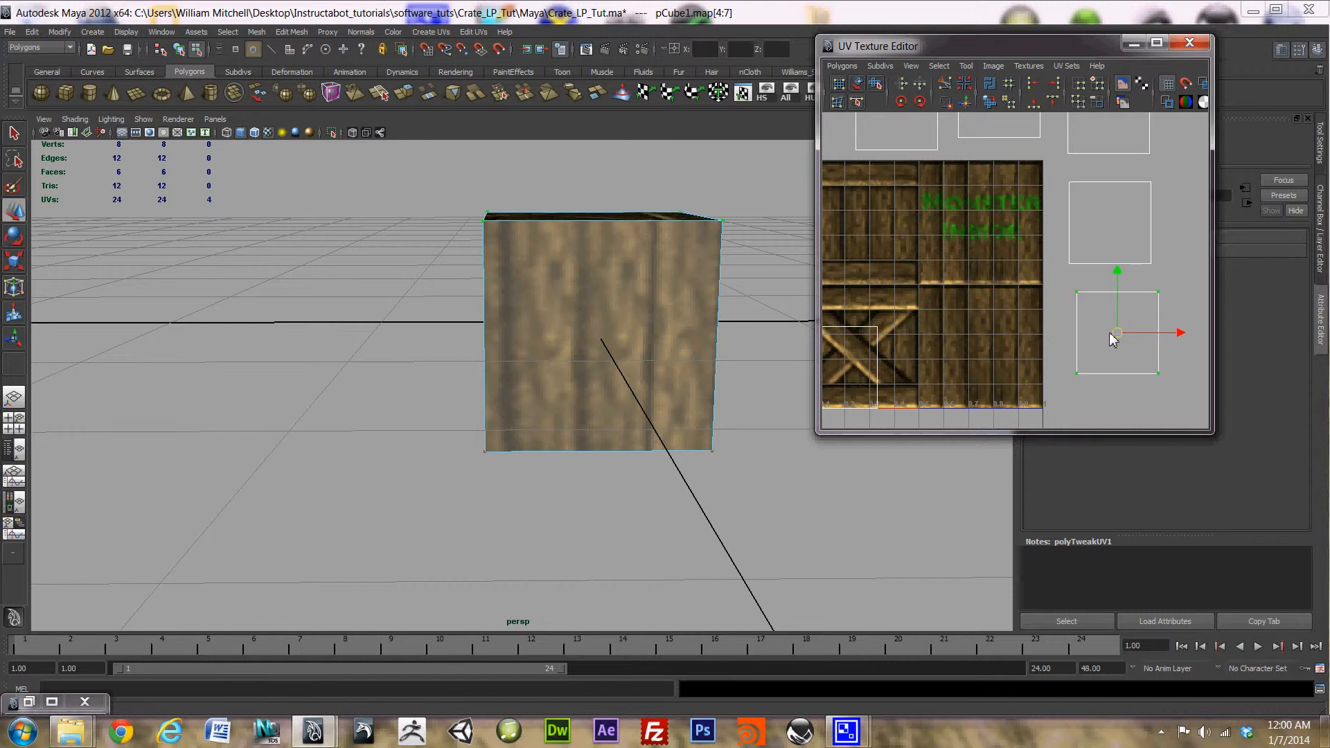
pyautogui.keyDown('alt'); pyautogui.moveTo(940, 371); pyautogui.dragTo(1027, 334, button='middle'); pyautogui.keyUp('alt')
pyautogui.click(963, 289)
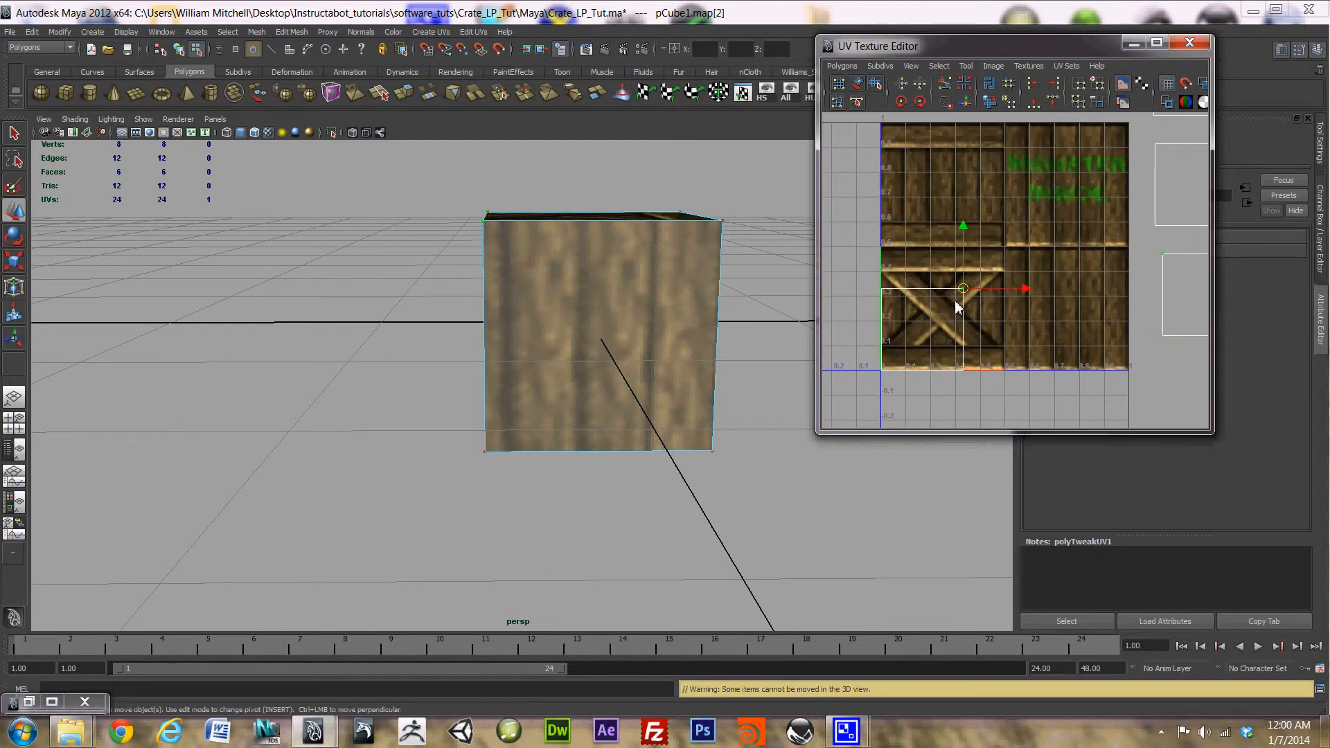
pyautogui.hotkey('shift', '.')
pyautogui.scroll(-5, 956, 335)
pyautogui.scroll(3, 952, 334)
pyautogui.moveTo(949, 323); pyautogui.dragTo(1158, 370)
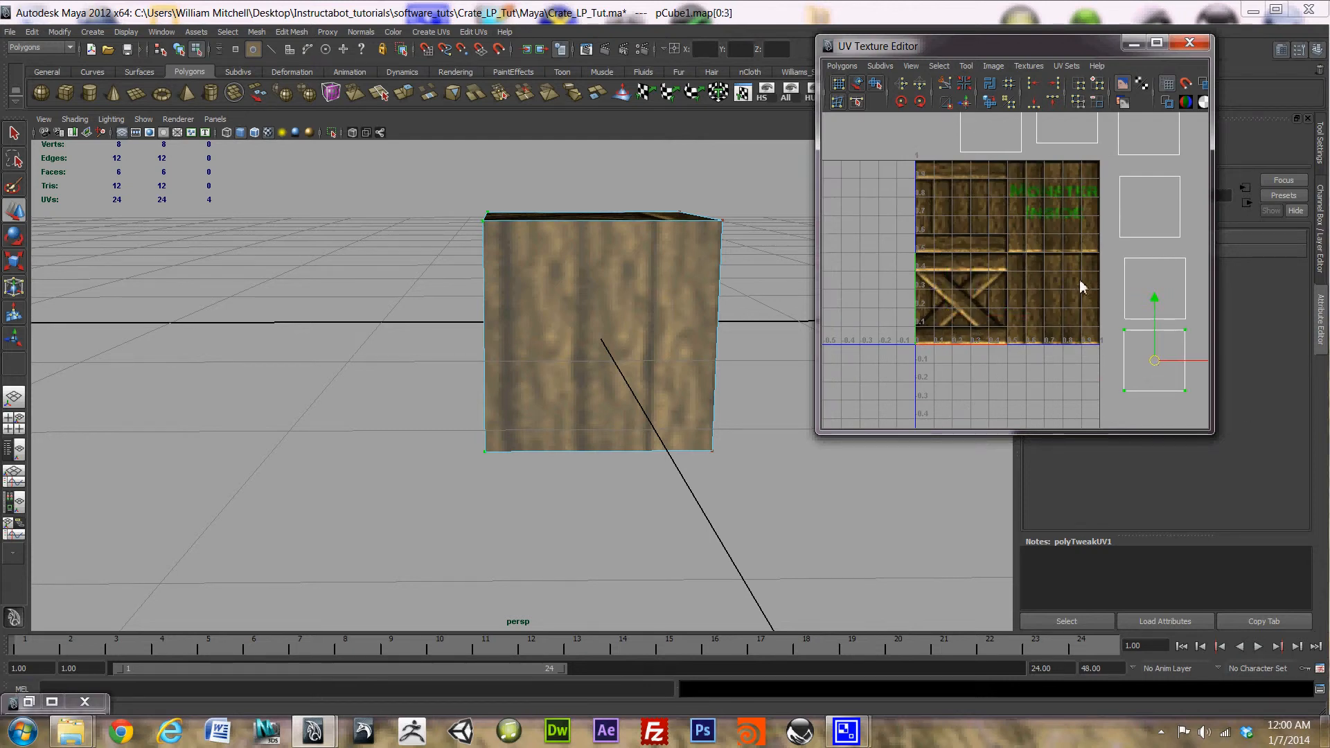
# - Clear the UV selection and examine the crate texture with the separated shells arranged around it
pyautogui.scroll(3, 1082, 287)
pyautogui.keyDown('alt'); pyautogui.moveTo(1081, 286); pyautogui.dragTo(982, 319, button='middle'); pyautogui.keyUp('alt')
pyautogui.moveTo(983, 176)
pyautogui.mouseDown(button='middle')
pyautogui.moveTo(982, 231)
pyautogui.moveTo(1003, 195)
pyautogui.moveTo(981, 201)
pyautogui.moveTo(983, 190)
pyautogui.mouseUp(button='middle')
pyautogui.click(1017, 248)
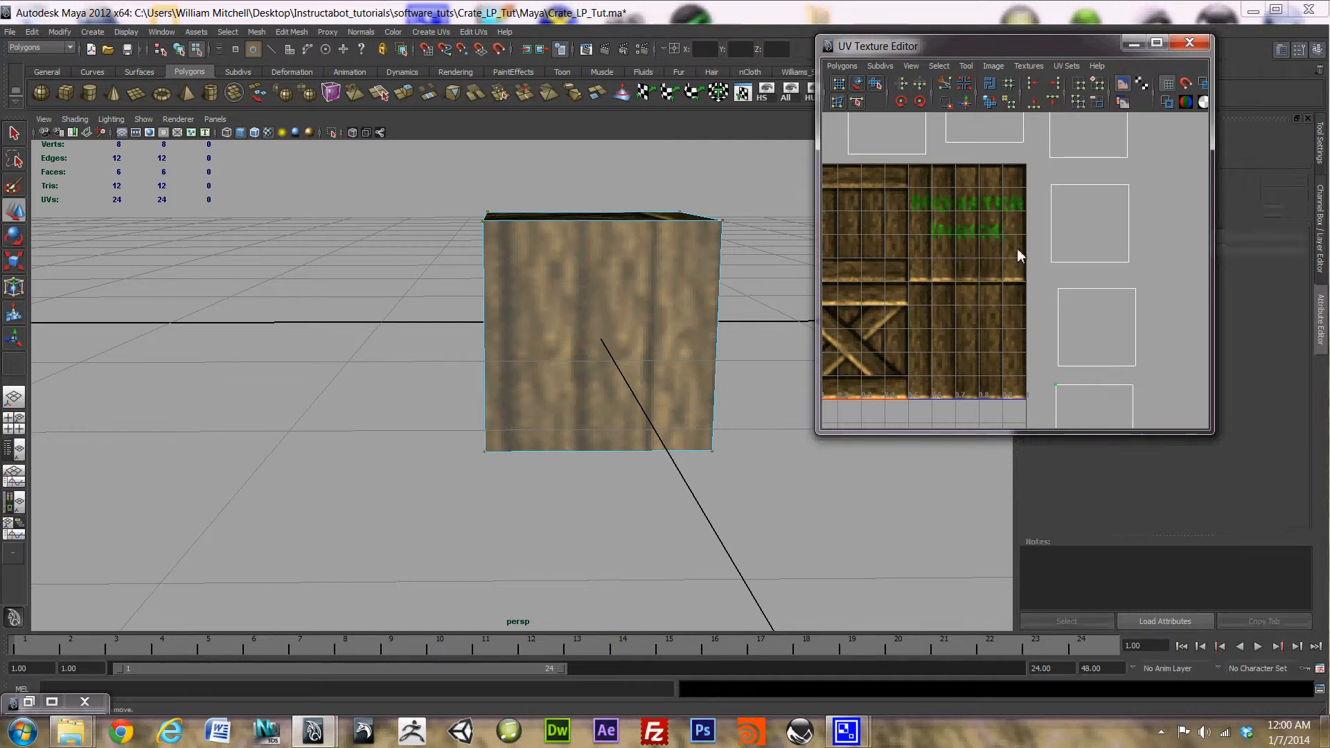
pyautogui.scroll(-3, 1020, 272)
pyautogui.scroll(4, 1021, 272)
pyautogui.scroll(-1, 1025, 225)
pyautogui.scroll(-4, 1017, 211)
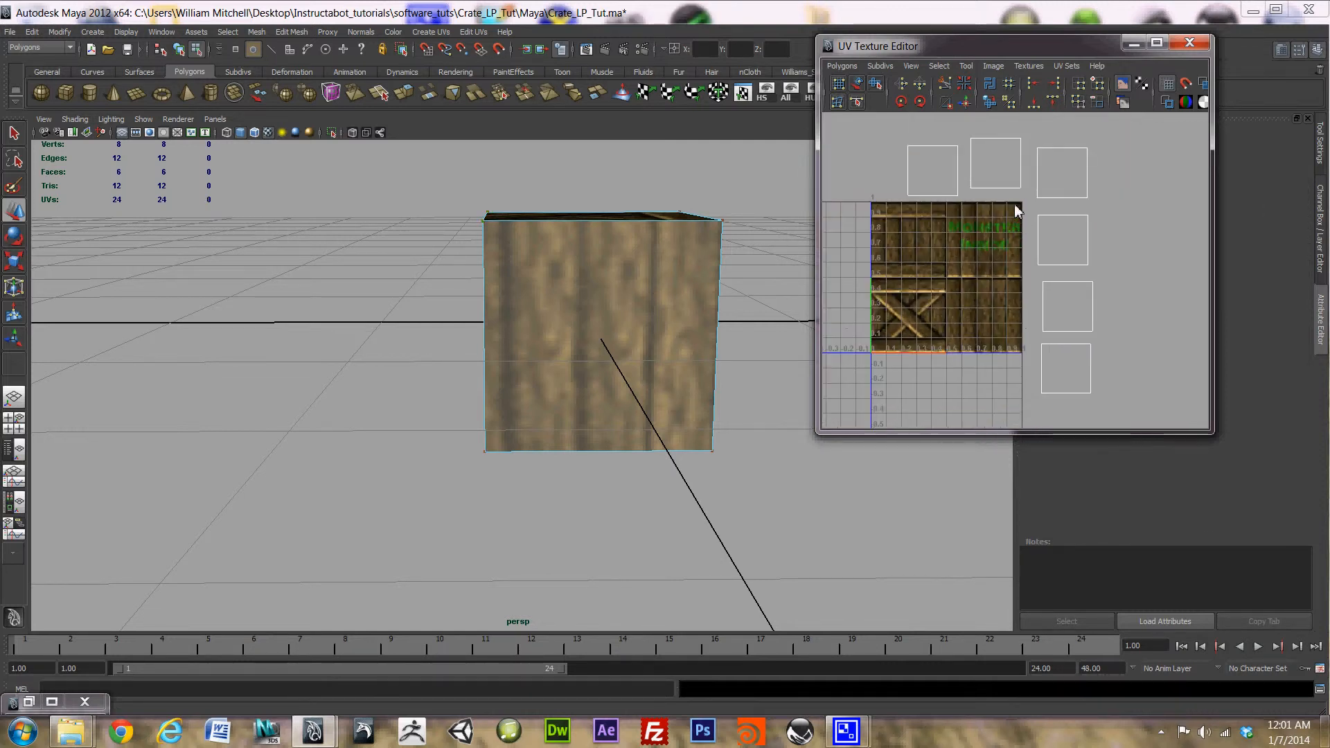
pyautogui.keyDown('alt'); pyautogui.moveTo(1015, 207); pyautogui.dragTo(1014, 269, button='middle'); pyautogui.keyUp('alt')
pyautogui.scroll(5, 1037, 257)
pyautogui.scroll(2, 1038, 255)
pyautogui.scroll(-3, 909, 261)
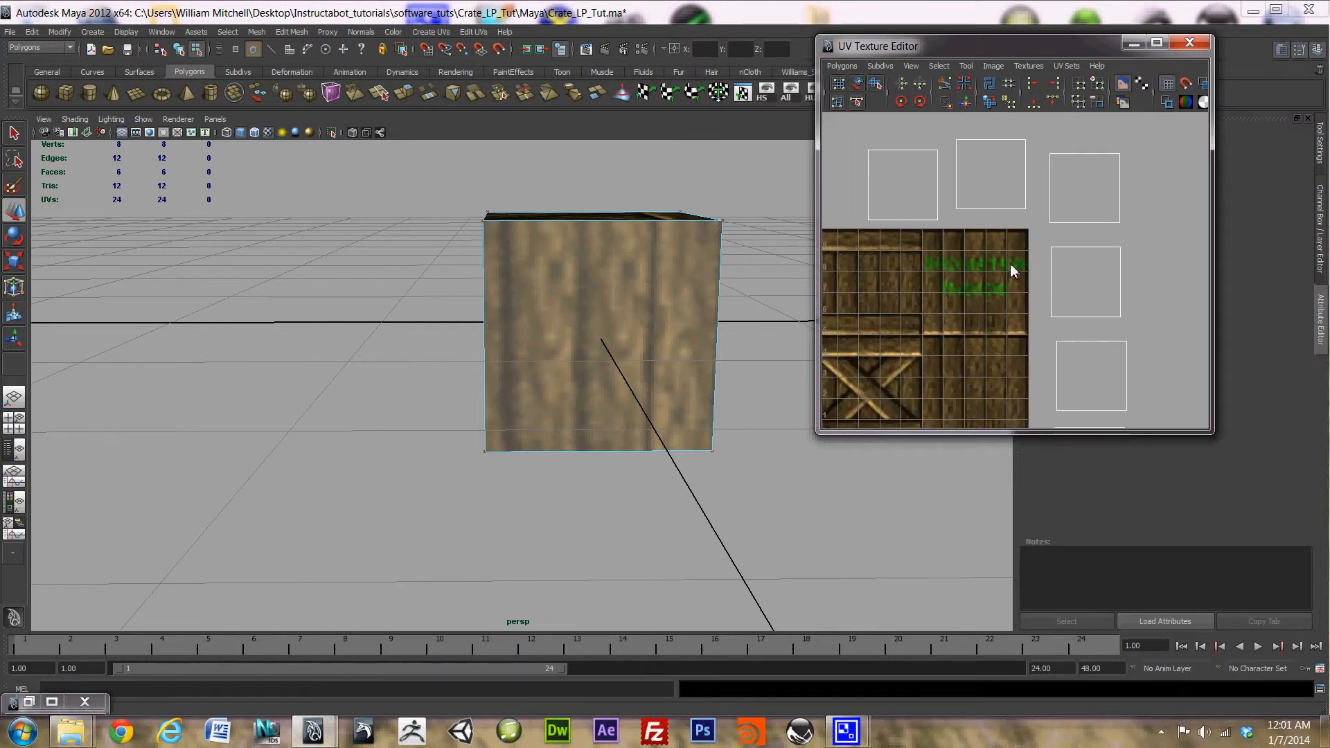
pyautogui.scroll(-2, 1012, 298)
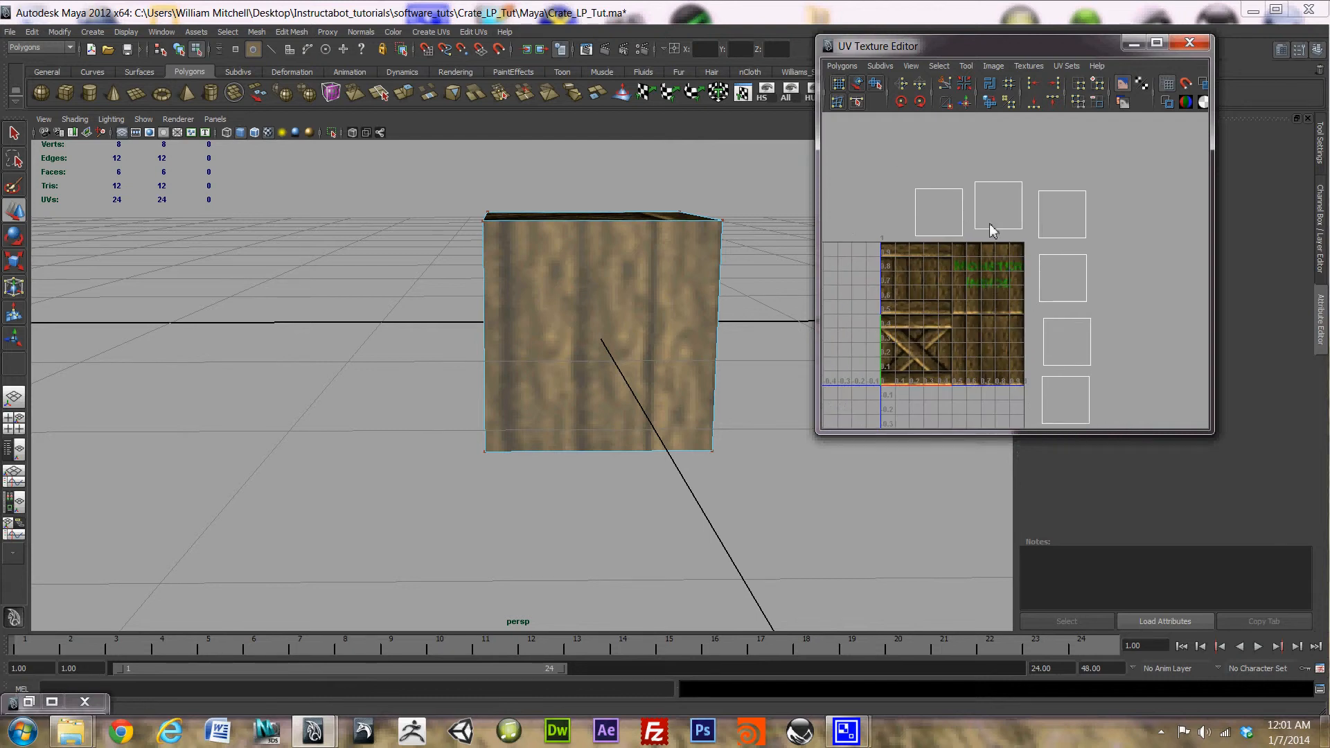
pyautogui.scroll(2, 1033, 251)
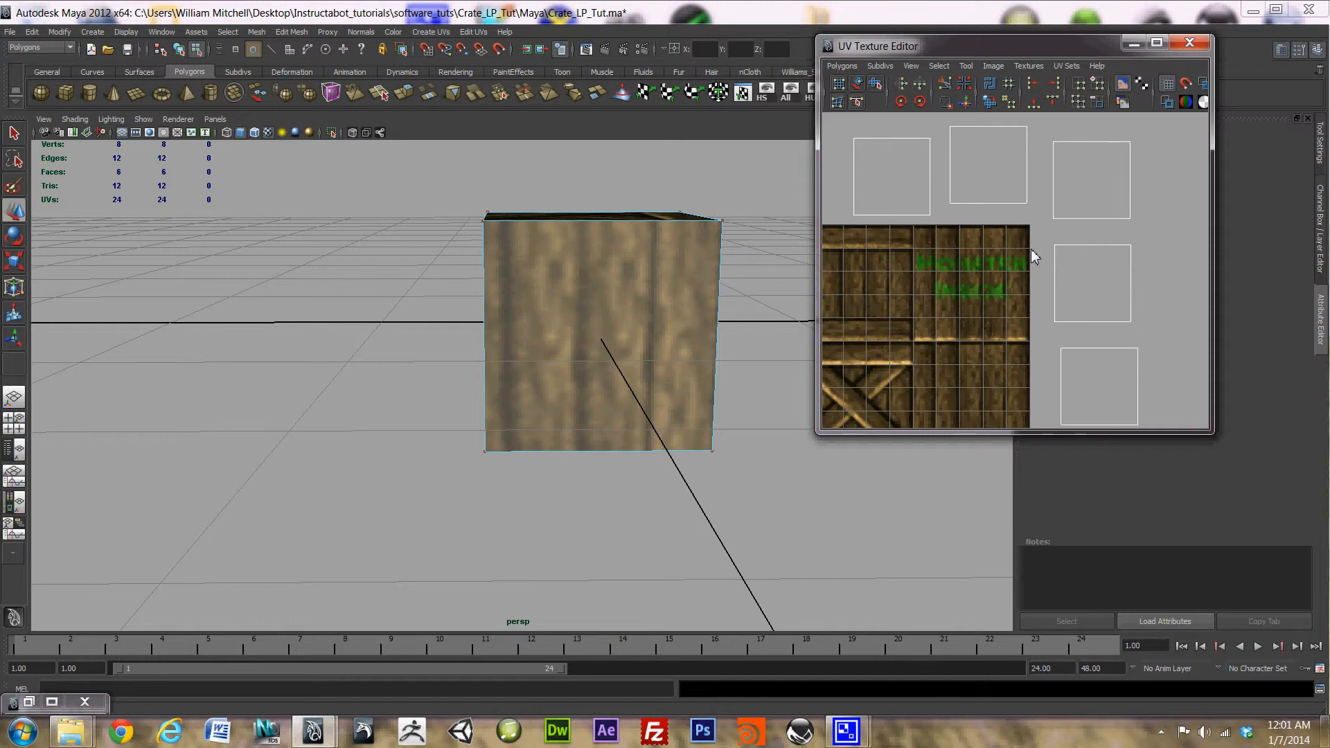
# - Select the middle UV shell above the texture and move it onto the green-lettered "Monster Inside" panel
pyautogui.keyDown('alt'); pyautogui.moveTo(1030, 240); pyautogui.dragTo(1027, 262, button='middle'); pyautogui.keyUp('alt')
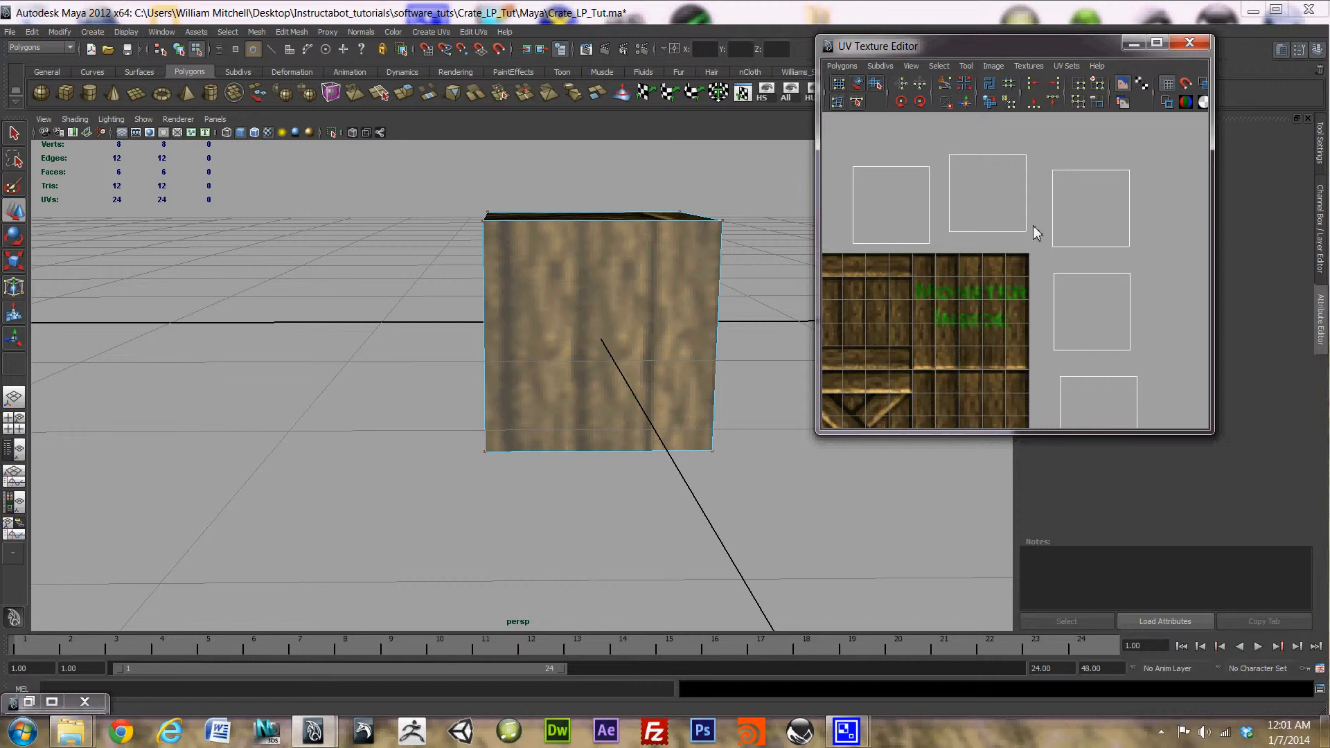
pyautogui.moveTo(1022, 247); pyautogui.dragTo(1008, 252)
pyautogui.click(1036, 239)
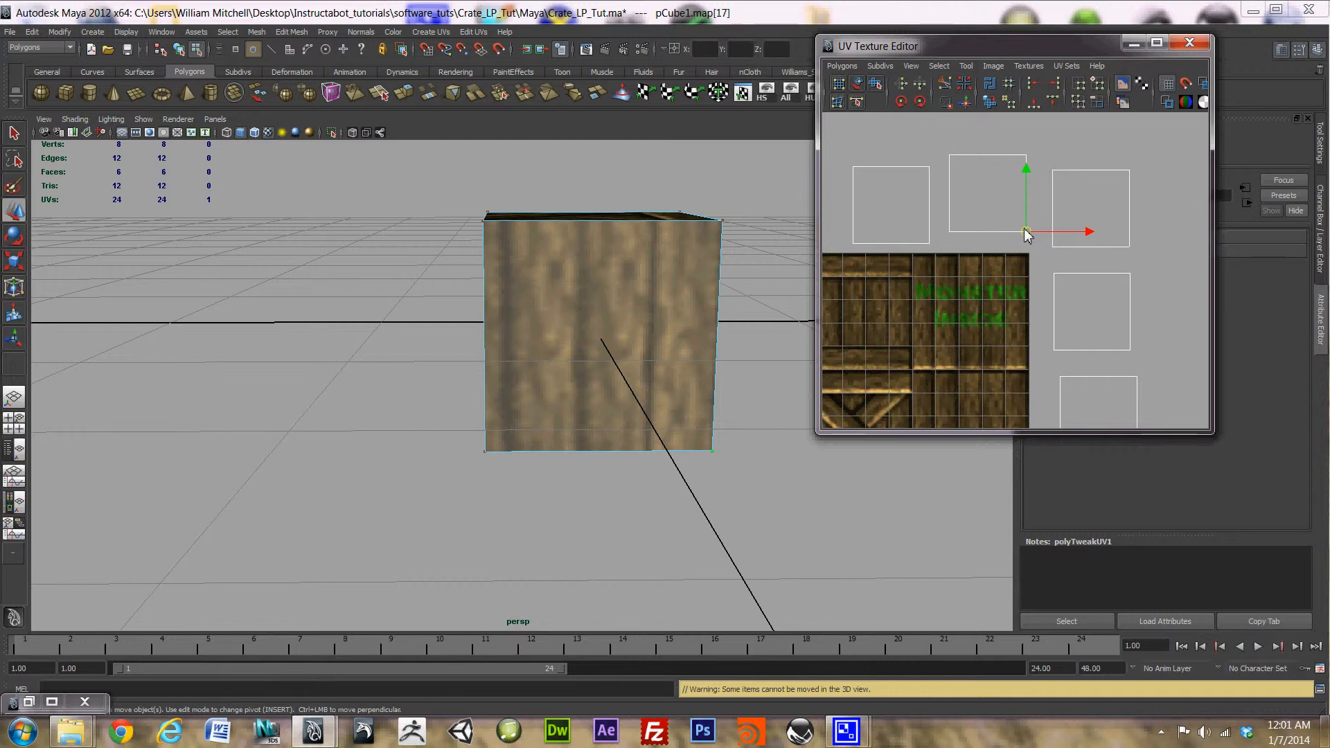
pyautogui.doubleClick(1023, 234)
pyautogui.keyDown('alt'); pyautogui.moveTo(639, 277); pyautogui.dragTo(659, 395); pyautogui.keyUp('alt')
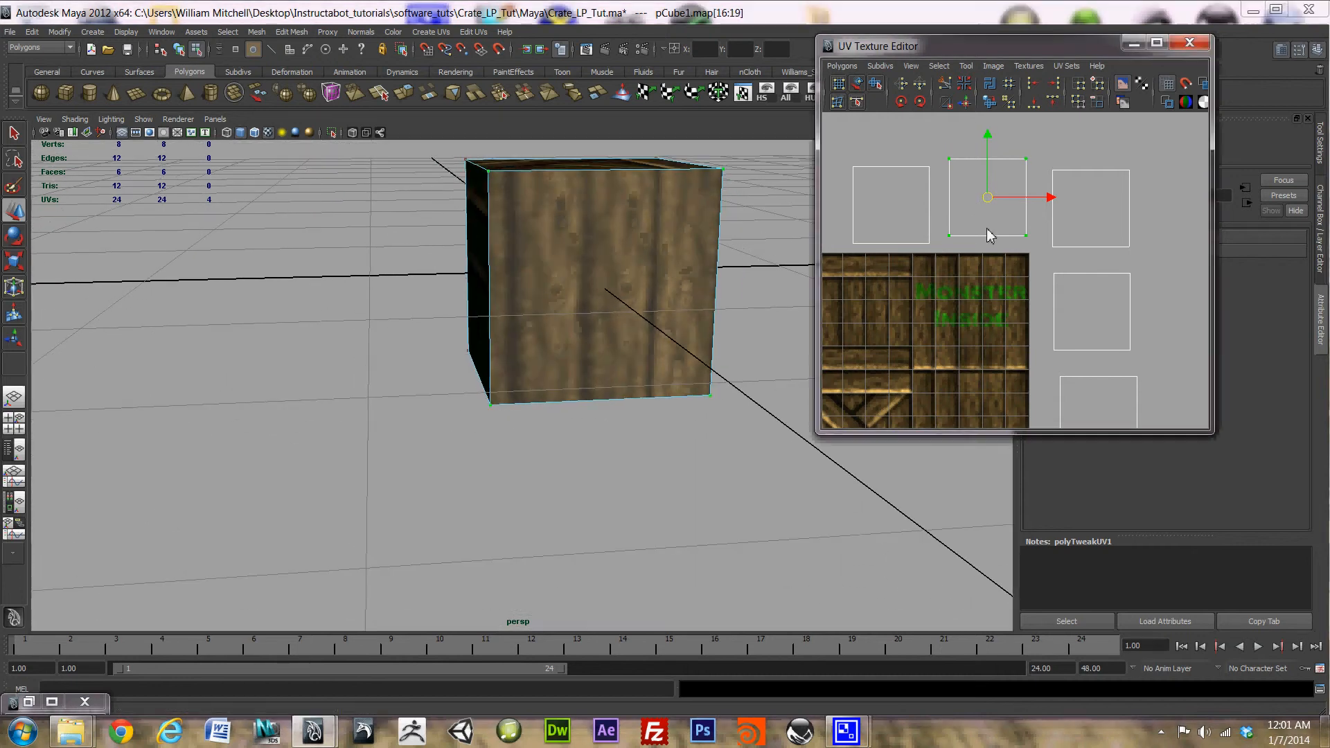
pyautogui.moveTo(990, 206); pyautogui.dragTo(955, 333)
# - Scale the selected shell wider and taller, and reposition it to frame the whole "Monster Inside" panel
pyautogui.press('e')
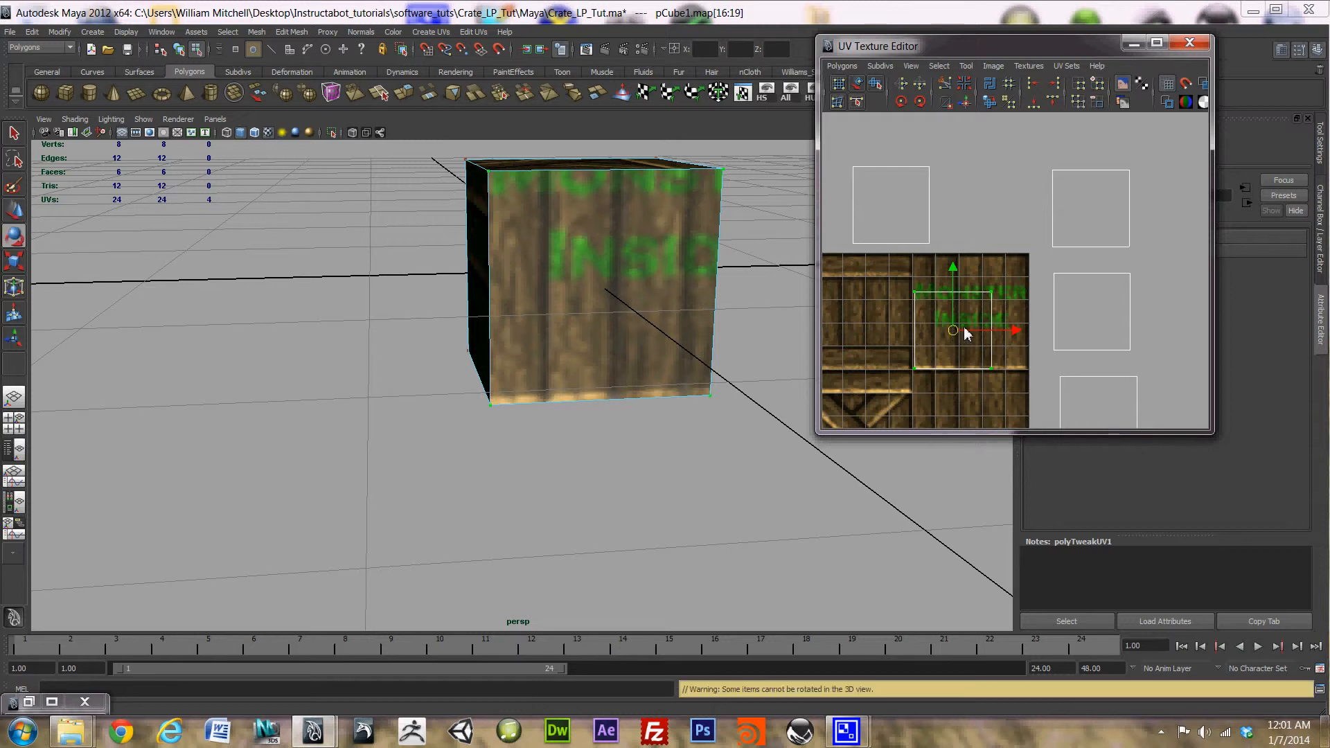
pyautogui.press('r')
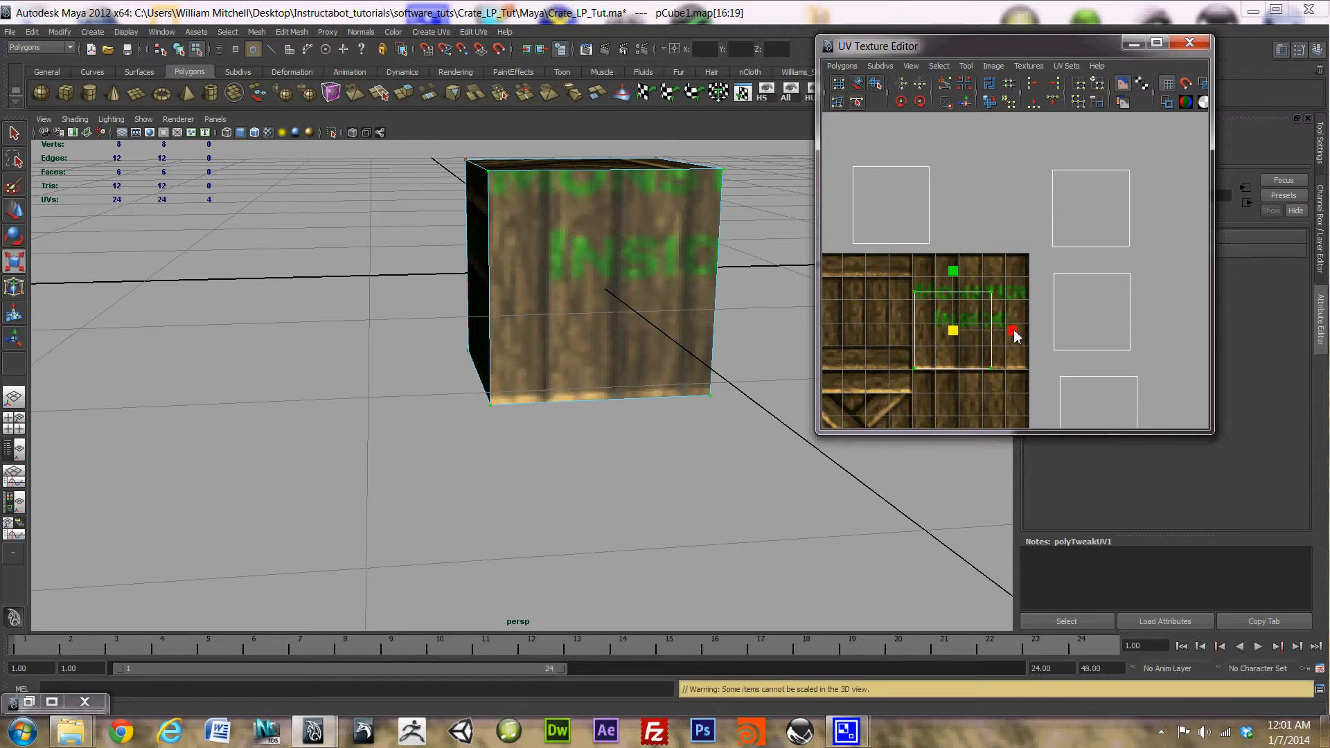
pyautogui.moveTo(1015, 336); pyautogui.dragTo(1038, 333)
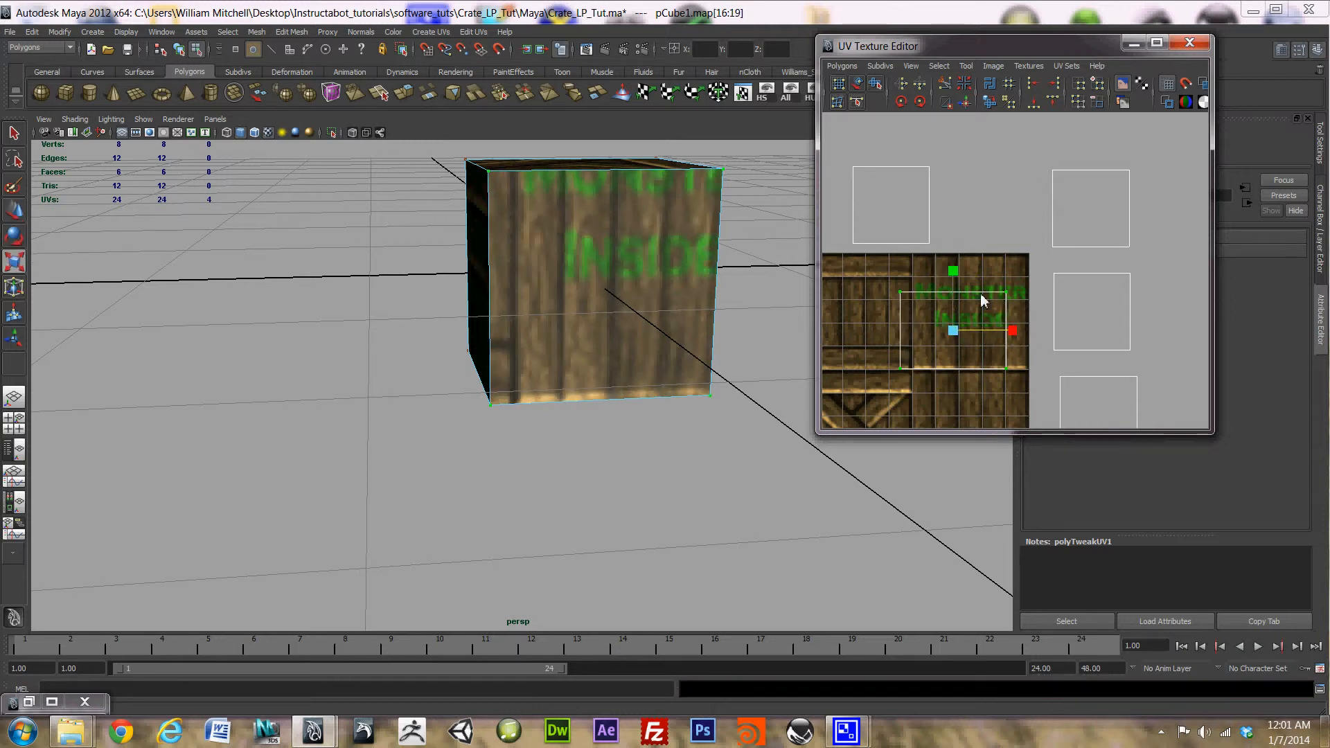
pyautogui.moveTo(954, 272); pyautogui.dragTo(951, 248)
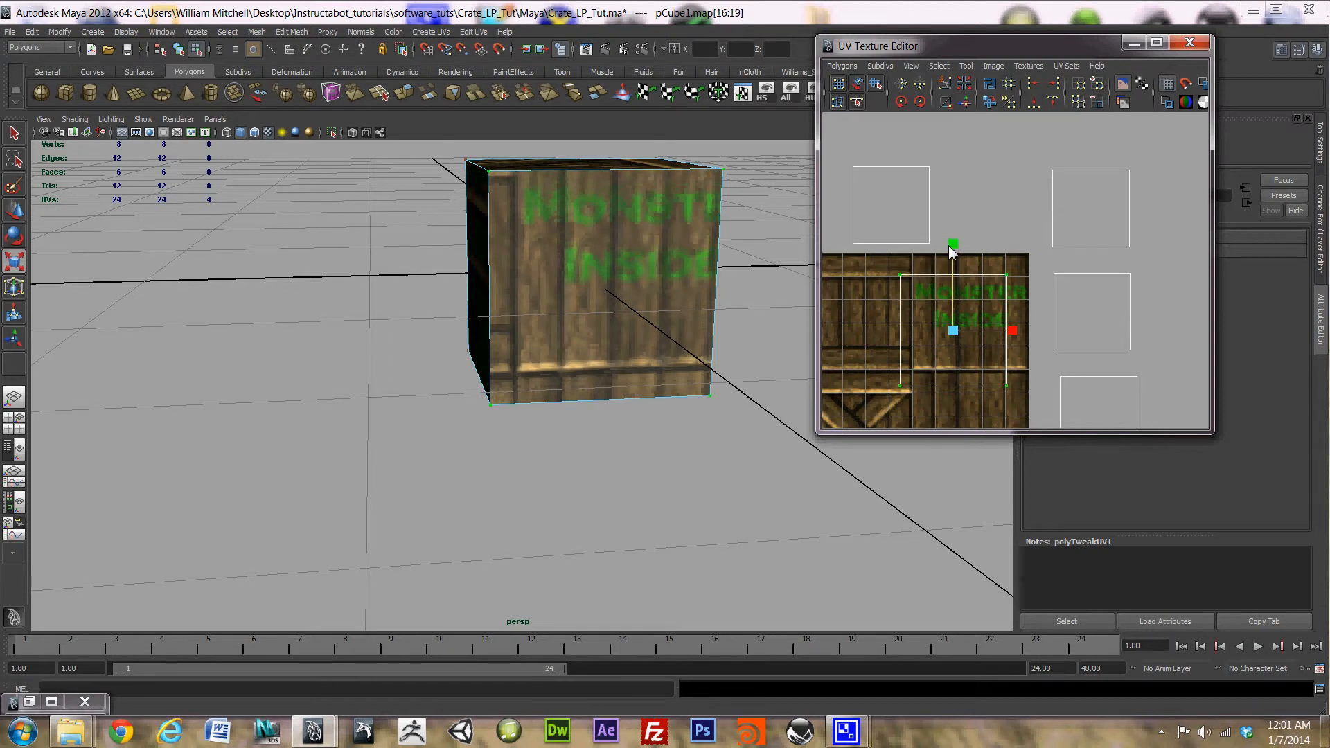
pyautogui.press('w')
pyautogui.moveTo(956, 336); pyautogui.dragTo(983, 317)
pyautogui.press('r')
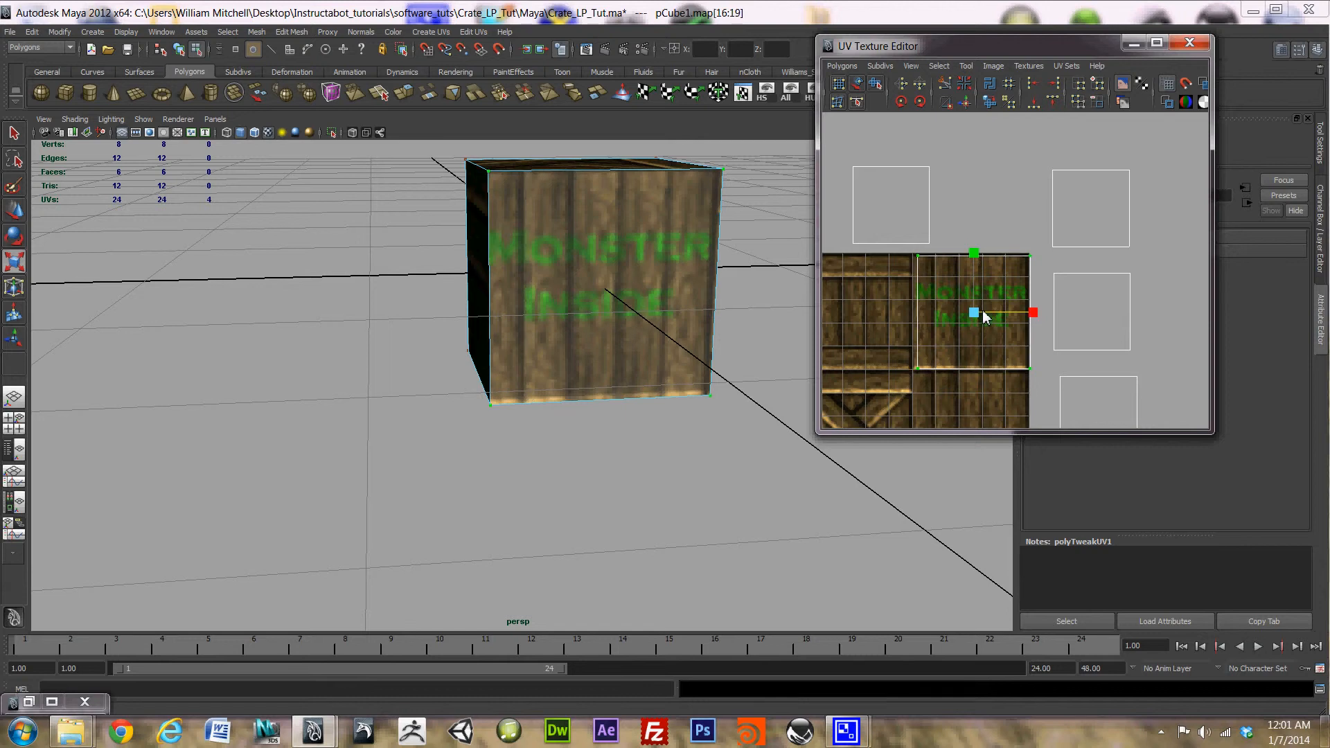
pyautogui.press('w')
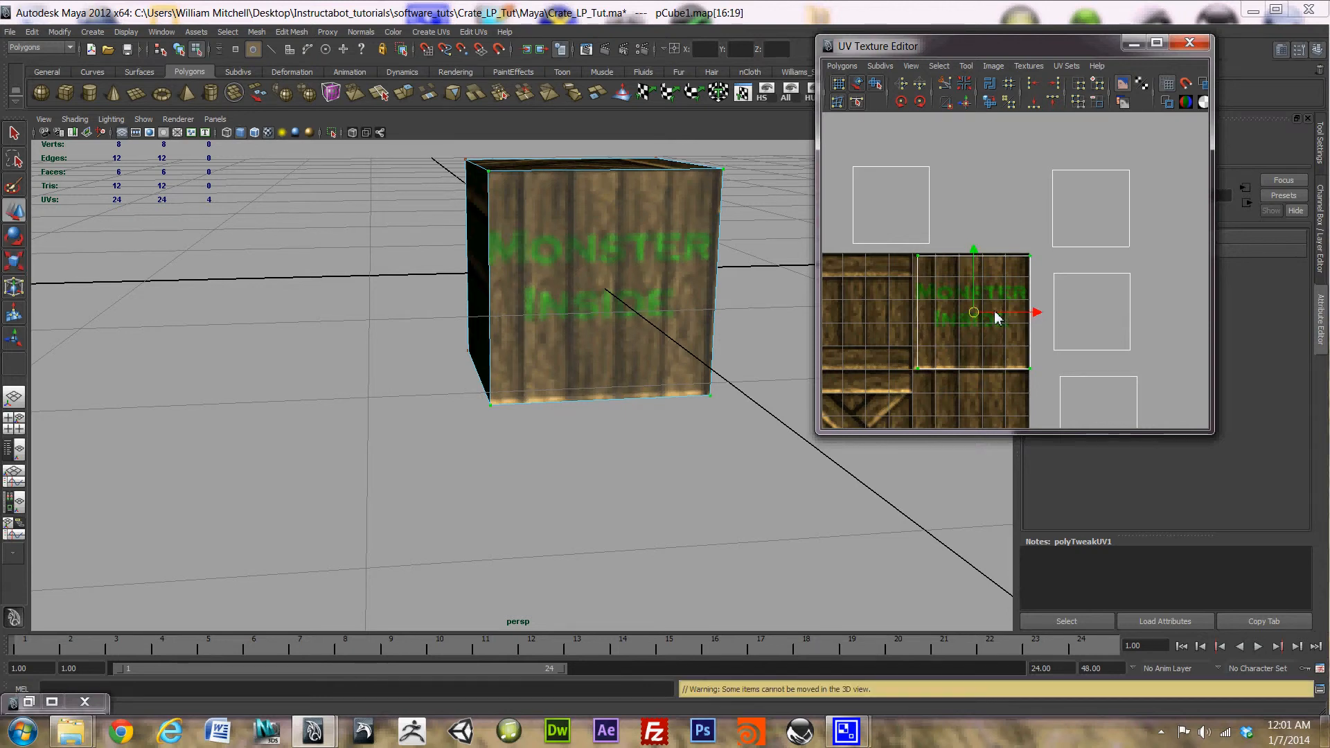
pyautogui.moveTo(994, 314); pyautogui.dragTo(986, 312)
# - Nudge the "Monster Inside" shell slightly upward to refine its fit on the panel
pyautogui.press('e')
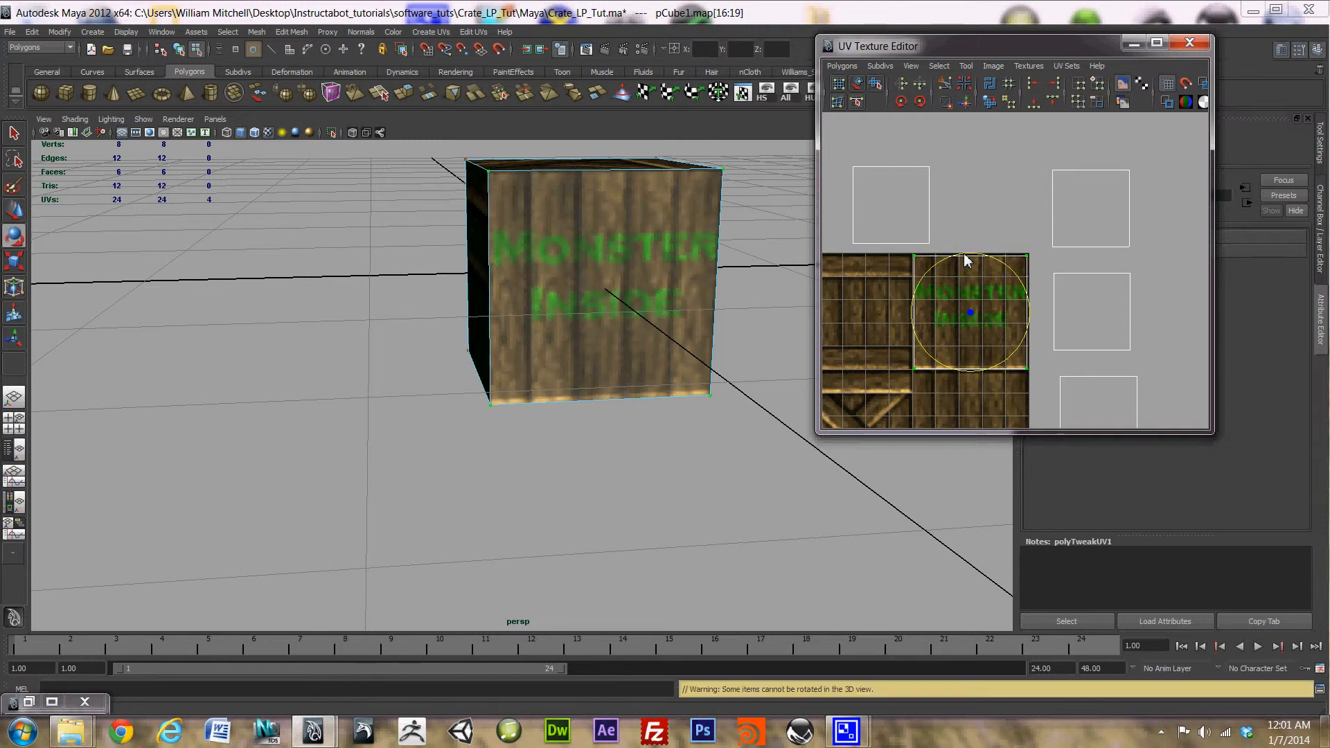
pyautogui.press('w')
pyautogui.press('r')
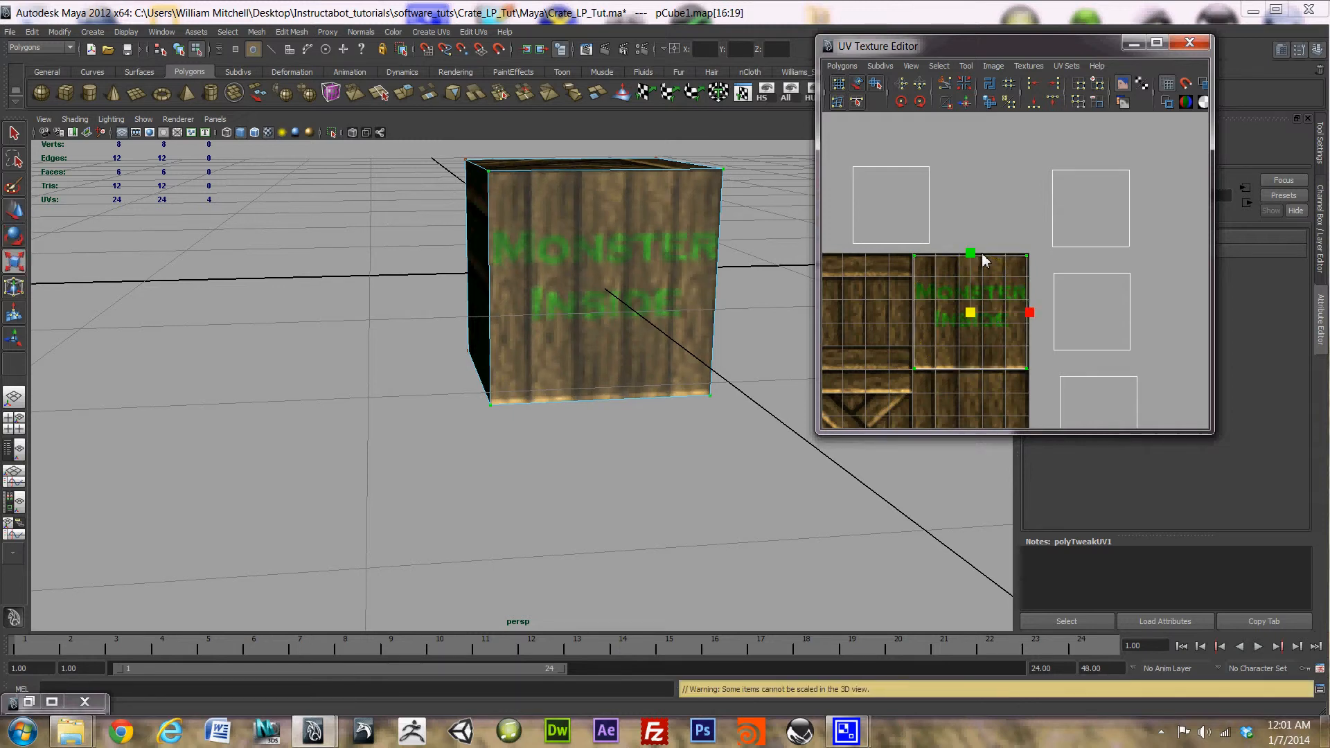
pyautogui.click(974, 260)
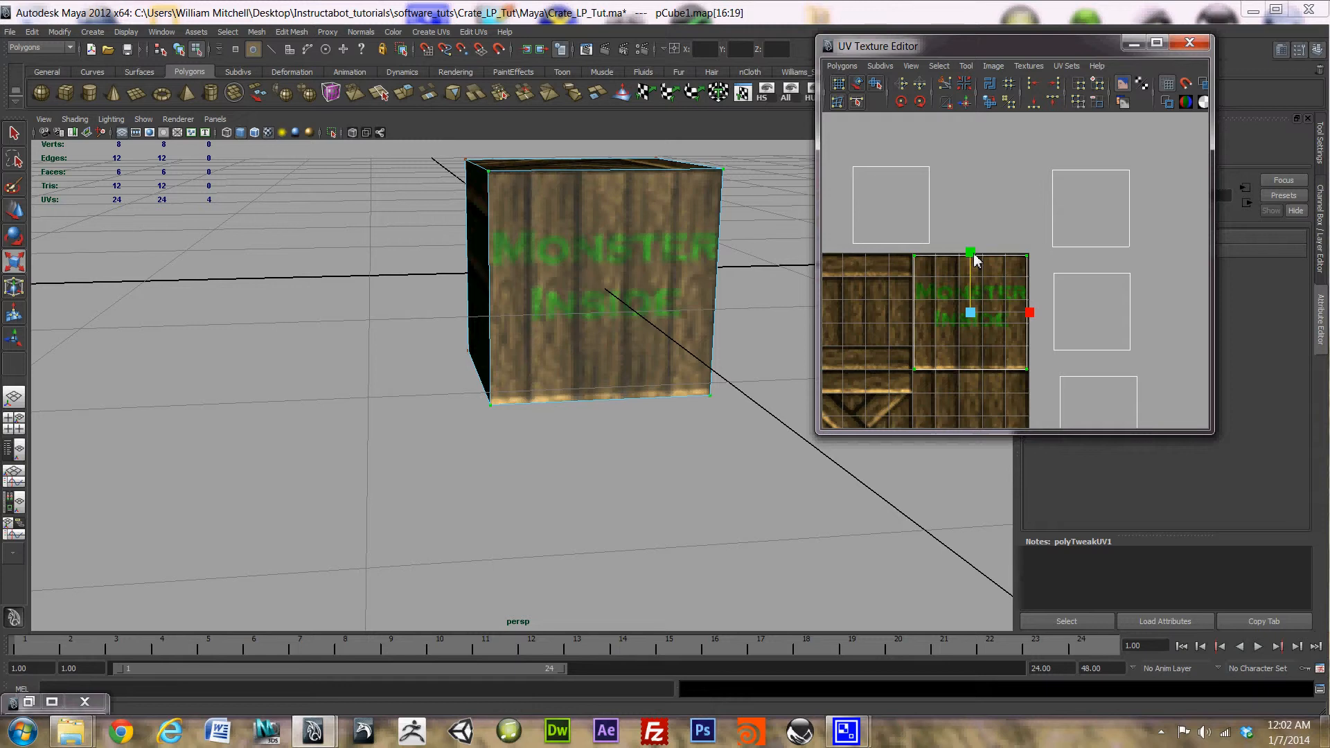
pyautogui.press('w')
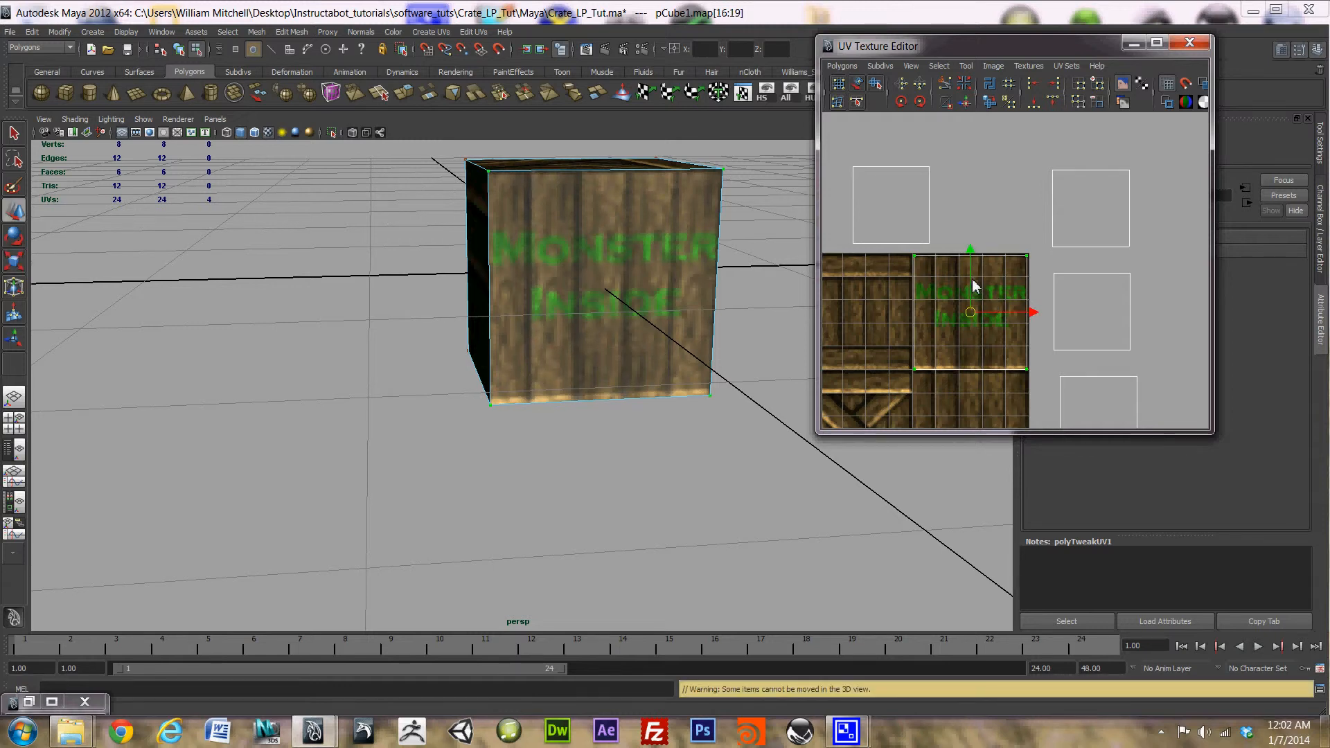
pyautogui.moveTo(973, 285); pyautogui.dragTo(974, 283)
pyautogui.click(972, 215)
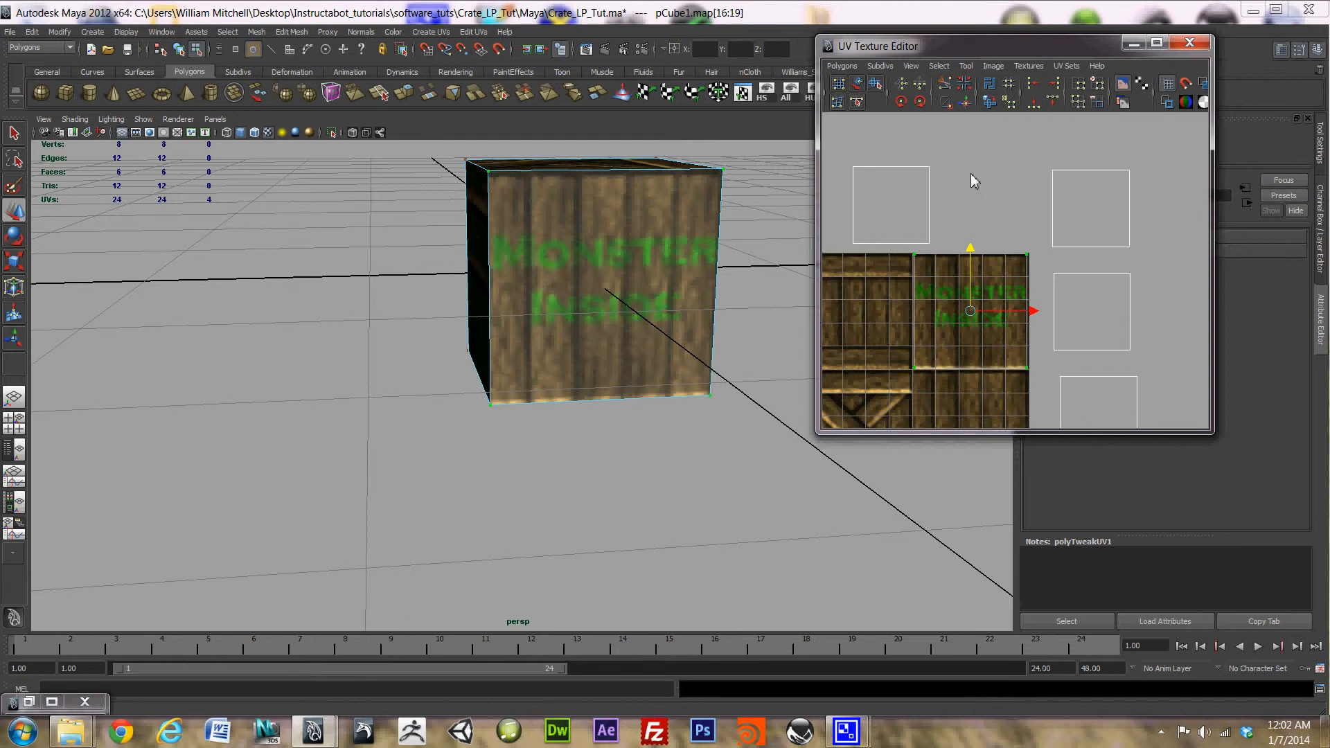
# - Select the remaining UV shell above the texture's upper-left corner and move it onto the upper-left plank panel
pyautogui.moveTo(847, 240); pyautogui.dragTo(849, 257)
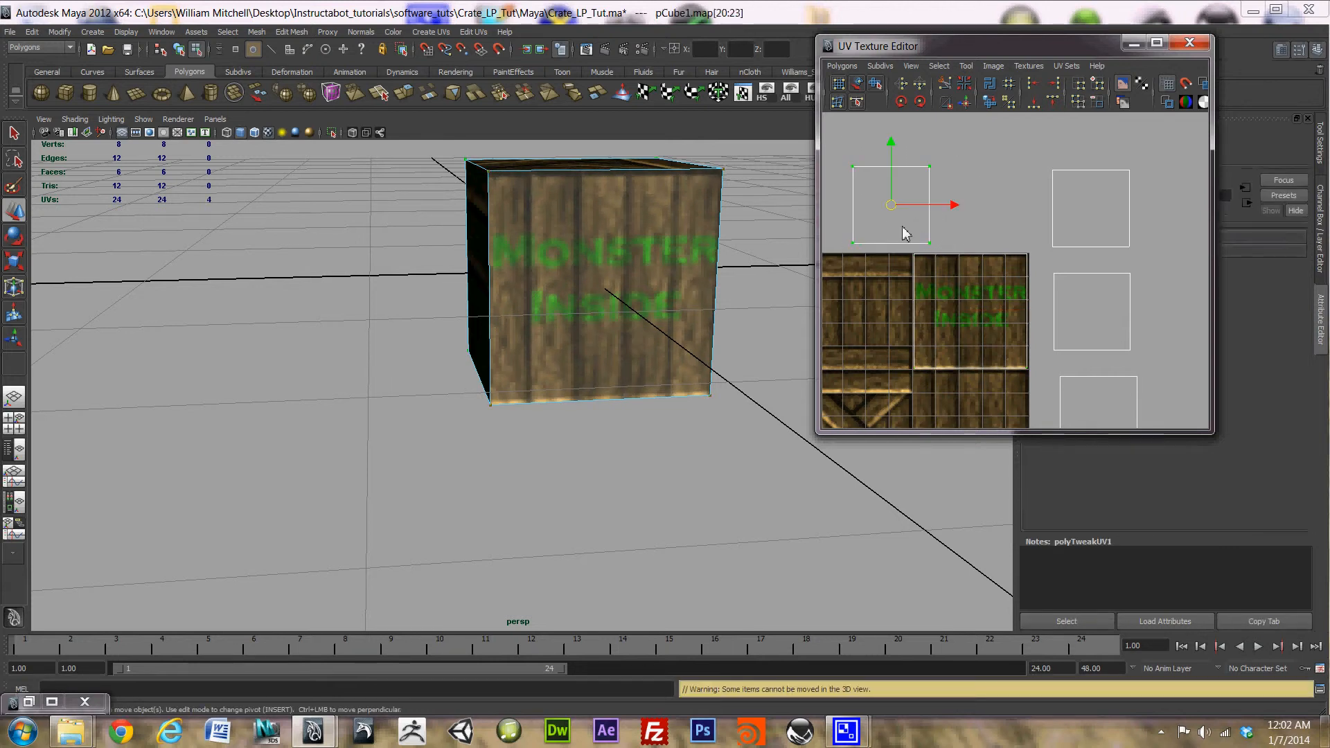
pyautogui.moveTo(893, 209); pyautogui.dragTo(874, 244)
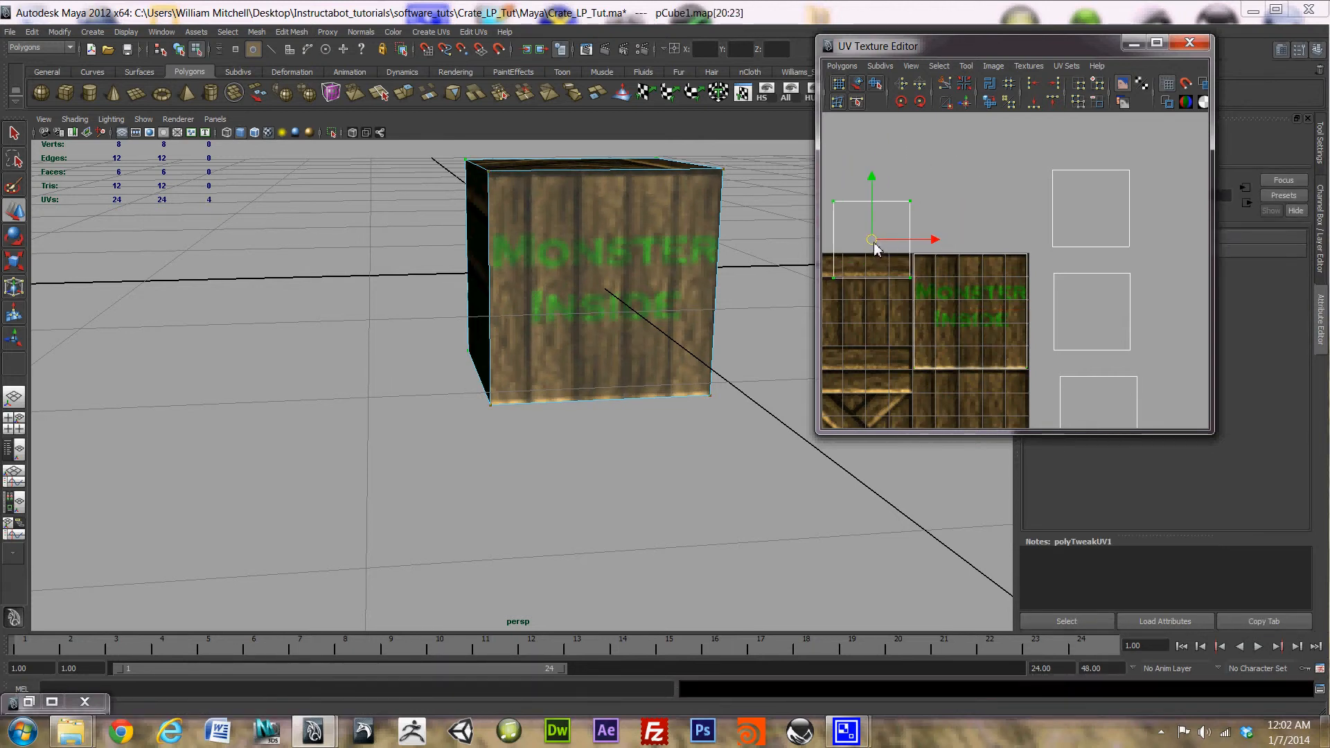
pyautogui.keyDown('alt'); pyautogui.moveTo(613, 298); pyautogui.dragTo(617, 364); pyautogui.keyUp('alt')
pyautogui.keyDown('alt'); pyautogui.moveTo(944, 346); pyautogui.dragTo(962, 257, button='middle'); pyautogui.keyUp('alt')
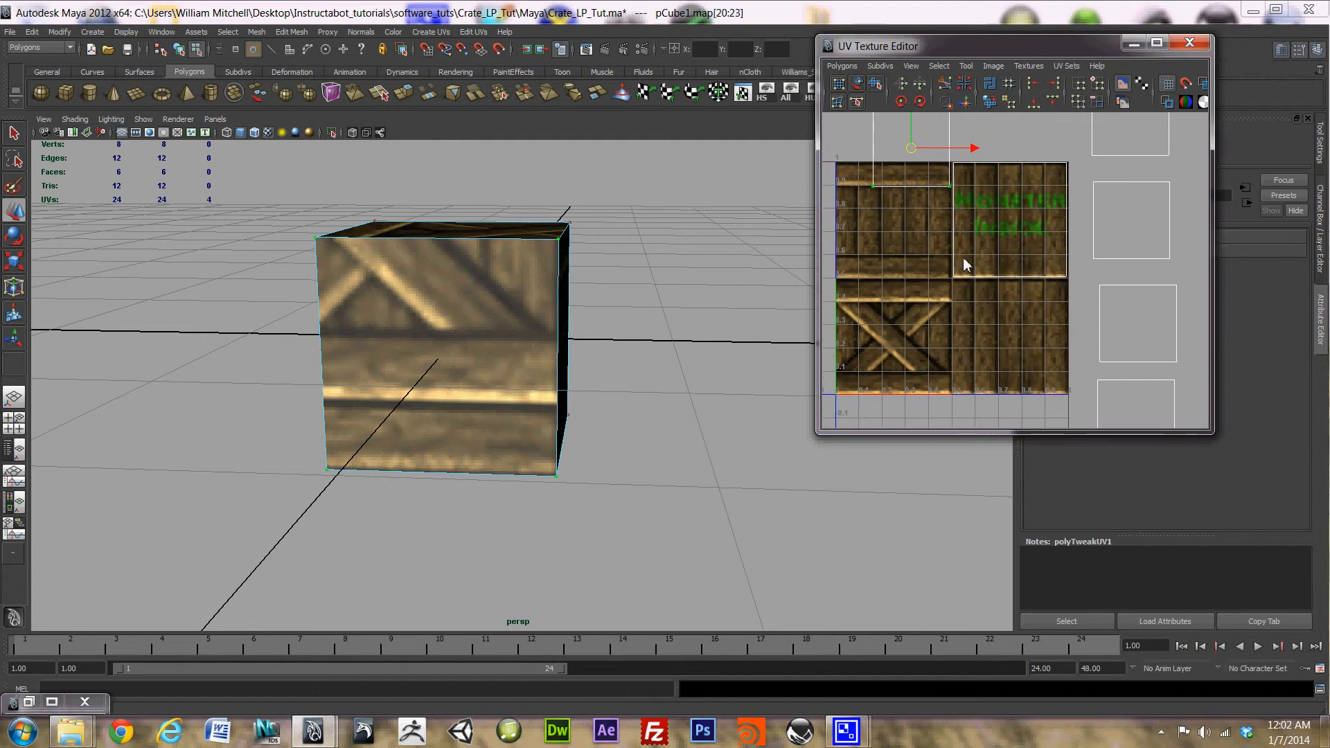
pyautogui.moveTo(910, 149); pyautogui.dragTo(913, 243)
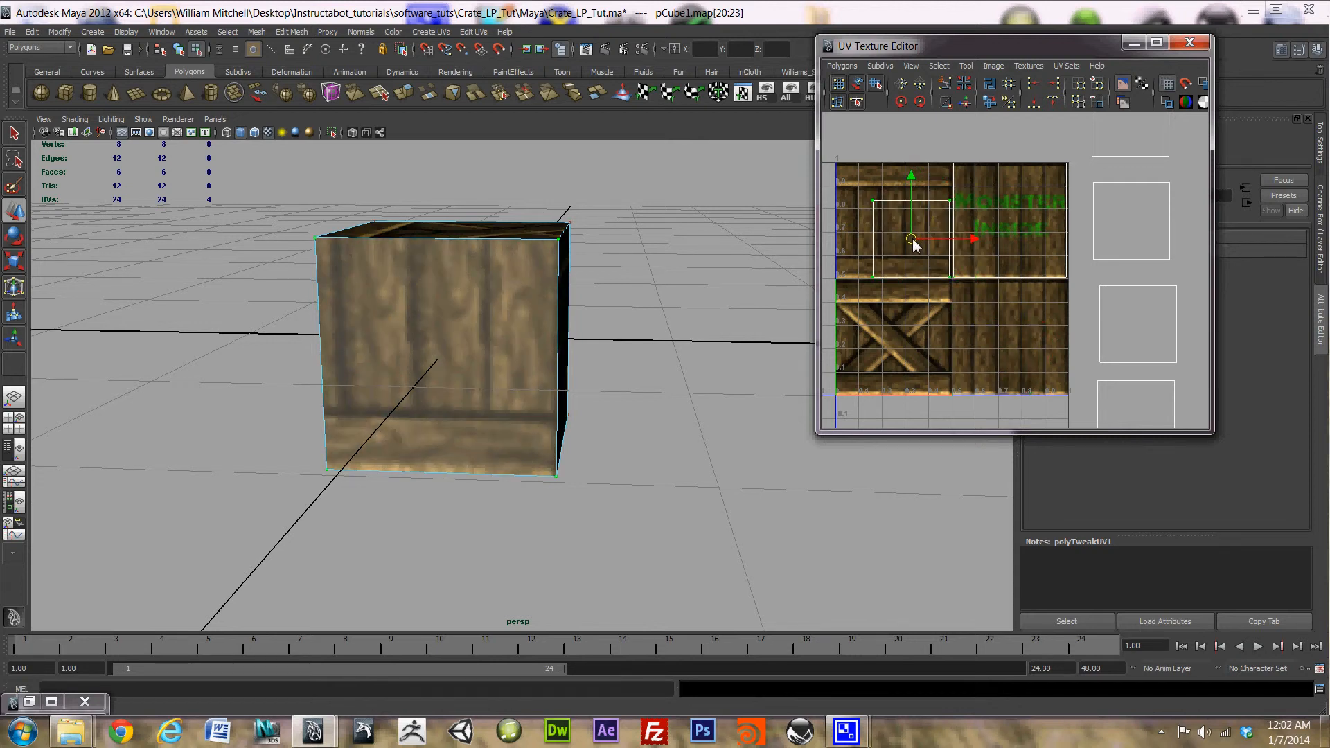
# - Stretch the shell's left and top edges to the borders of the upper-left plank panel, and clear the selection
pyautogui.keyDown('alt'); pyautogui.moveTo(926, 318); pyautogui.dragTo(1010, 346, button='middle'); pyautogui.keyUp('alt')
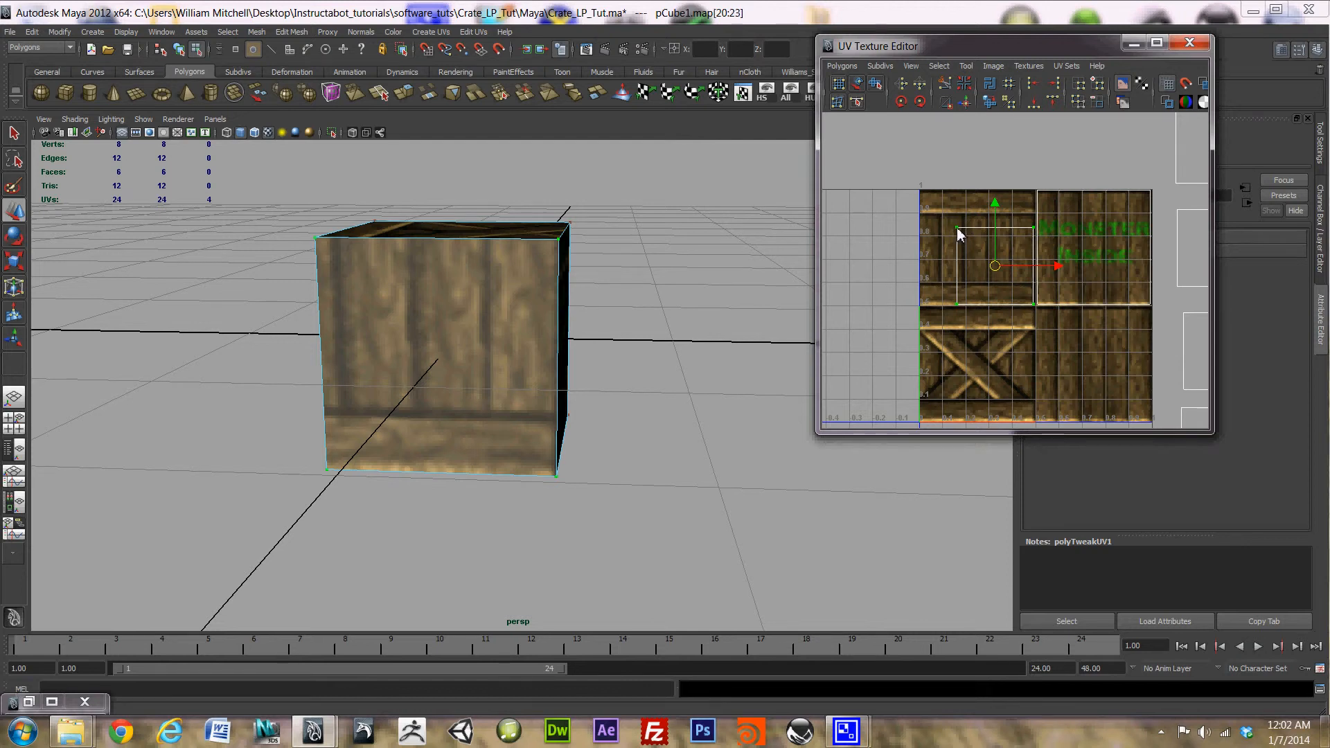
pyautogui.moveTo(929, 208); pyautogui.dragTo(969, 323)
pyautogui.moveTo(958, 283); pyautogui.dragTo(974, 331)
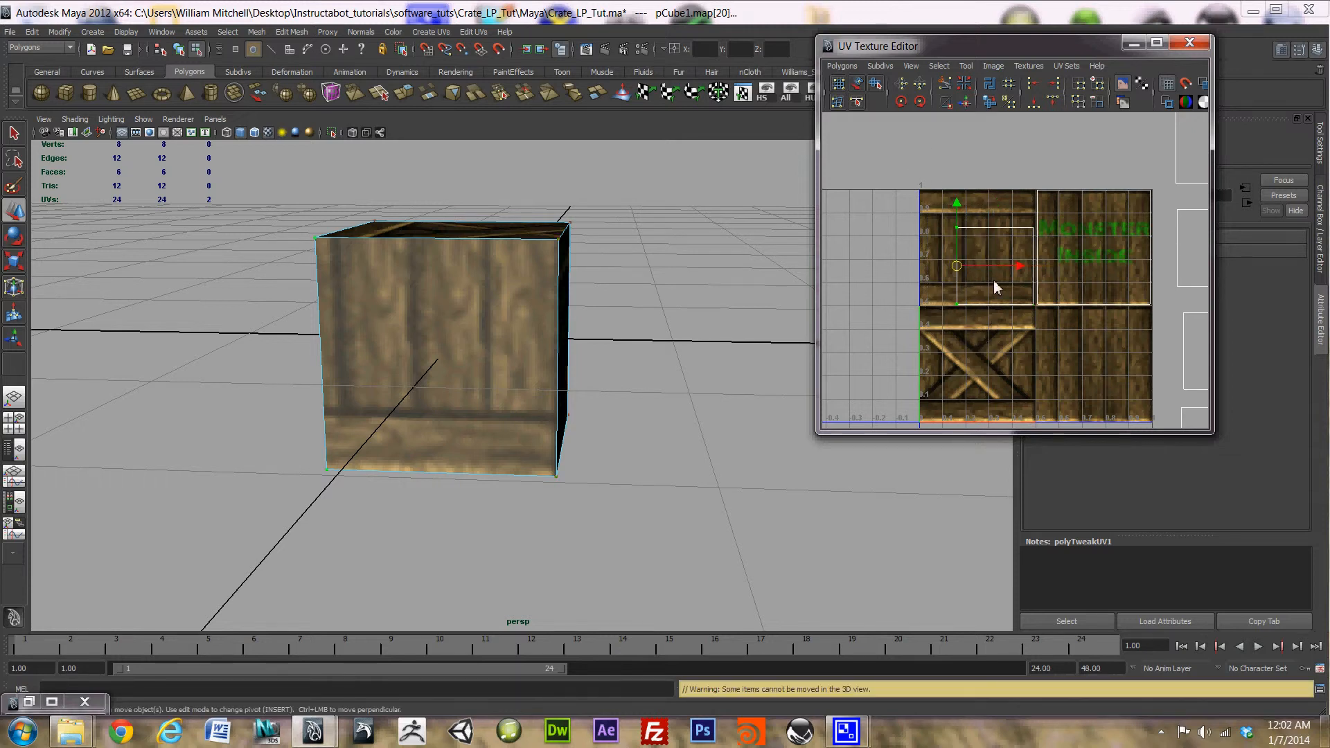
pyautogui.moveTo(1017, 270); pyautogui.dragTo(979, 272)
pyautogui.moveTo(897, 193); pyautogui.dragTo(987, 173)
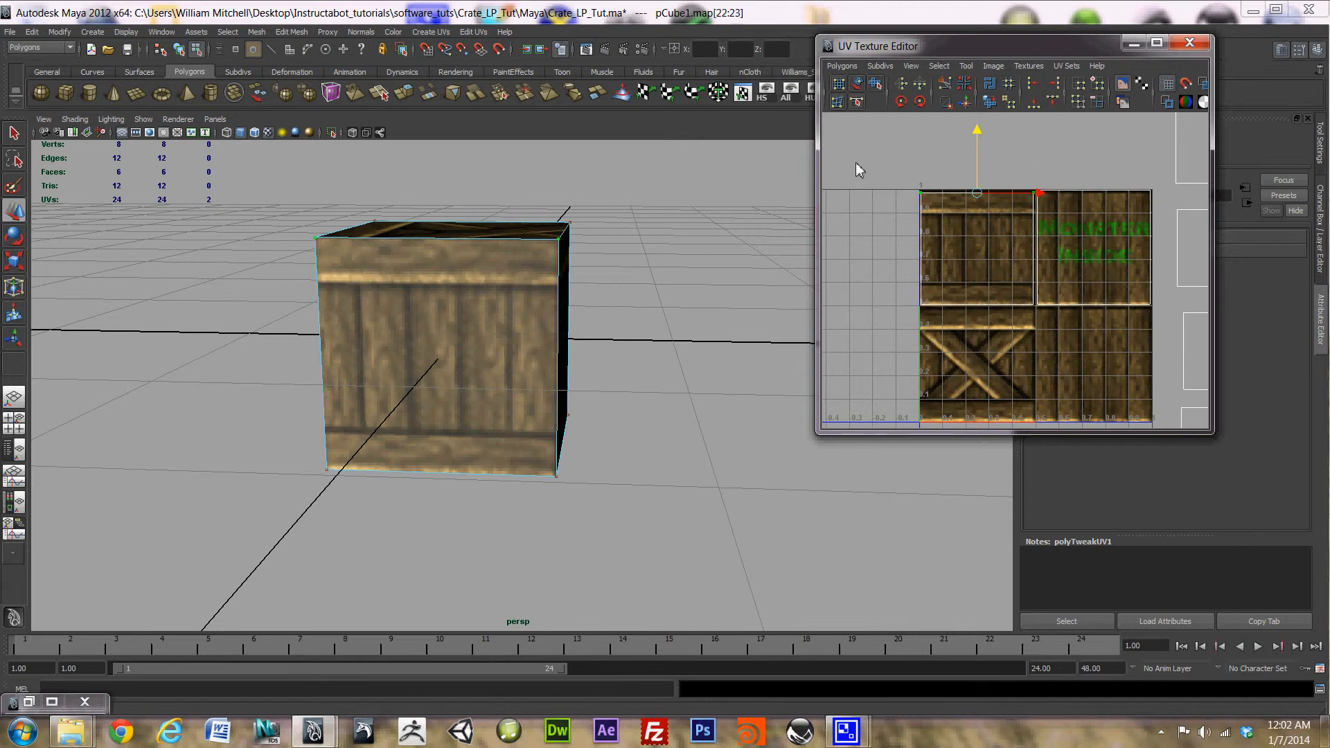
pyautogui.click(870, 336)
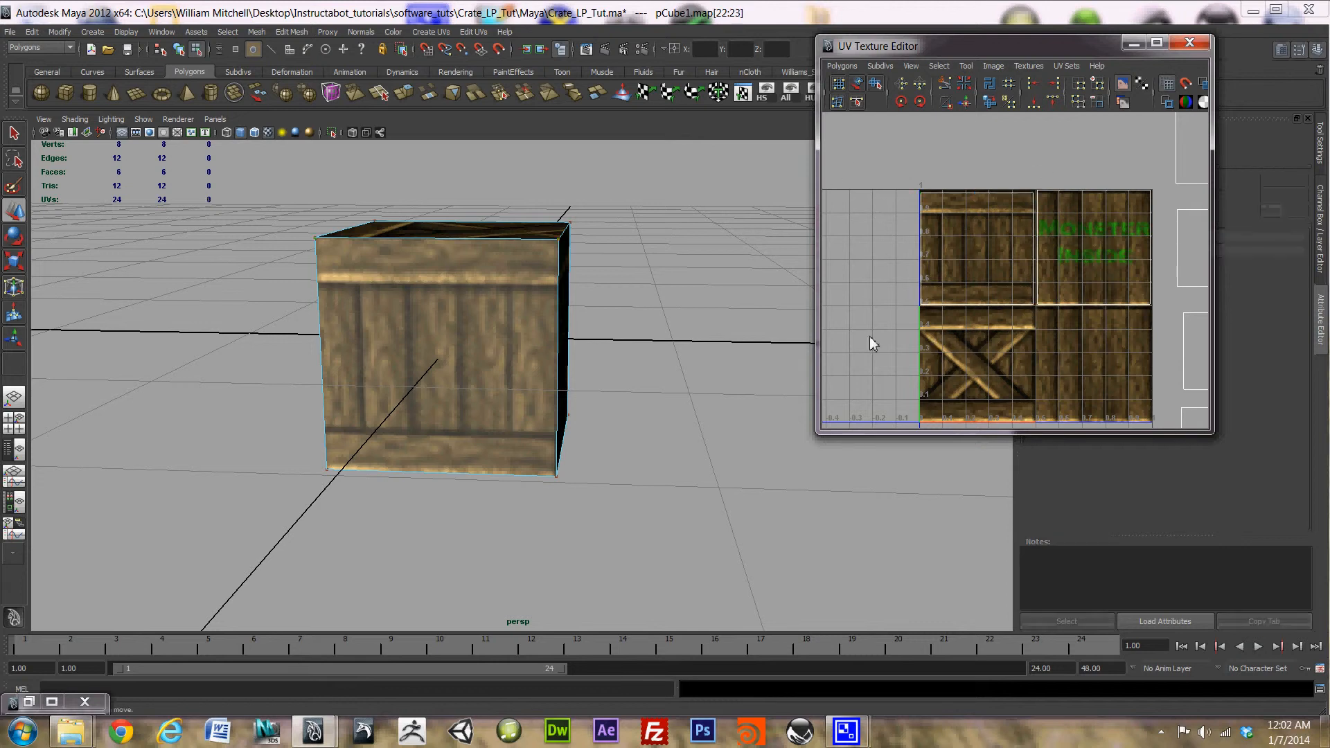
pyautogui.keyDown('alt'); pyautogui.moveTo(521, 347); pyautogui.dragTo(588, 305); pyautogui.keyUp('alt')
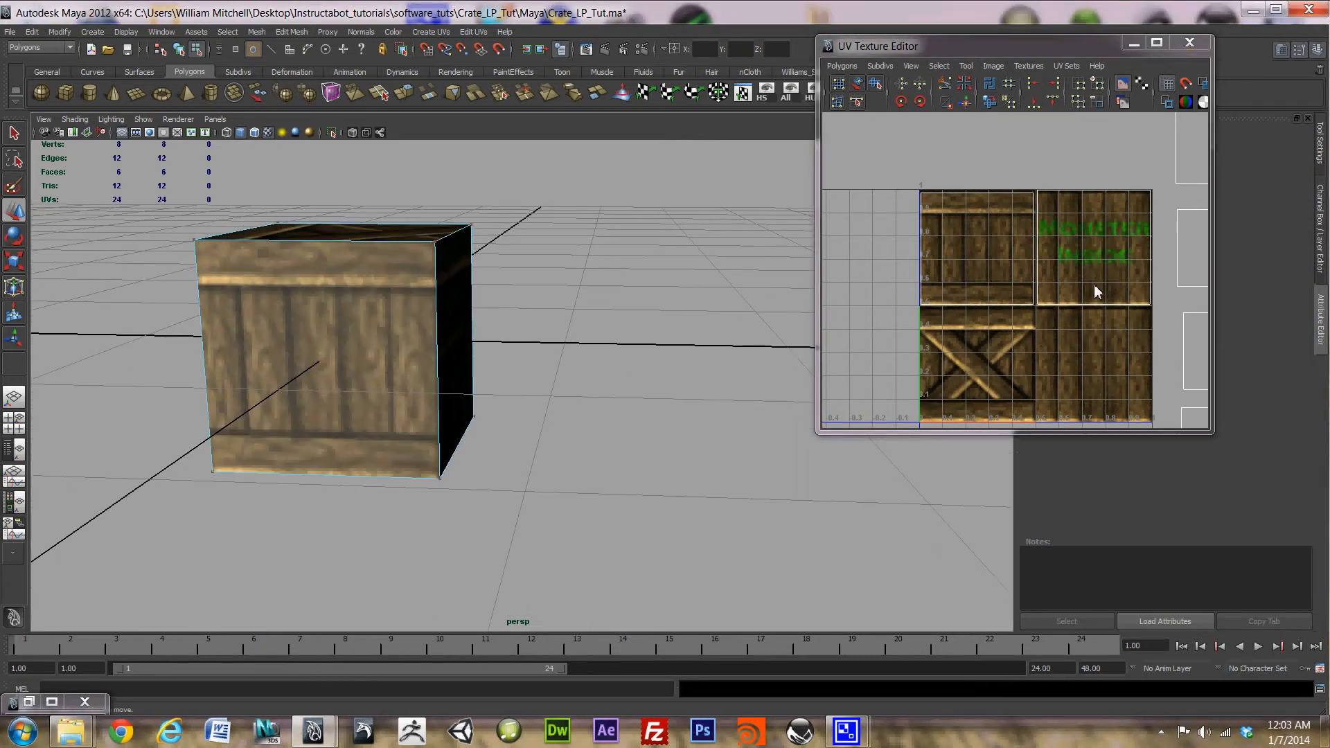
# - Select the third of the four UV shells stacked beside the texture and move it onto the upper-left plank panel
pyautogui.keyDown('alt'); pyautogui.moveTo(1094, 336); pyautogui.dragTo(1013, 302, button='middle'); pyautogui.keyUp('alt')
pyautogui.moveTo(1024, 293); pyautogui.dragTo(1046, 315)
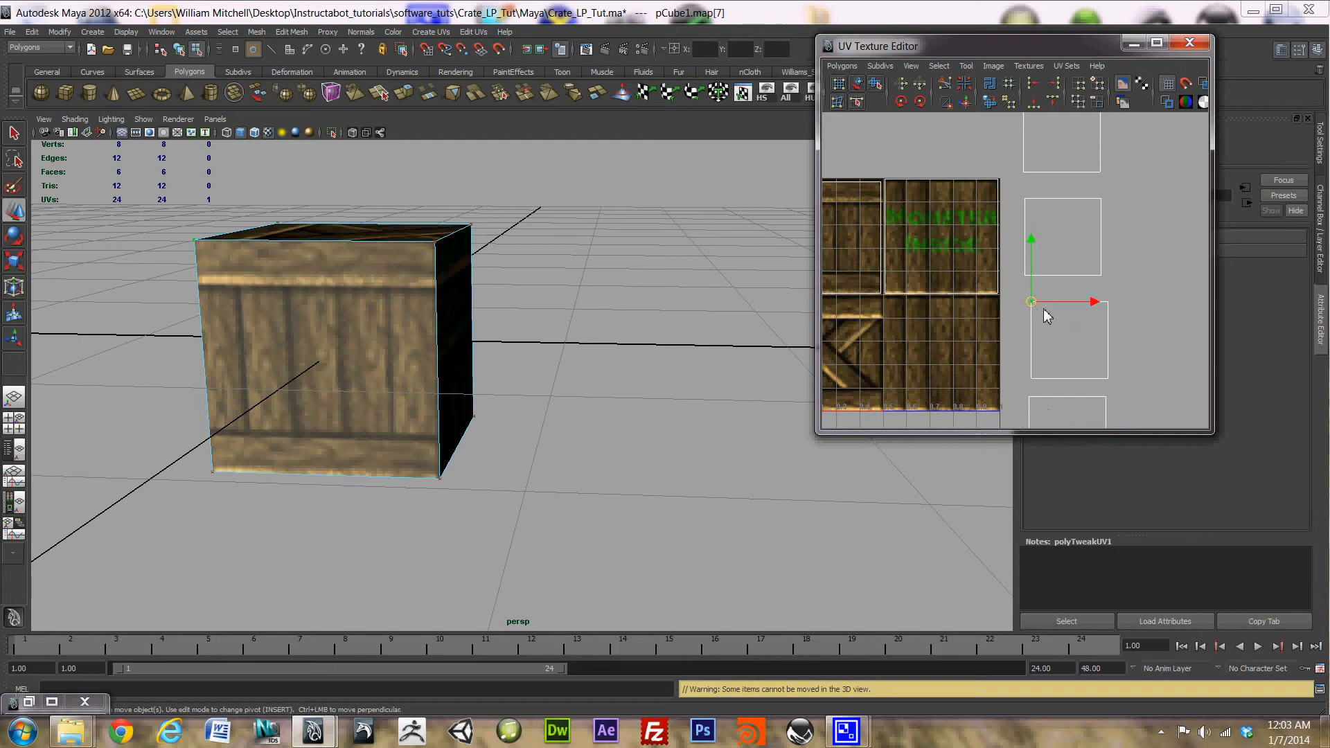
pyautogui.hotkey('shift', '.')
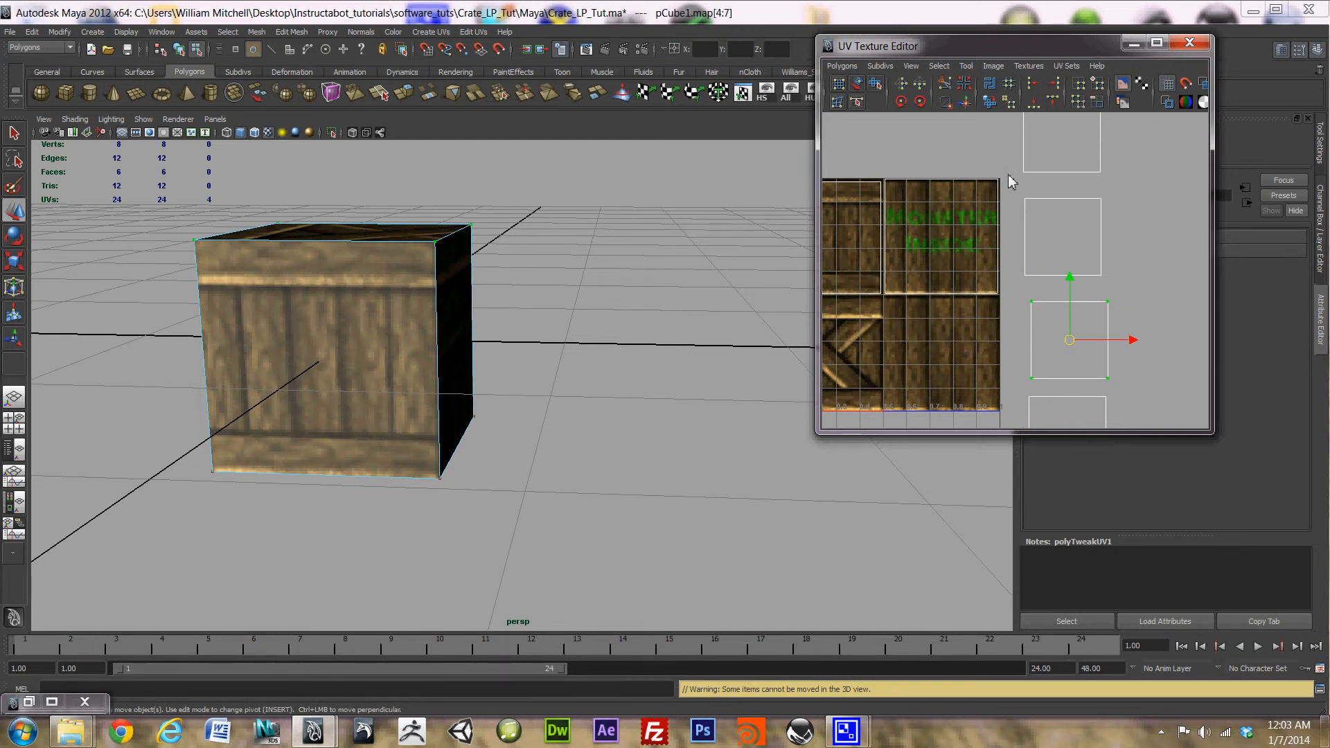
pyautogui.moveTo(1012, 190); pyautogui.dragTo(1169, 291)
pyautogui.moveTo(1021, 292); pyautogui.dragTo(1053, 324)
pyautogui.hotkey('shift', '.')
pyautogui.keyDown('alt'); pyautogui.moveTo(967, 328); pyautogui.dragTo(1018, 291, button='middle'); pyautogui.keyUp('alt')
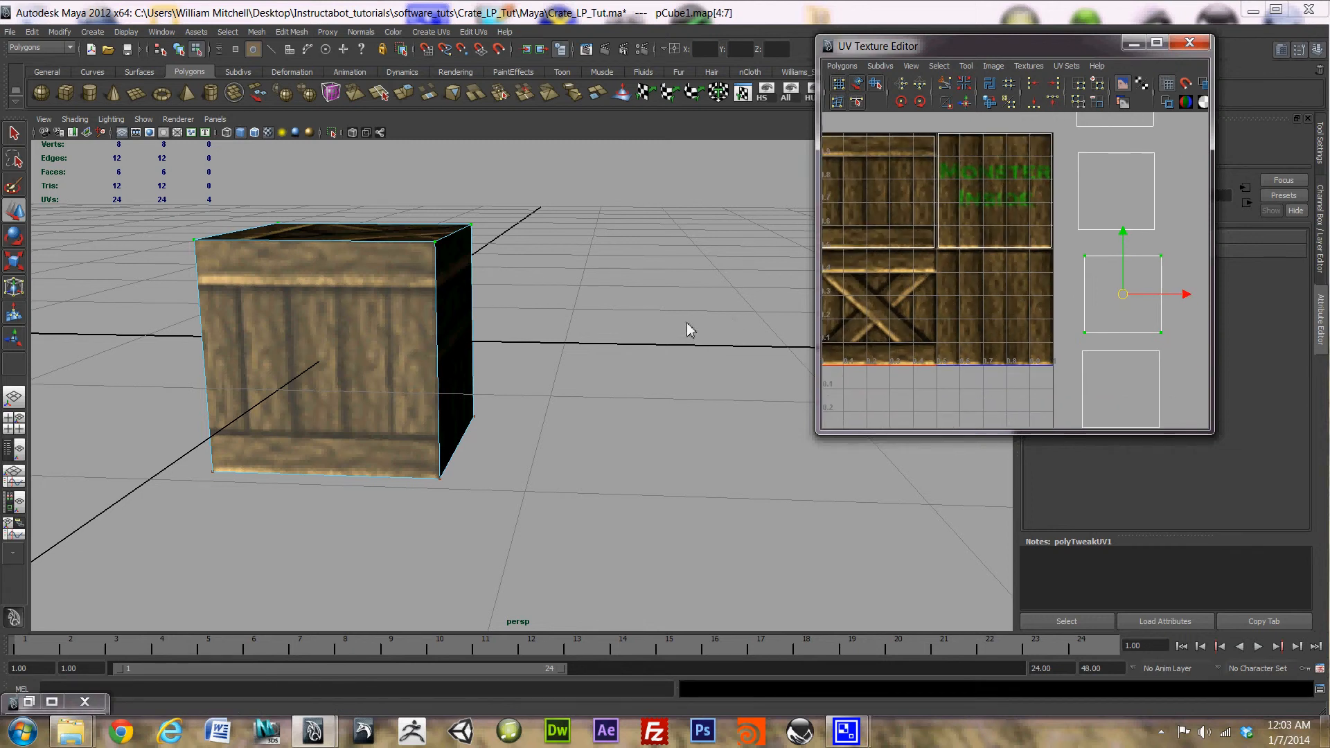
pyautogui.keyDown('alt'); pyautogui.moveTo(687, 322); pyautogui.dragTo(641, 346); pyautogui.keyUp('alt')
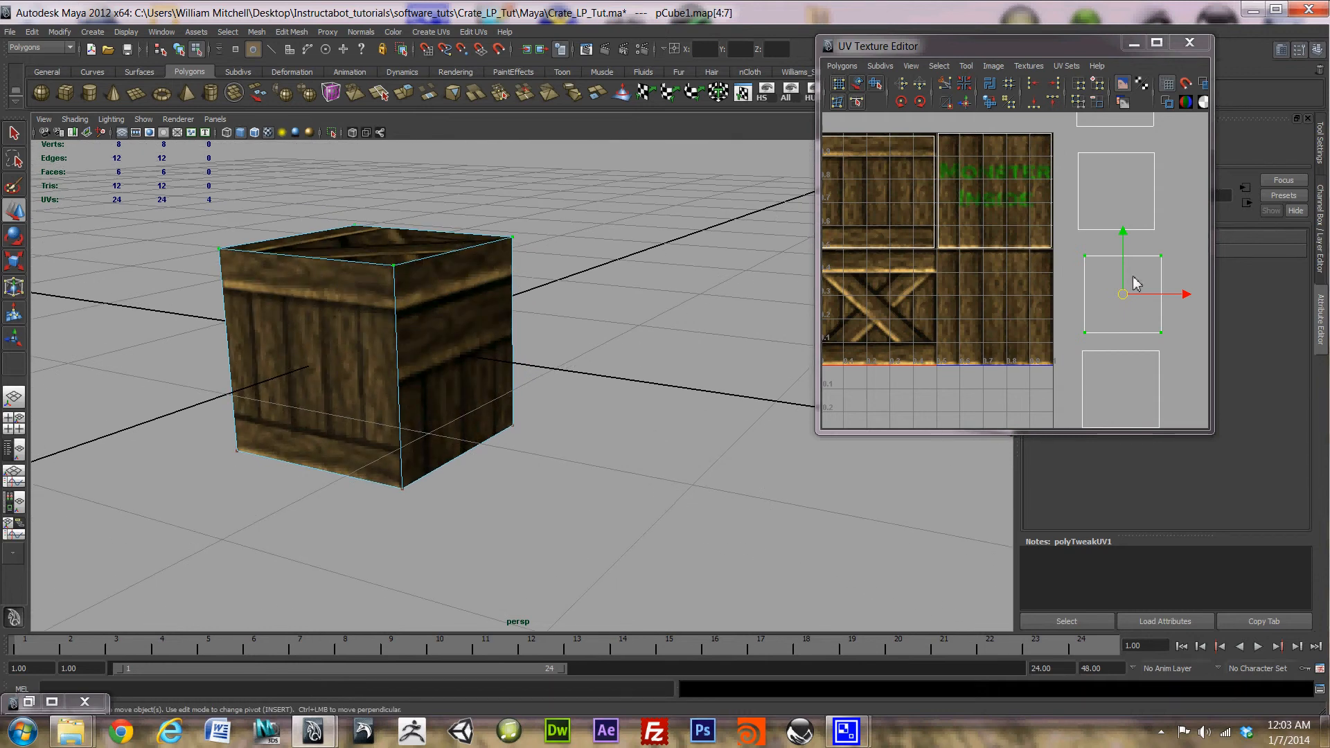
pyautogui.moveTo(1126, 295); pyautogui.dragTo(868, 212)
# - Stretch the newly placed shell's top and right edges to match the borders of the upper-left plank panel
pyautogui.keyDown('alt'); pyautogui.moveTo(913, 288); pyautogui.dragTo(973, 317, button='middle'); pyautogui.keyUp('alt')
pyautogui.moveTo(800, 221); pyautogui.dragTo(801, 219)
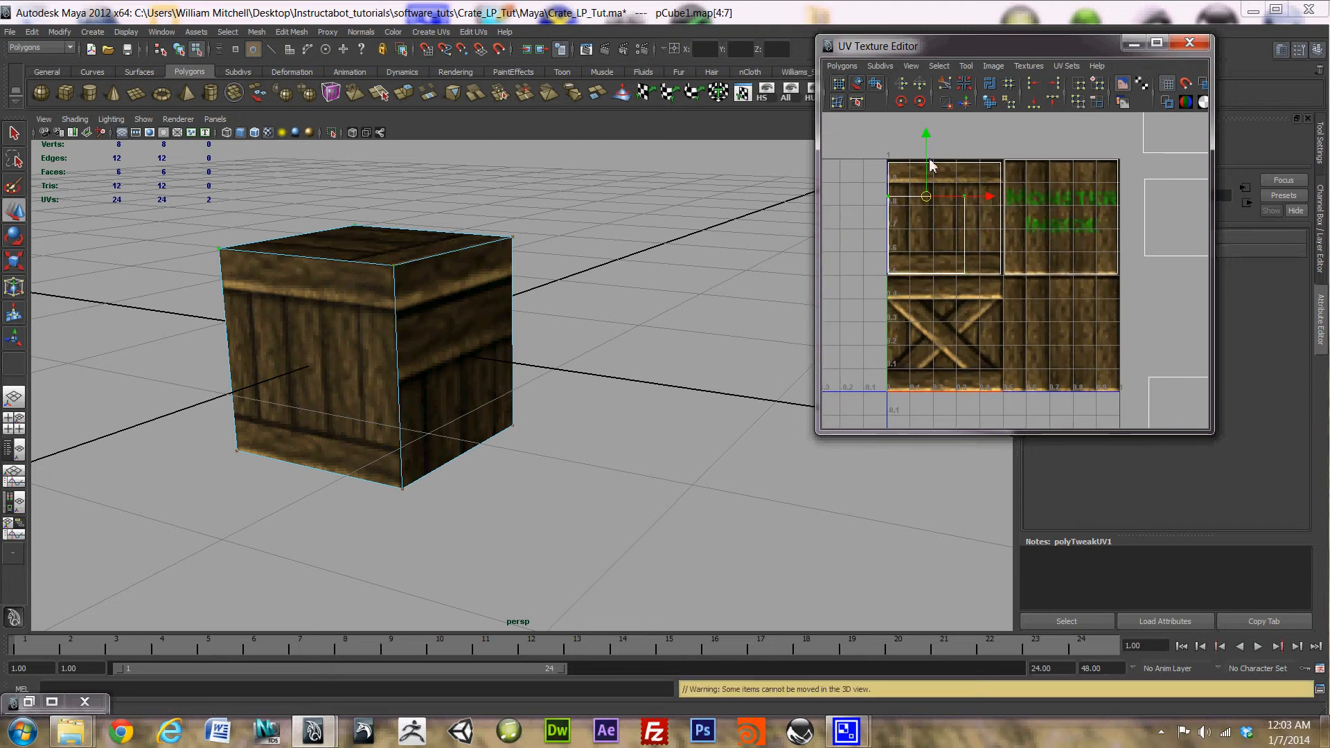
pyautogui.moveTo(928, 156); pyautogui.dragTo(932, 123)
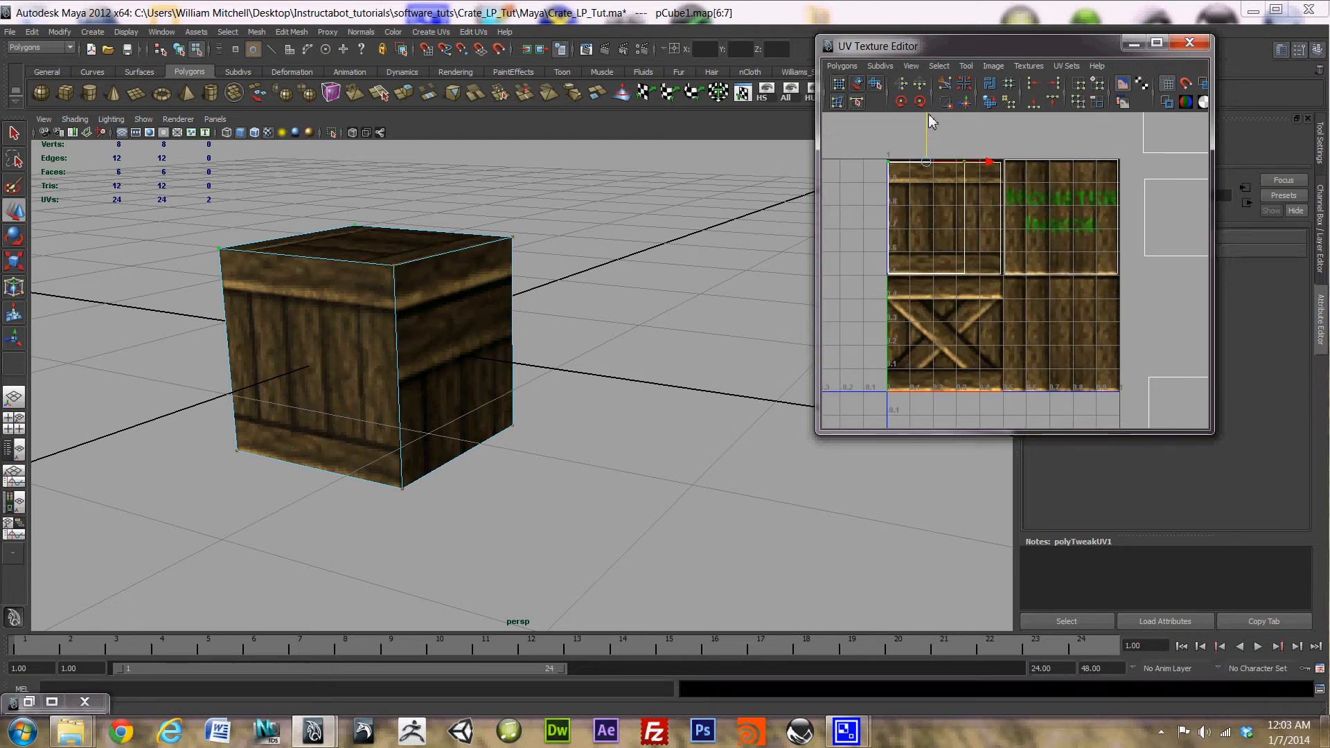
pyautogui.moveTo(958, 154); pyautogui.dragTo(1023, 339)
pyautogui.moveTo(1019, 227); pyautogui.dragTo(1044, 225)
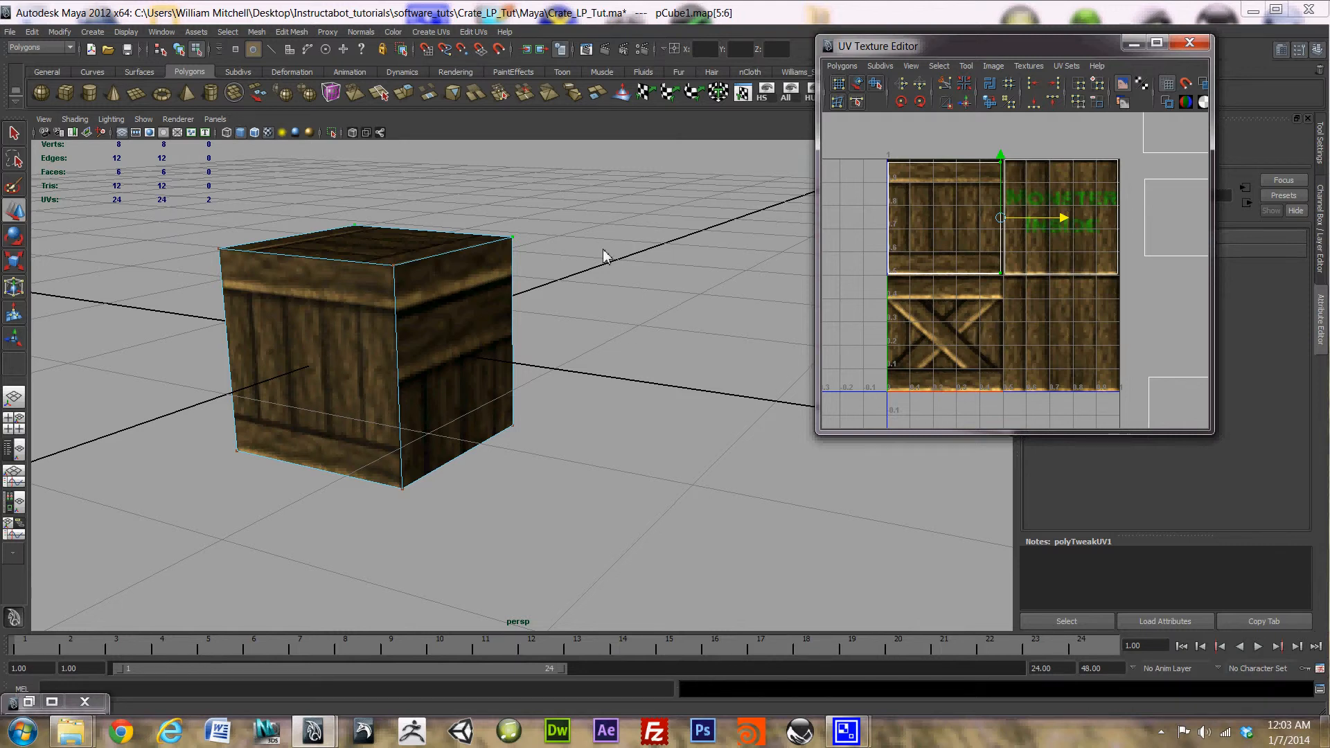
# - Examine the crate's faces and the lower-right corner of the stacked UV shells on the upper-left plank panel
pyautogui.keyDown('alt'); pyautogui.moveTo(603, 249); pyautogui.dragTo(647, 251, button='middle'); pyautogui.keyUp('alt')
pyautogui.keyDown('alt'); pyautogui.moveTo(693, 245); pyautogui.dragTo(579, 318); pyautogui.keyUp('alt')
pyautogui.keyDown('alt'); pyautogui.moveTo(579, 318); pyautogui.dragTo(606, 334, button='right'); pyautogui.keyUp('alt')
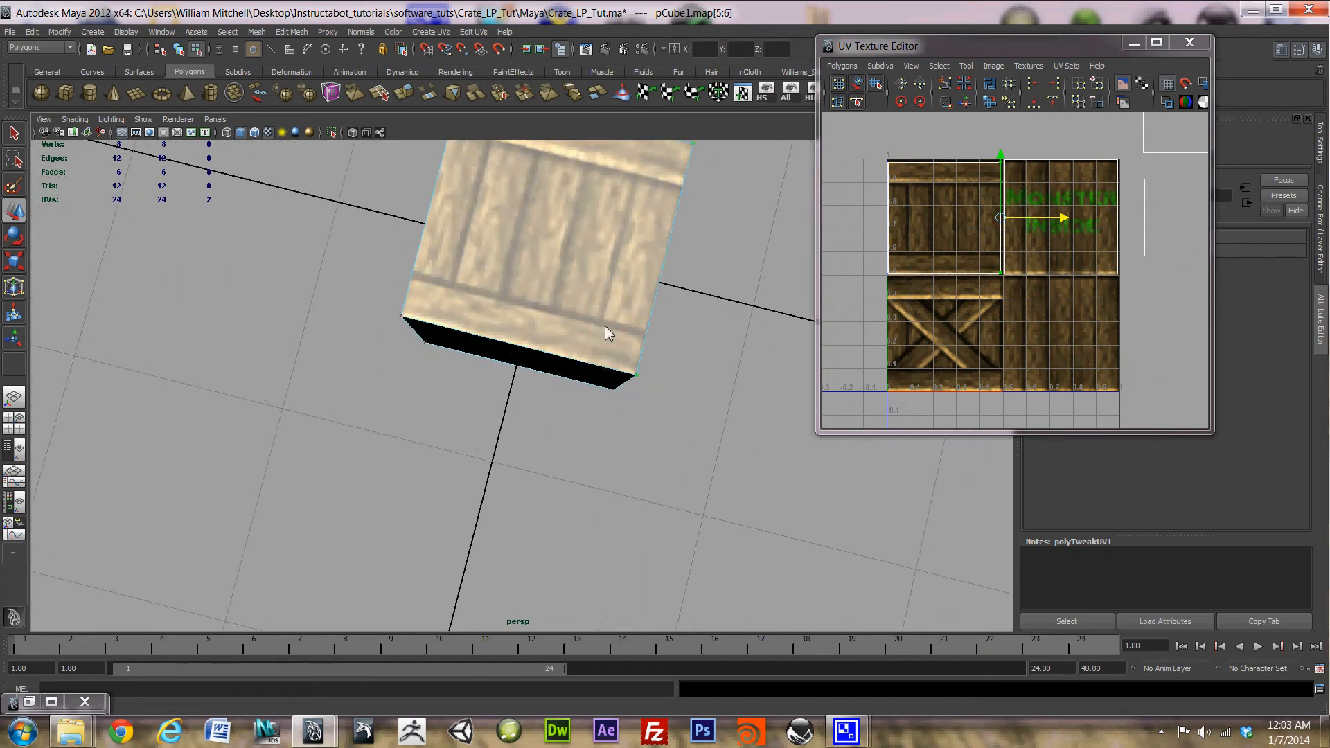
pyautogui.keyDown('alt'); pyautogui.moveTo(605, 334); pyautogui.dragTo(605, 301); pyautogui.keyUp('alt')
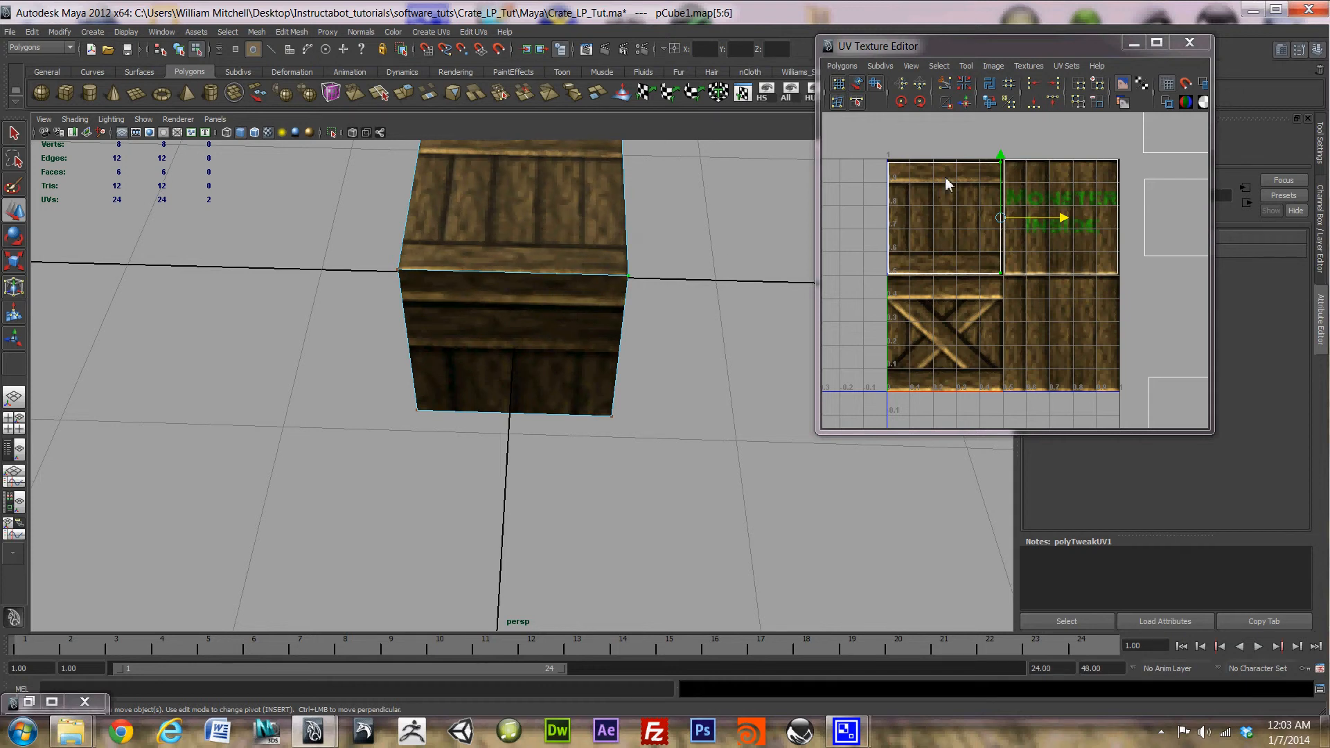
pyautogui.scroll(3, 996, 280)
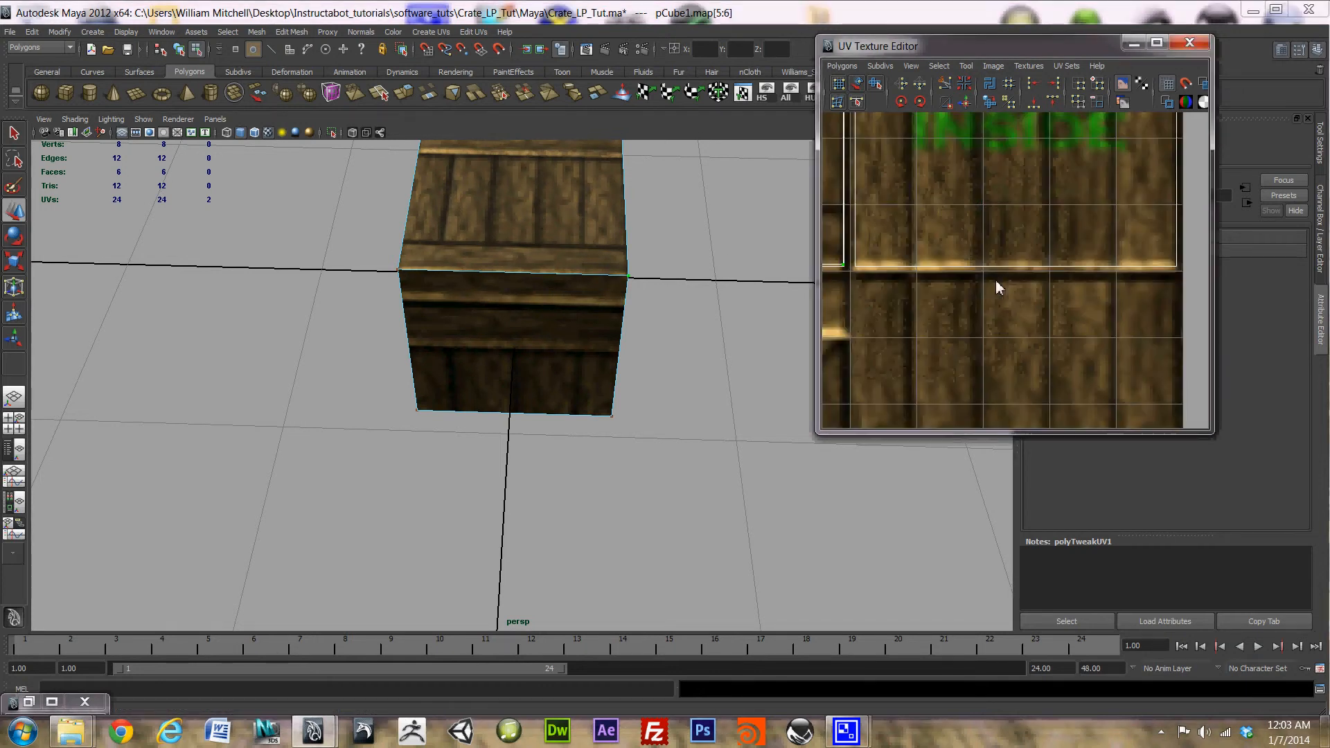
pyautogui.scroll(2, 1081, 270)
pyautogui.scroll(5, 1119, 273)
pyautogui.keyDown('alt'); pyautogui.moveTo(1134, 285); pyautogui.dragTo(864, 309, button='middle'); pyautogui.keyUp('alt')
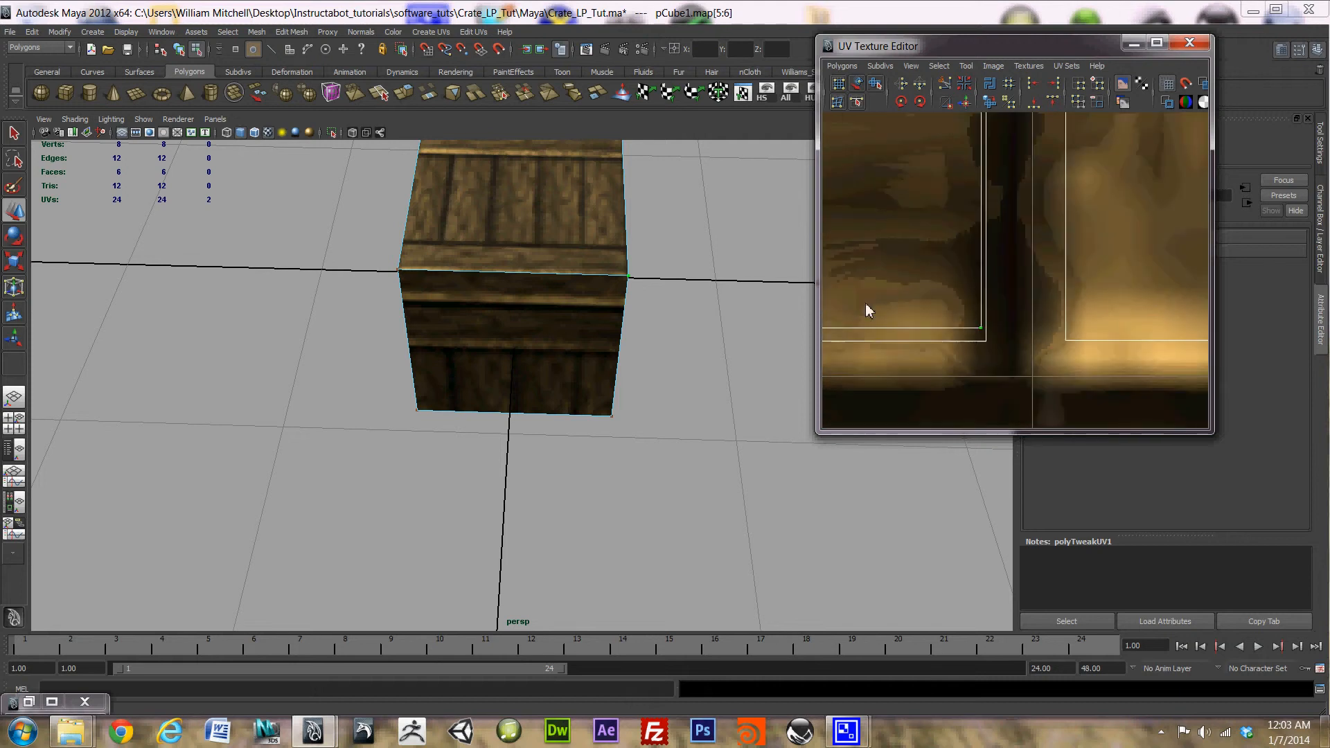
# - Try to move one of the overlapping UV shells from the upper-left plank panel down onto the X-braced panel
pyautogui.click(988, 340)
pyautogui.press('w')
pyautogui.rightClick(989, 345)
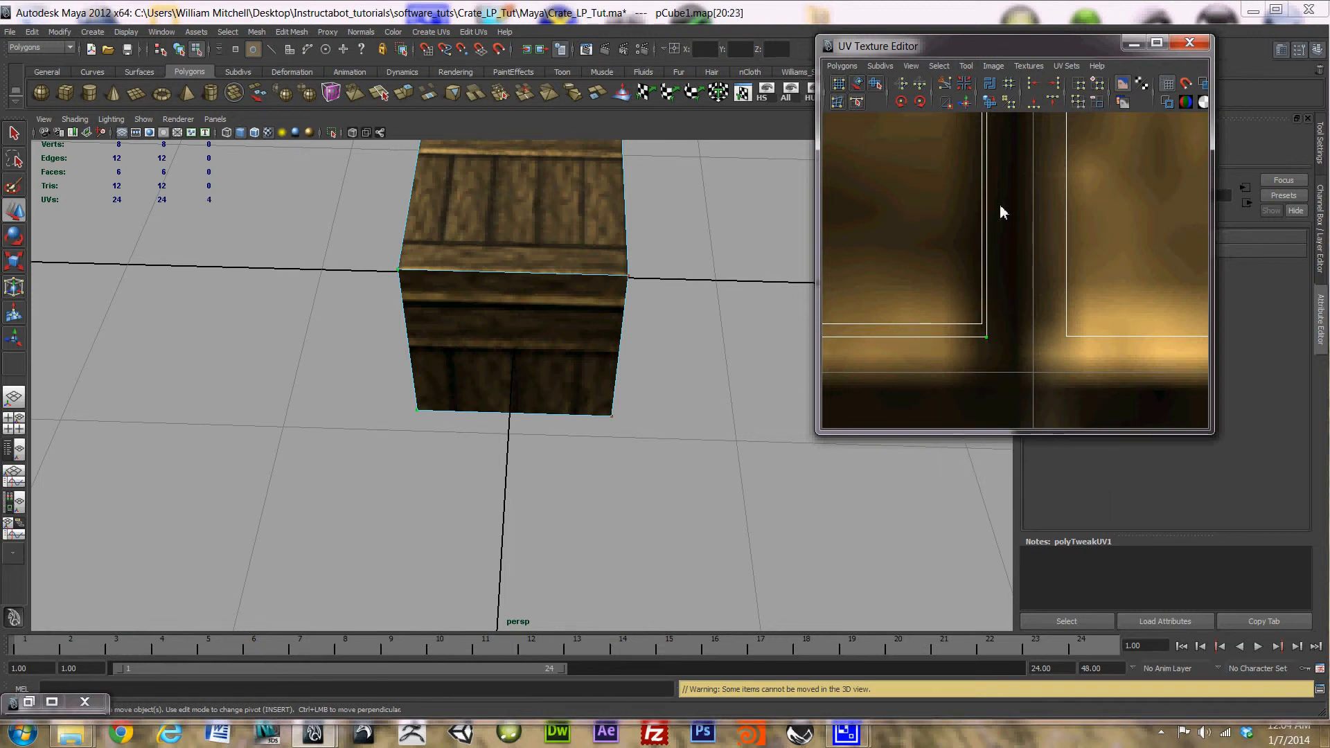
pyautogui.scroll(-4, 1000, 208)
pyautogui.click(939, 66)
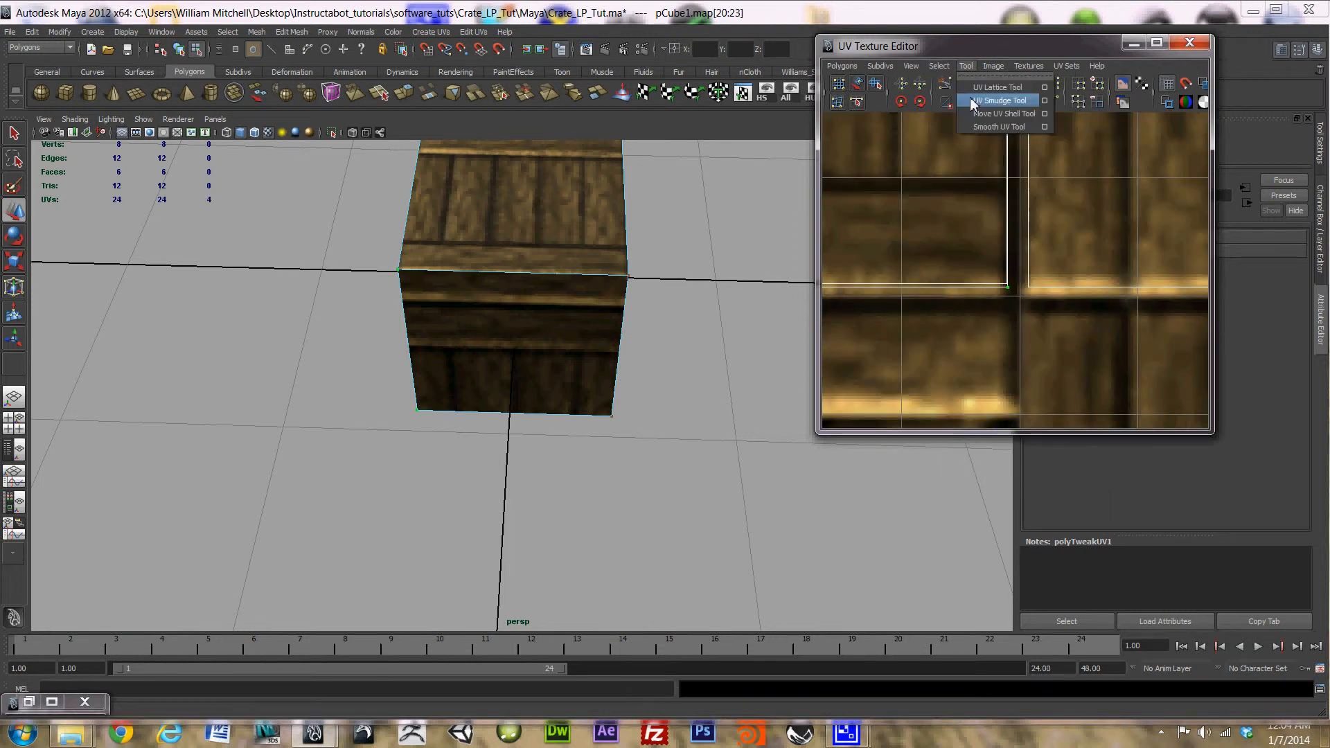
pyautogui.click(959, 46)
pyautogui.scroll(-5, 979, 259)
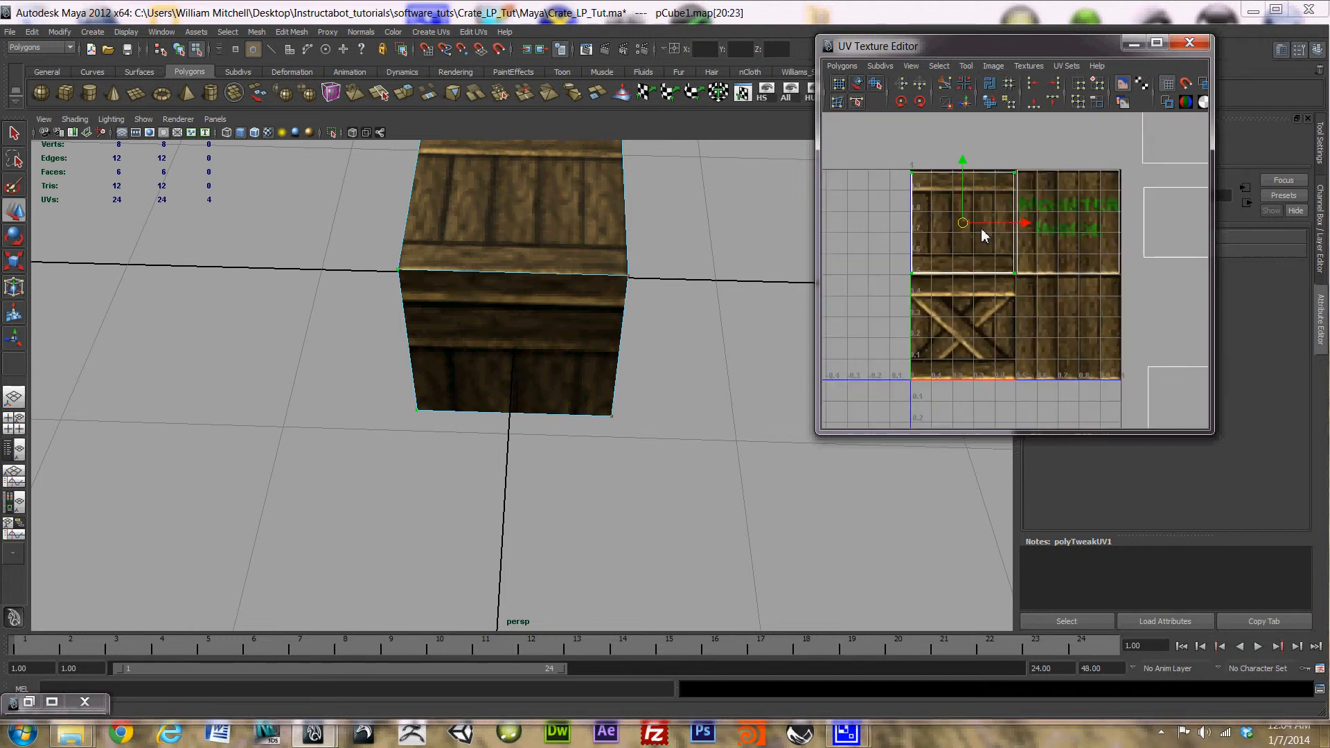
pyautogui.scroll(3, 959, 226)
pyautogui.keyDown('alt'); pyautogui.moveTo(1000, 314); pyautogui.dragTo(1030, 291, button='middle'); pyautogui.keyUp('alt')
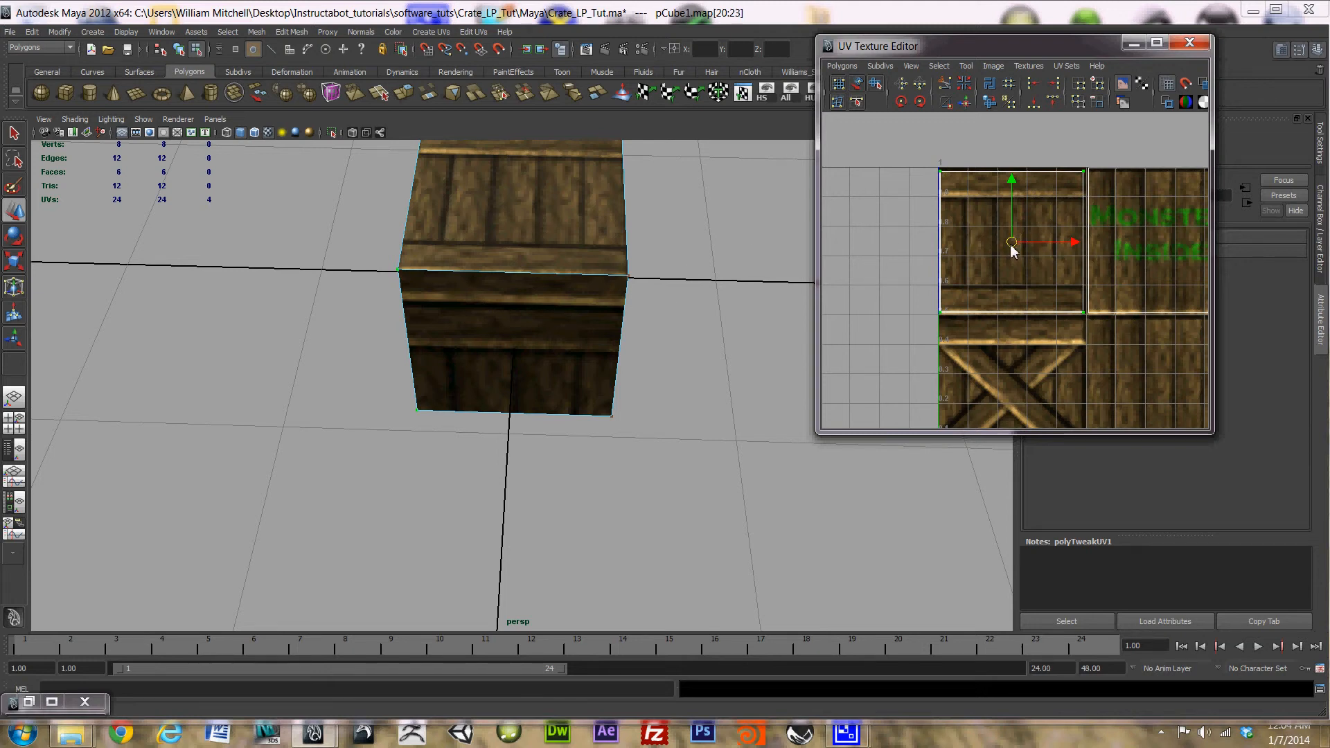
pyautogui.moveTo(1011, 248); pyautogui.dragTo(1005, 386)
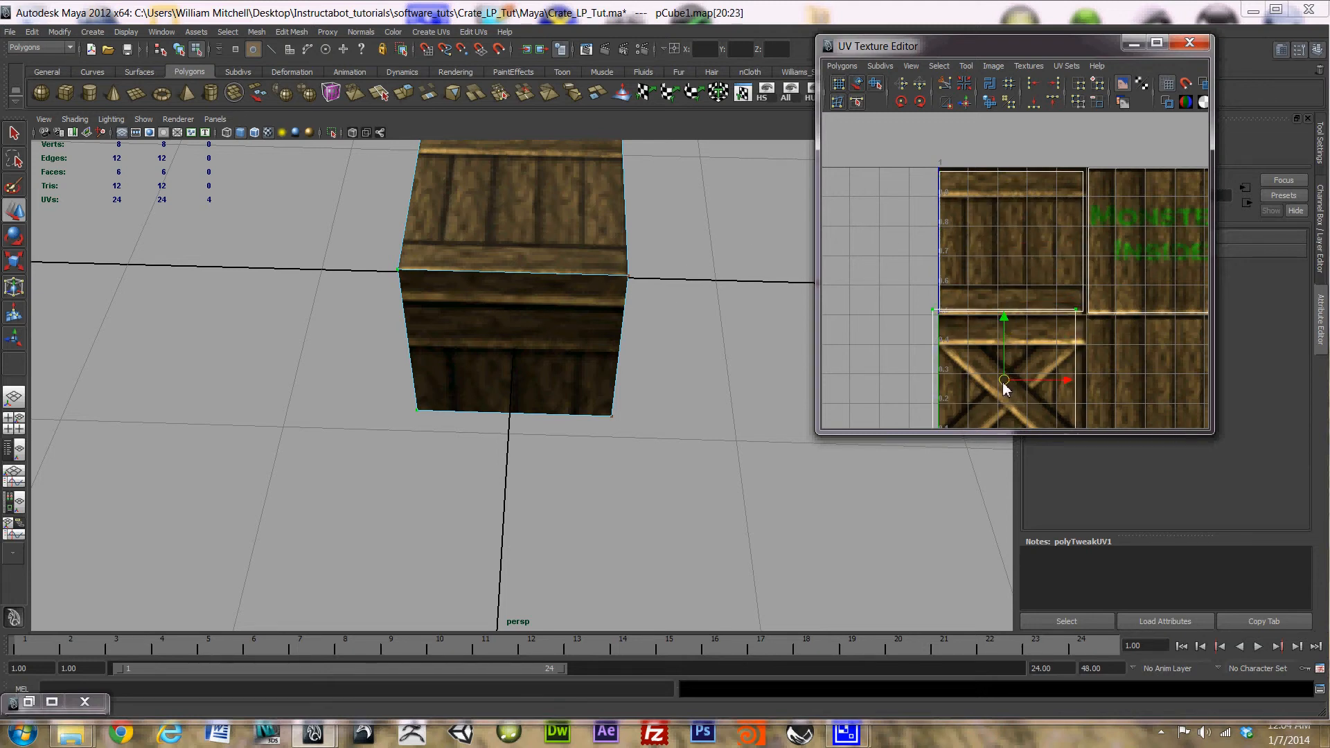
# - Select the inner overlapping UV shell on the upper-left plank panel and move it onto the X-braced panel below
pyautogui.scroll(5, 1119, 338)
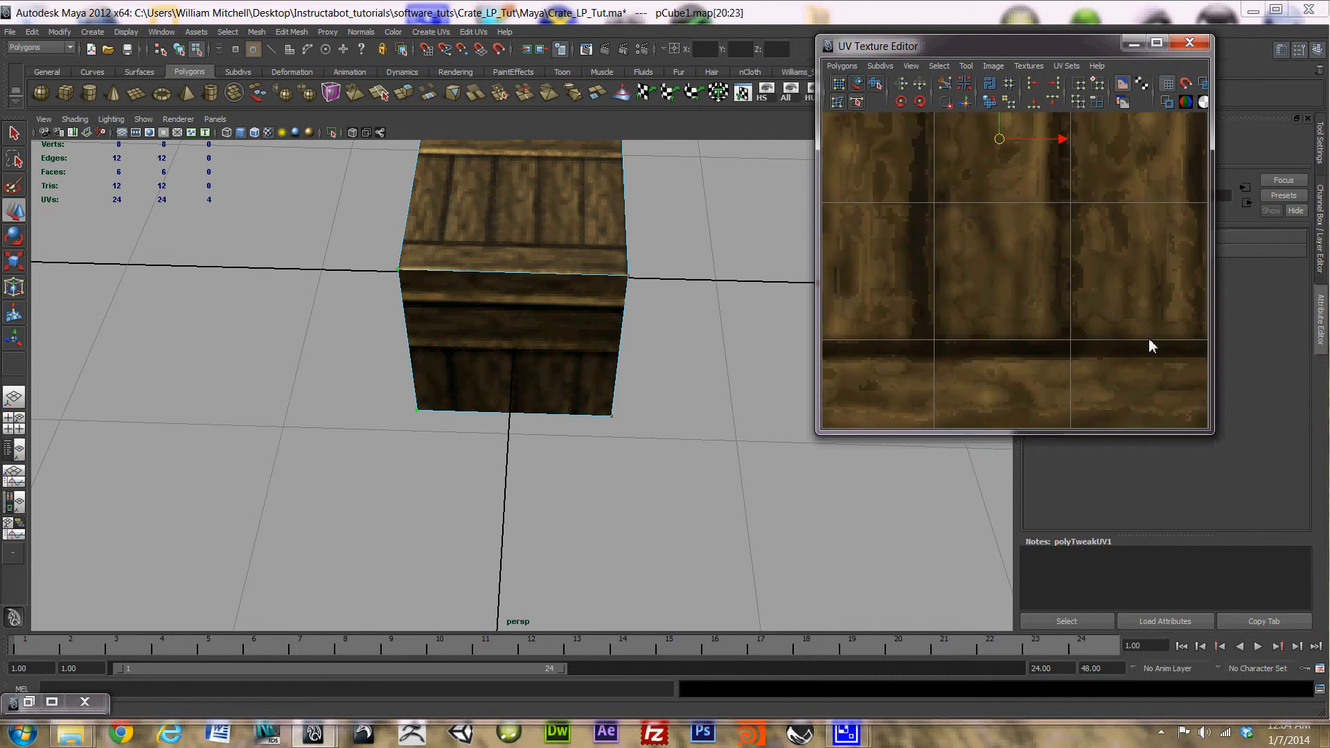
pyautogui.keyDown('alt'); pyautogui.moveTo(1148, 338); pyautogui.dragTo(822, 184, button='middle'); pyautogui.keyUp('alt')
pyautogui.scroll(3, 951, 284)
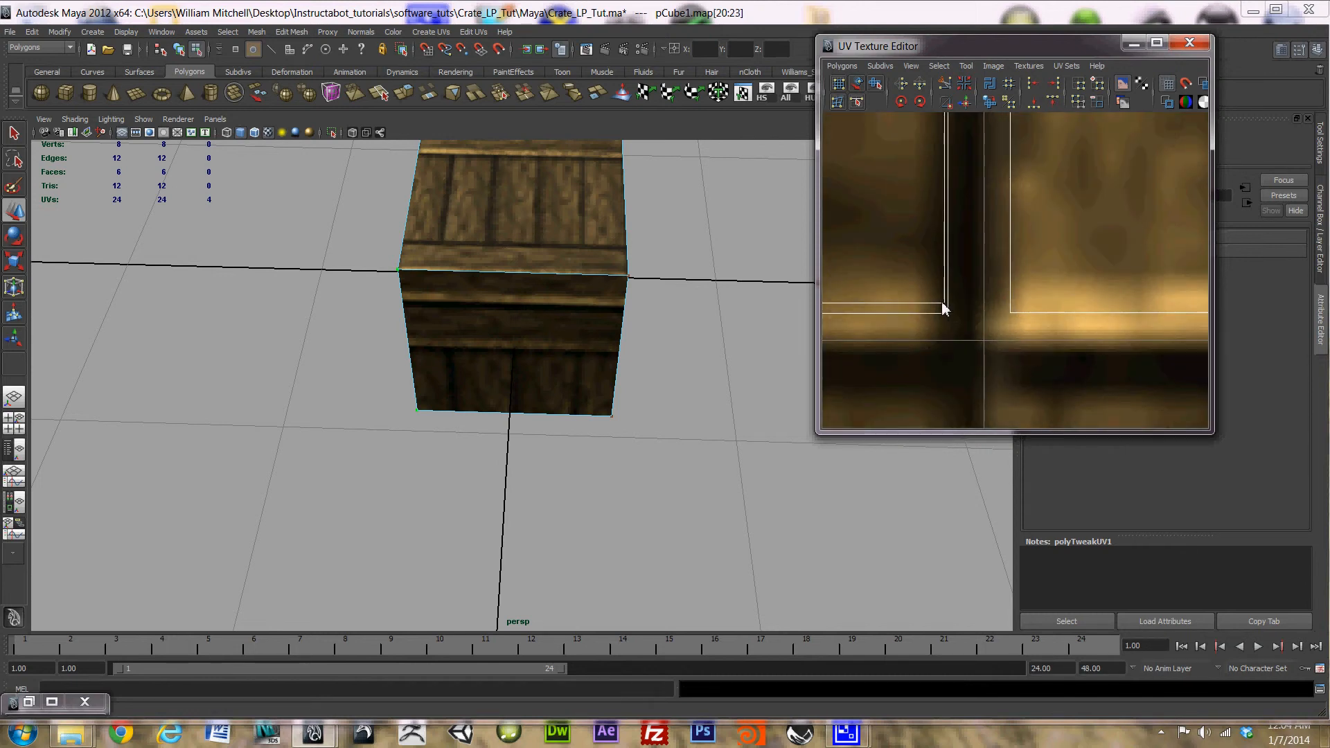
pyautogui.click(943, 305)
pyautogui.scroll(-10, 949, 271)
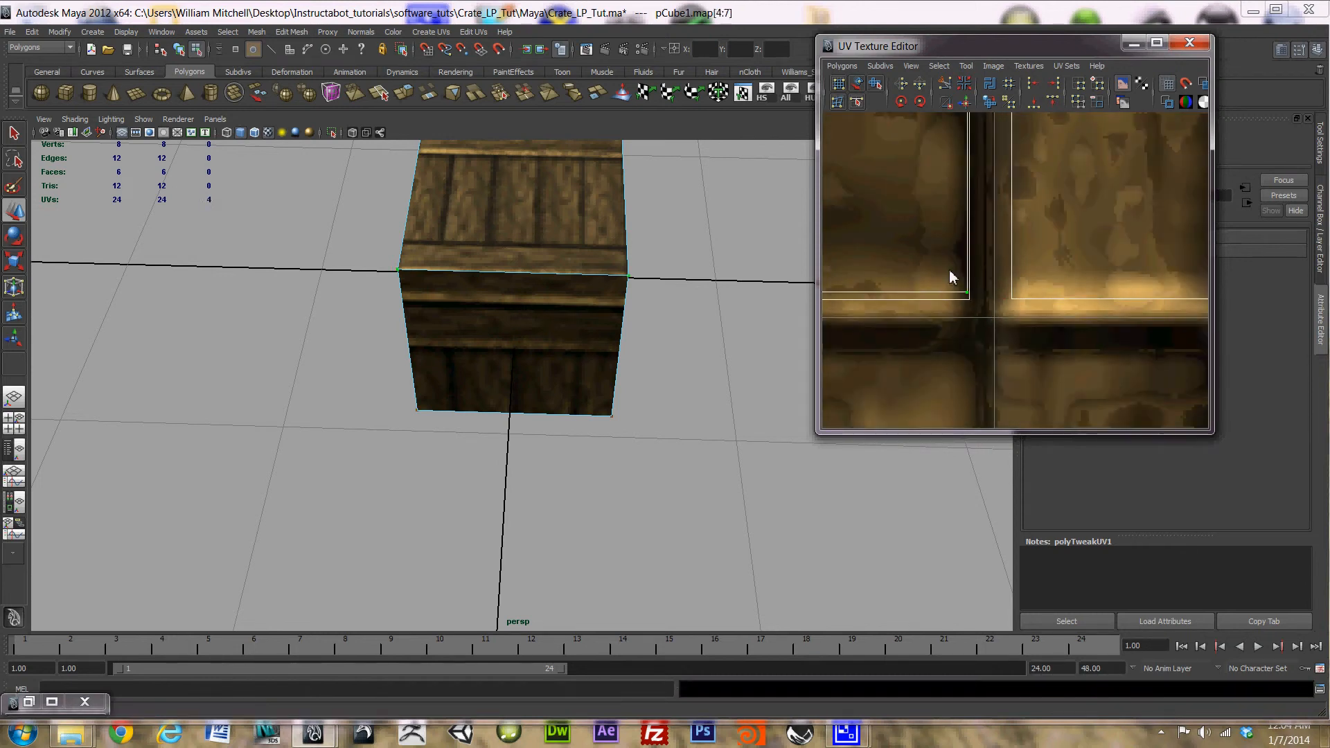
pyautogui.moveTo(963, 247); pyautogui.dragTo(969, 328)
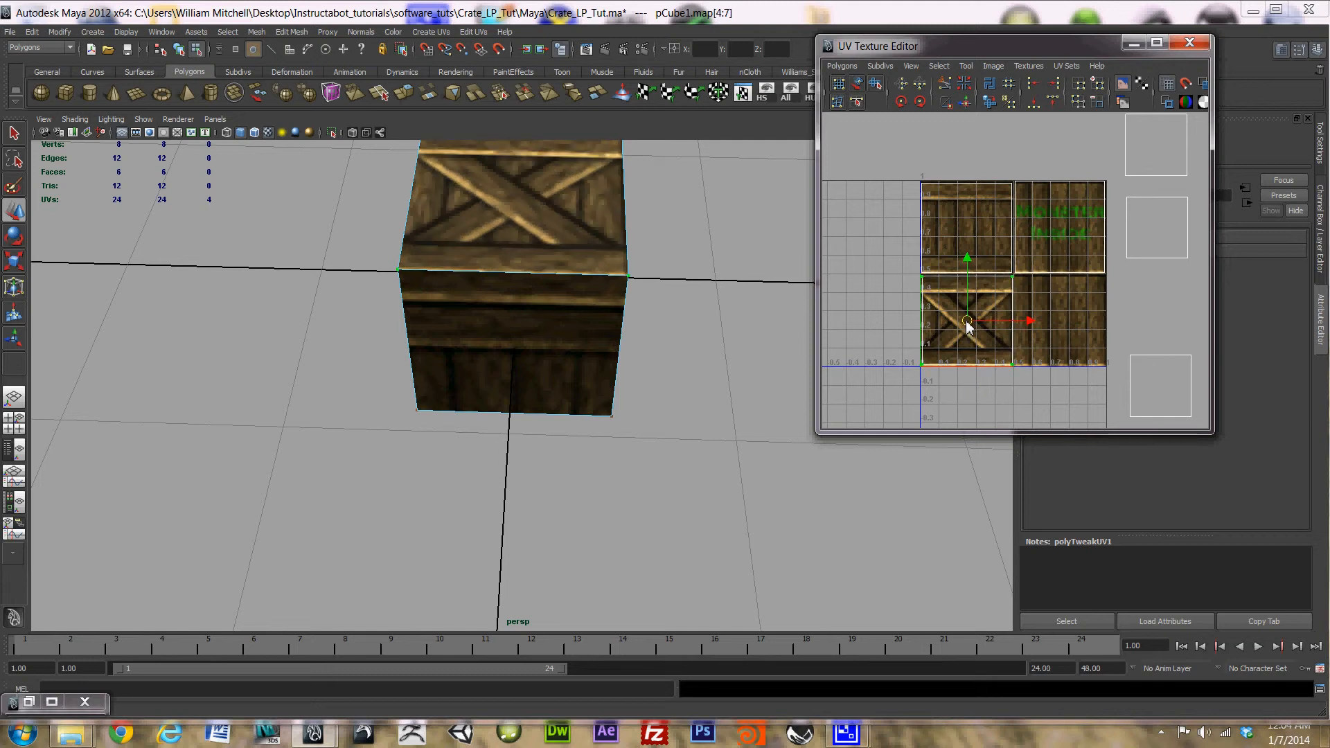
# - Select the bottom-edge UVs of the shell on the X-braced panel and adjust them to the panel's bottom border
pyautogui.scroll(4, 969, 327)
pyautogui.keyDown('alt'); pyautogui.moveTo(1020, 388); pyautogui.dragTo(1128, 256, button='middle'); pyautogui.keyUp('alt')
pyautogui.moveTo(1152, 313); pyautogui.dragTo(836, 414)
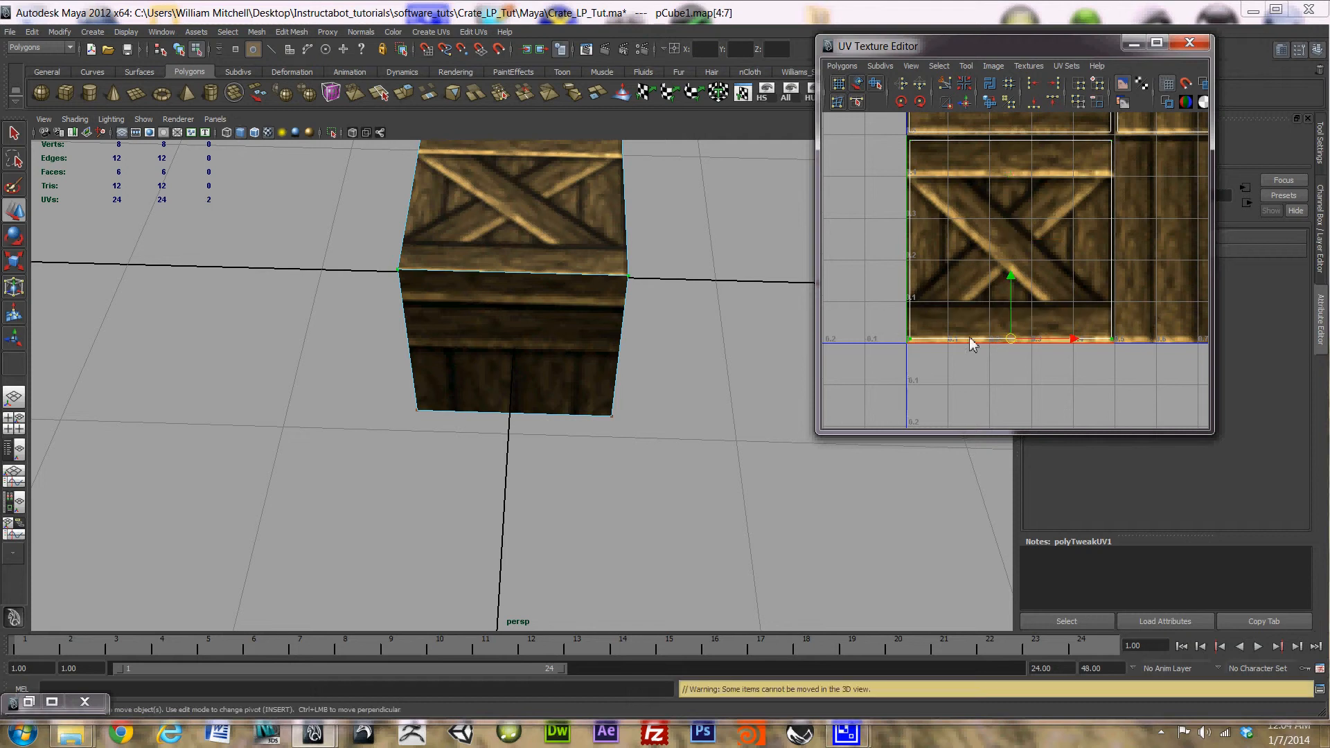
pyautogui.moveTo(1012, 314); pyautogui.dragTo(1015, 314)
# - Select the lowest UV shell beside the texture and move it onto the upper-left plank panel
pyautogui.keyDown('alt'); pyautogui.moveTo(1097, 255); pyautogui.dragTo(945, 315, button='middle'); pyautogui.keyUp('alt')
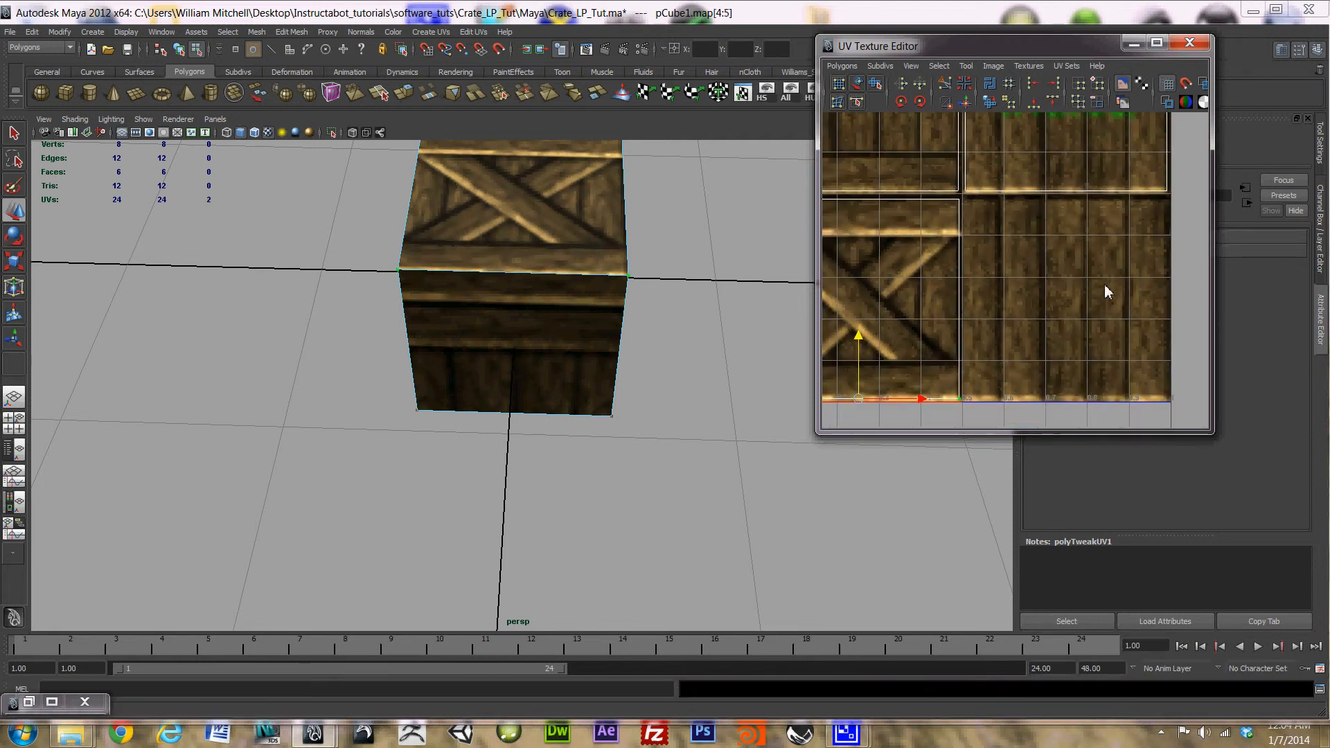
pyautogui.scroll(-8, 1108, 281)
pyautogui.moveTo(1079, 332); pyautogui.dragTo(1051, 341)
pyautogui.scroll(5, 1072, 332)
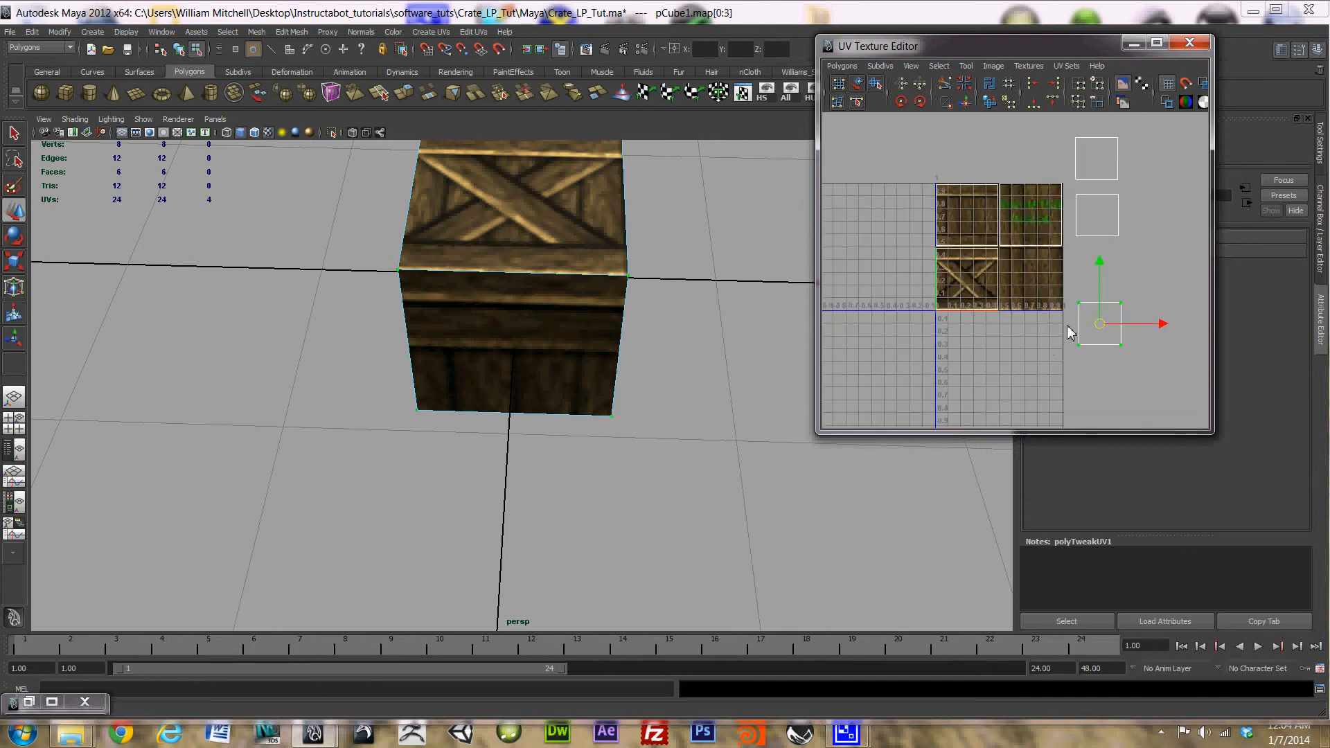
pyautogui.keyDown('alt'); pyautogui.moveTo(1092, 325); pyautogui.dragTo(995, 318, button='middle'); pyautogui.keyUp('alt')
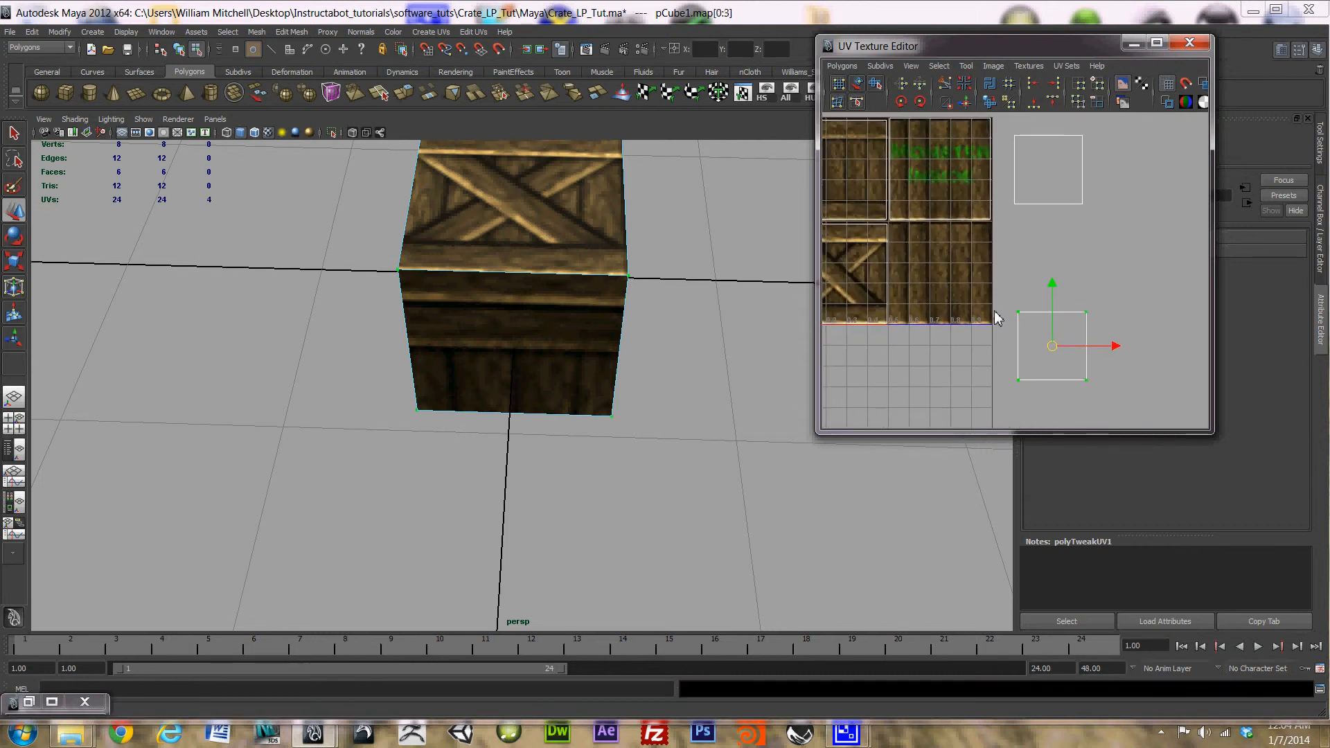
pyautogui.keyDown('alt'); pyautogui.moveTo(620, 342); pyautogui.dragTo(859, 388); pyautogui.keyUp('alt')
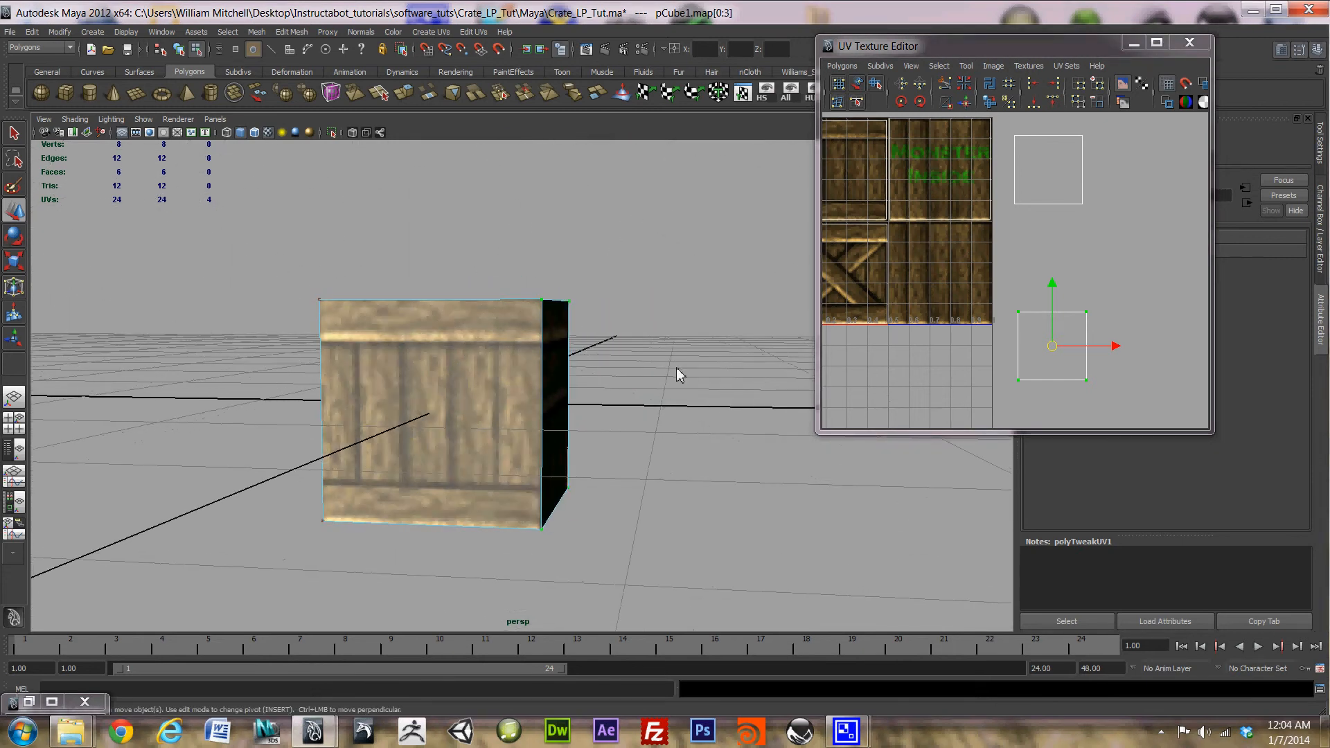
pyautogui.keyDown('alt'); pyautogui.moveTo(676, 367); pyautogui.dragTo(934, 406); pyautogui.keyUp('alt')
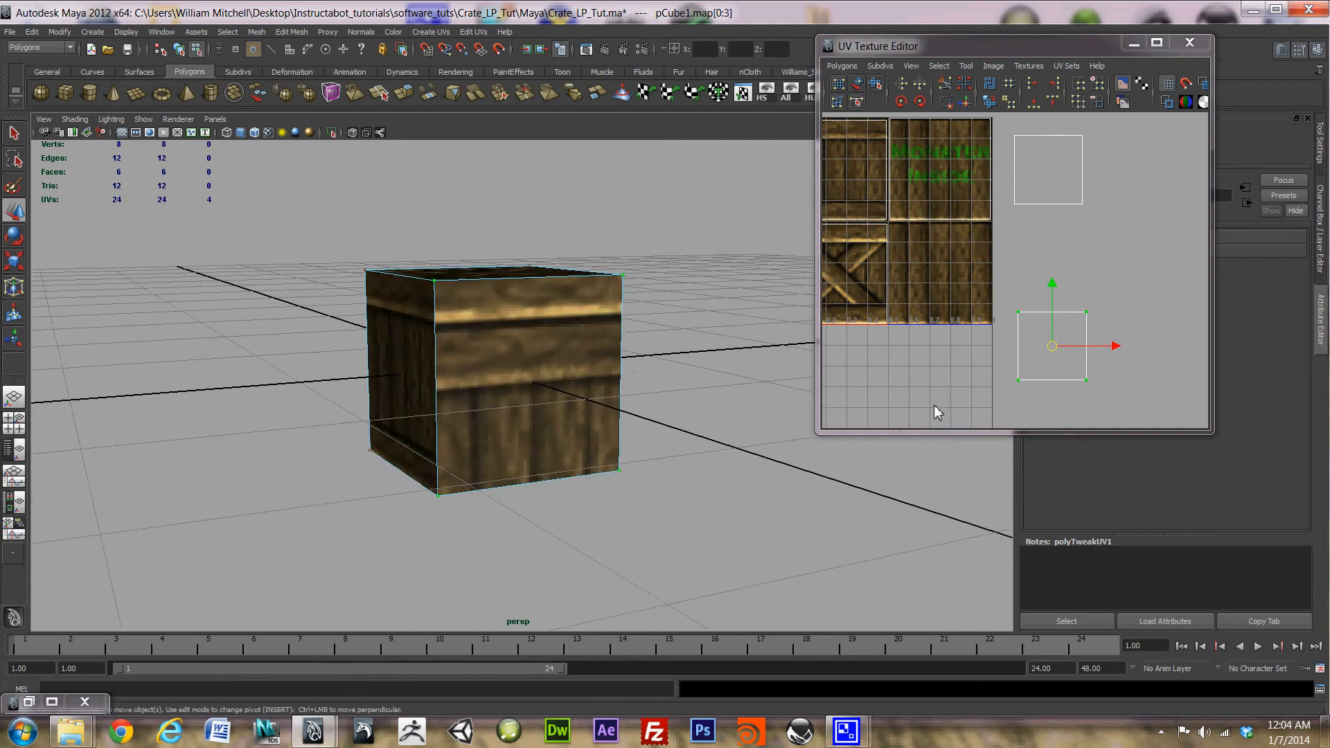
pyautogui.moveTo(1052, 347); pyautogui.dragTo(862, 202)
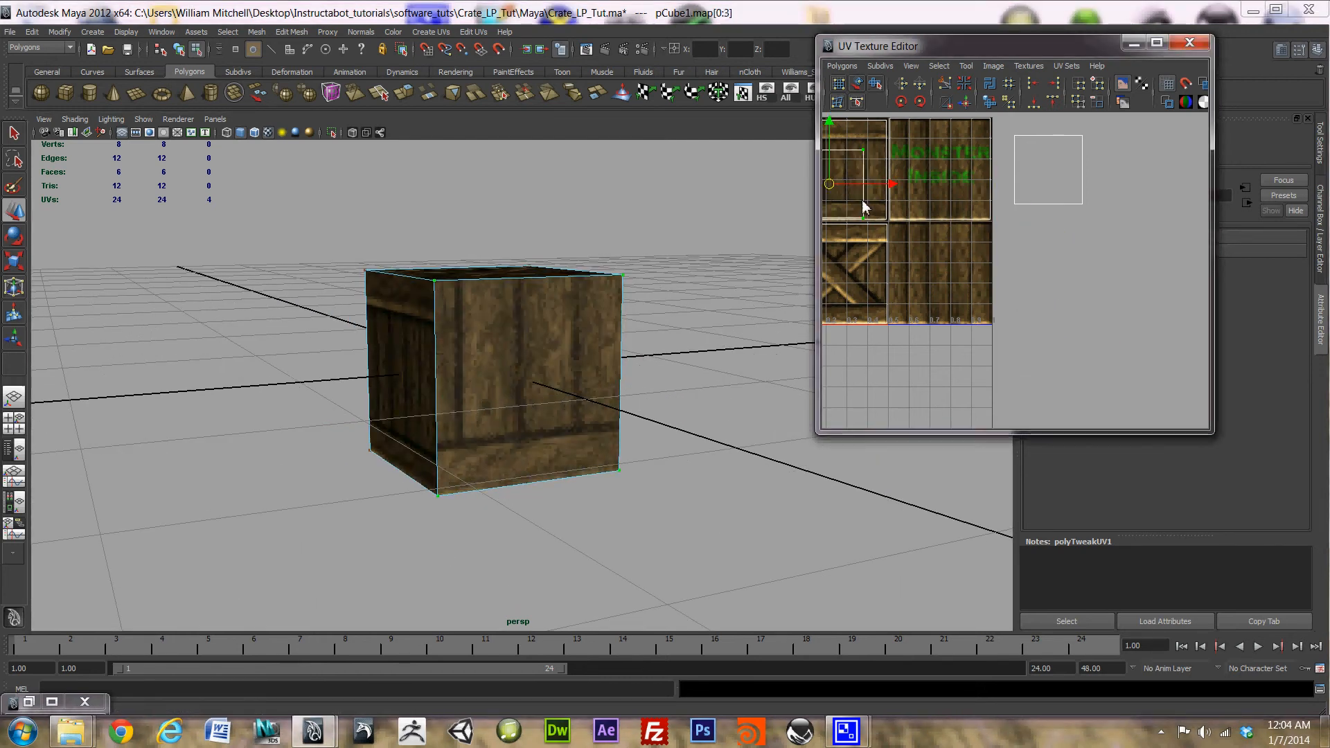
# - Place the shell at the plank panel's lower-left corner and stretch its right and top edges to the panel borders
pyautogui.keyDown('alt'); pyautogui.moveTo(910, 257); pyautogui.dragTo(998, 271, button='right'); pyautogui.keyUp('alt')
pyautogui.keyDown('alt'); pyautogui.moveTo(999, 271); pyautogui.dragTo(1037, 301, button='middle'); pyautogui.keyUp('alt')
pyautogui.keyDown('alt'); pyautogui.moveTo(1038, 300); pyautogui.dragTo(1014, 278, button='right'); pyautogui.keyUp('alt')
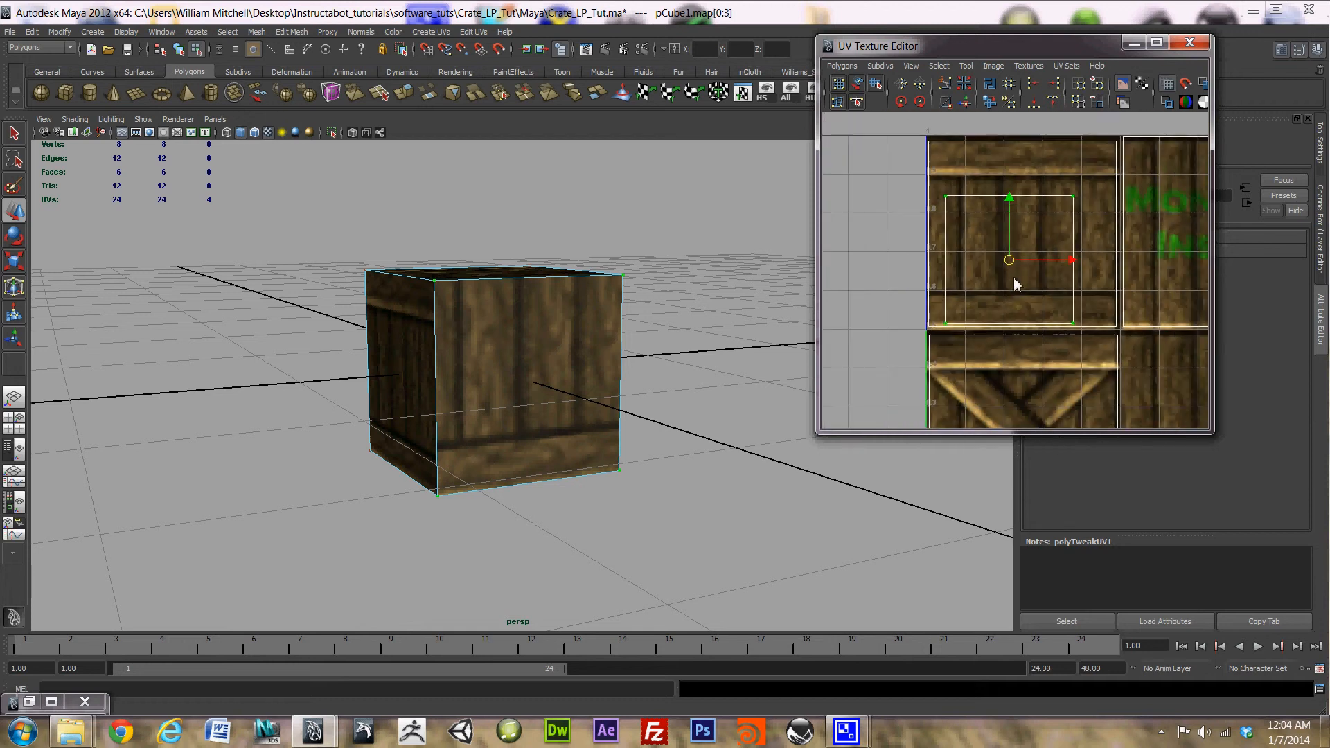
pyautogui.moveTo(1010, 261); pyautogui.dragTo(992, 263)
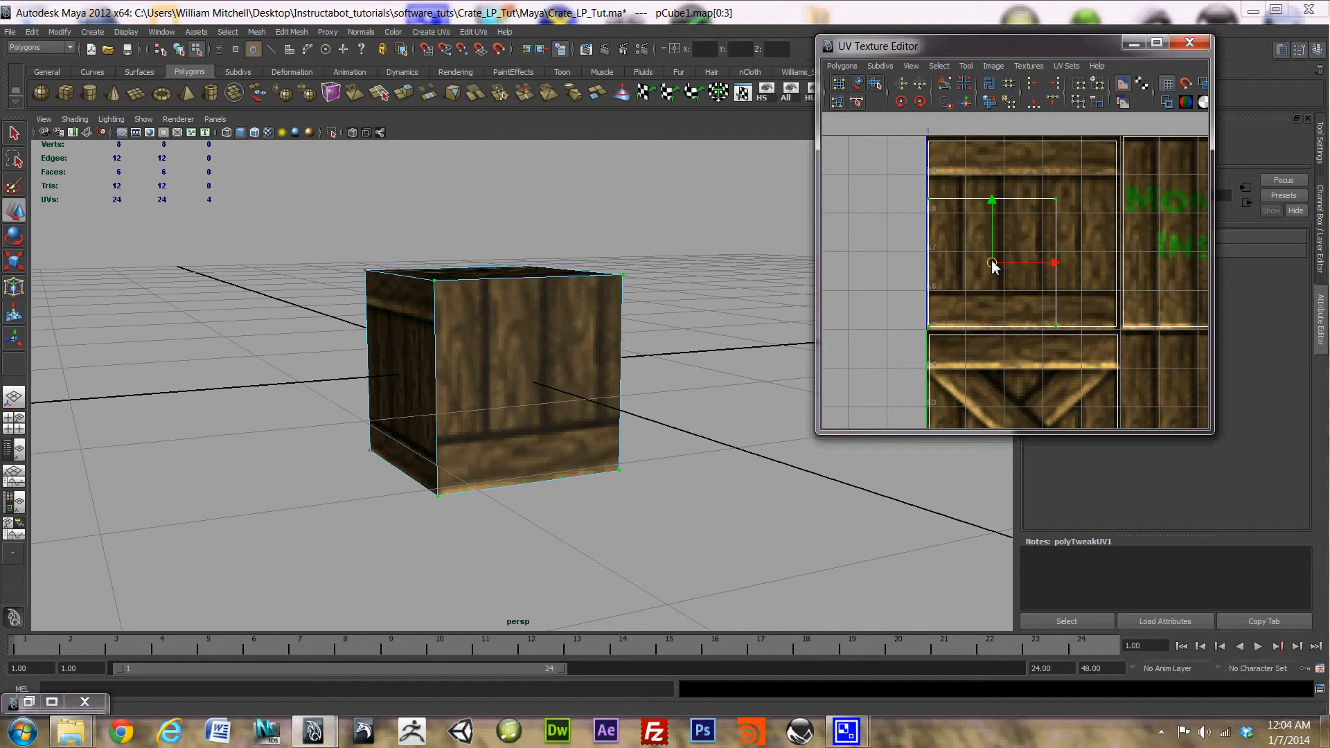
pyautogui.moveTo(1085, 185); pyautogui.dragTo(1045, 339)
pyautogui.moveTo(1091, 270); pyautogui.dragTo(1152, 272)
pyautogui.moveTo(902, 181); pyautogui.dragTo(1120, 223)
pyautogui.moveTo(1026, 173); pyautogui.dragTo(1028, 120)
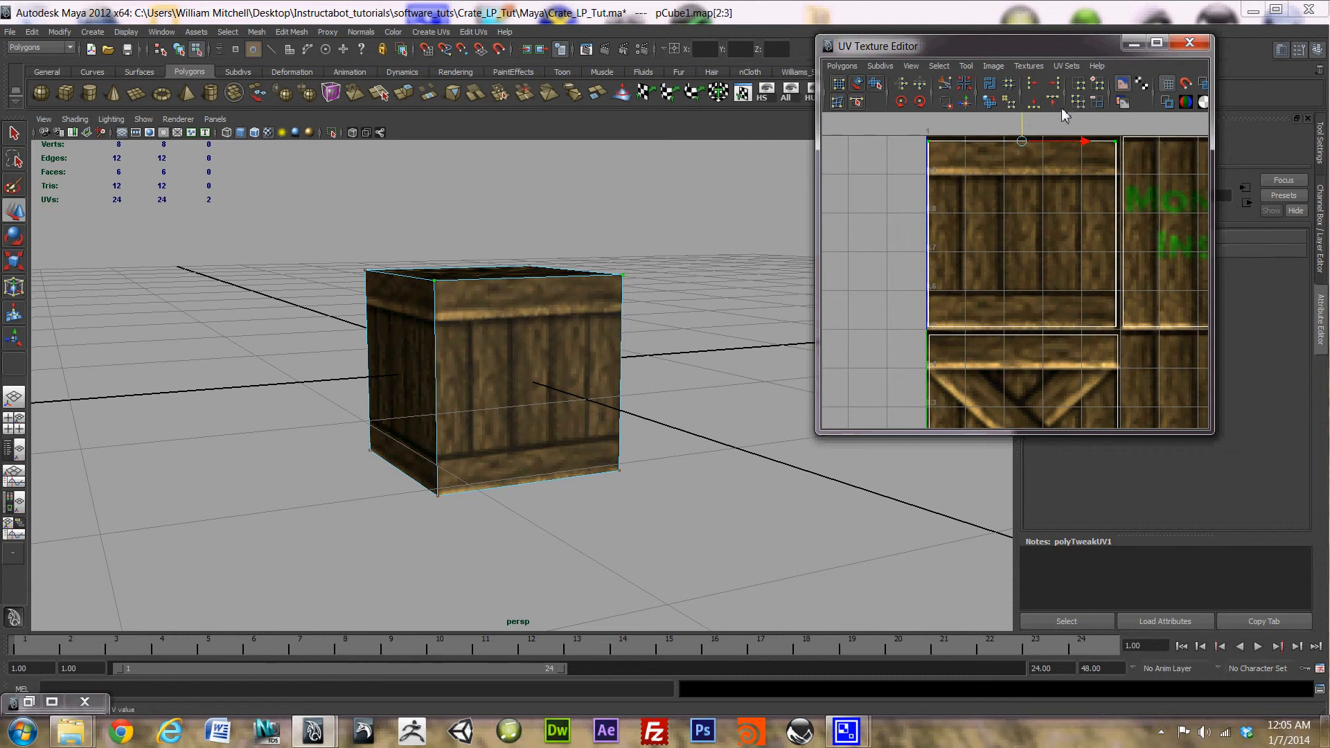
# - Select the top-edge UVs of both shells stacked on the upper-left plank panel and align them to their maximum V
pyautogui.click(1117, 153)
pyautogui.scroll(5, 1102, 156)
pyautogui.keyDown('alt'); pyautogui.moveTo(1096, 165); pyautogui.dragTo(1032, 366, button='middle'); pyautogui.keyUp('alt')
pyautogui.scroll(-3, 1120, 252)
pyautogui.moveTo(1141, 177); pyautogui.dragTo(828, 207)
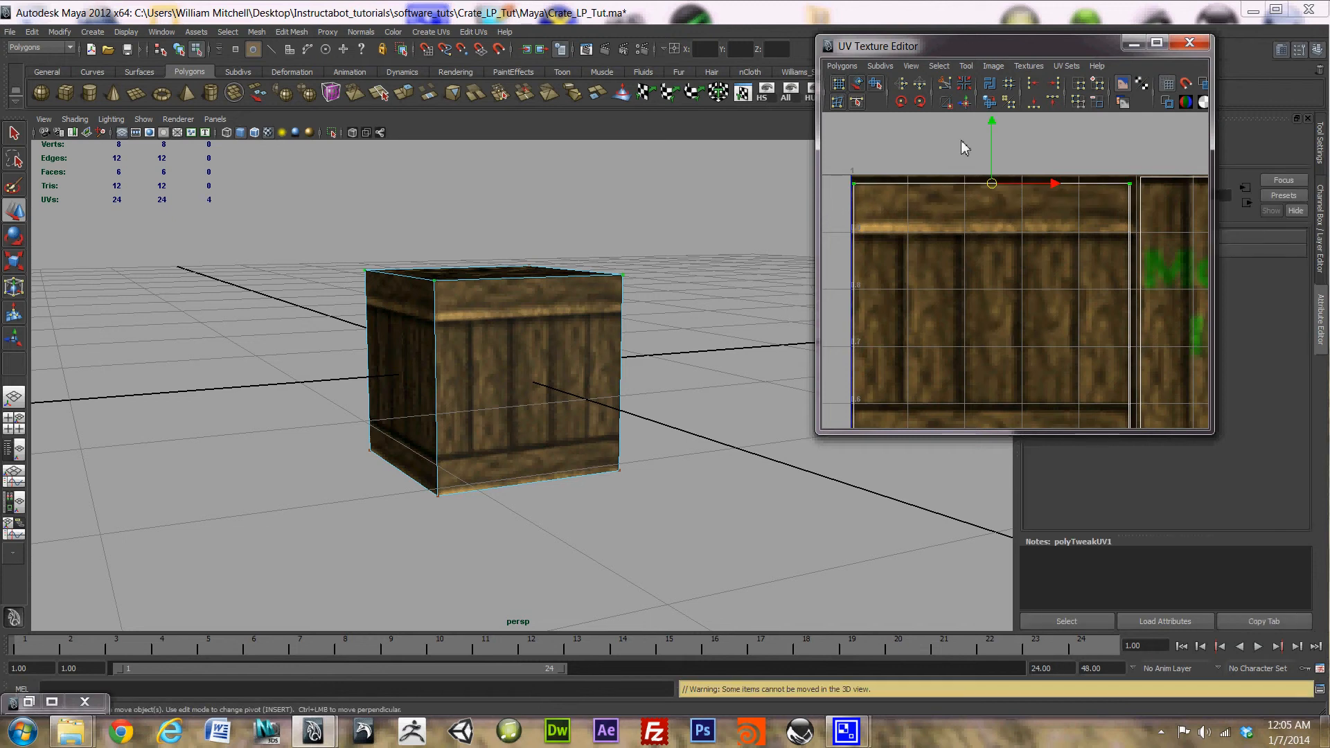
pyautogui.click(1054, 104)
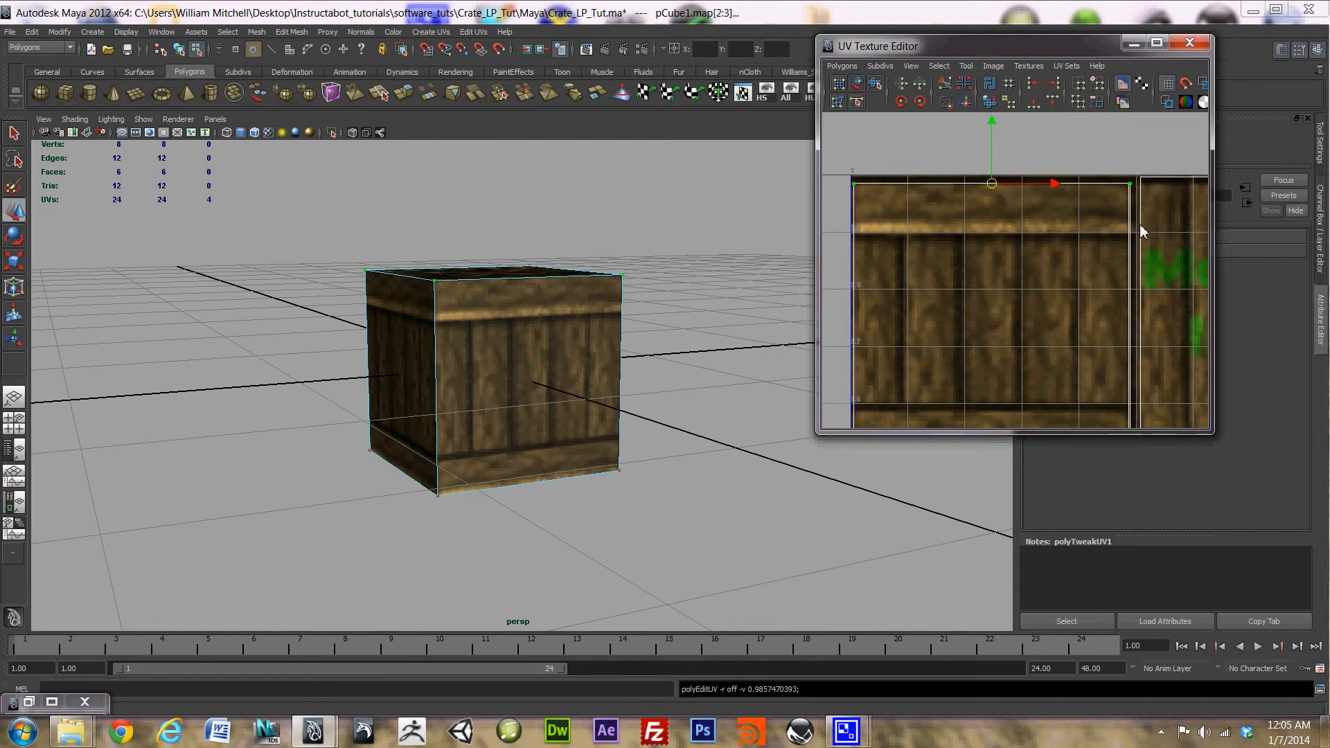
# - Select the bottom-edge UVs of both stacked plank-panel shells and align them to their minimum V
pyautogui.keyDown('alt'); pyautogui.moveTo(1046, 317); pyautogui.dragTo(1033, 196, button='middle'); pyautogui.keyUp('alt')
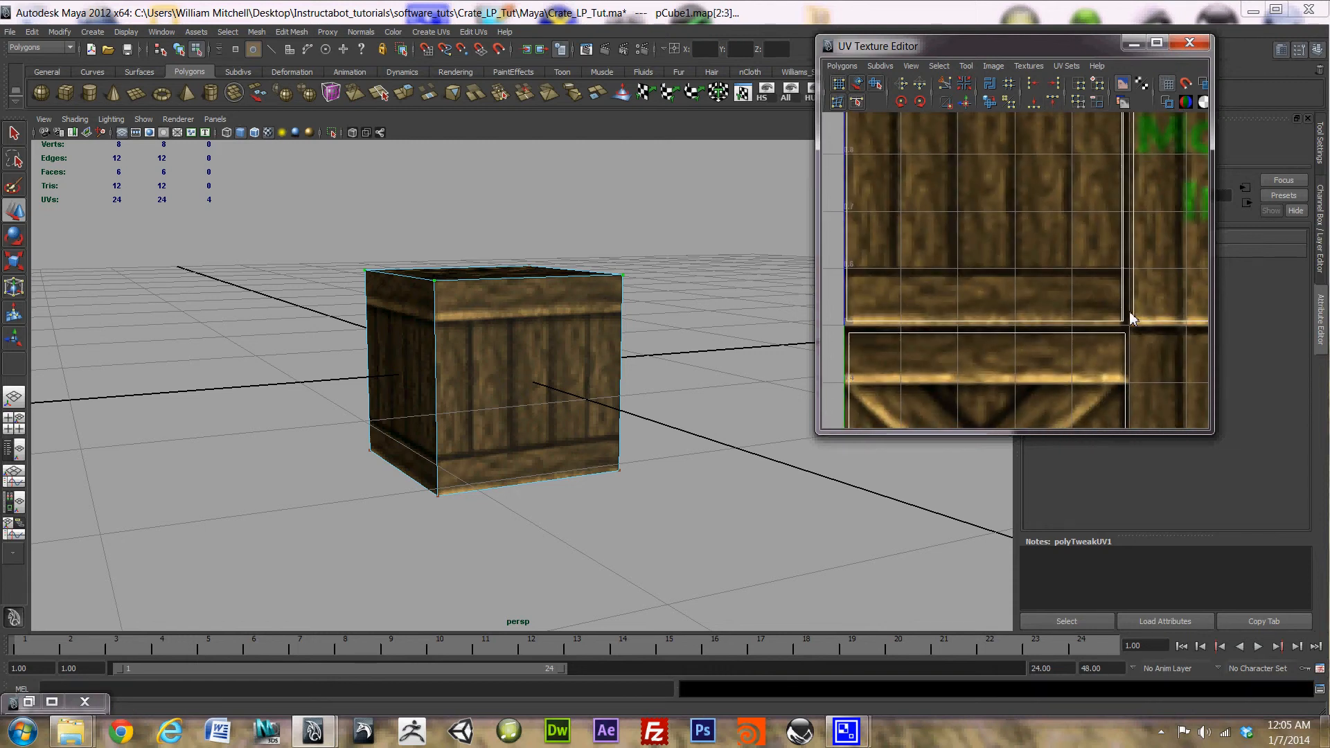
pyautogui.moveTo(1133, 310); pyautogui.dragTo(880, 319)
pyautogui.press('w')
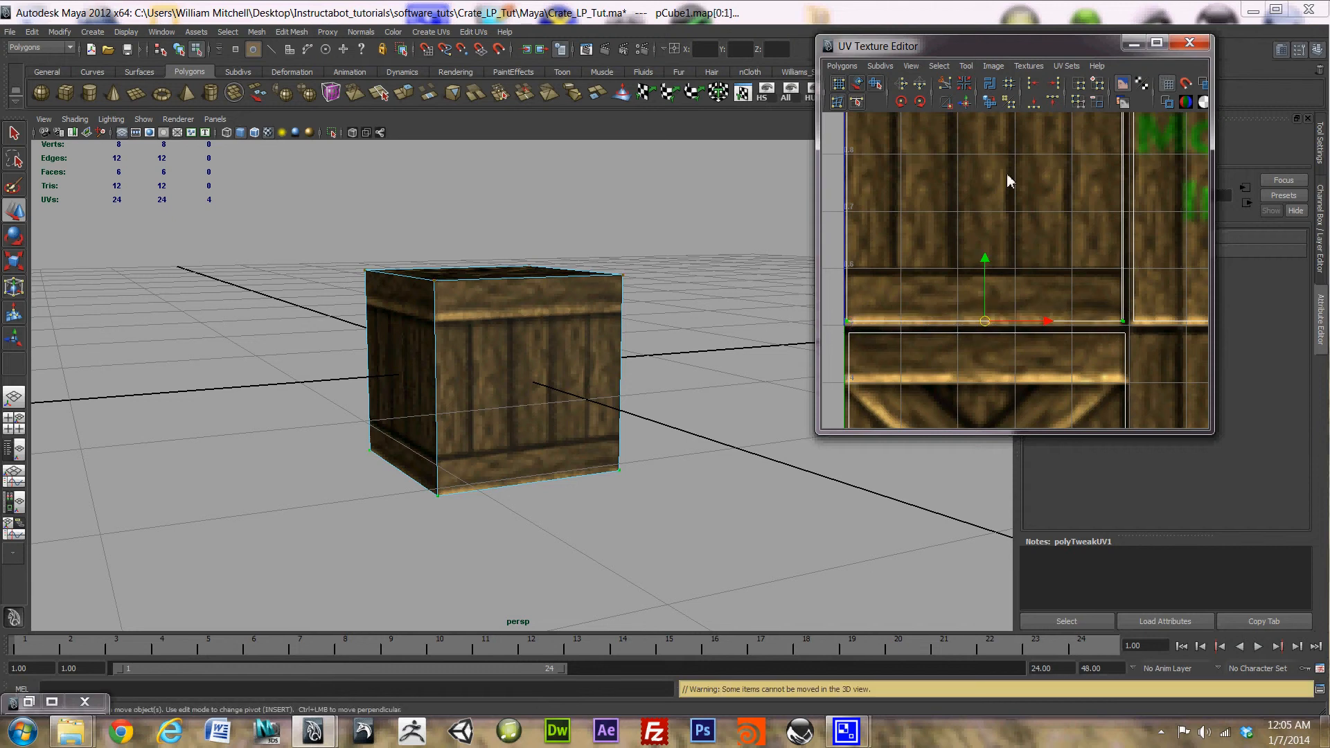
pyautogui.click(1039, 107)
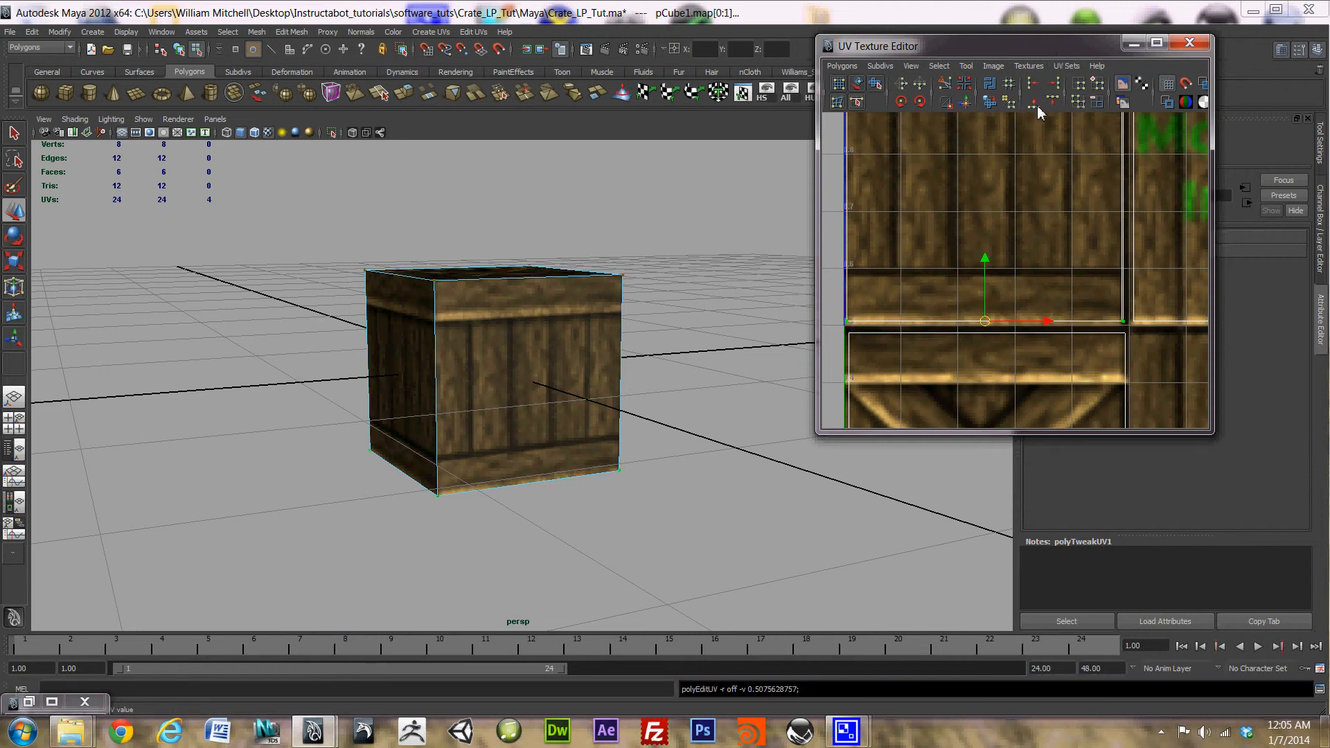
# - Align the stacked plank-panel shells' right-edge UVs to their maximum U and their left-edge UVs to their minimum U
pyautogui.keyDown('alt'); pyautogui.moveTo(1132, 203); pyautogui.dragTo(1068, 286, button='middle'); pyautogui.keyUp('alt')
pyautogui.scroll(-1, 1067, 283)
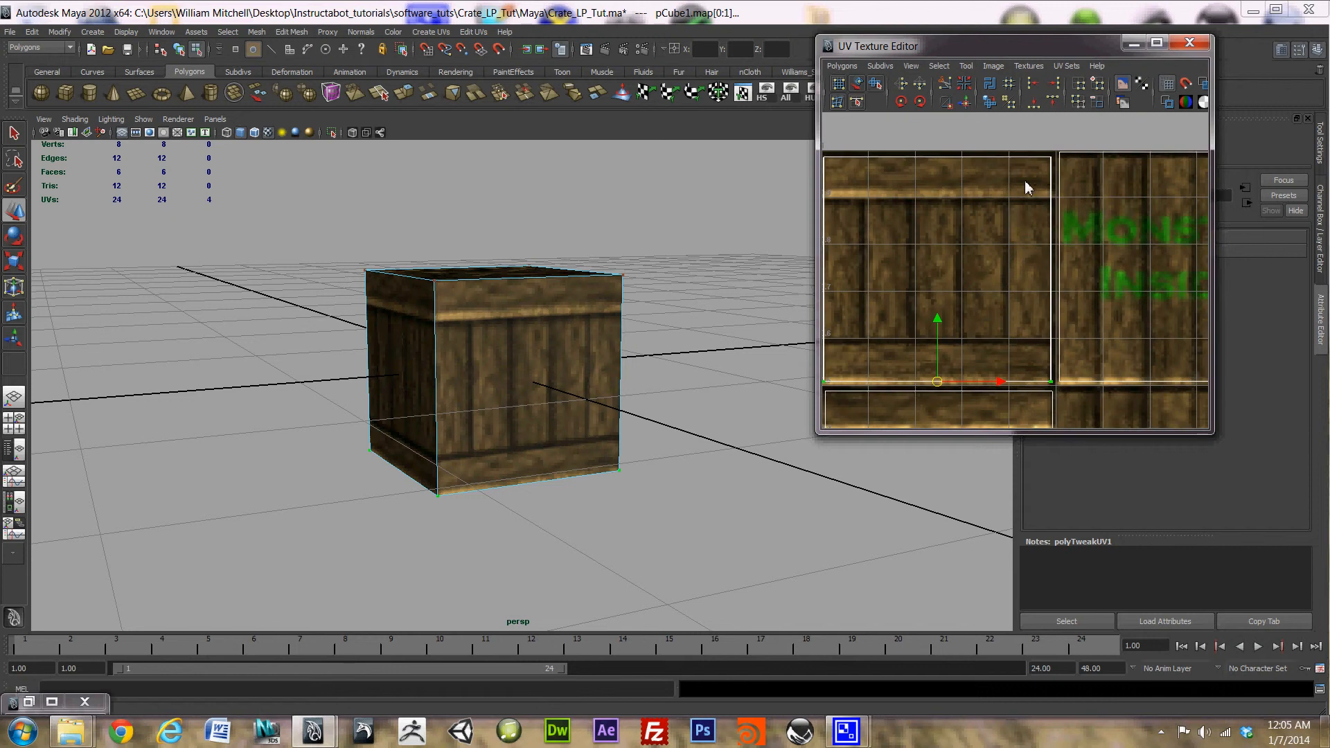
pyautogui.moveTo(1030, 133); pyautogui.dragTo(1058, 388)
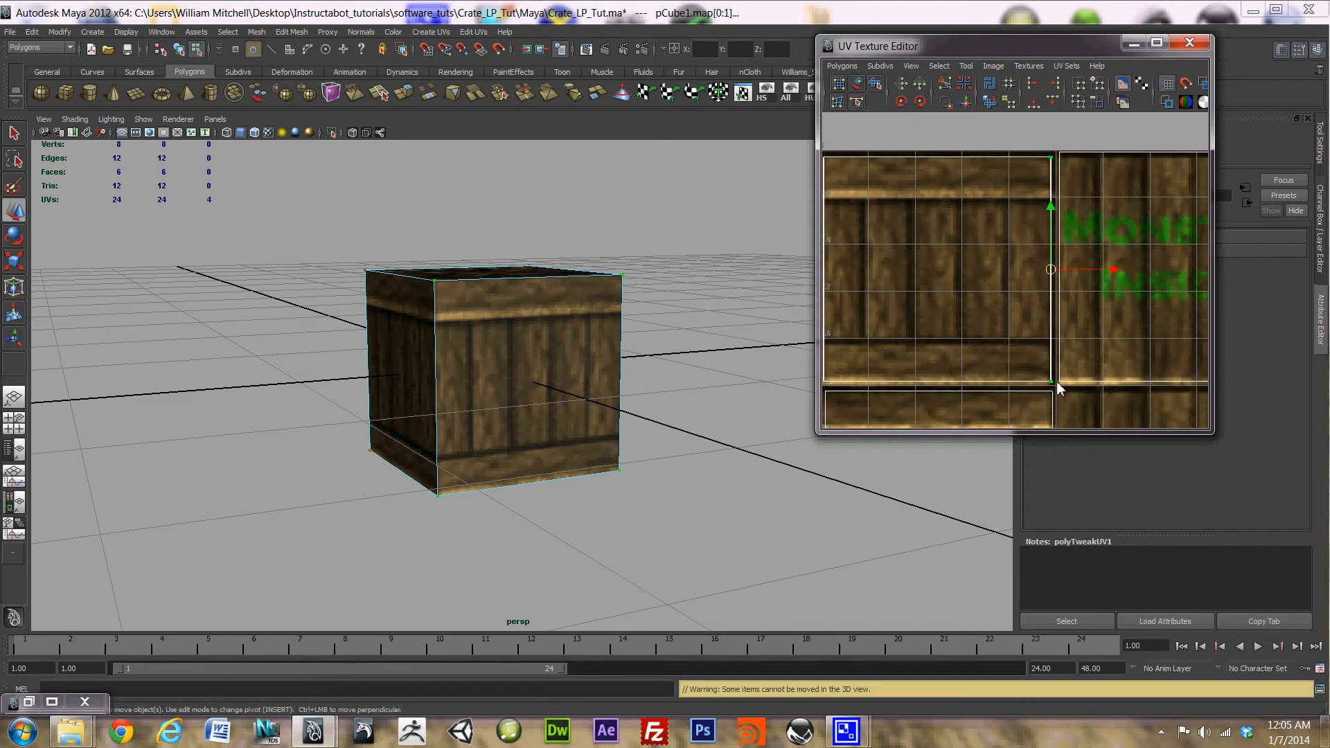
pyautogui.click(1058, 89)
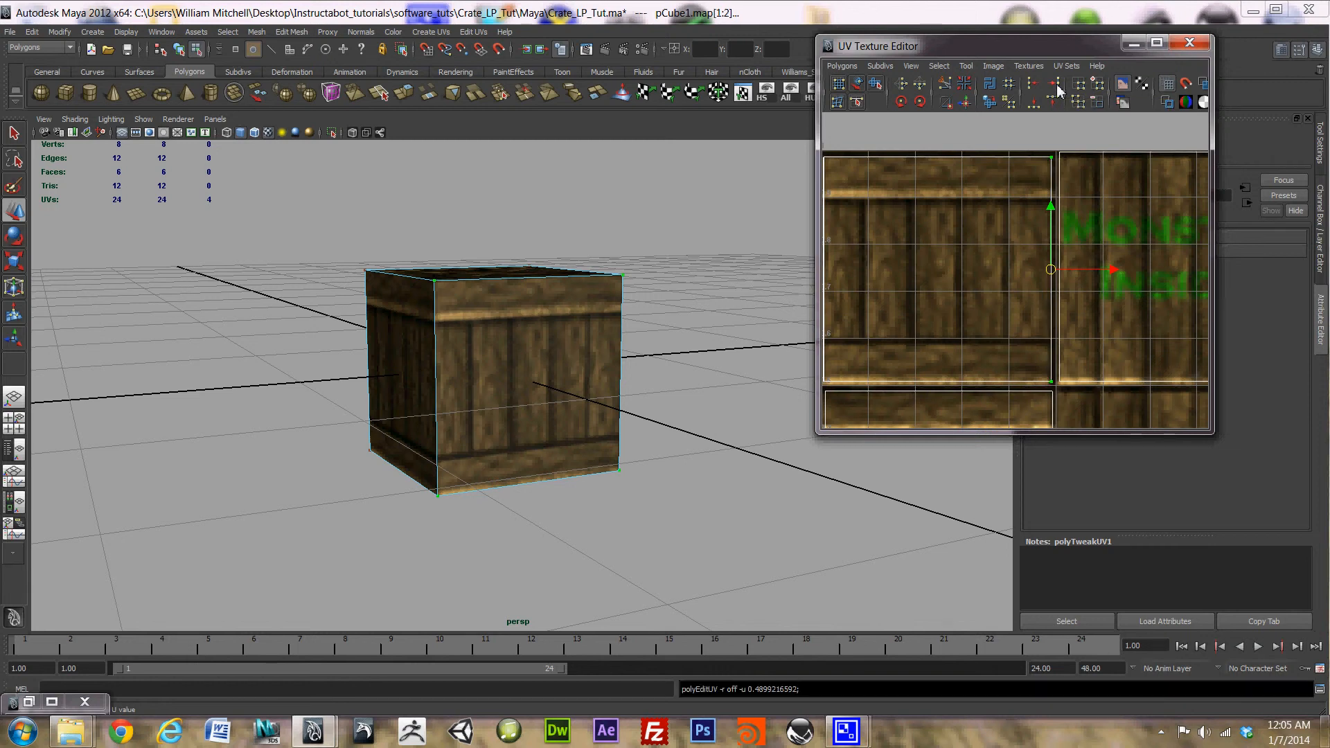
pyautogui.keyDown('alt'); pyautogui.moveTo(933, 246); pyautogui.dragTo(1007, 229, button='middle'); pyautogui.keyUp('alt')
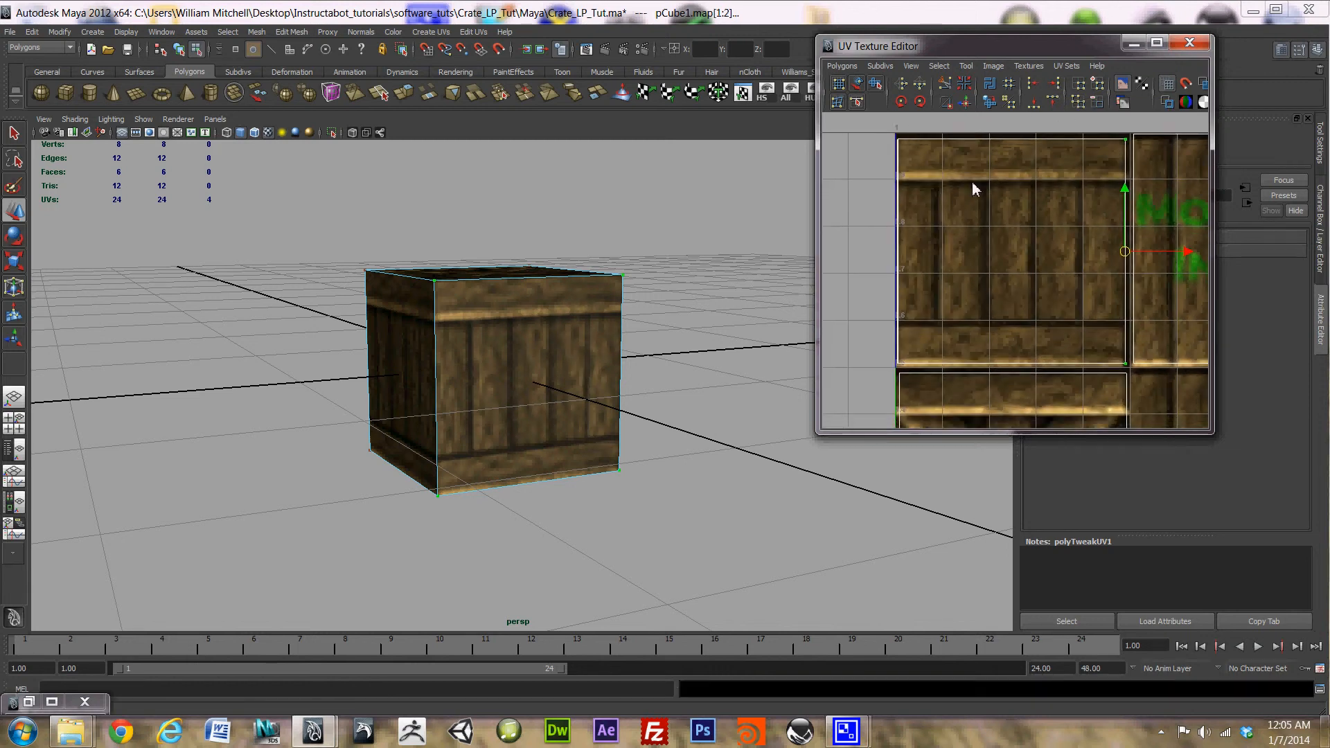
pyautogui.moveTo(926, 132); pyautogui.dragTo(838, 363)
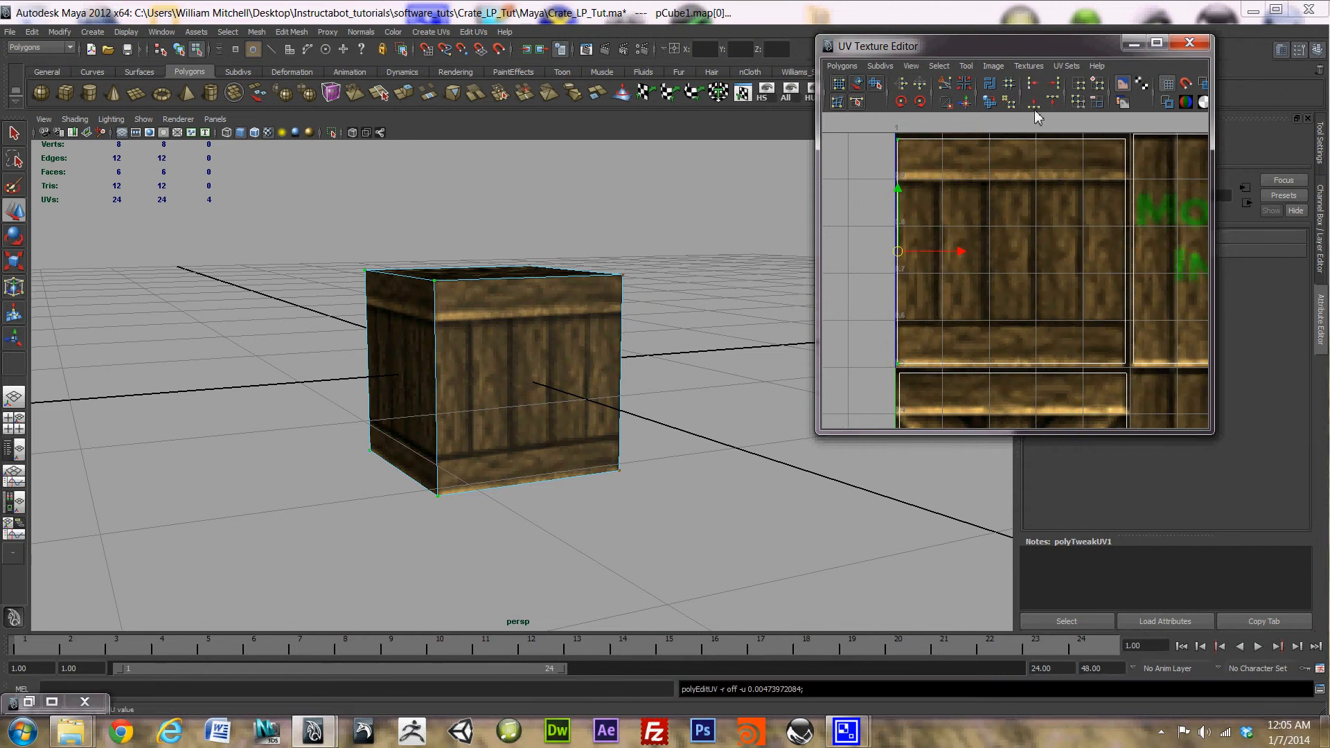
# - Select the lower of the two UV shells remaining beside the texture and move it onto the X-braced panel
pyautogui.scroll(-5, 1039, 273)
pyautogui.keyDown('alt'); pyautogui.moveTo(1031, 329); pyautogui.dragTo(999, 325, button='middle'); pyautogui.keyUp('alt')
pyautogui.moveTo(1062, 299); pyautogui.dragTo(1116, 276)
pyautogui.keyDown('alt'); pyautogui.moveTo(547, 319); pyautogui.dragTo(757, 308); pyautogui.keyUp('alt')
pyautogui.keyDown('alt'); pyautogui.moveTo(619, 343); pyautogui.dragTo(340, 319); pyautogui.keyUp('alt')
pyautogui.moveTo(1115, 277); pyautogui.dragTo(944, 345)
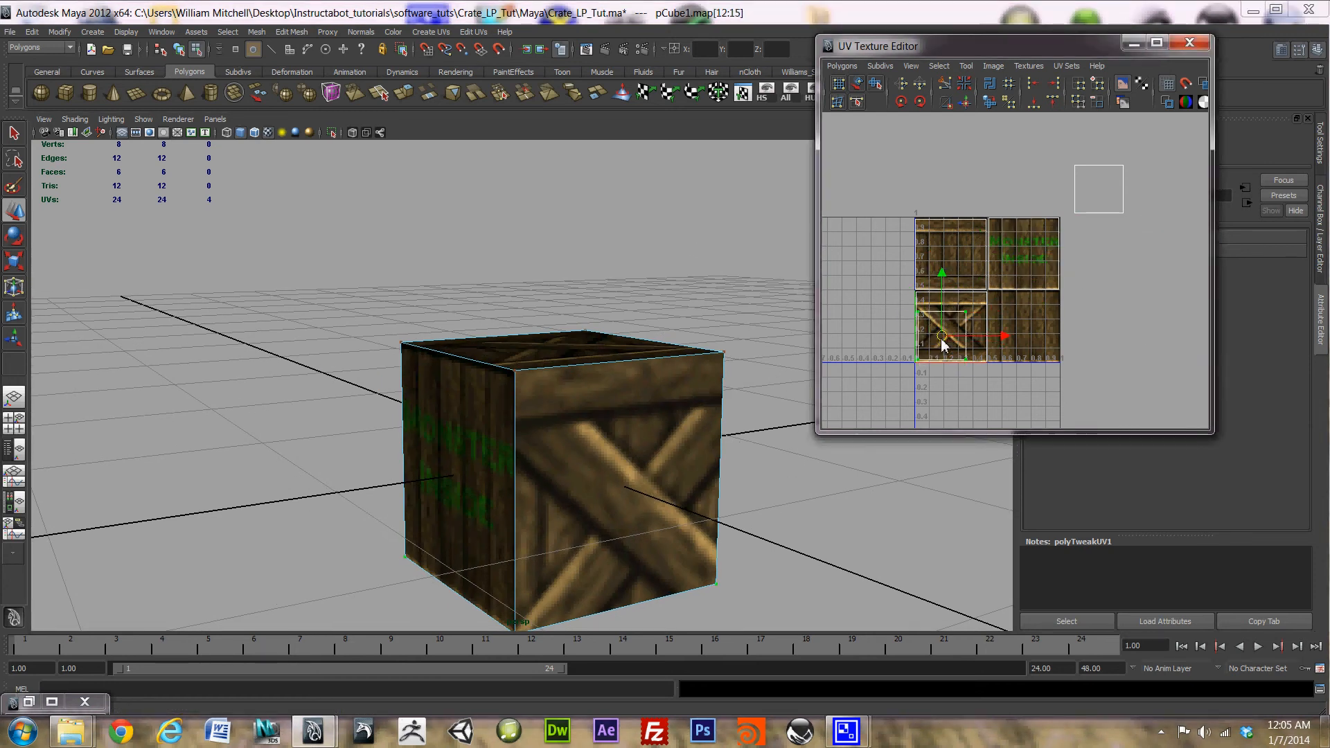
pyautogui.scroll(4, 954, 358)
pyautogui.keyDown('alt'); pyautogui.moveTo(1012, 355); pyautogui.dragTo(1141, 169, button='middle'); pyautogui.keyUp('alt')
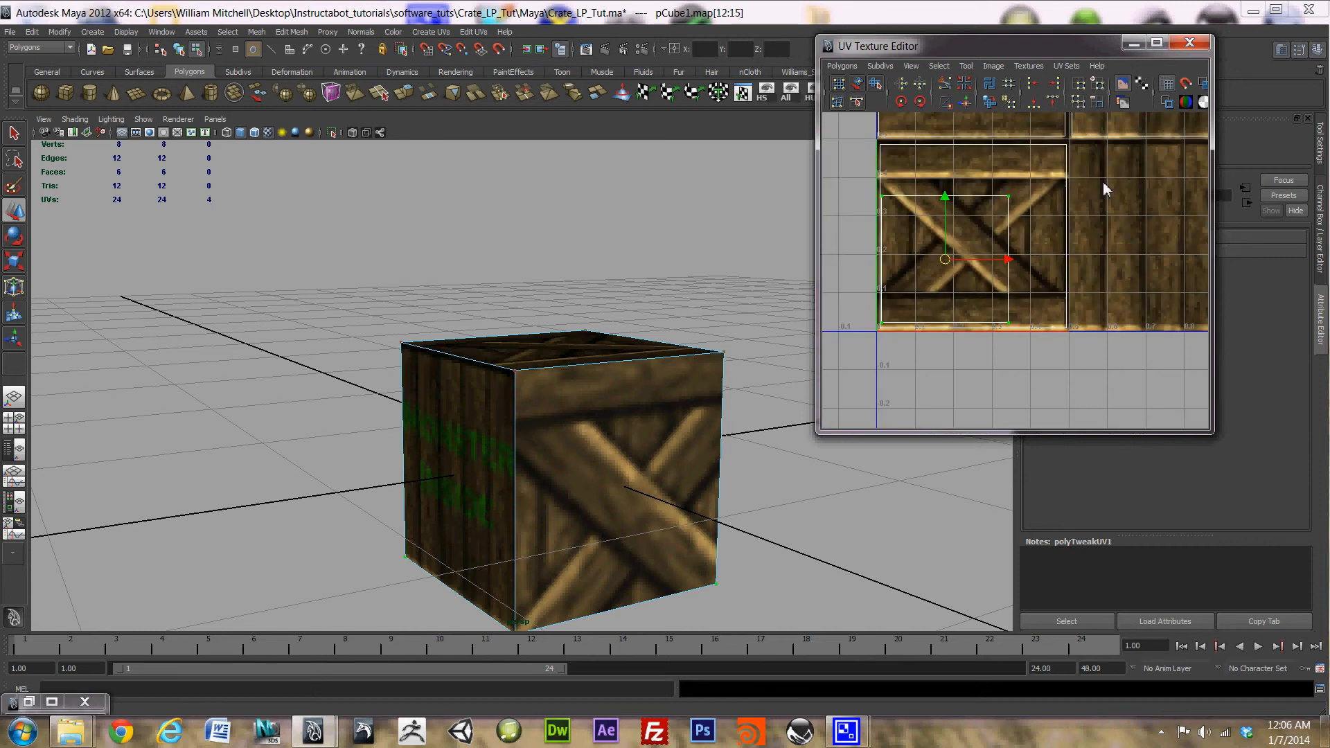
# - Place the shell in the X-braced panel's lower-left corner and stretch its right and top edges to the panel's borders
pyautogui.moveTo(953, 267); pyautogui.dragTo(950, 271)
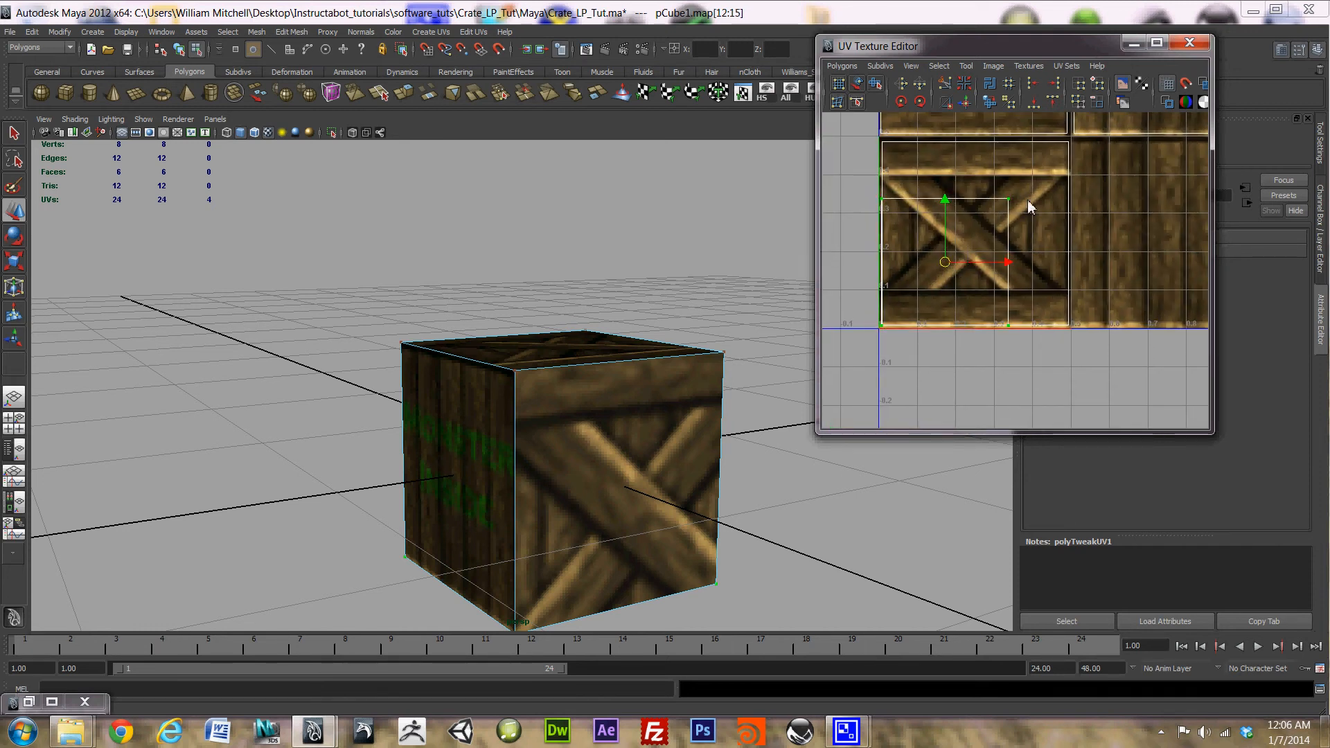
pyautogui.moveTo(968, 388); pyautogui.dragTo(969, 386)
pyautogui.moveTo(1058, 268); pyautogui.dragTo(1111, 274)
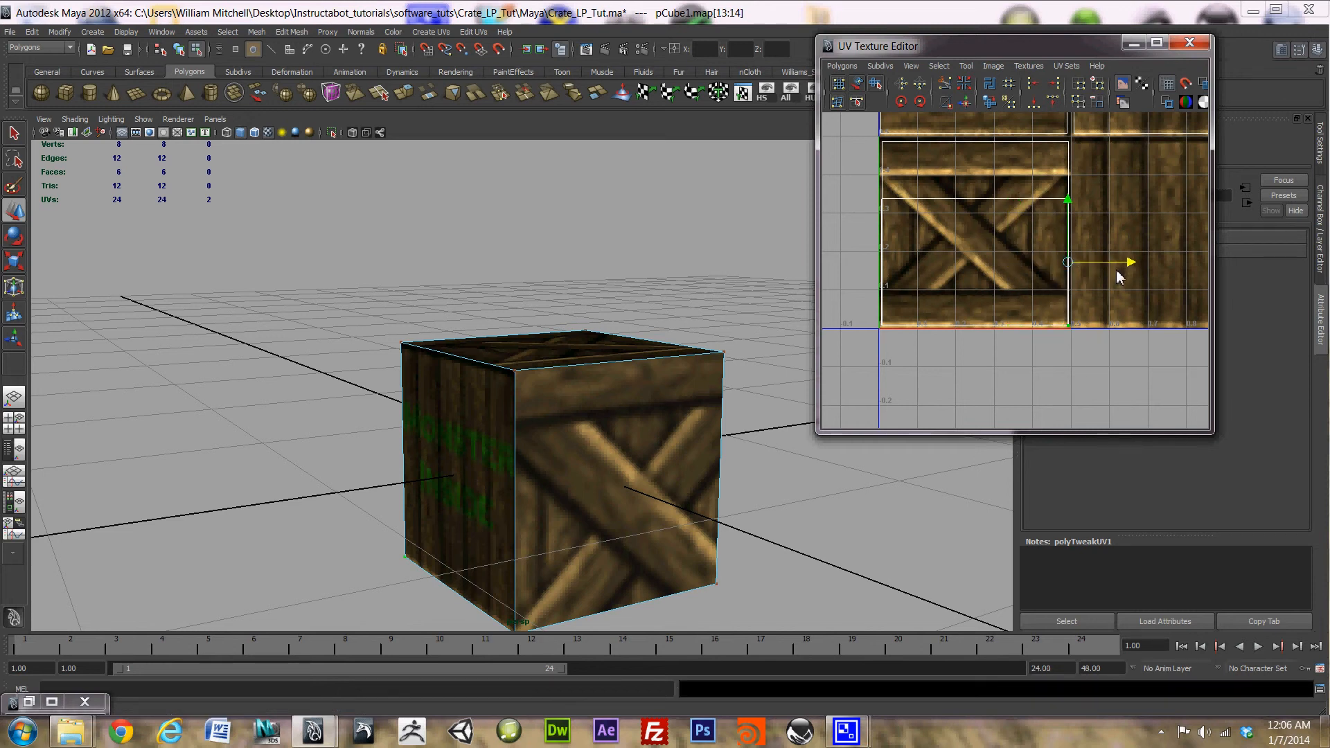
pyautogui.moveTo(883, 238); pyautogui.dragTo(884, 234)
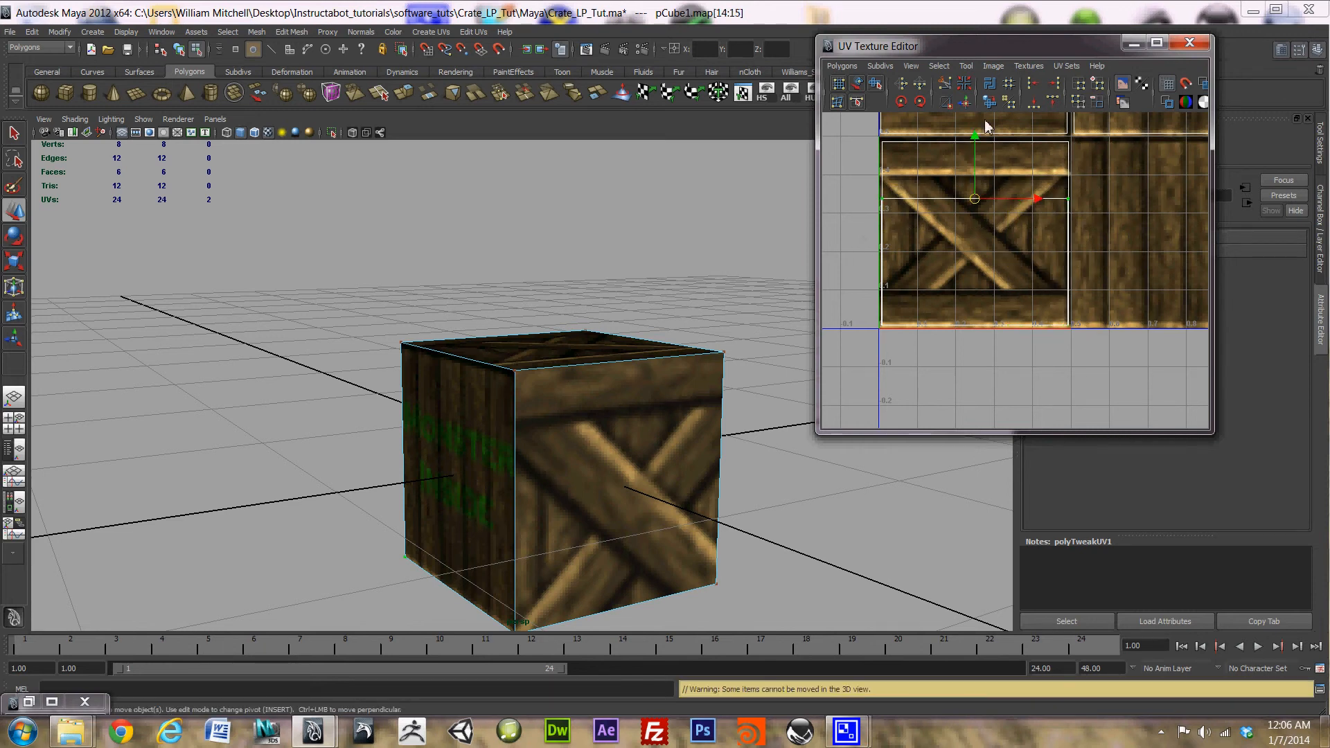
pyautogui.moveTo(979, 138); pyautogui.dragTo(981, 114)
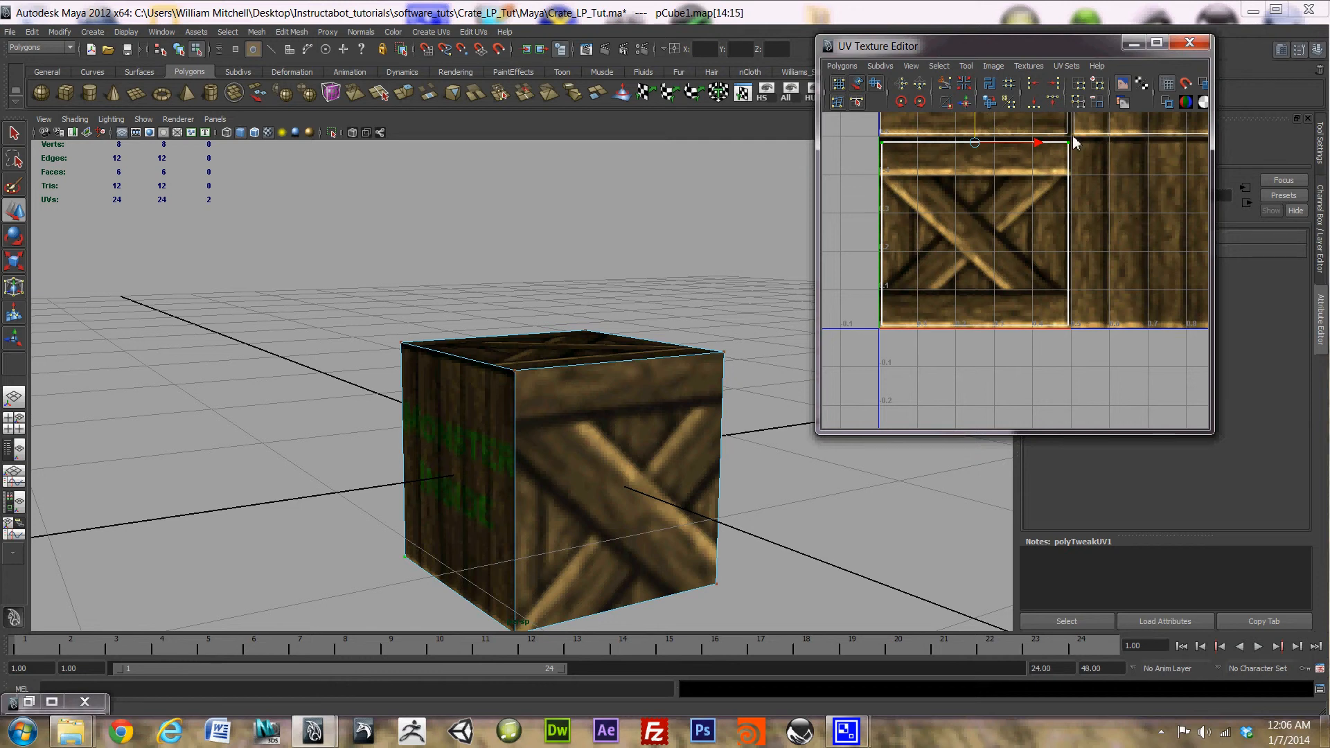
# - Align the right-edge UVs of both shells on the X-braced panel to their maximum U and the left-edge UVs to their minimum U
pyautogui.click(1070, 208)
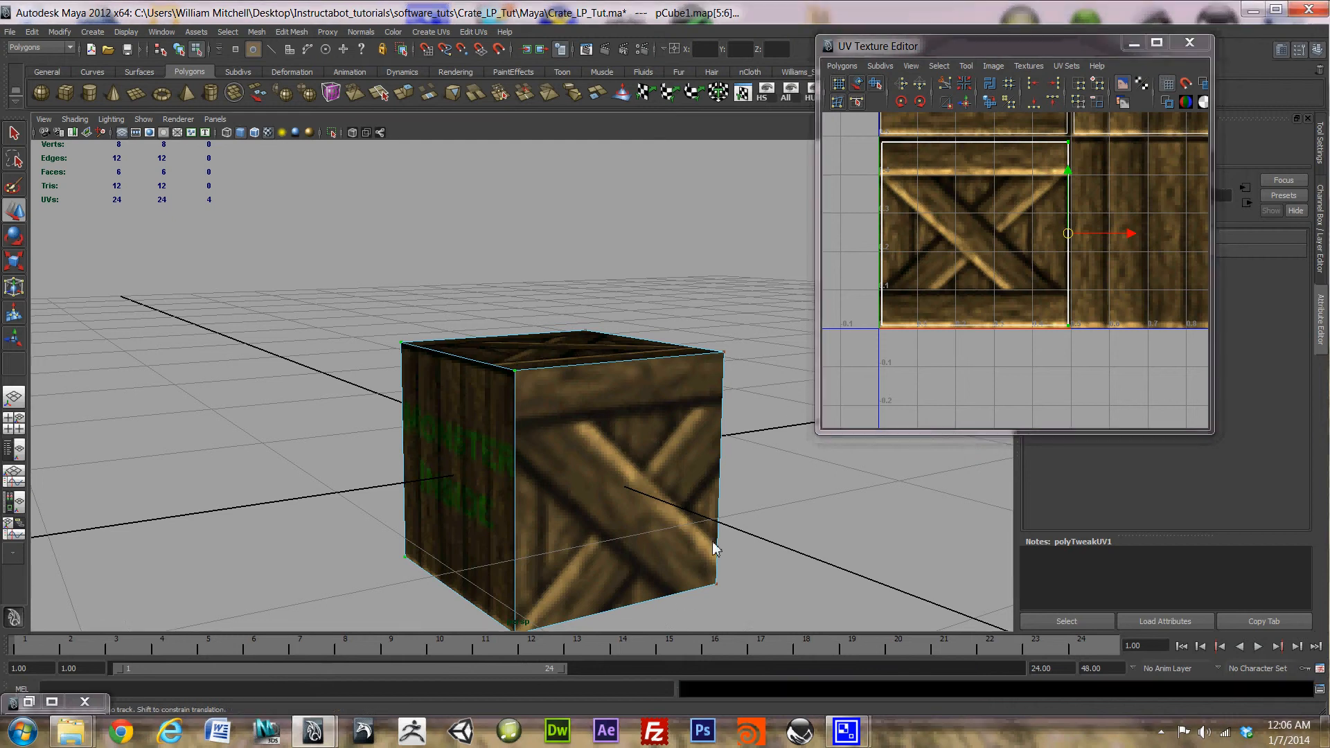
pyautogui.keyDown('alt'); pyautogui.moveTo(713, 544); pyautogui.dragTo(592, 336); pyautogui.keyUp('alt')
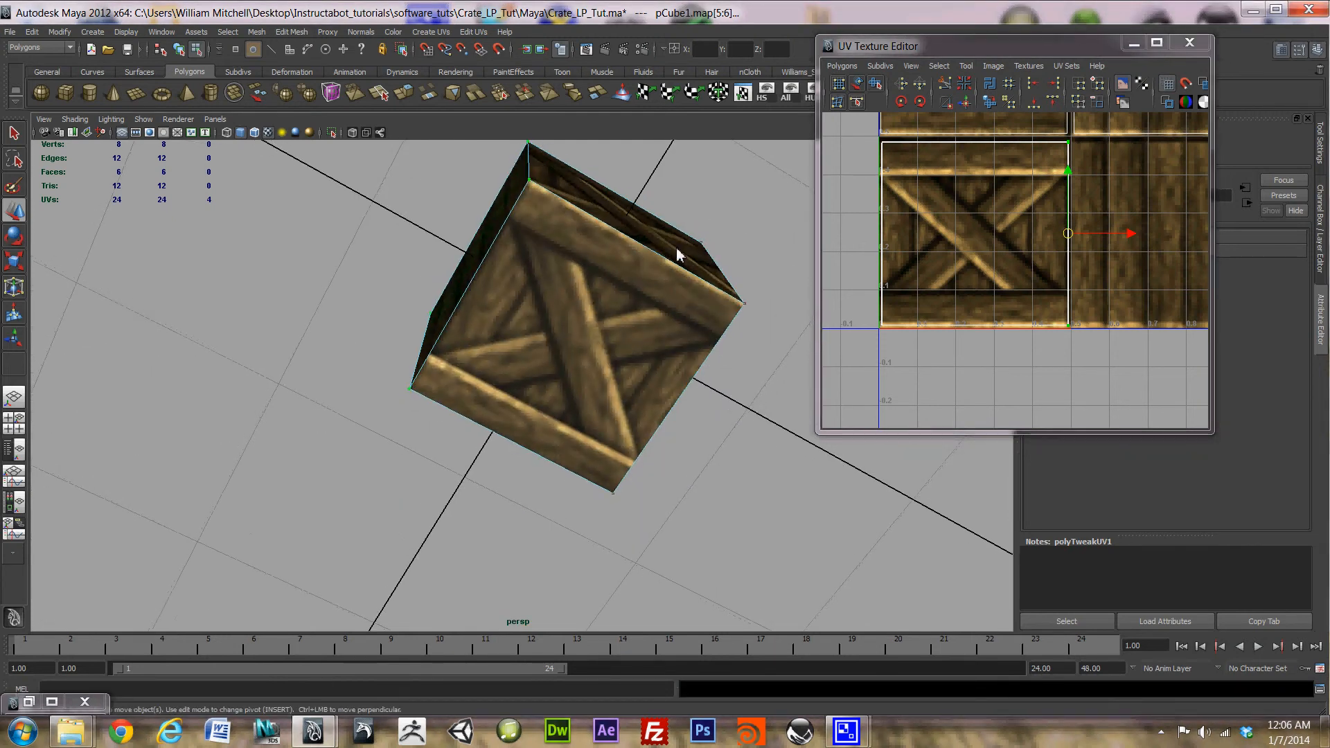
pyautogui.keyDown('alt'); pyautogui.moveTo(677, 254); pyautogui.dragTo(702, 381); pyautogui.keyUp('alt')
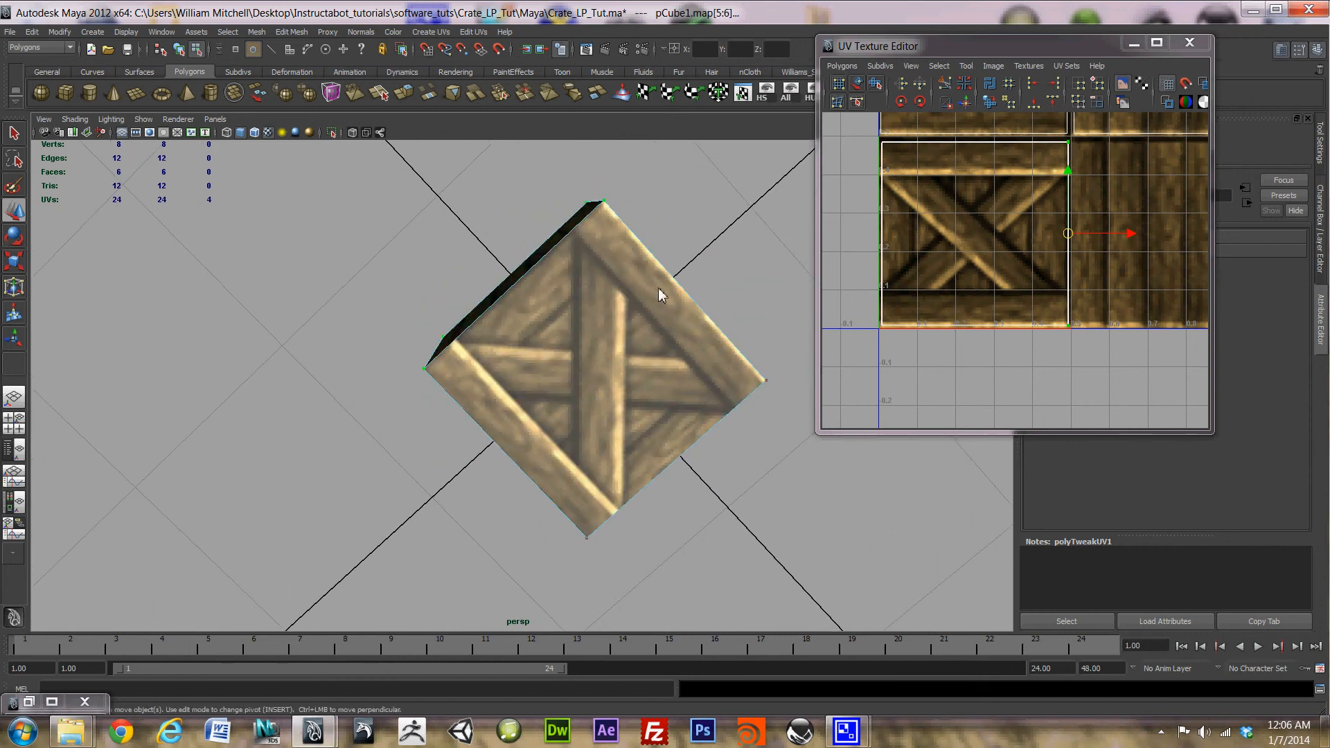
pyautogui.keyDown('alt'); pyautogui.moveTo(659, 296); pyautogui.dragTo(658, 332); pyautogui.keyUp('alt')
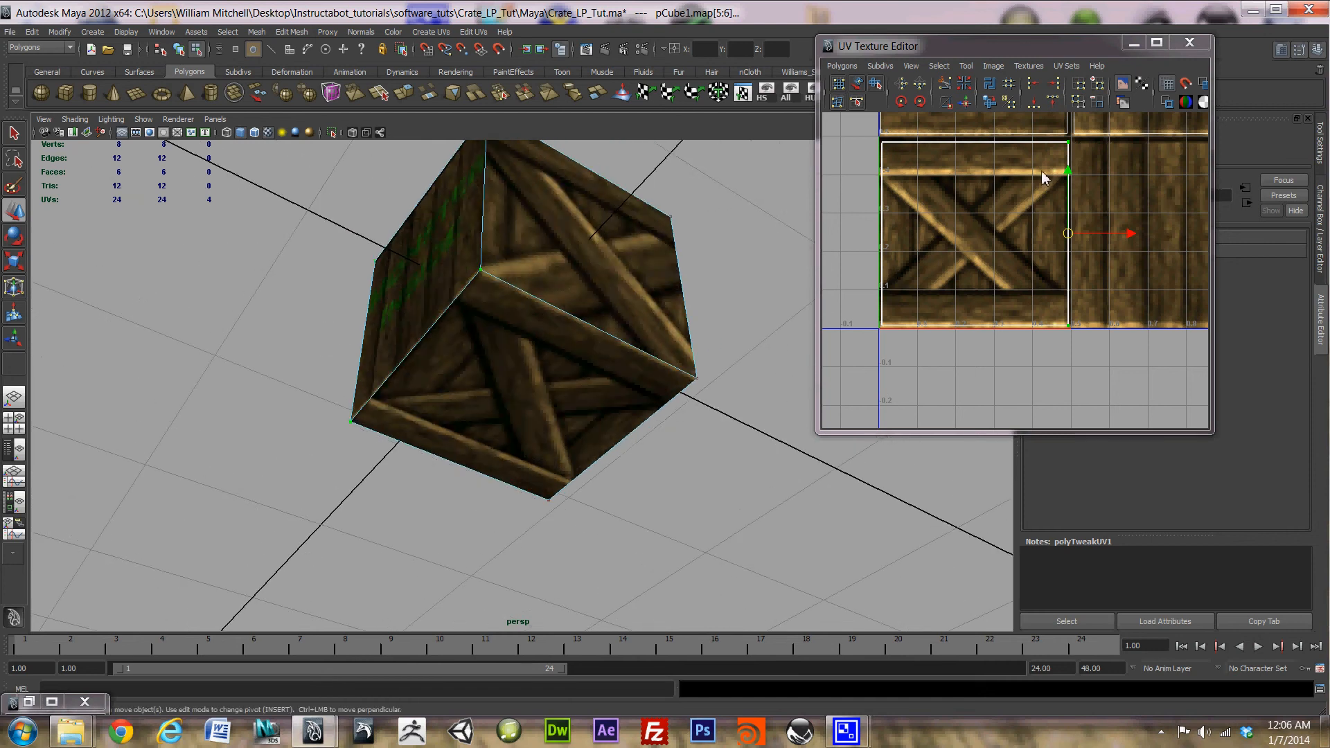
pyautogui.click(1050, 88)
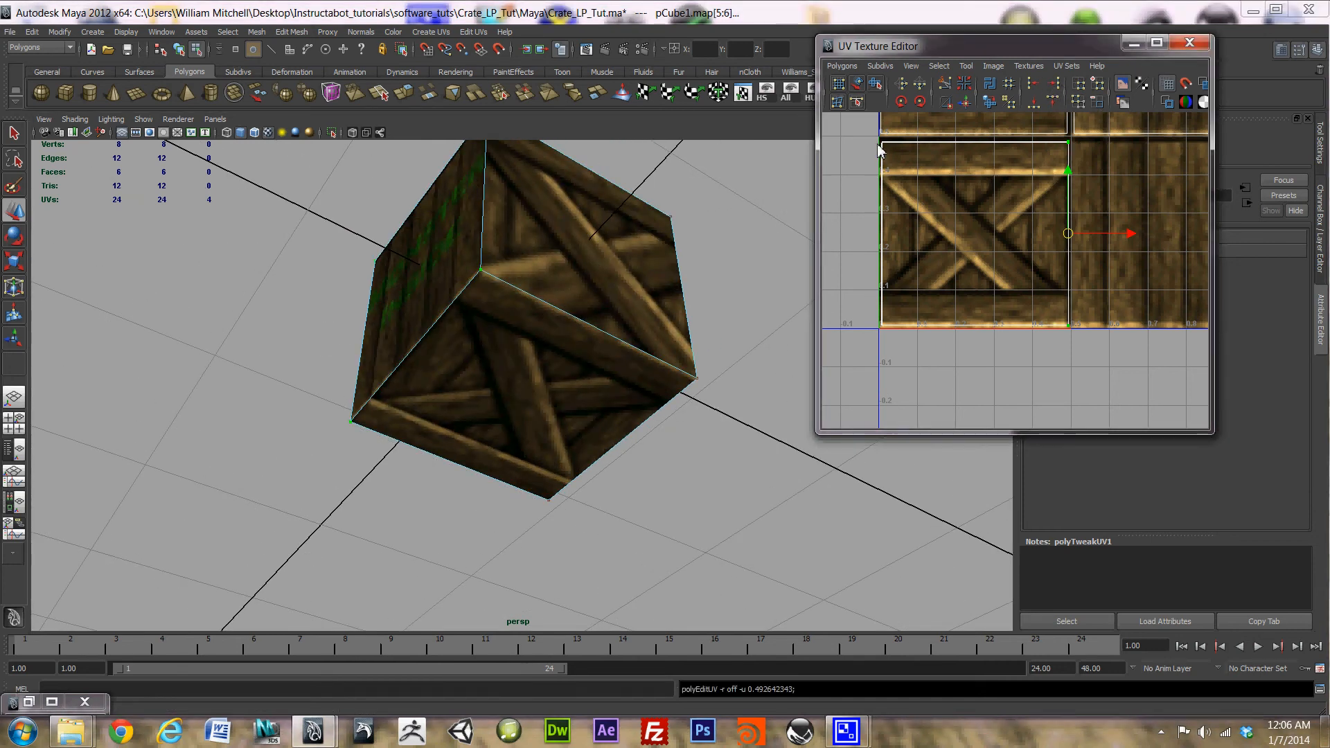
pyautogui.click(1033, 84)
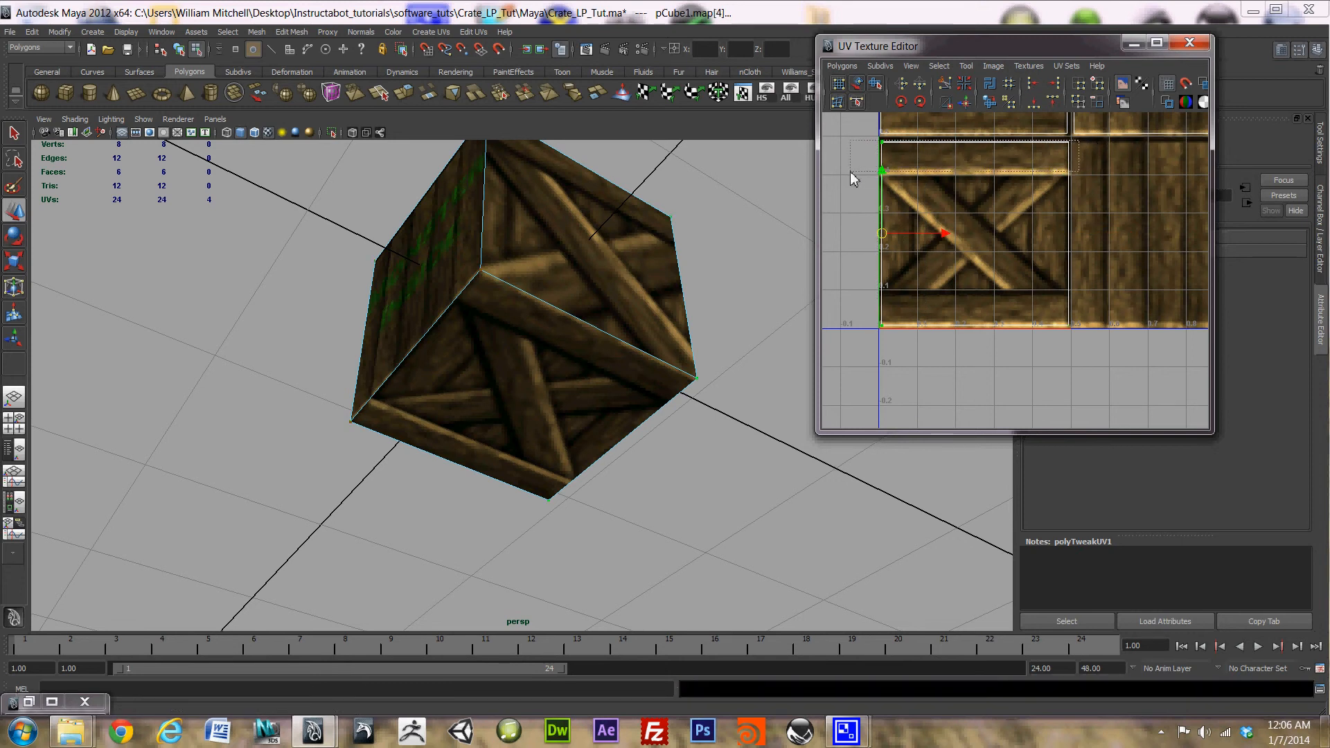
# - Align the top-edge UVs of both X-braced panel shells to their maximum V and the bottom-edge UVs to their minimum V
pyautogui.moveTo(852, 178); pyautogui.dragTo(852, 179)
pyautogui.click(1052, 103)
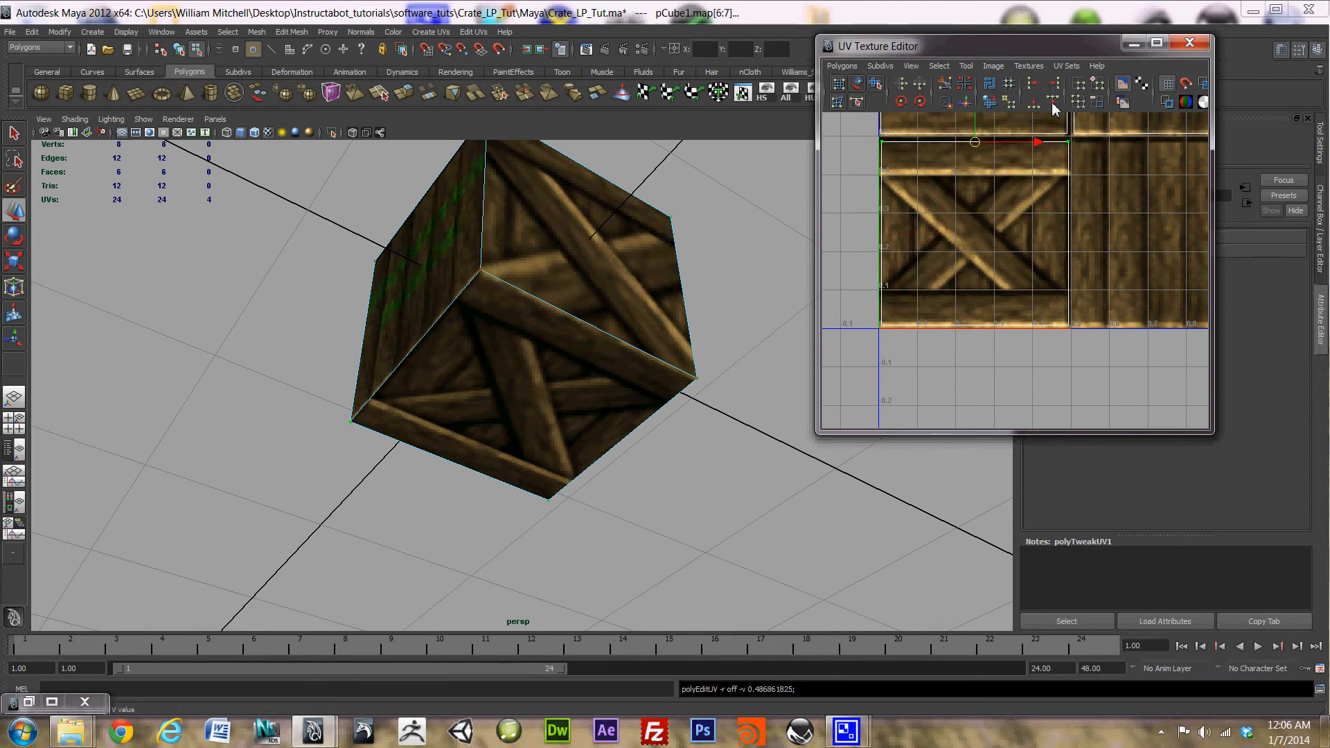
pyautogui.moveTo(802, 402); pyautogui.dragTo(803, 402)
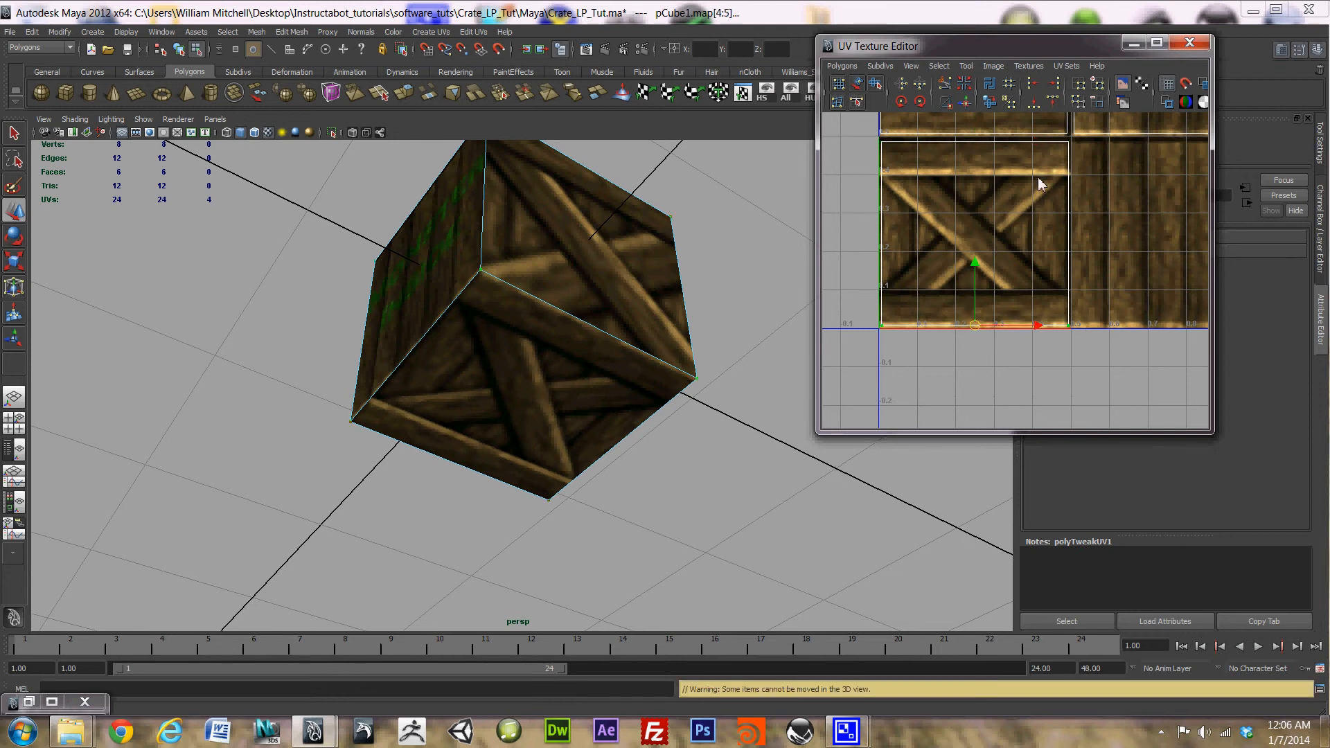
pyautogui.click(1035, 105)
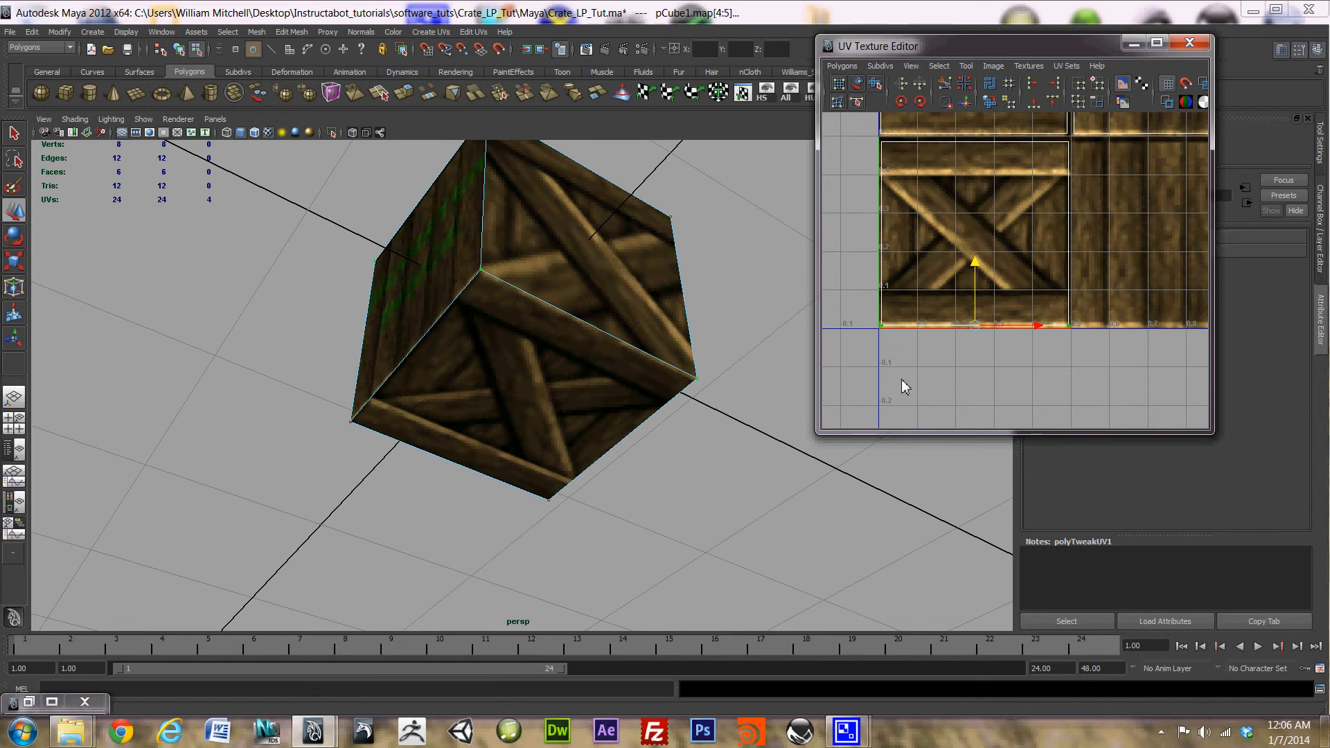
pyautogui.keyDown('alt'); pyautogui.moveTo(619, 338); pyautogui.dragTo(629, 379); pyautogui.keyUp('alt')
pyautogui.hotkey('ctrl', 'z')
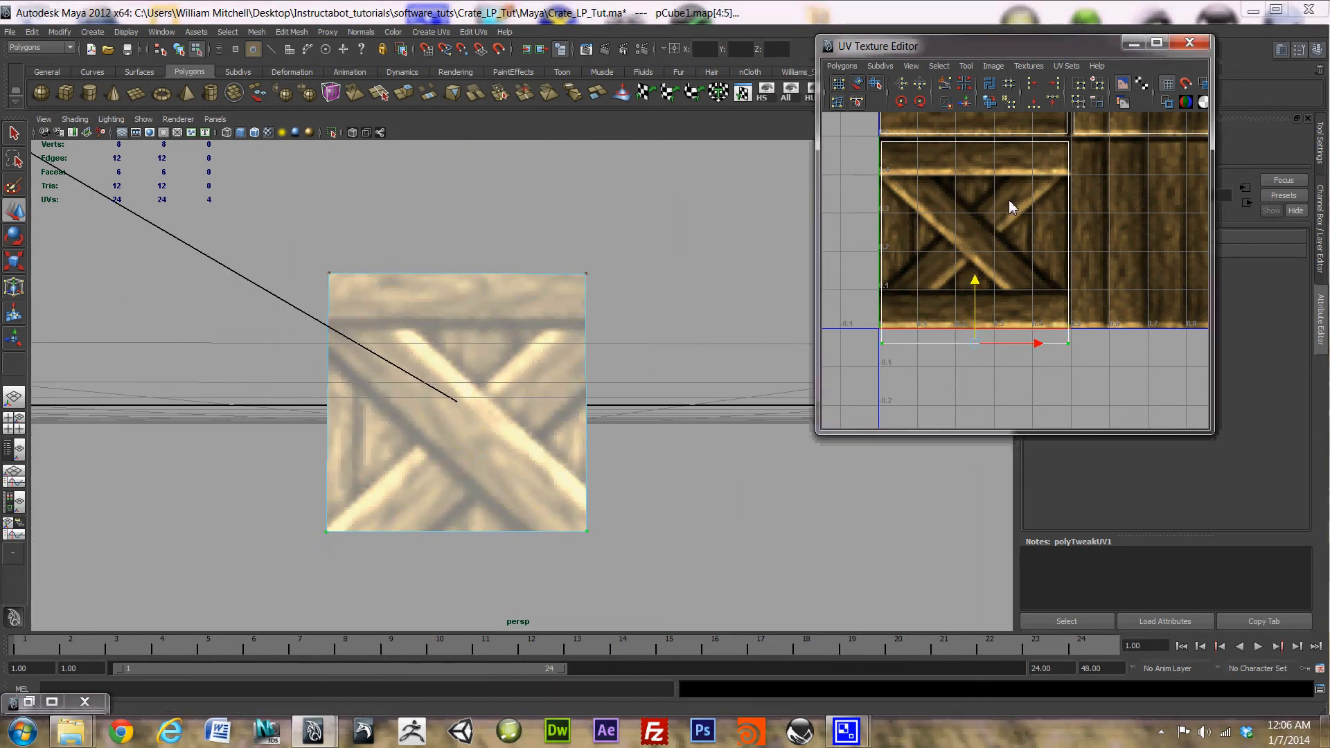
# - Select the last UV shell outside the texture and move it onto the plain plank panel below the lettered panel
pyautogui.click(1128, 354)
pyautogui.scroll(-4, 1104, 277)
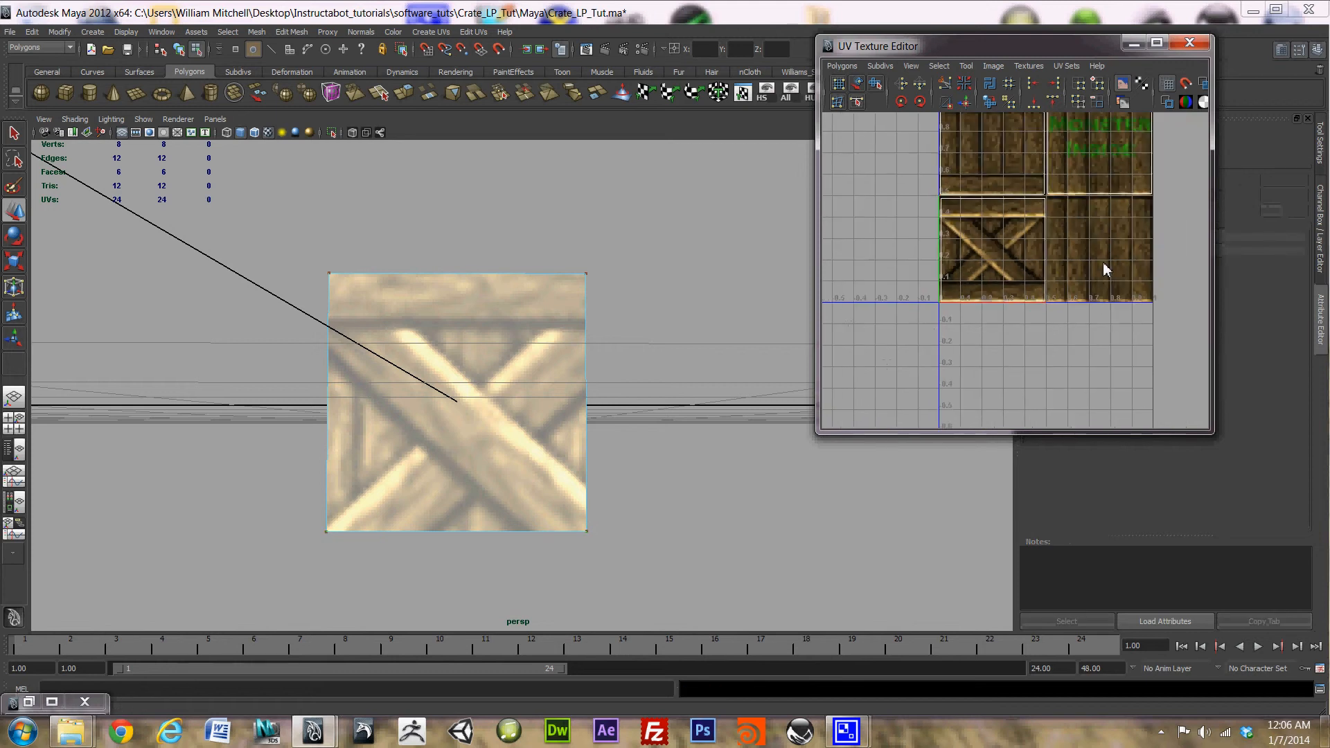
pyautogui.keyDown('alt'); pyautogui.moveTo(1095, 250); pyautogui.dragTo(963, 315, button='middle'); pyautogui.keyUp('alt')
pyautogui.keyDown('alt'); pyautogui.moveTo(1099, 169); pyautogui.dragTo(1101, 243, button='middle'); pyautogui.keyUp('alt')
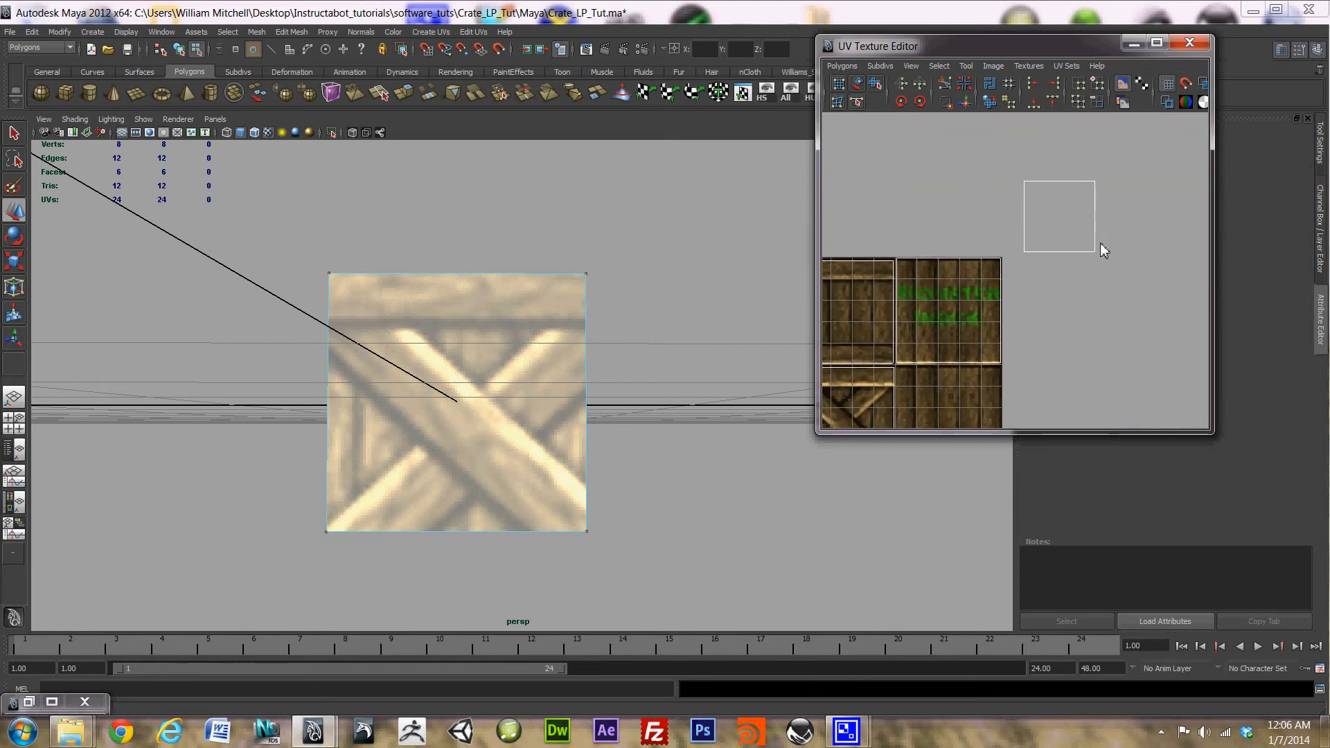
pyautogui.moveTo(1020, 259); pyautogui.dragTo(1019, 260)
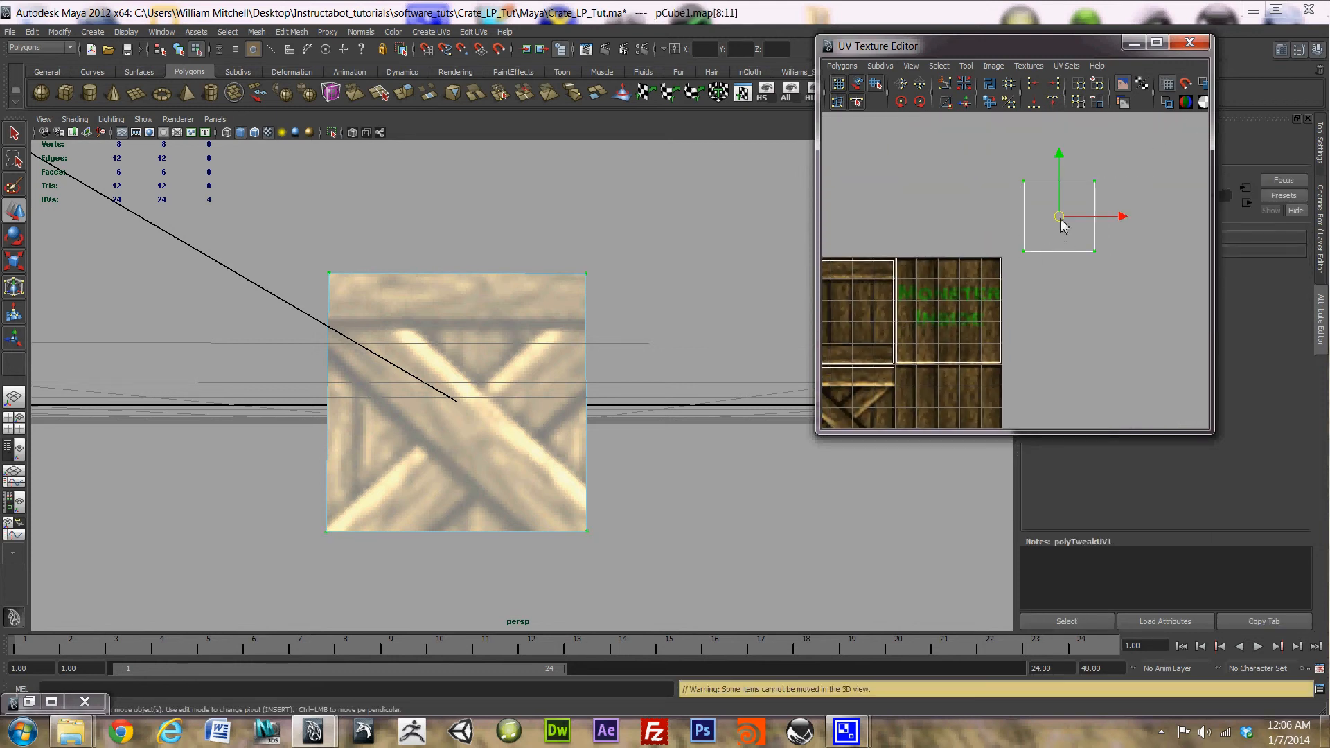
pyautogui.moveTo(1060, 218); pyautogui.dragTo(945, 412)
# - Match the shell's lower-left corner to the lower-left corner of the plain plank panel
pyautogui.keyDown('alt'); pyautogui.moveTo(552, 462); pyautogui.dragTo(543, 371, button='middle'); pyautogui.keyUp('alt')
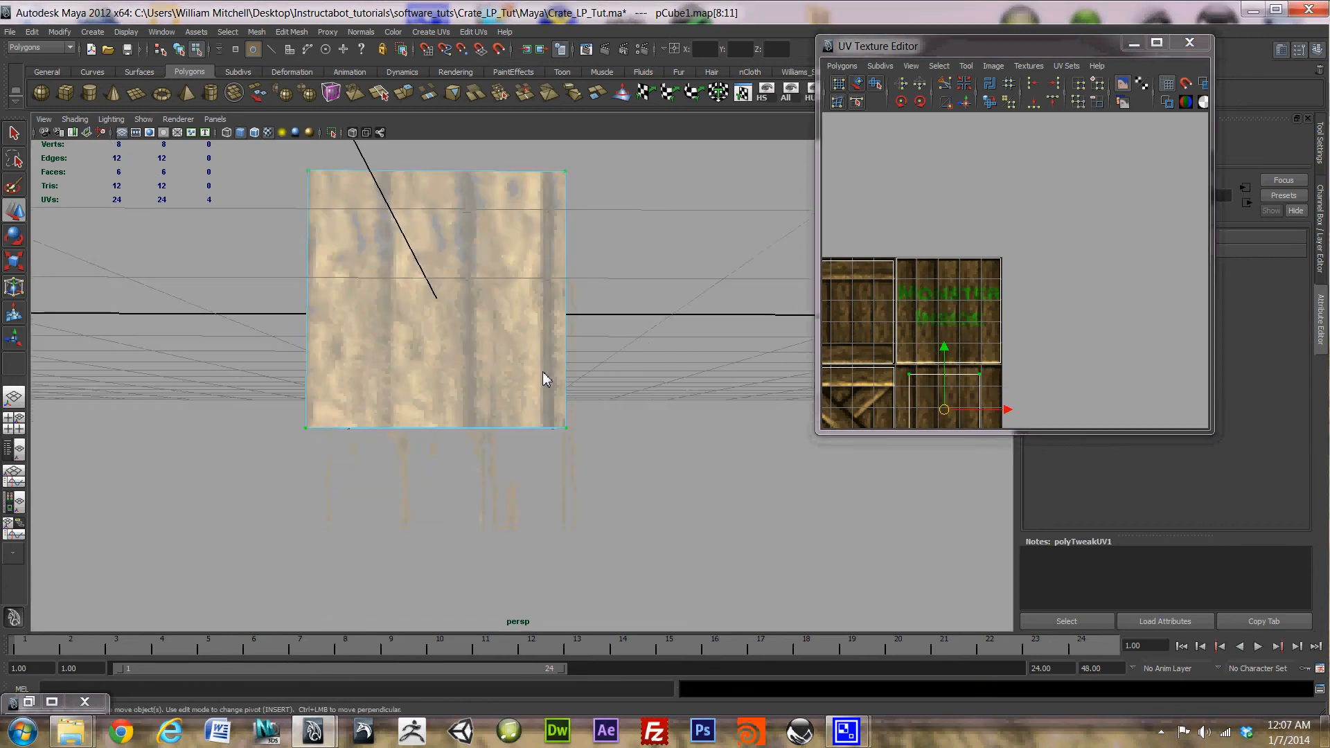
pyautogui.scroll(-3, 558, 360)
pyautogui.keyDown('alt'); pyautogui.moveTo(592, 305); pyautogui.dragTo(618, 346, button='middle'); pyautogui.keyUp('alt')
pyautogui.keyDown('alt'); pyautogui.moveTo(617, 346); pyautogui.dragTo(722, 385); pyautogui.keyUp('alt')
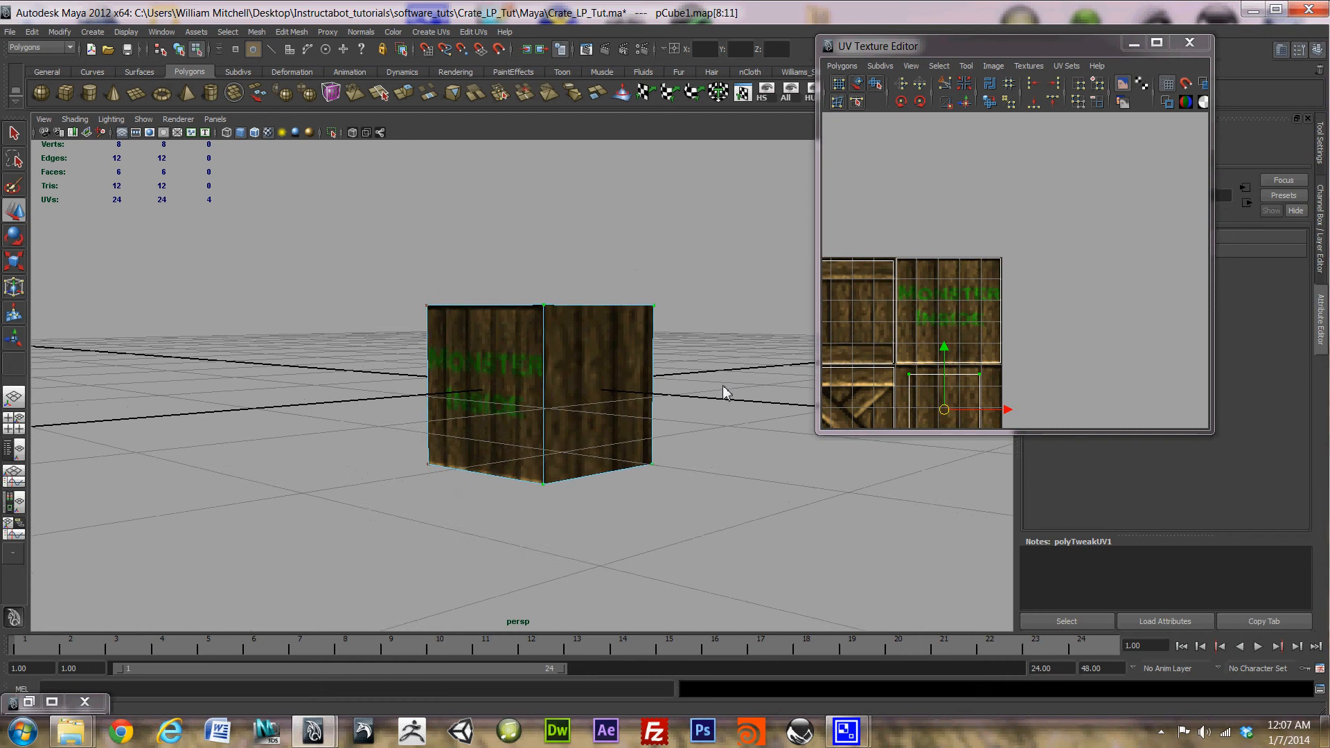
pyautogui.keyDown('alt'); pyautogui.moveTo(1098, 376); pyautogui.dragTo(1148, 251, button='middle'); pyautogui.keyUp('alt')
pyautogui.scroll(5, 1143, 256)
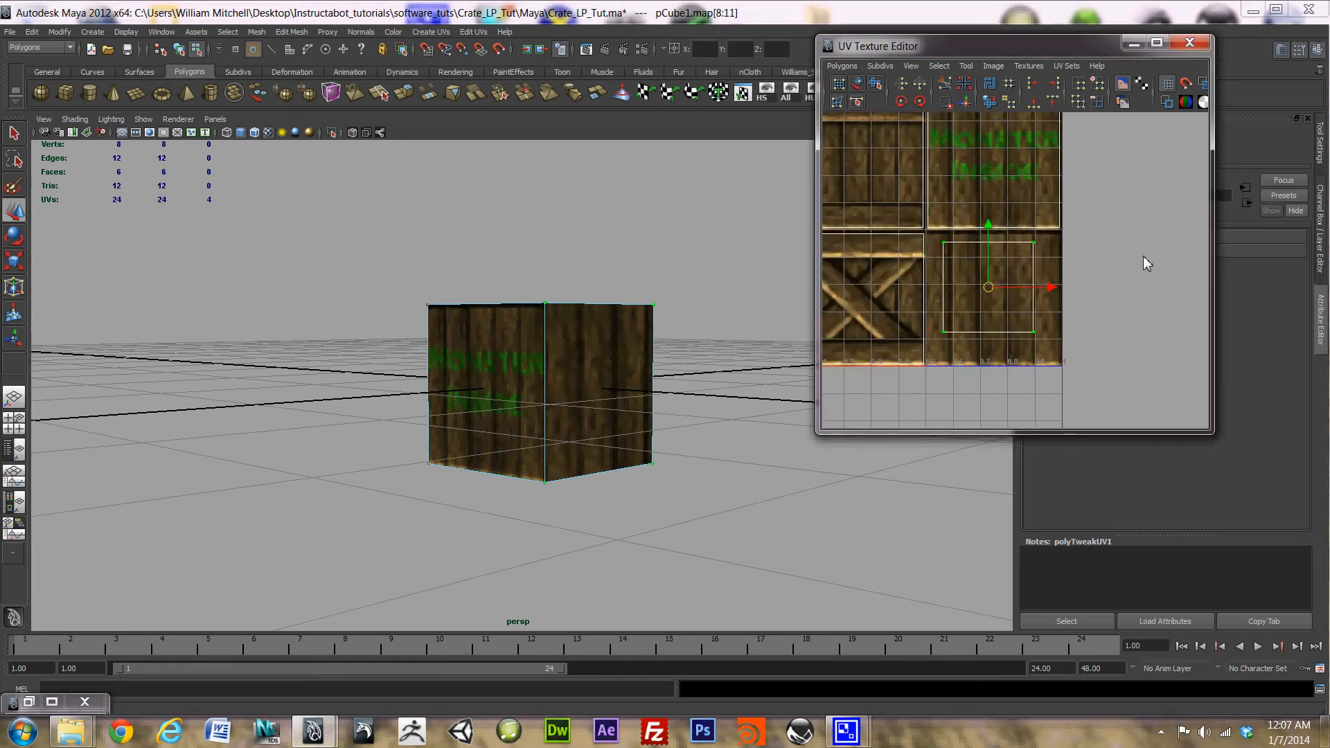
pyautogui.moveTo(1032, 249); pyautogui.dragTo(1010, 290)
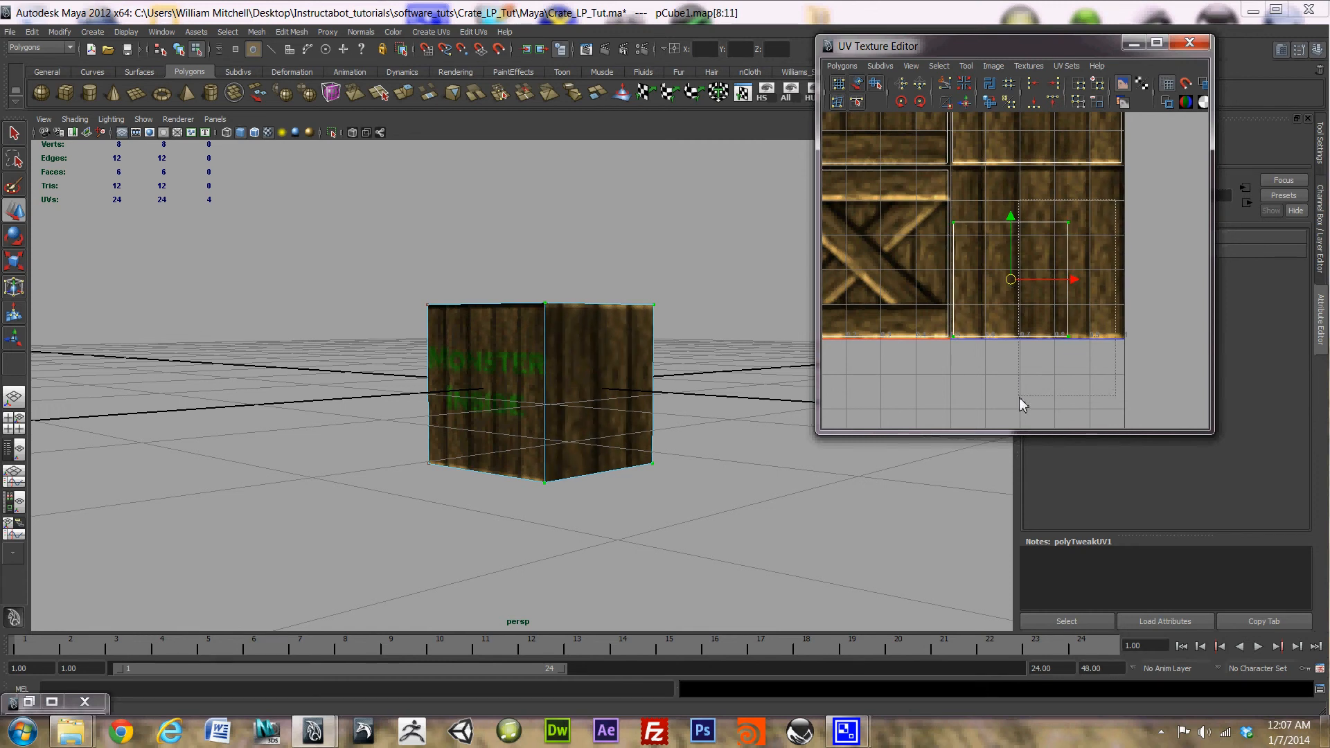
# - Stretch the shell's right-edge and top-edge UVs out to the borders of the plain plank panel
pyautogui.moveTo(1020, 397); pyautogui.dragTo(1020, 397)
pyautogui.moveTo(1137, 282); pyautogui.dragTo(1181, 291)
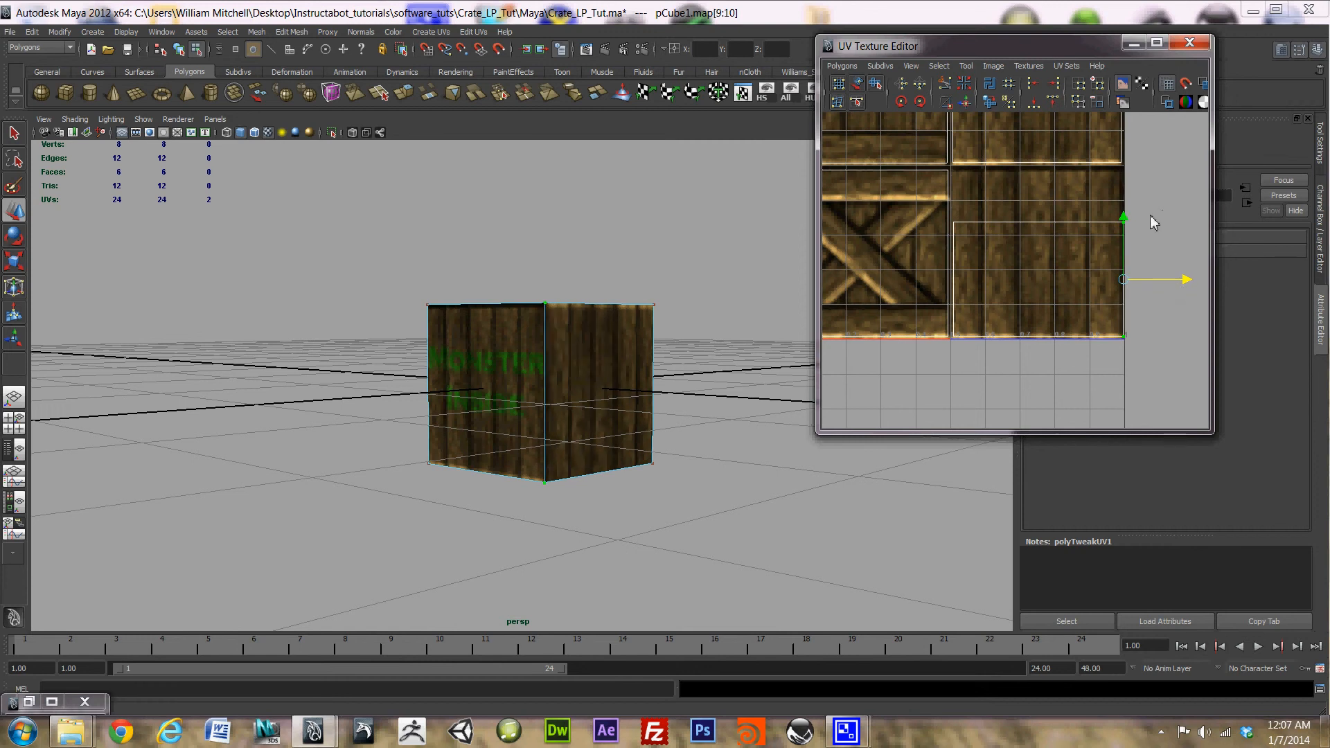
pyautogui.moveTo(1150, 215); pyautogui.dragTo(972, 249)
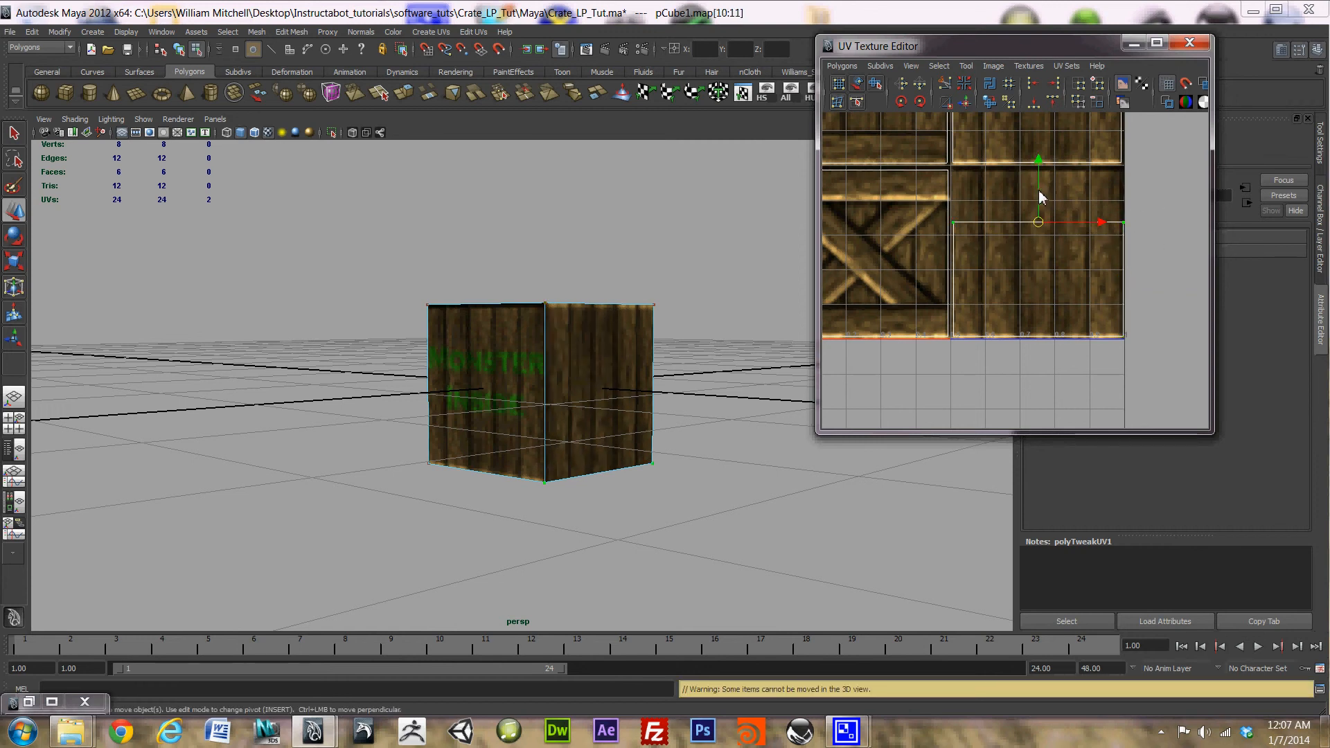
pyautogui.moveTo(1039, 197); pyautogui.dragTo(1040, 149)
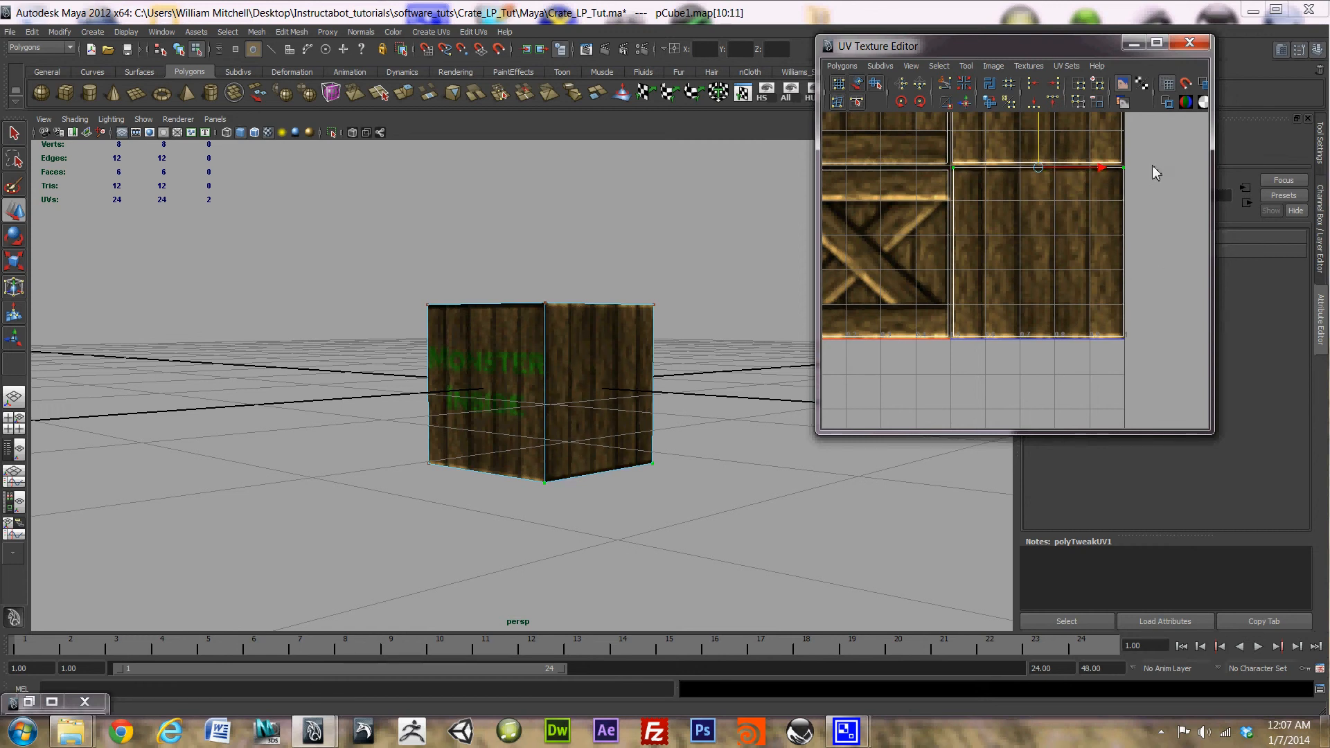
# - Select all UVs of the plain plank panel's shell and flip them in the V direction
pyautogui.keyDown('alt'); pyautogui.moveTo(699, 373); pyautogui.dragTo(575, 382); pyautogui.keyUp('alt')
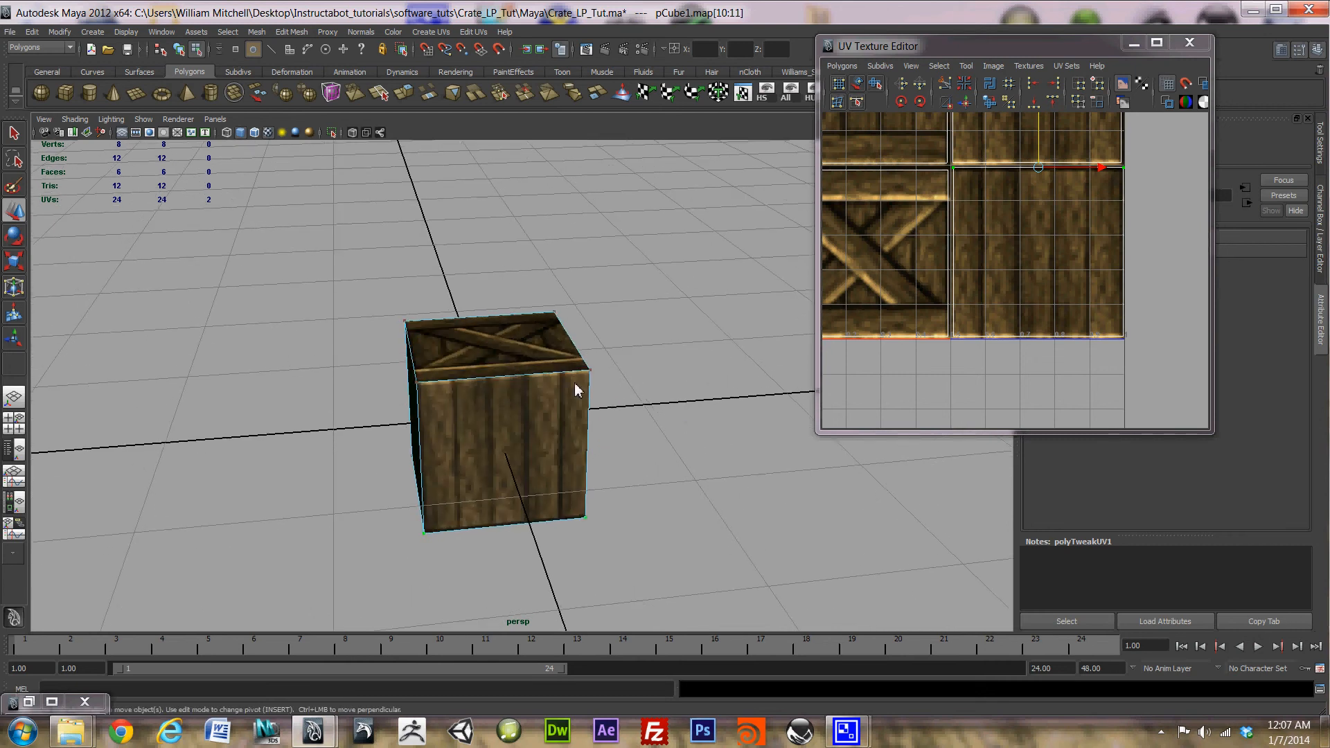
pyautogui.scroll(3, 565, 388)
pyautogui.scroll(2, 568, 387)
pyautogui.scroll(-4, 572, 386)
pyautogui.keyDown('alt'); pyautogui.moveTo(595, 375); pyautogui.dragTo(690, 307, button='middle'); pyautogui.keyUp('alt')
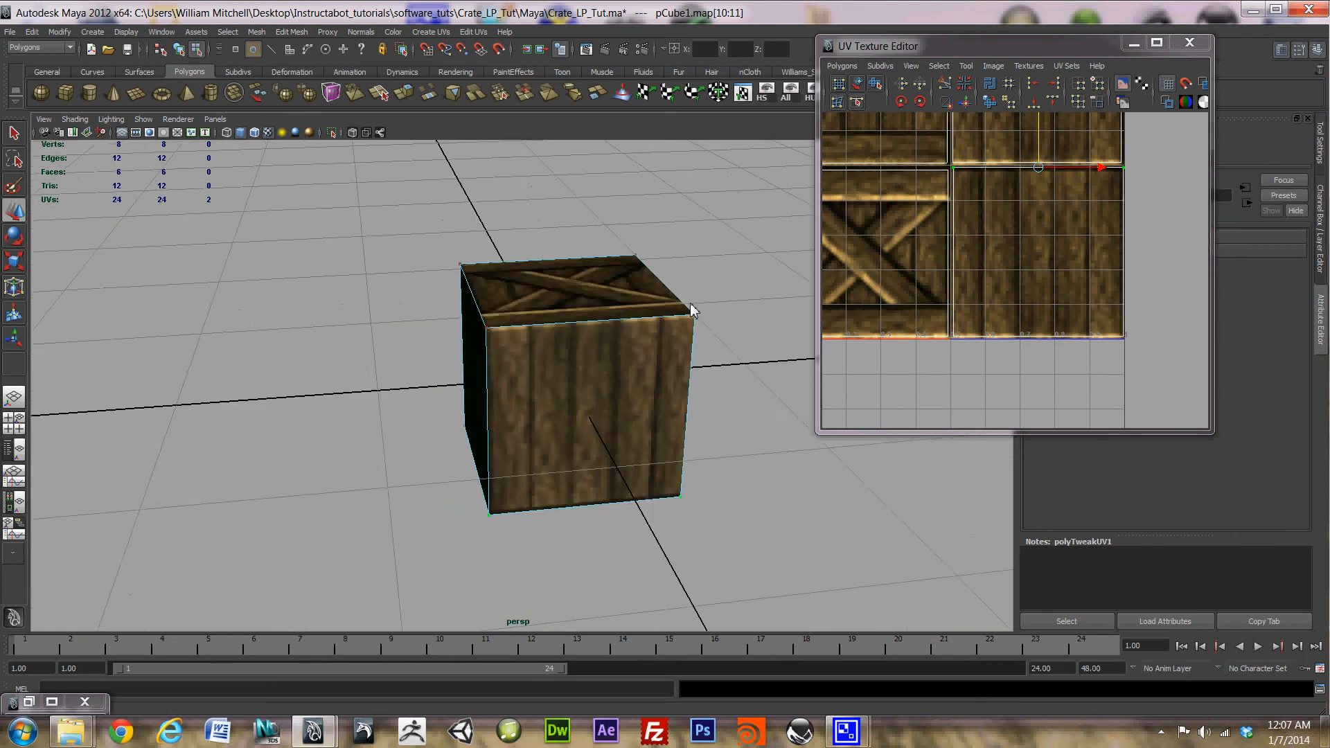
pyautogui.keyDown('alt'); pyautogui.moveTo(690, 308); pyautogui.dragTo(796, 280); pyautogui.keyUp('alt')
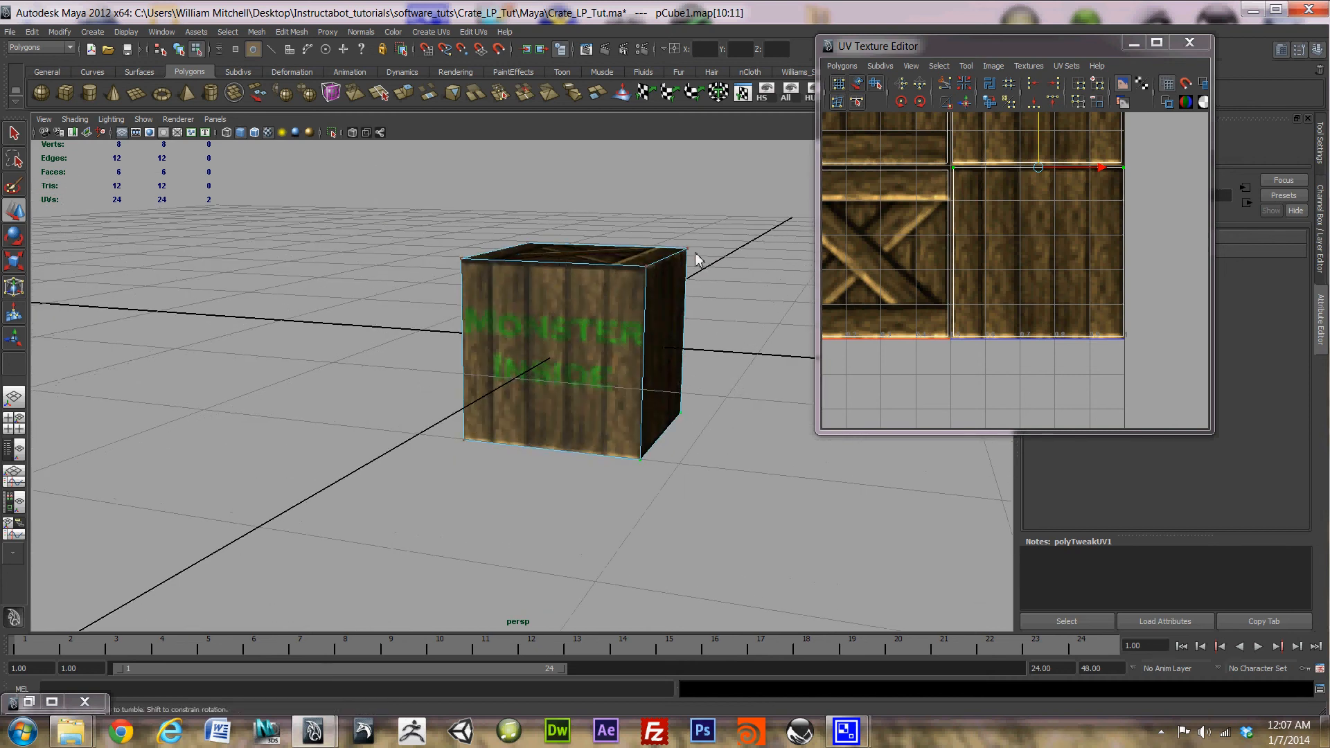
pyautogui.keyDown('alt'); pyautogui.moveTo(658, 267); pyautogui.dragTo(600, 266); pyautogui.keyUp('alt')
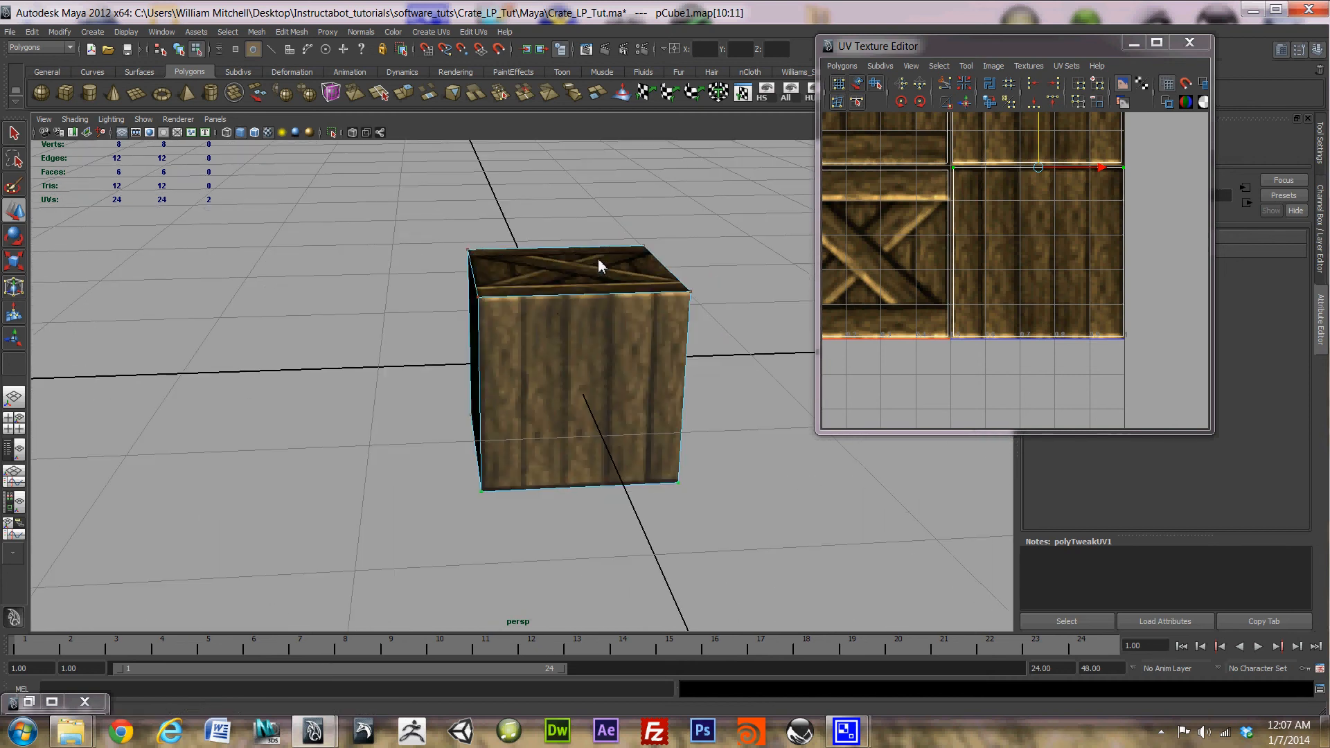
pyautogui.click(1140, 168)
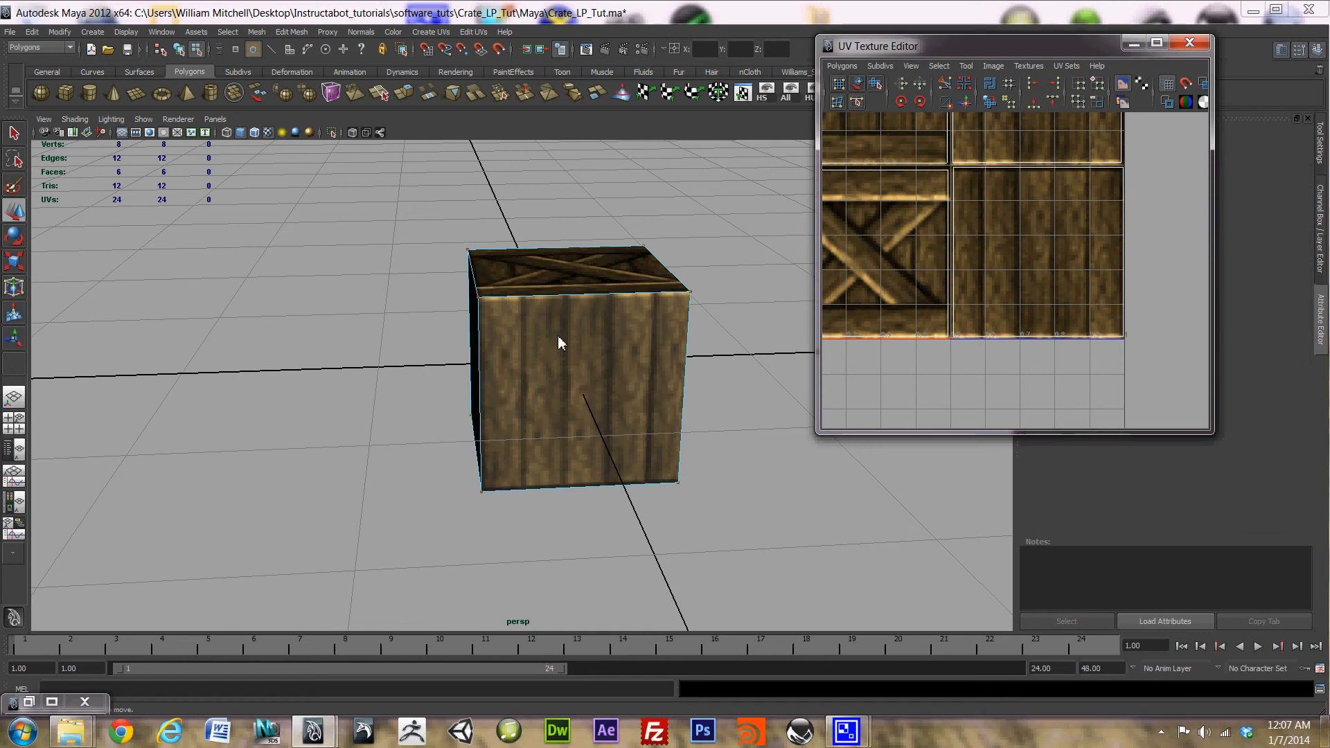
pyautogui.moveTo(1136, 167); pyautogui.dragTo(951, 367)
pyautogui.click(921, 81)
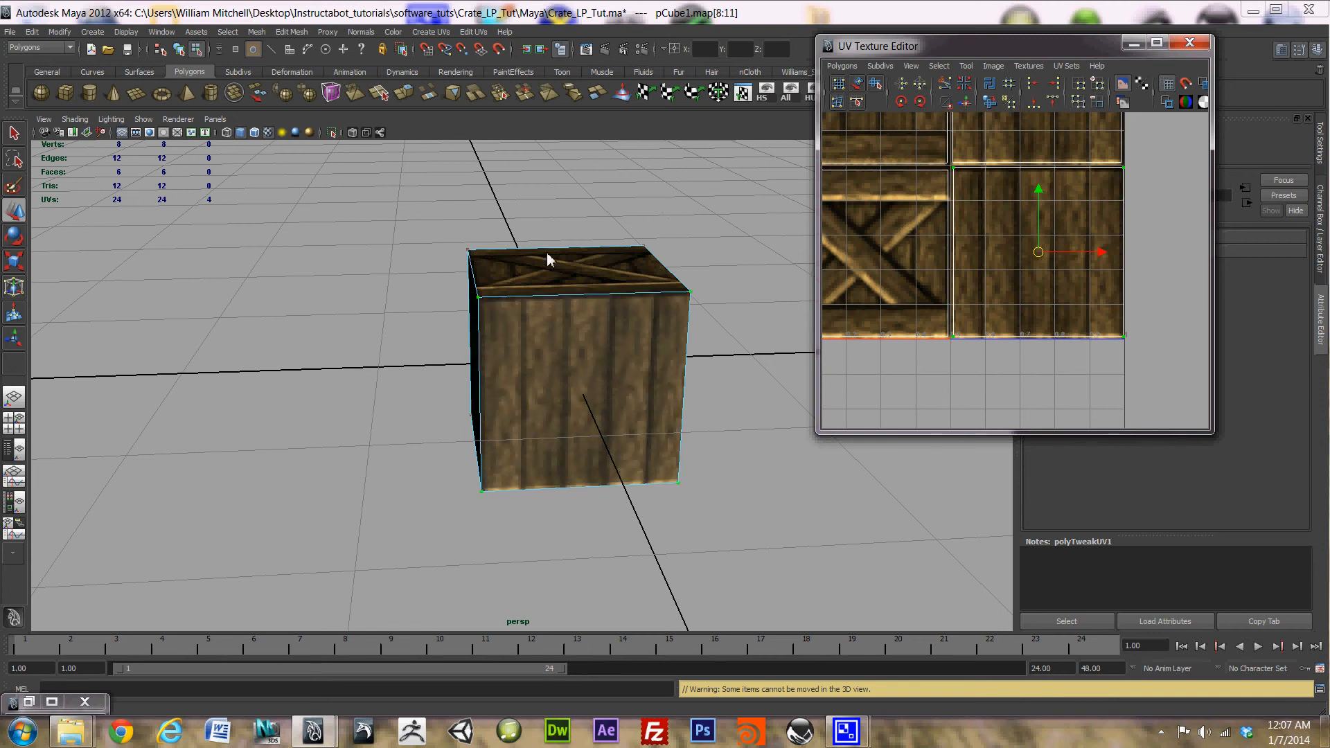
# - Close the UV Texture Editor and review the textured crate in the perspective view
pyautogui.keyDown('alt'); pyautogui.moveTo(547, 254); pyautogui.dragTo(651, 285); pyautogui.keyUp('alt')
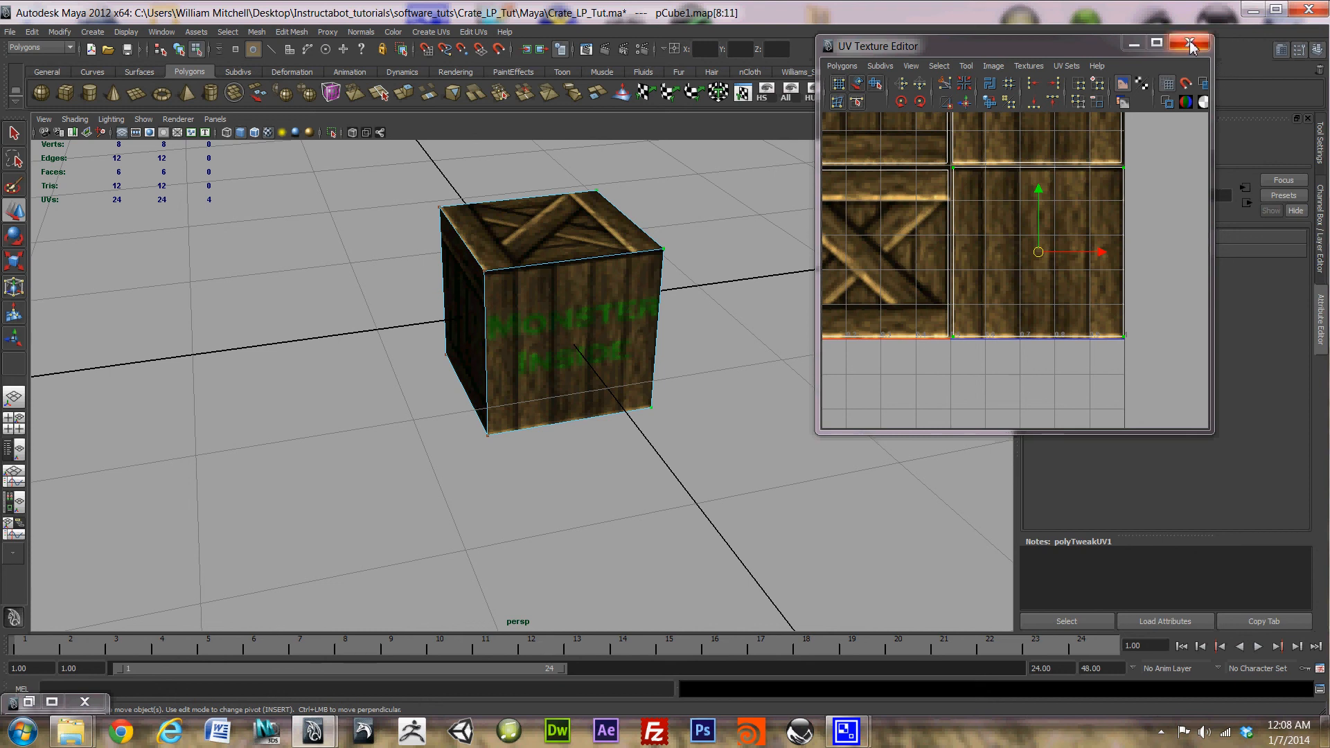
pyautogui.moveTo(1190, 45); pyautogui.dragTo(1078, 87)
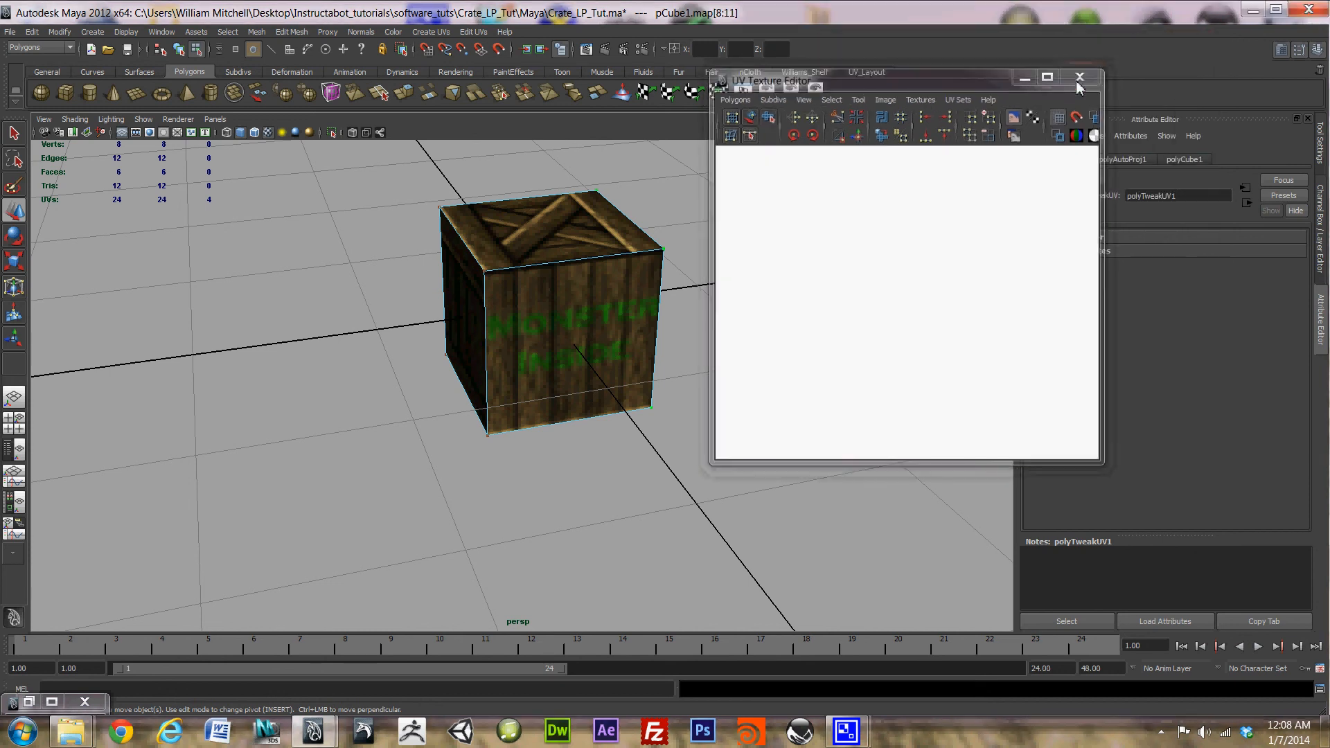
pyautogui.click(1079, 78)
pyautogui.scroll(-3, 686, 298)
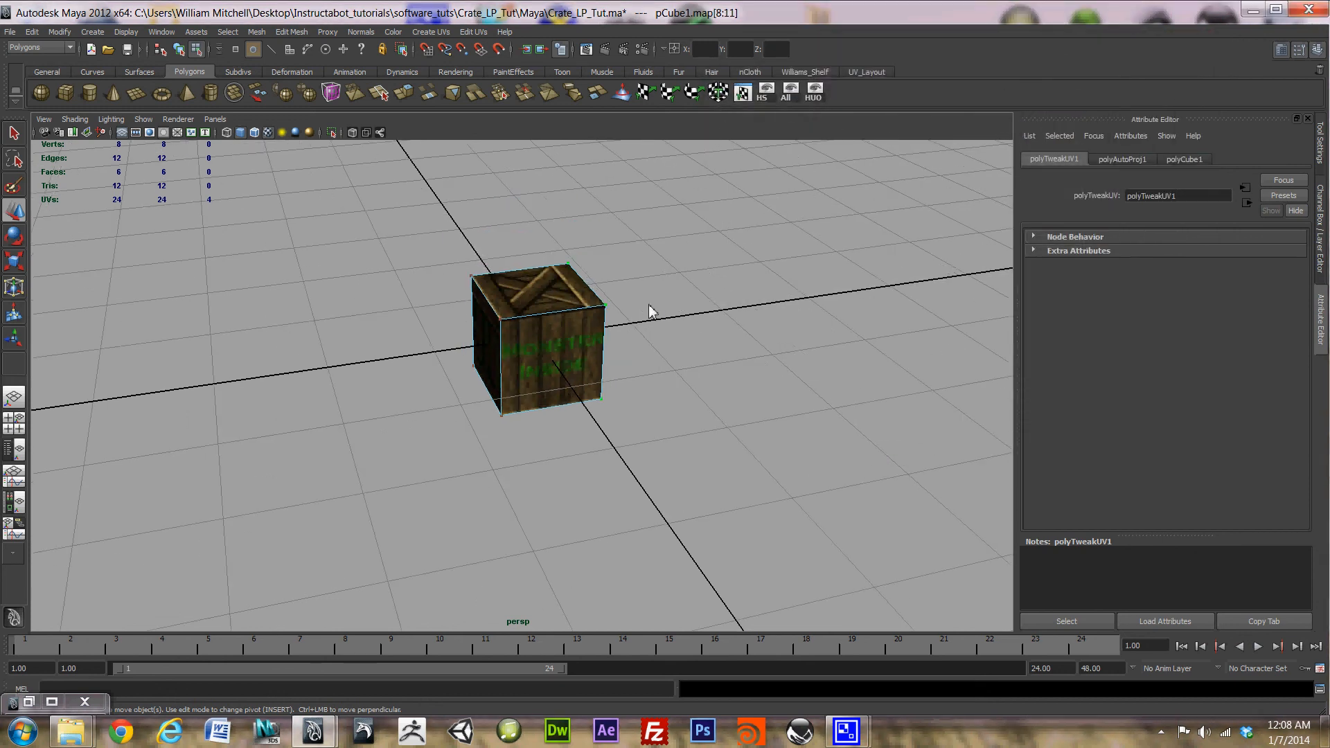
pyautogui.keyDown('alt'); pyautogui.moveTo(650, 311); pyautogui.dragTo(698, 402); pyautogui.keyUp('alt')
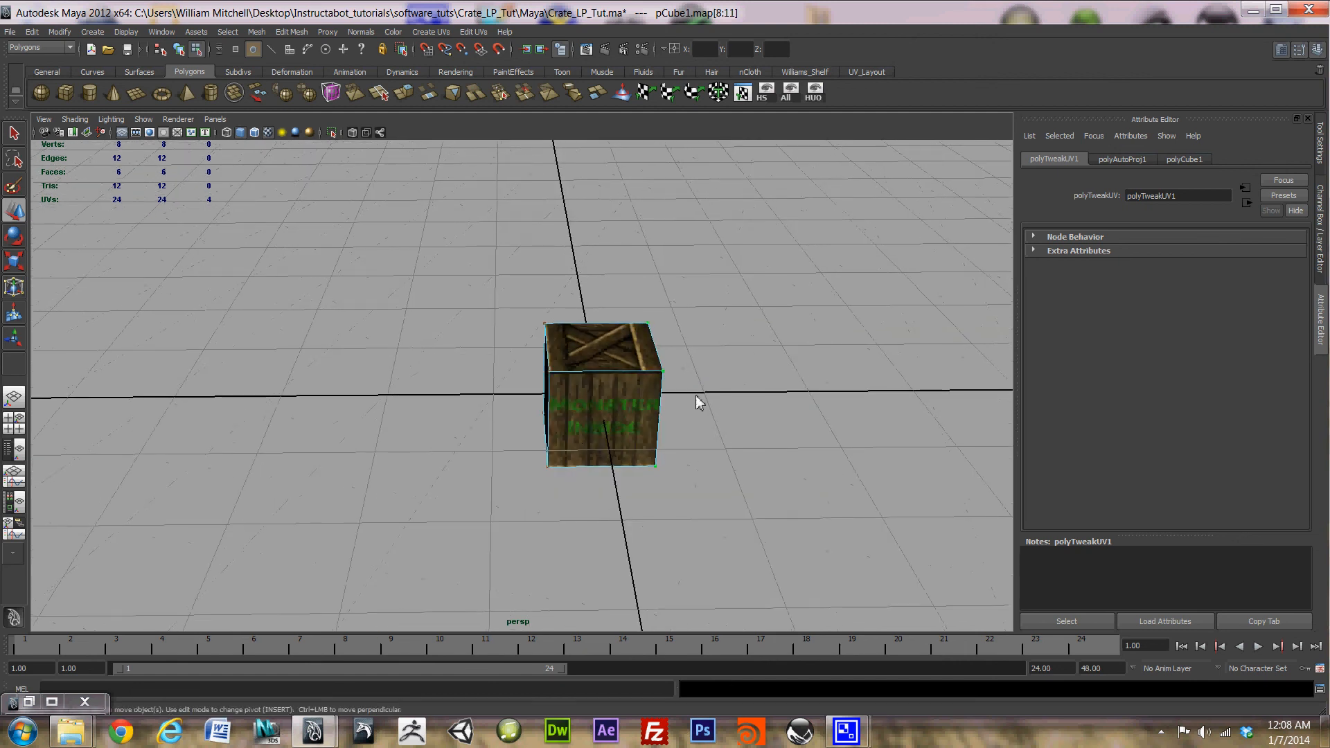
pyautogui.keyDown('alt'); pyautogui.moveTo(698, 402); pyautogui.dragTo(692, 281, button='middle'); pyautogui.keyUp('alt')
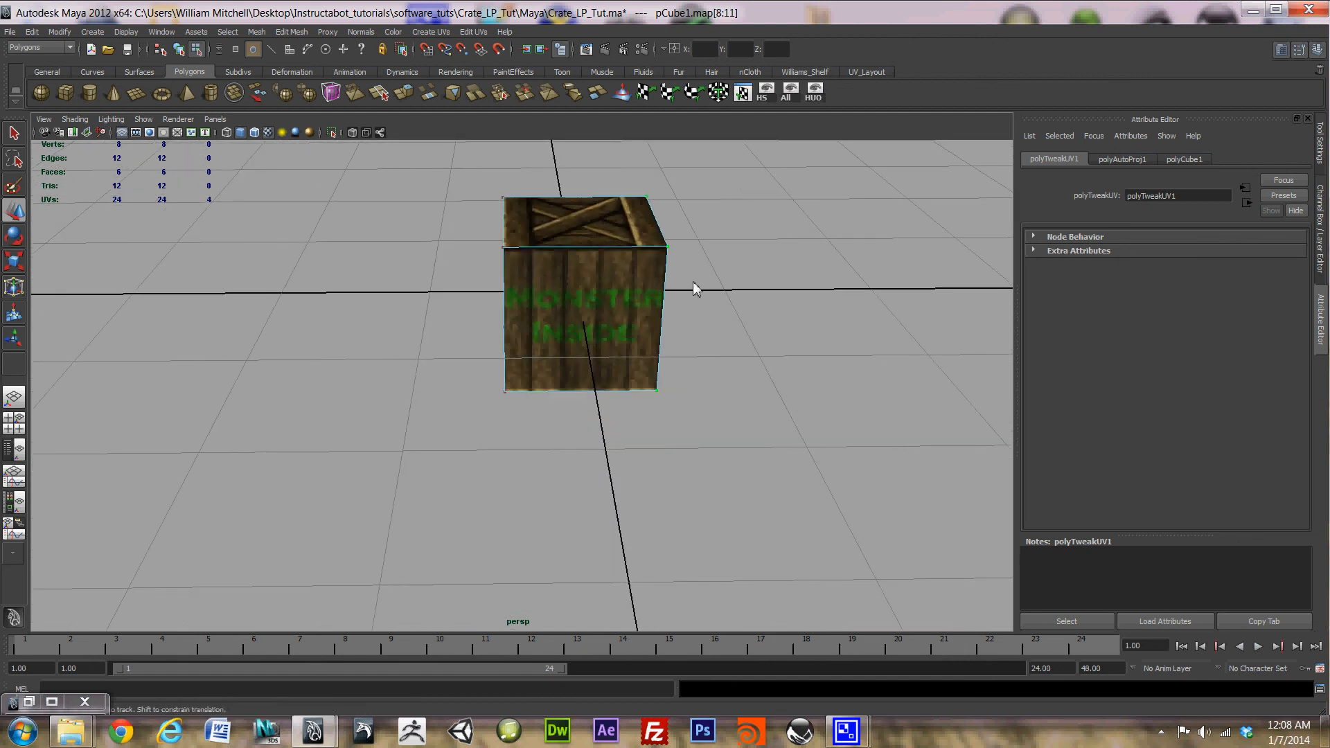
pyautogui.keyDown('alt'); pyautogui.moveTo(693, 281); pyautogui.dragTo(628, 333); pyautogui.keyUp('alt')
# - Return the crate to object mode with nothing selected and save the scene
pyautogui.moveTo(627, 333); pyautogui.dragTo(659, 322, button='right')
pyautogui.click(639, 337)
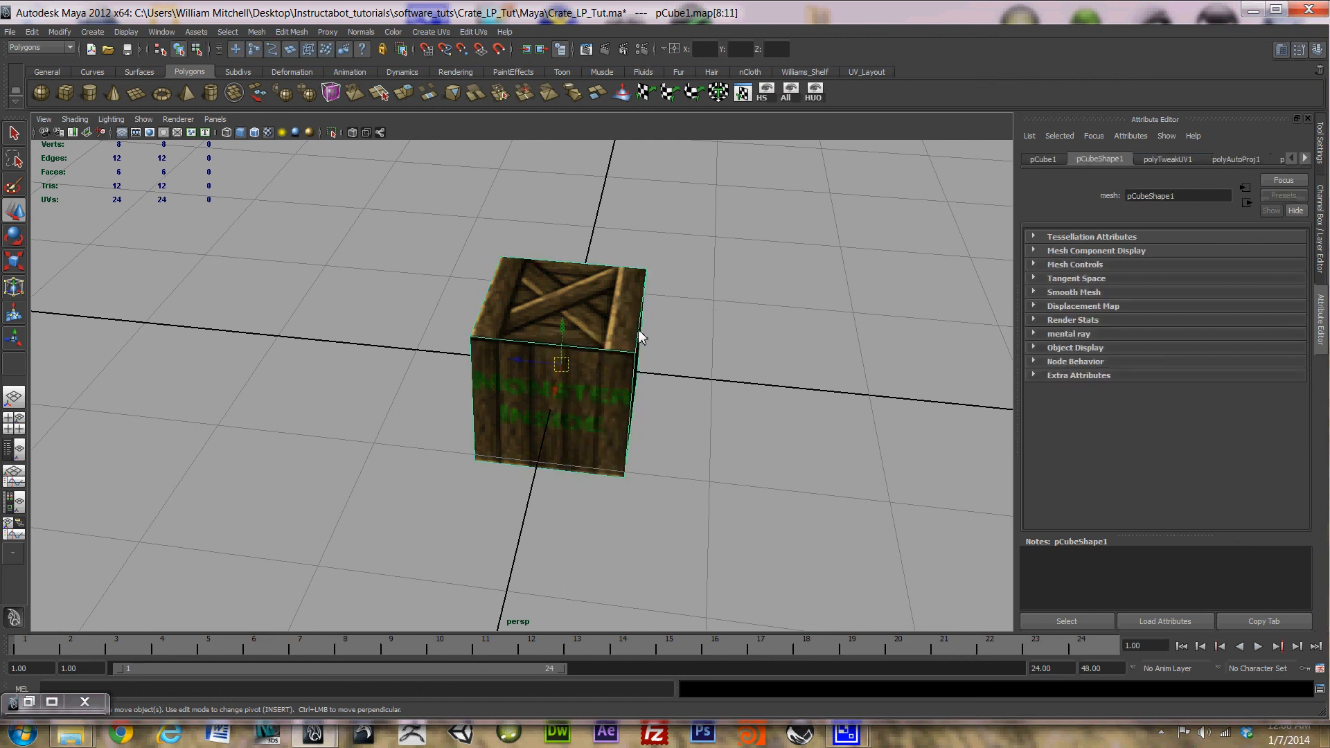
pyautogui.click(754, 306)
pyautogui.click(9, 32)
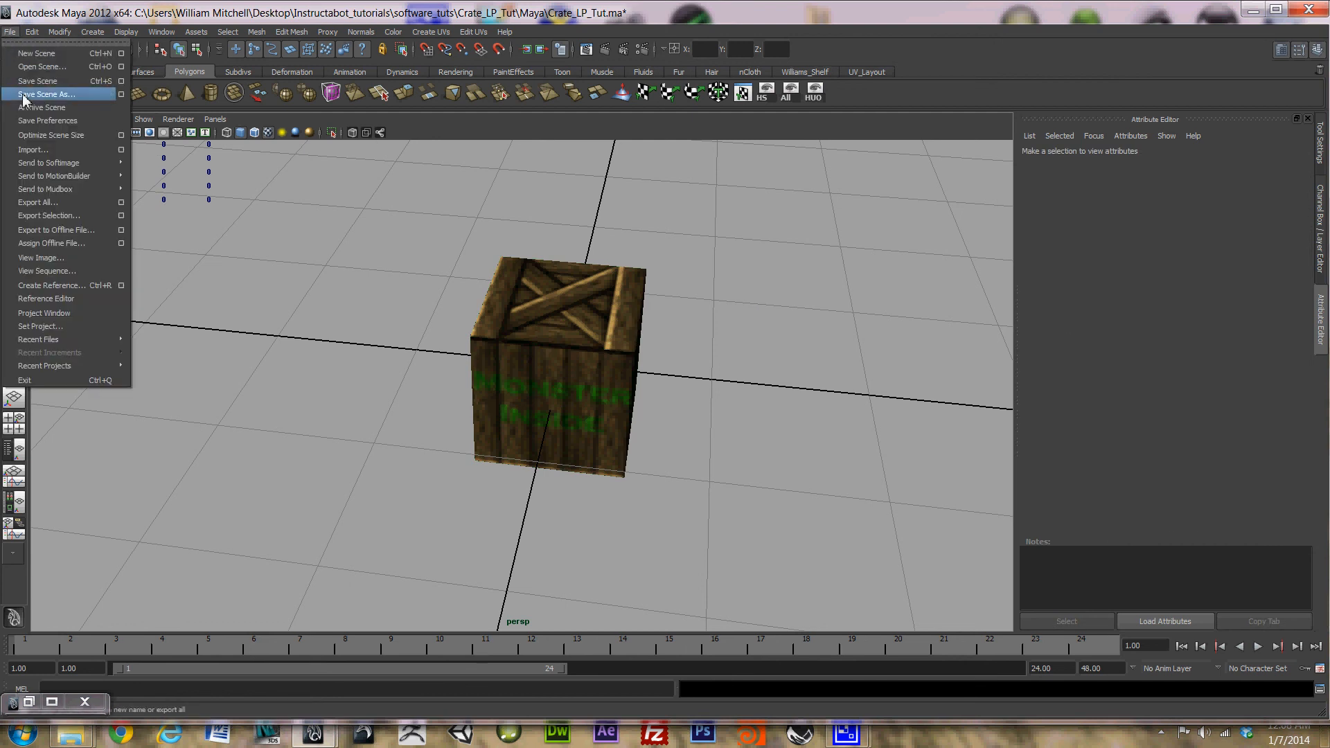
pyautogui.click(55, 82)
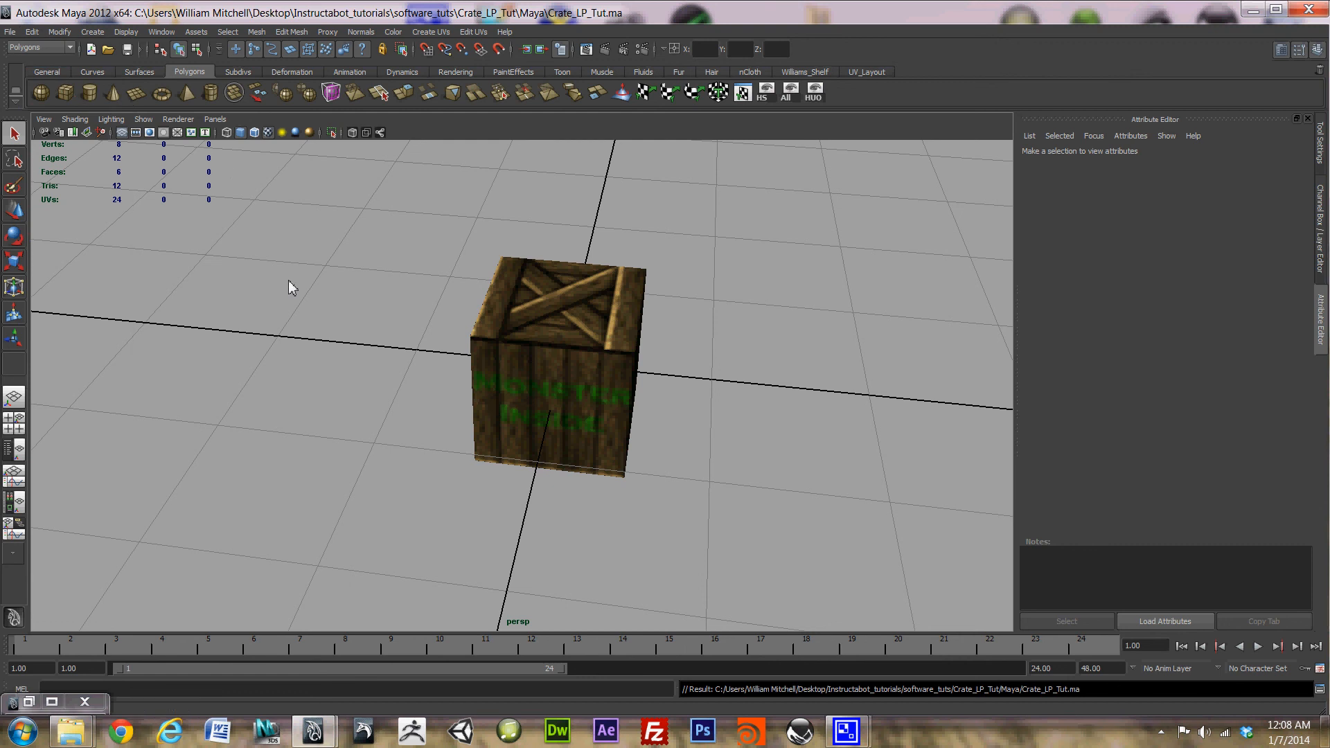
# - Inspect the finished crate from another angle and bring up the scene's file commands
pyautogui.keyDown('alt'); pyautogui.moveTo(389, 335); pyautogui.dragTo(717, 245); pyautogui.keyUp('alt')
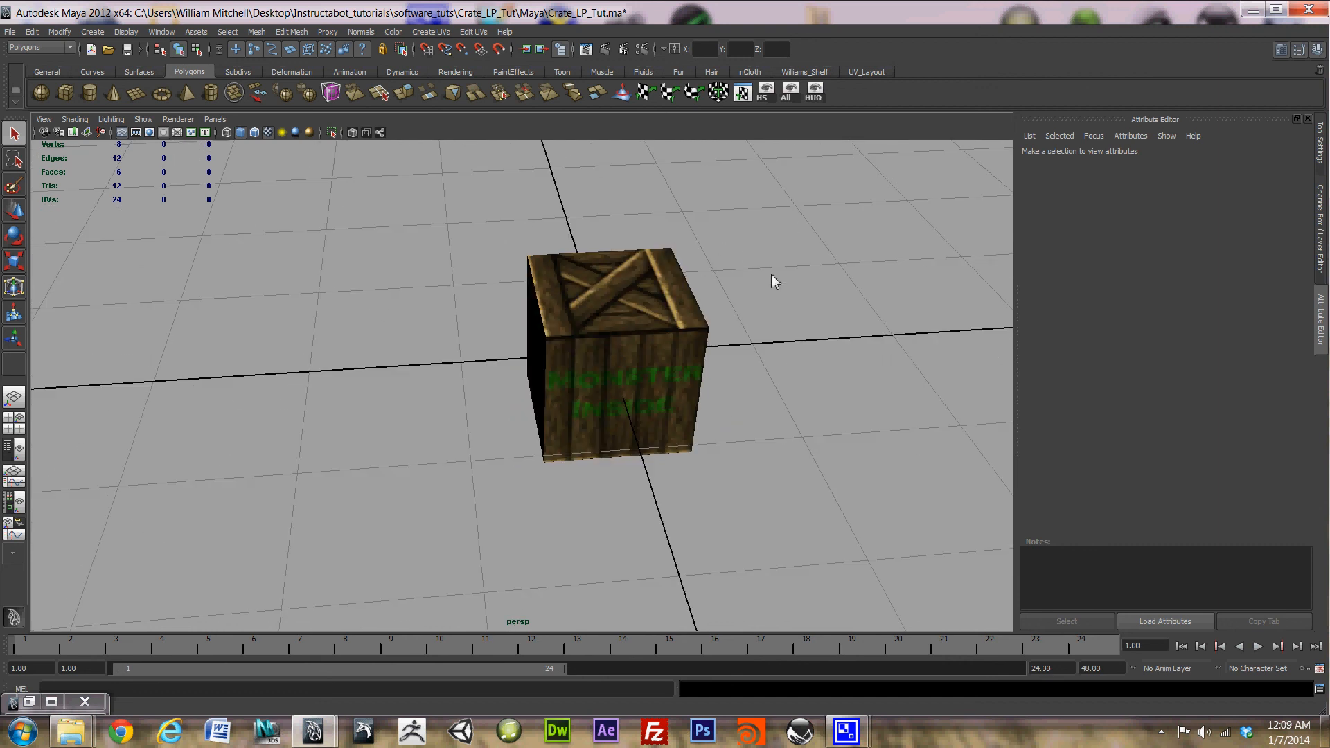
pyautogui.click(11, 32)
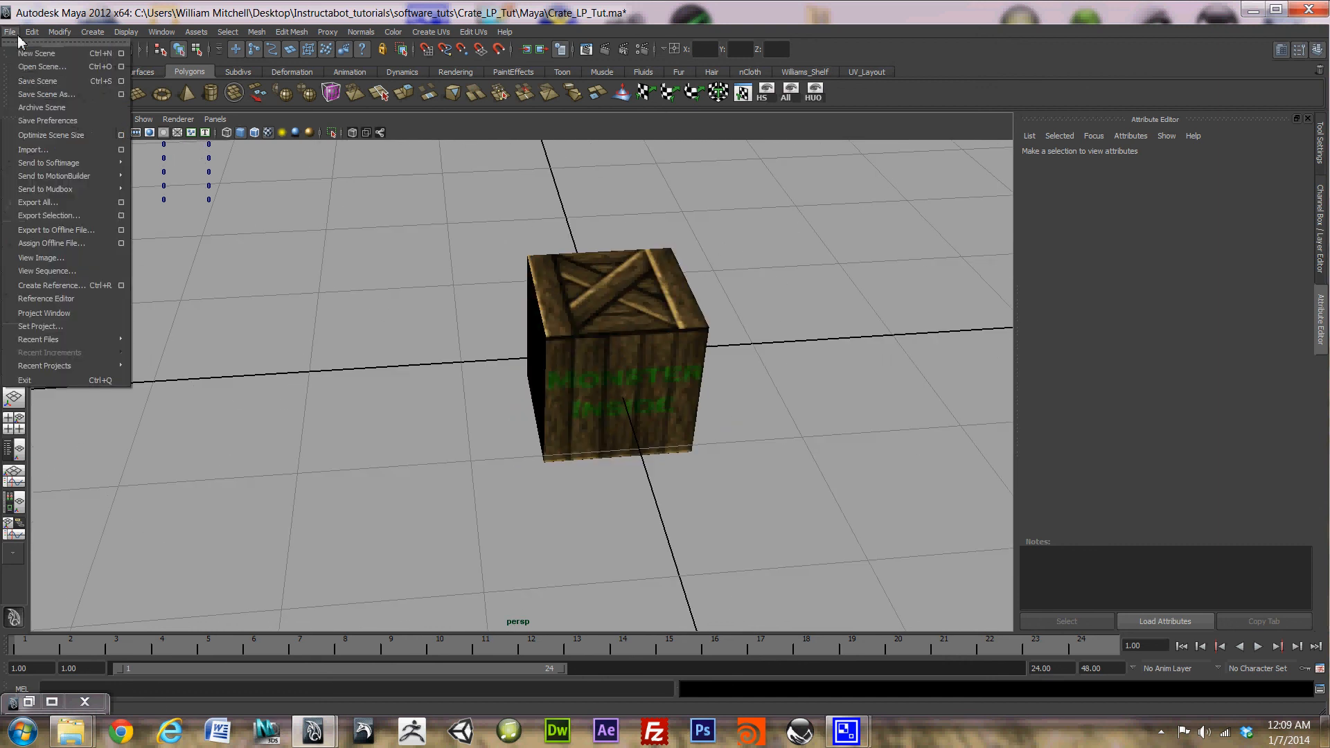